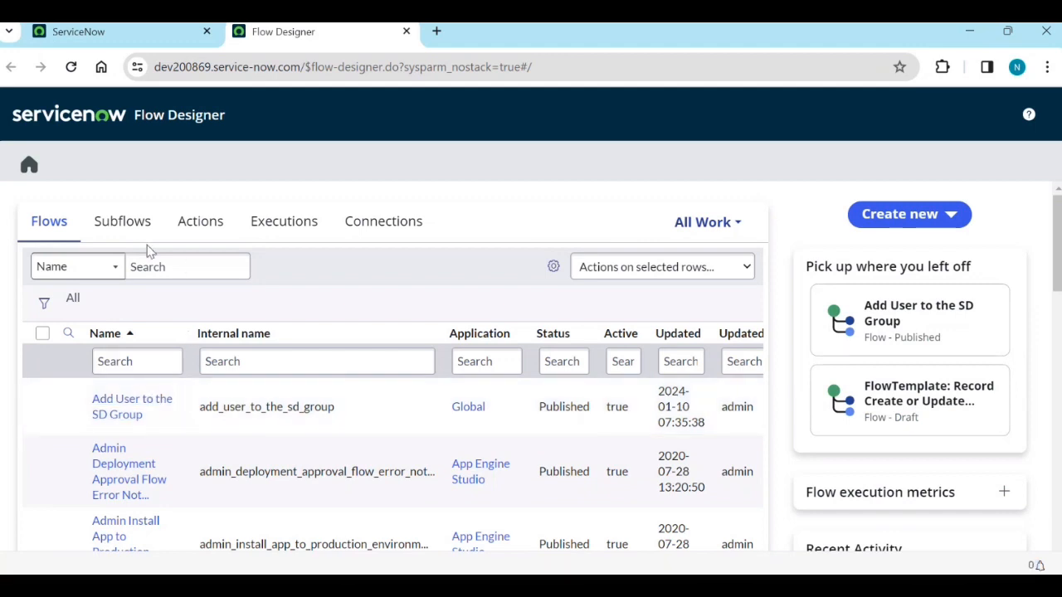
# Open the "Add User to the SD Group" flow and review its trigger and actions
pyautogui.click(112, 410)
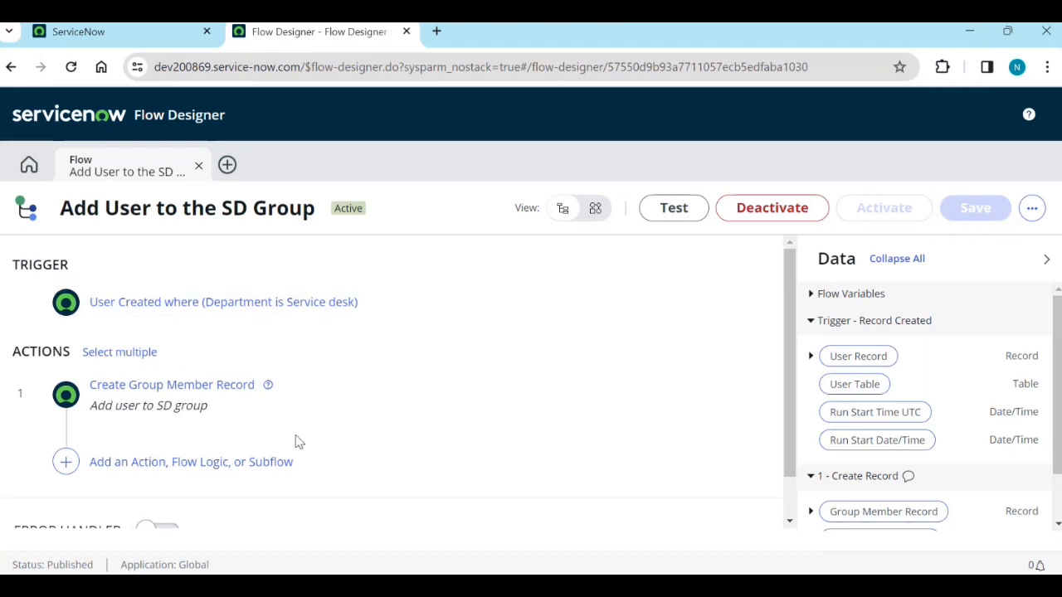
pyautogui.scroll(-1, 300, 447)
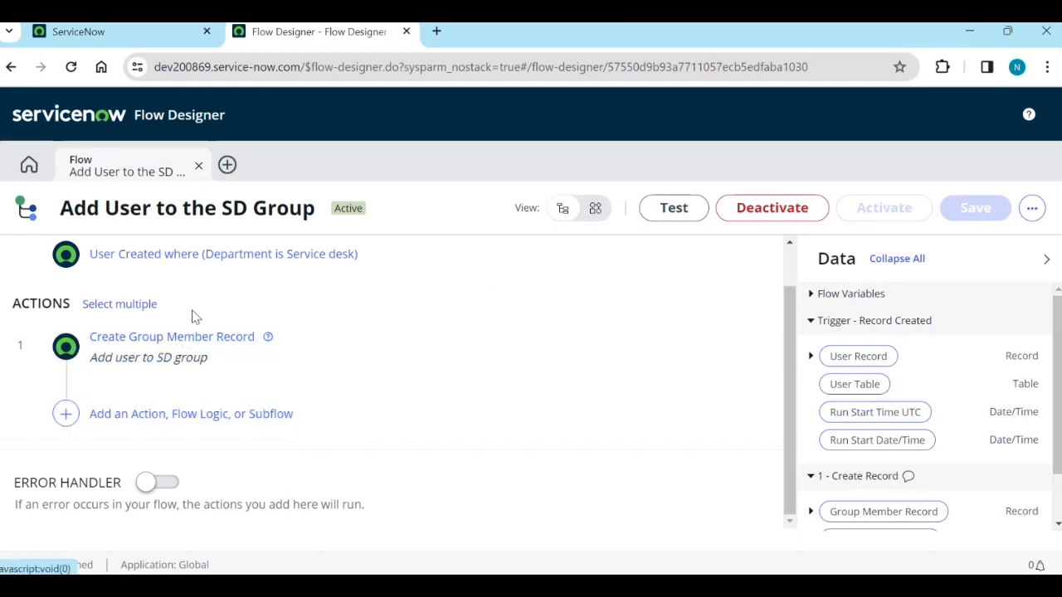
pyautogui.scroll(1, 194, 315)
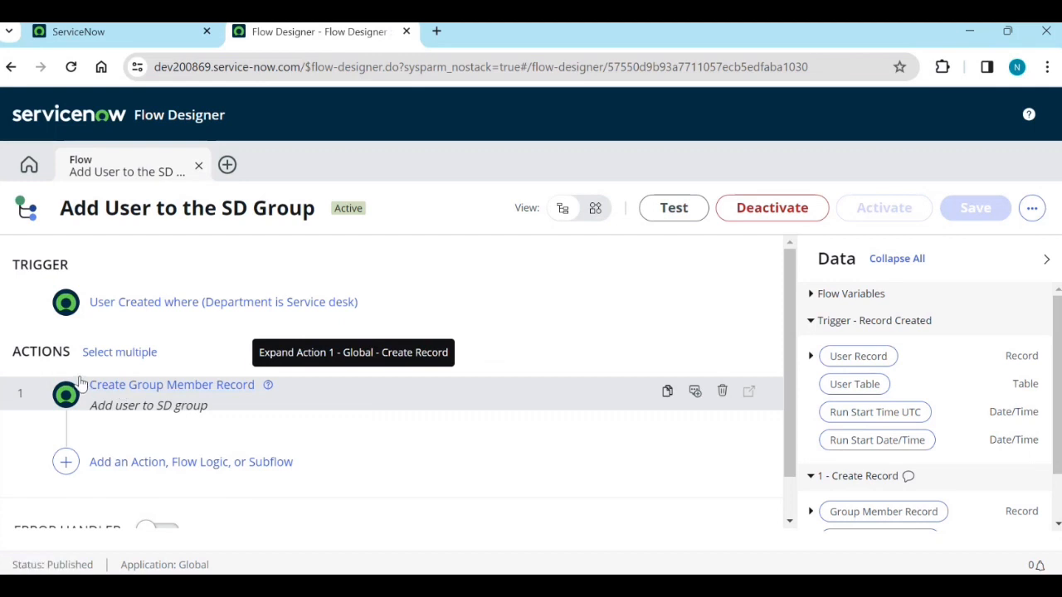
# Find Users under User Administration in the main ServiceNow navigator and open the list in a separate browser tab
pyautogui.click(105, 31)
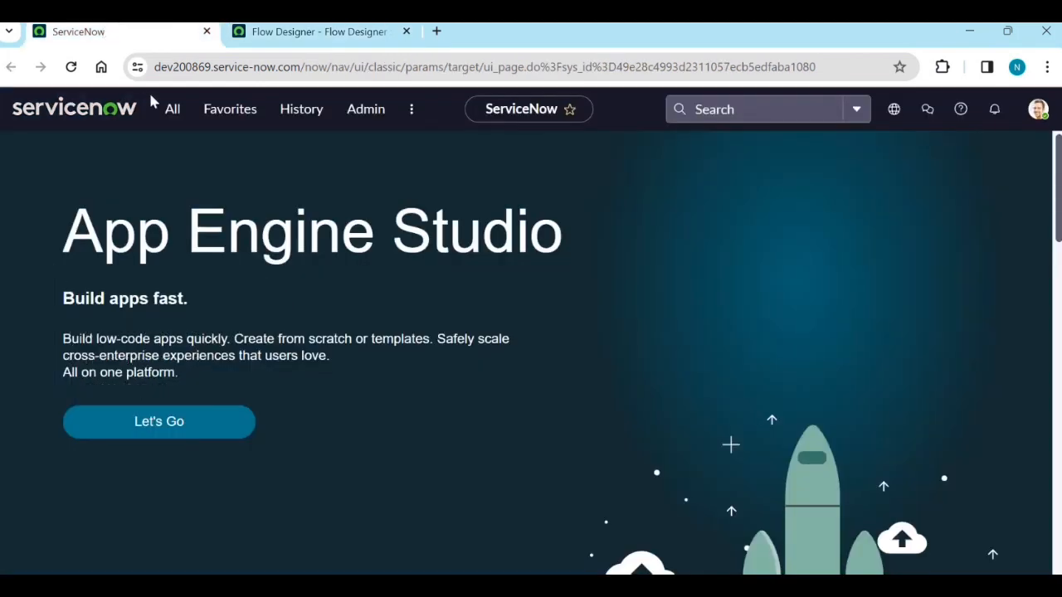
pyautogui.click(171, 108)
pyautogui.write('flow')
pyautogui.doubleClick(157, 159)
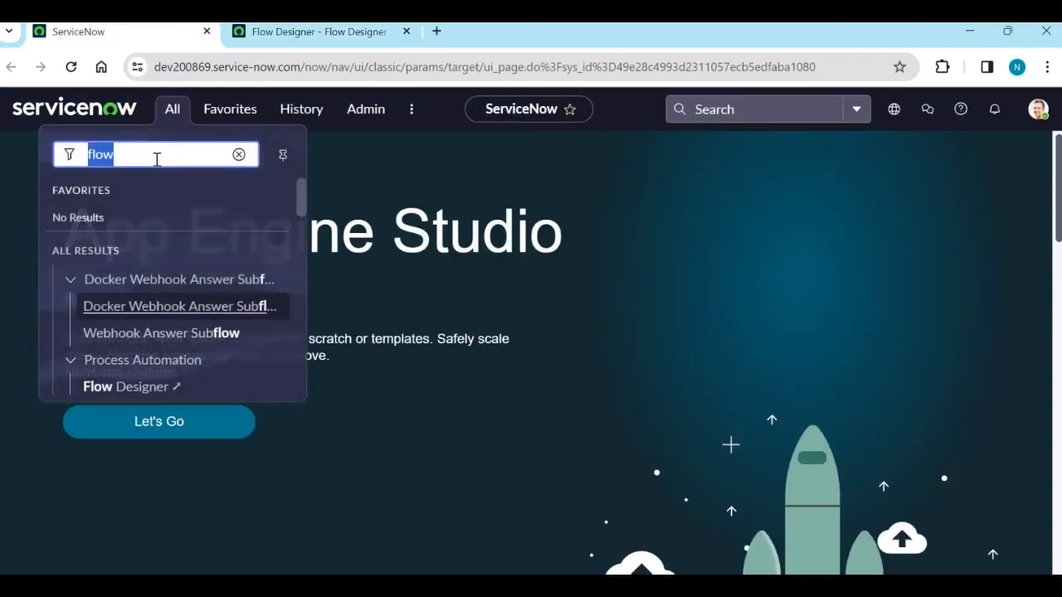
pyautogui.write('users')
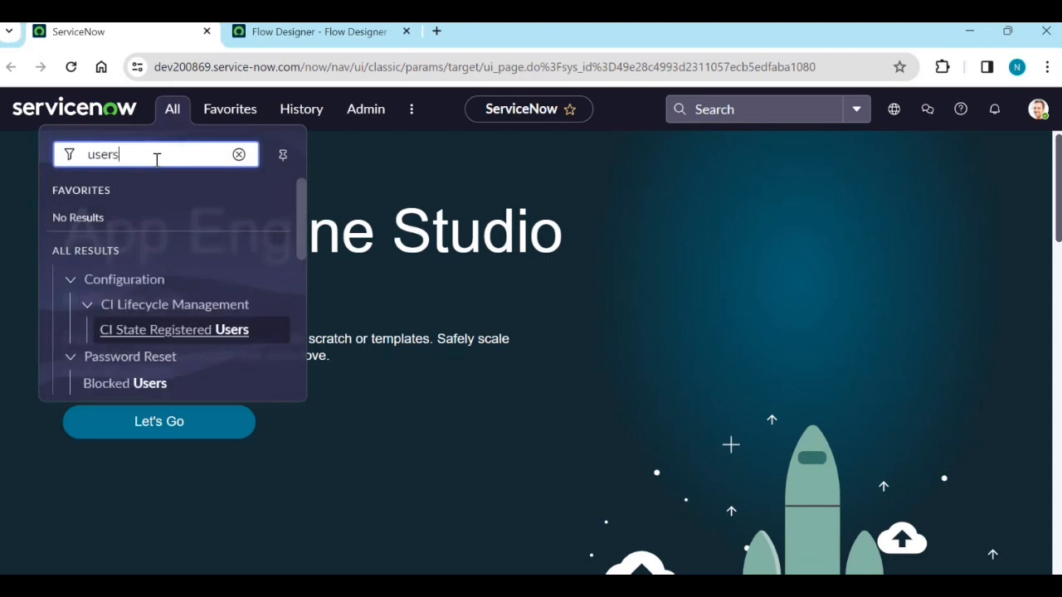
pyautogui.scroll(-5, 152, 341)
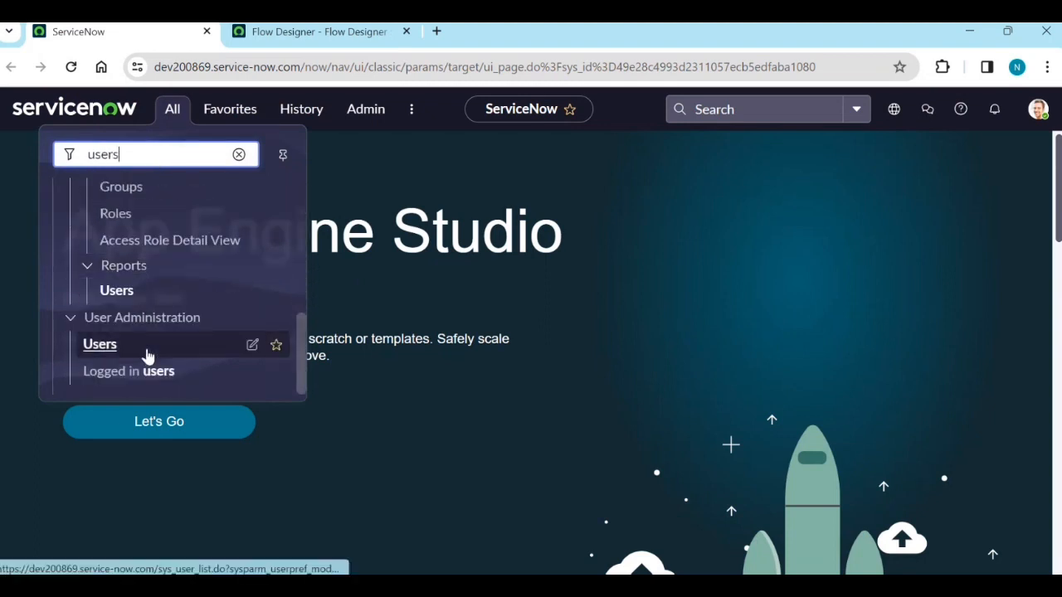
pyautogui.keyDown('ctrl'); pyautogui.click(146, 345); pyautogui.keyUp('ctrl')
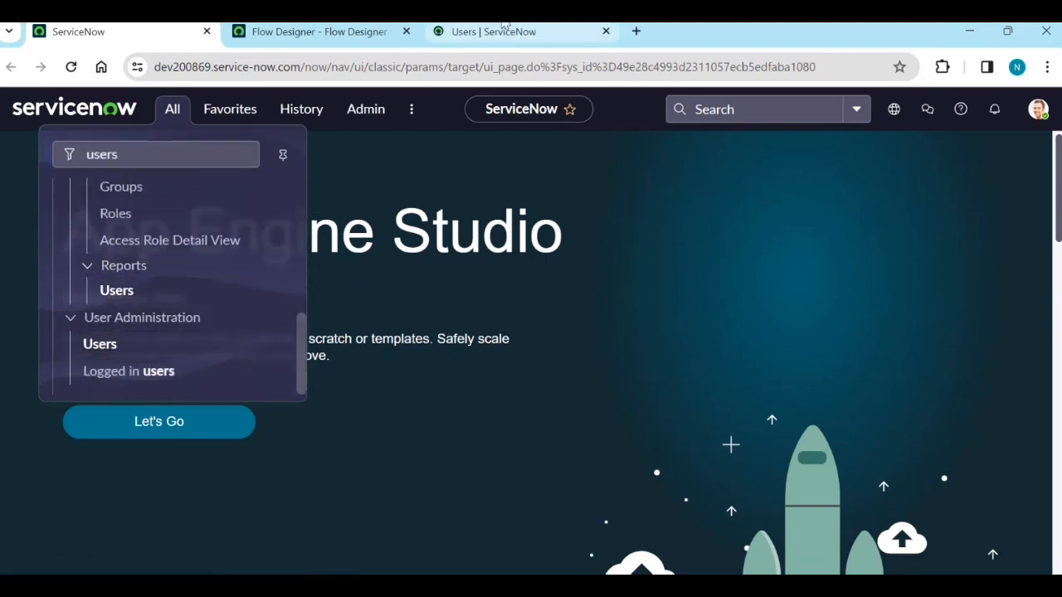
pyautogui.click(503, 29)
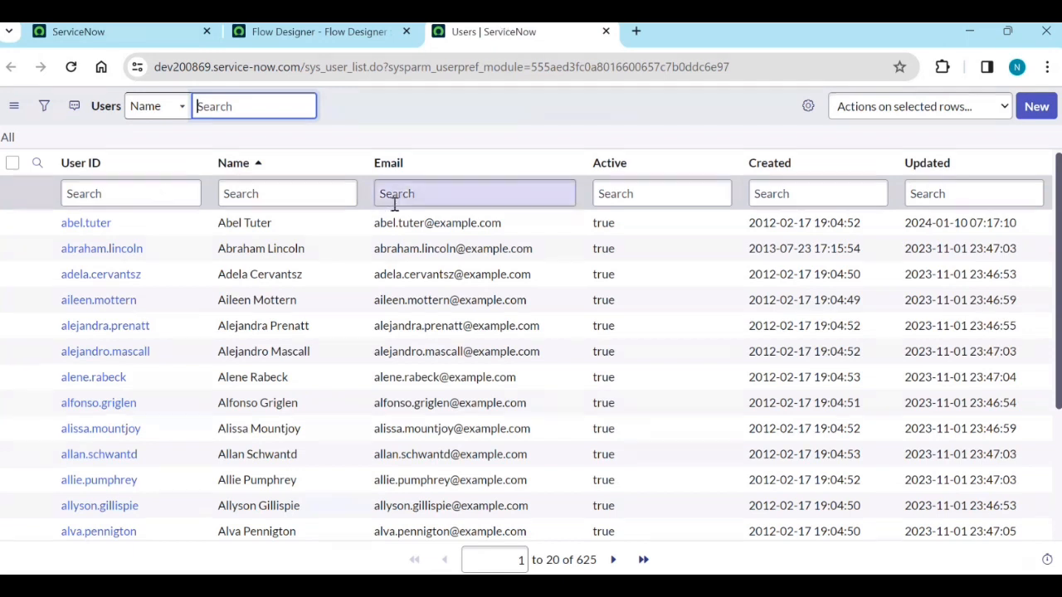
# Open the first user's record in the list and examine its email field
pyautogui.click(91, 223)
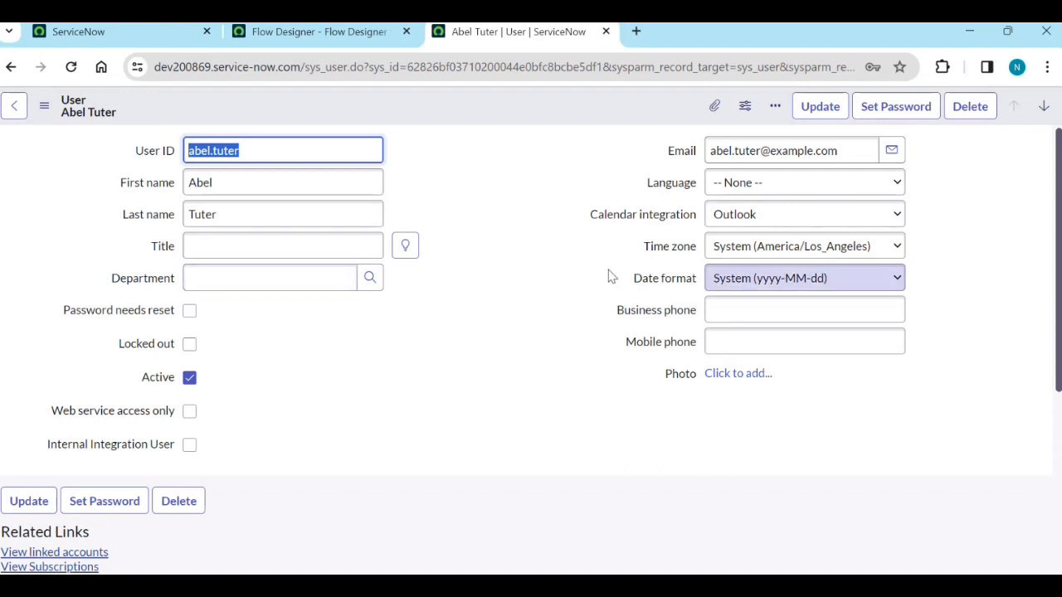
pyautogui.moveTo(853, 150); pyautogui.dragTo(711, 149)
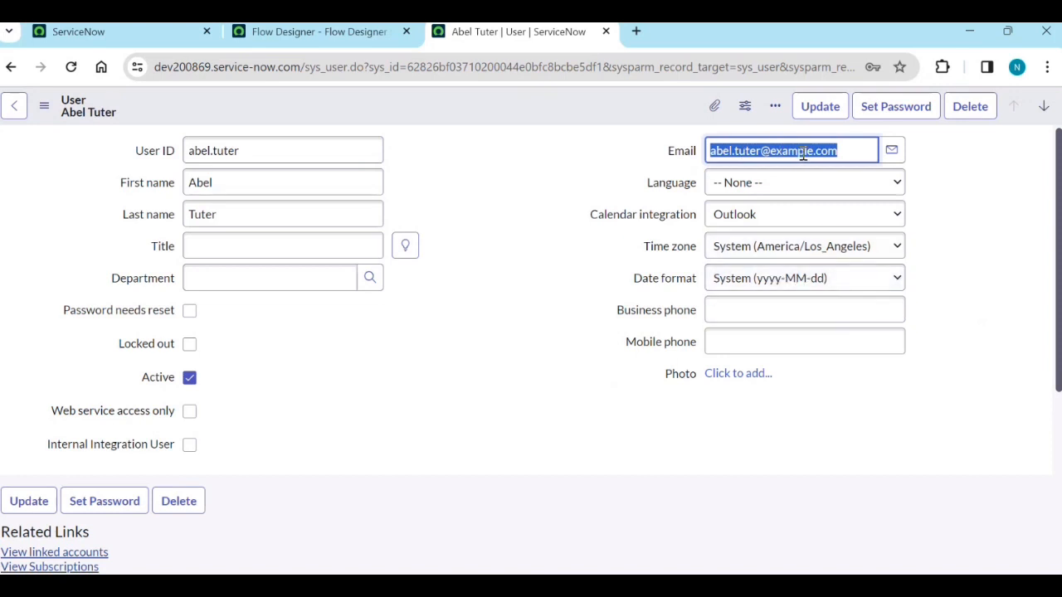
# Return to the flow and insert an If flow logic before the Create Group Member Record action
pyautogui.click(356, 35)
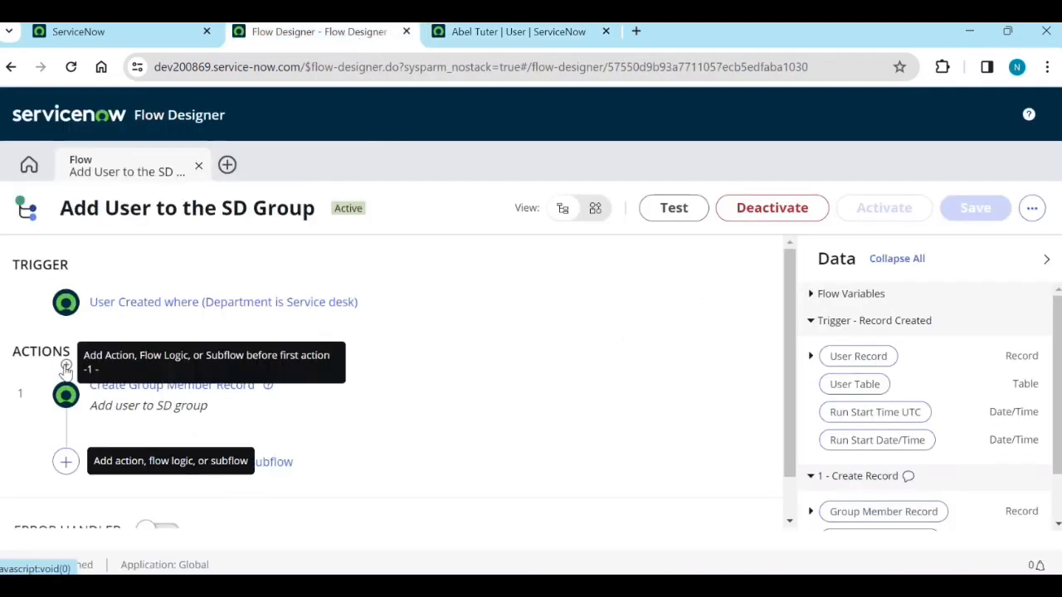
pyautogui.click(66, 366)
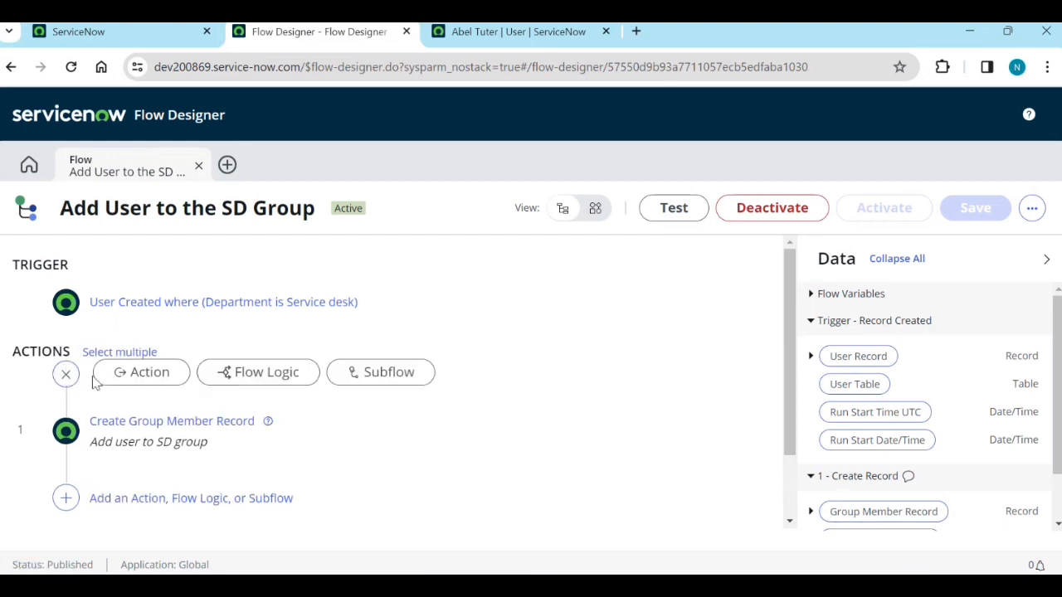
pyautogui.click(259, 377)
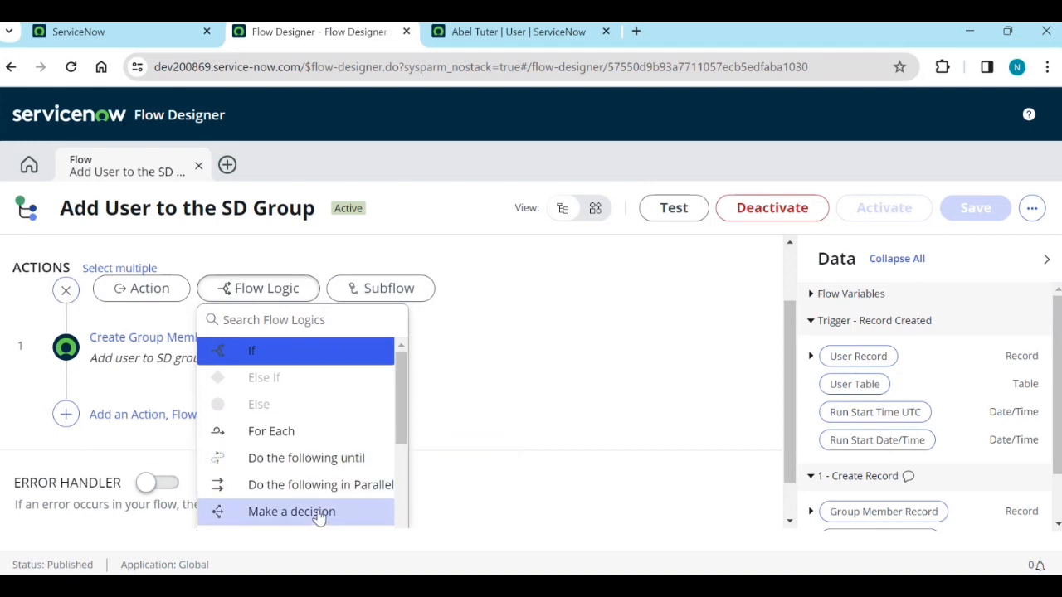
pyautogui.scroll(-2, 320, 495)
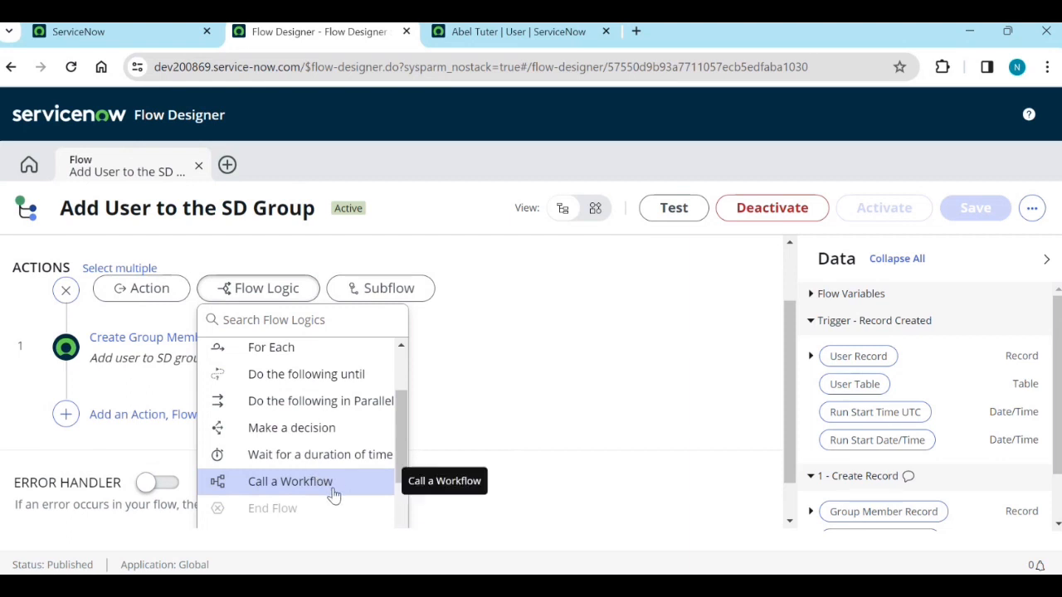
pyautogui.scroll(-2, 335, 495)
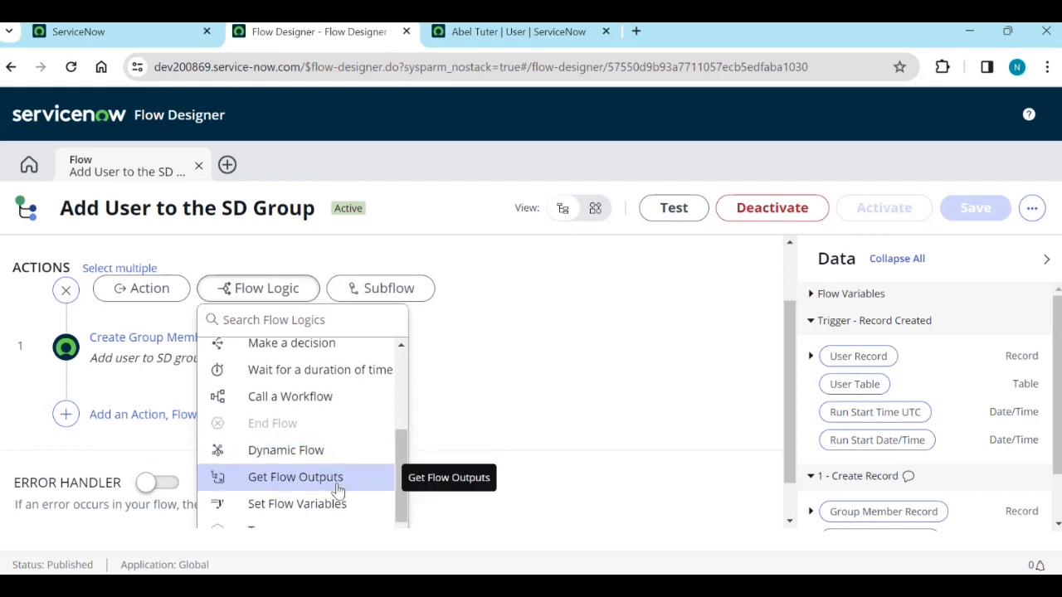
pyautogui.scroll(-1, 335, 489)
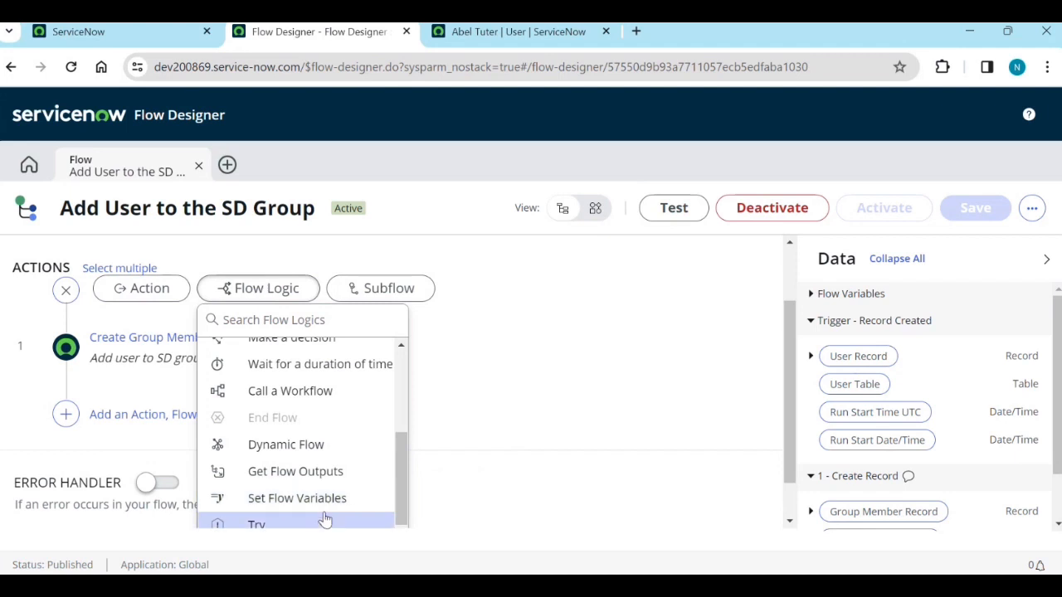
pyautogui.scroll(-1, 324, 519)
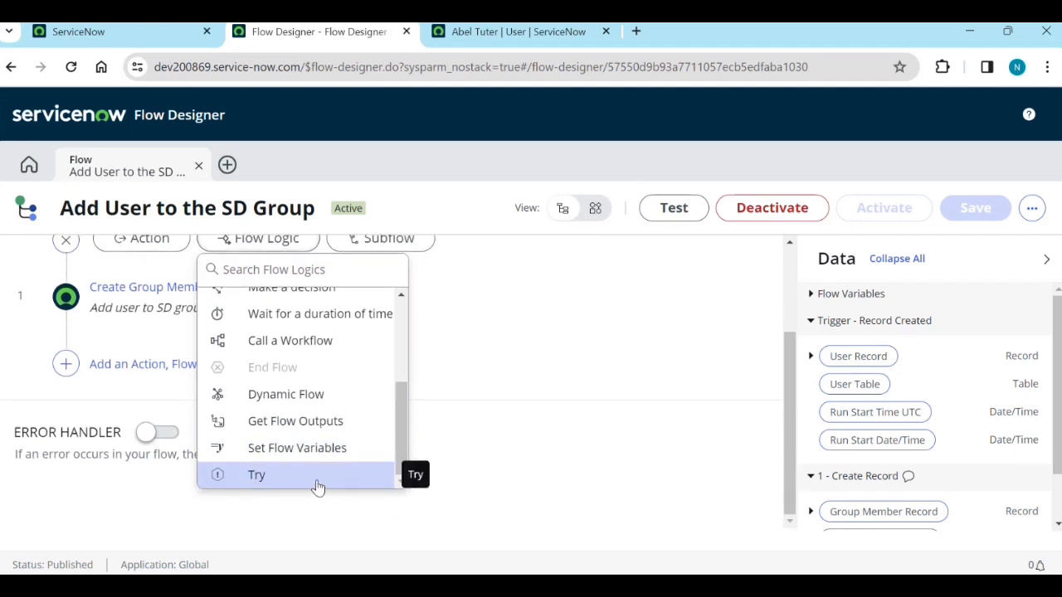
pyautogui.scroll(4, 319, 485)
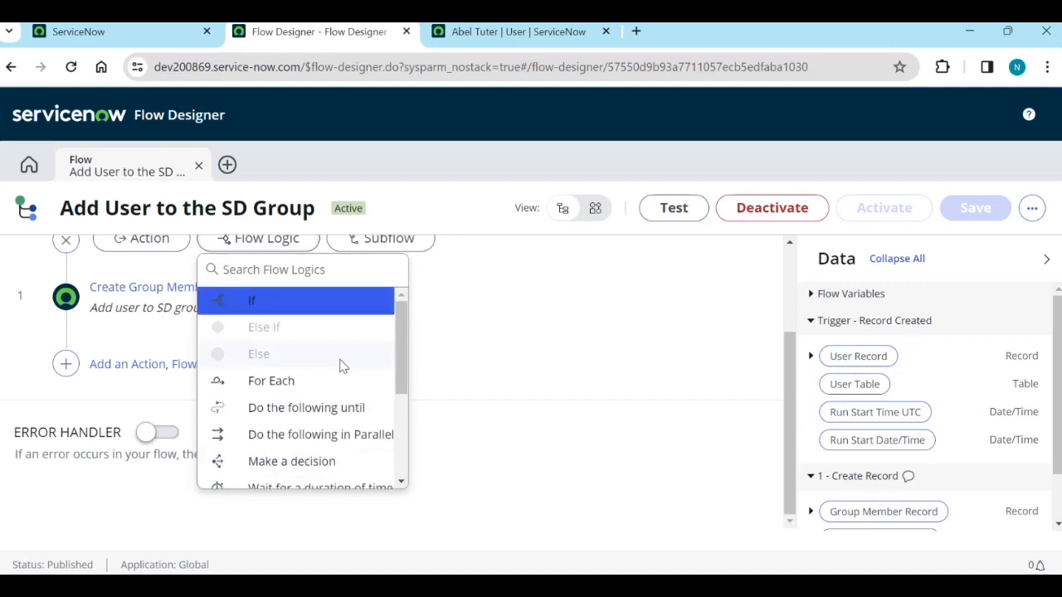
pyautogui.scroll(2, 336, 378)
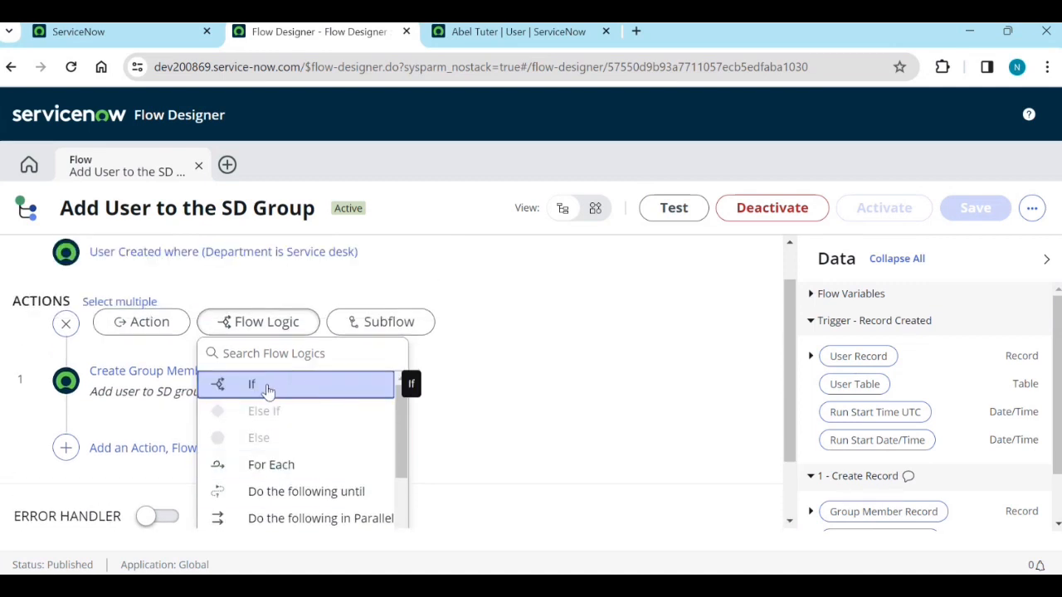
pyautogui.click(267, 387)
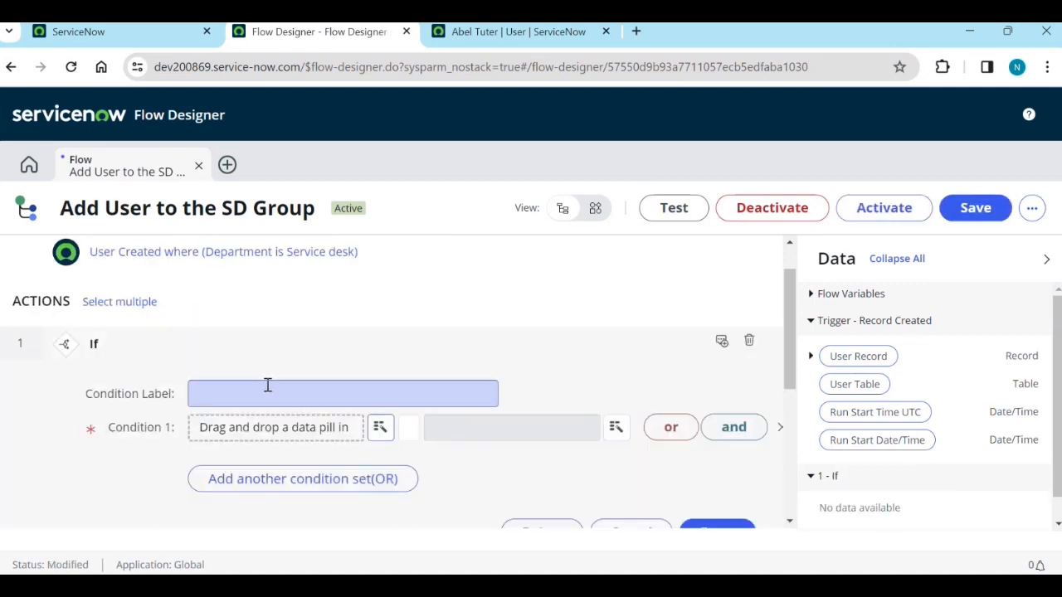
# Label the If condition "Email is not empty" and use the trigger User Record's Email data pill for Condition 1
pyautogui.click(397, 394)
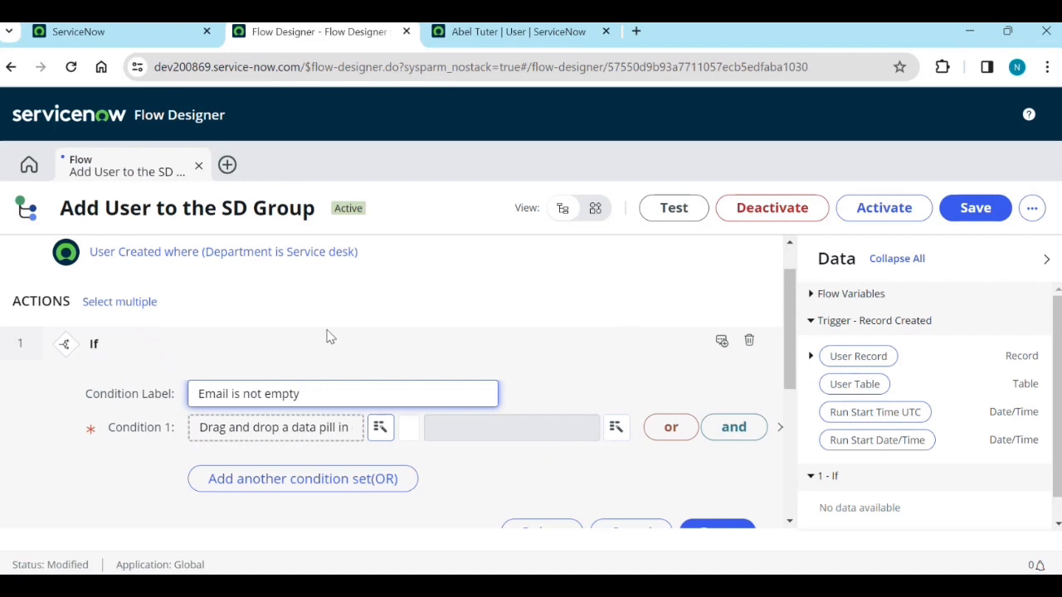
pyautogui.scroll(1, 299, 326)
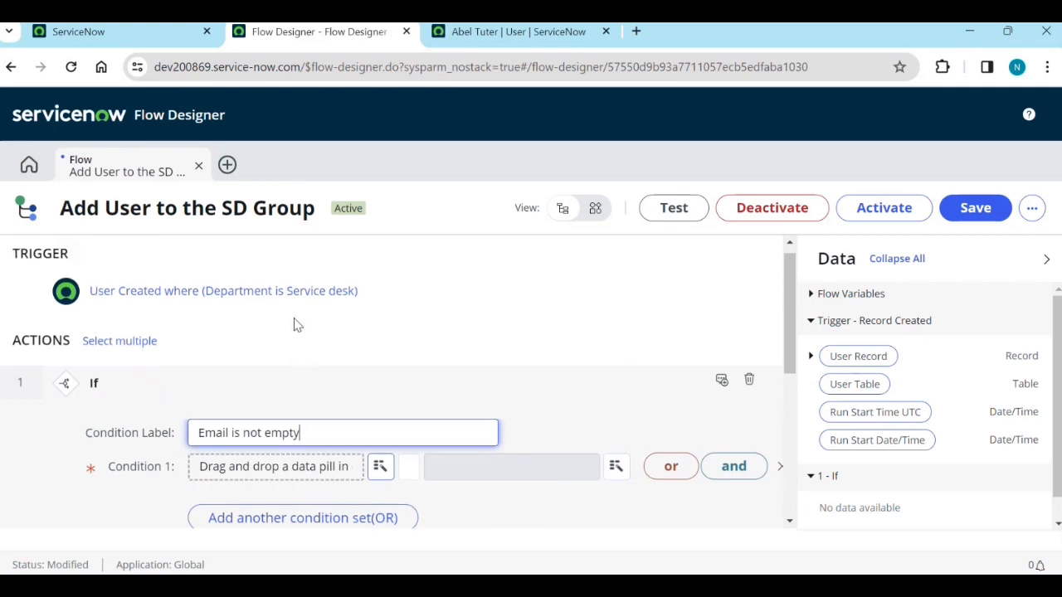
pyautogui.click(808, 358)
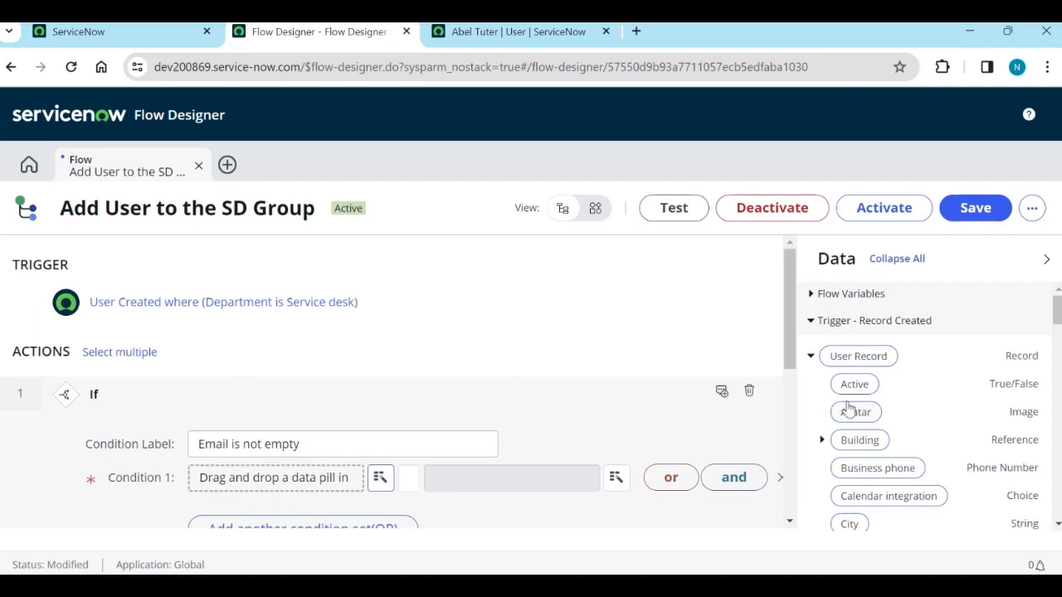
pyautogui.scroll(-4, 859, 419)
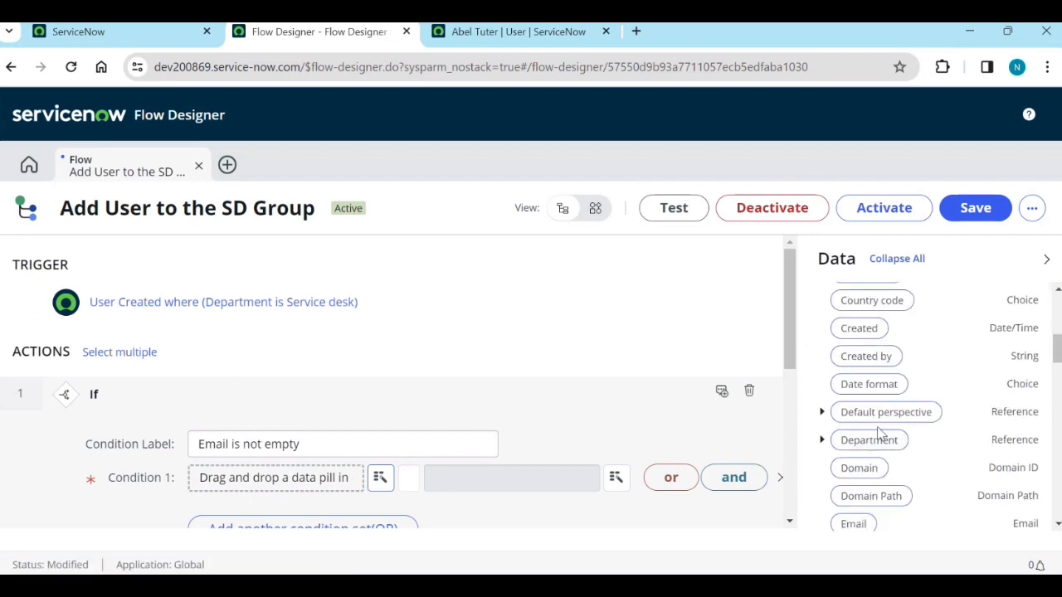
pyautogui.scroll(-2, 875, 436)
pyautogui.moveTo(859, 442); pyautogui.dragTo(274, 482)
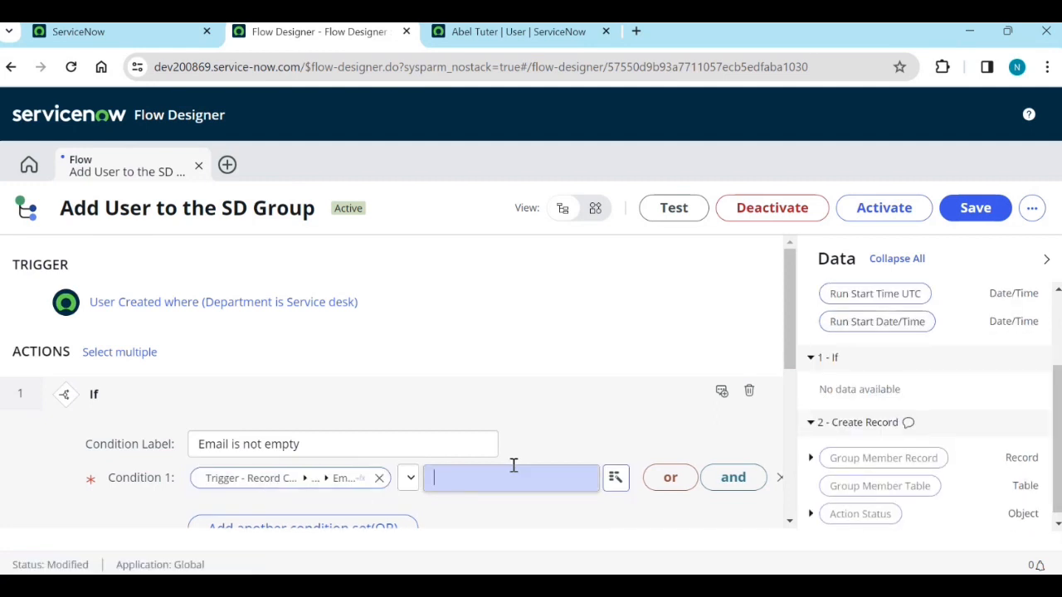
# Choose the comparison operator for the Email condition and finish editing the If block
pyautogui.scroll(-2, 560, 434)
pyautogui.click(409, 310)
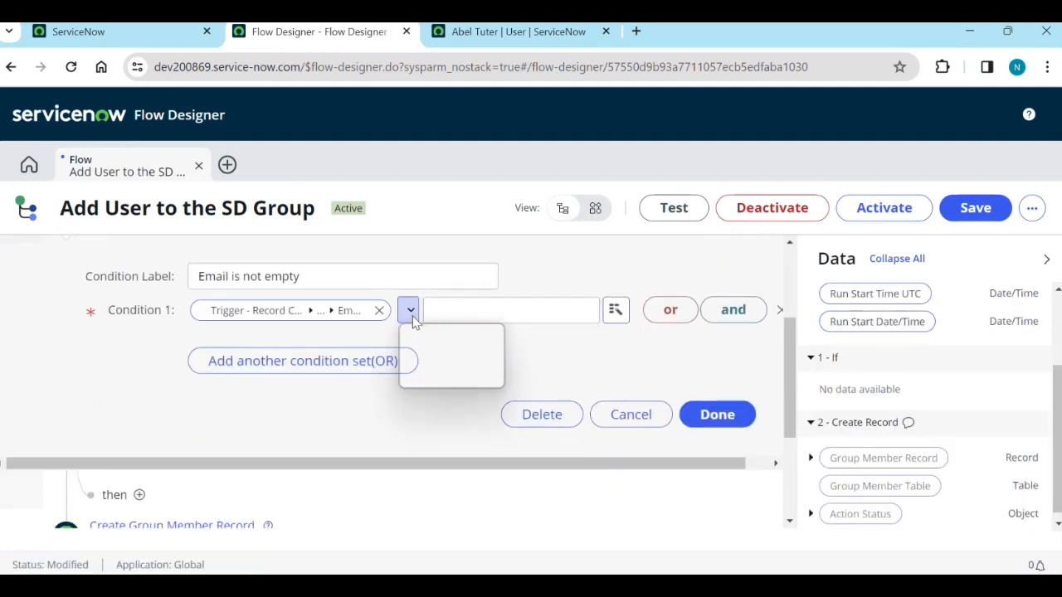
pyautogui.click(419, 356)
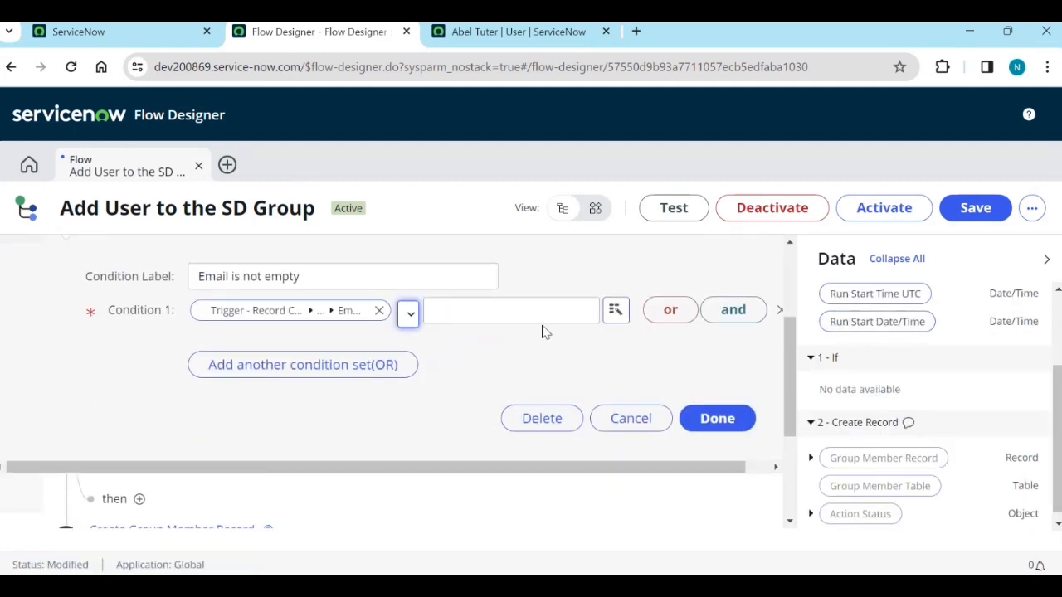
pyautogui.click(475, 311)
pyautogui.click(707, 432)
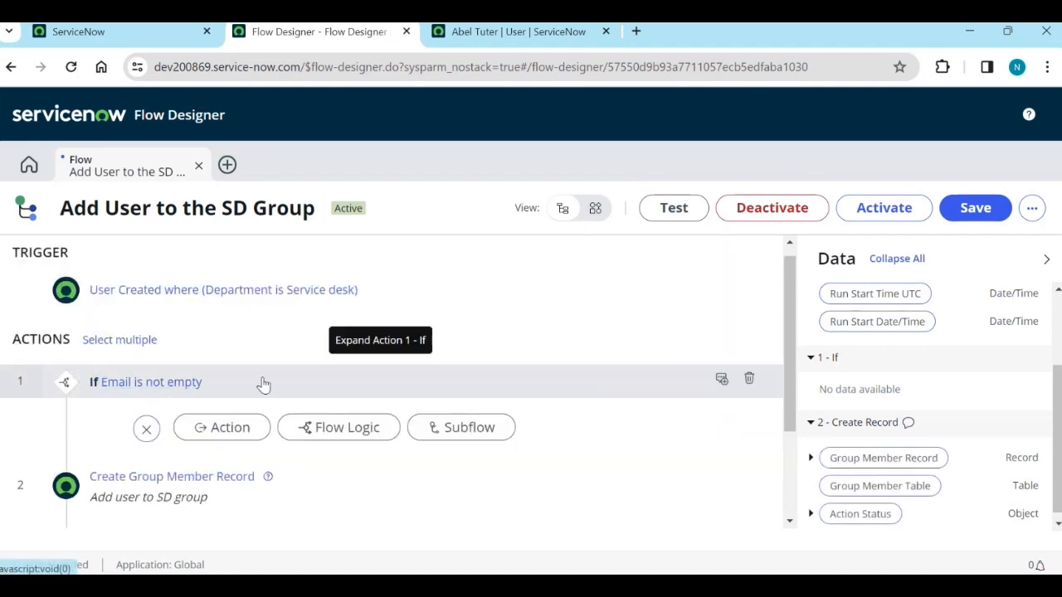
# Try to move the Create Group Member Record action inside the If branch
pyautogui.scroll(-1, 266, 387)
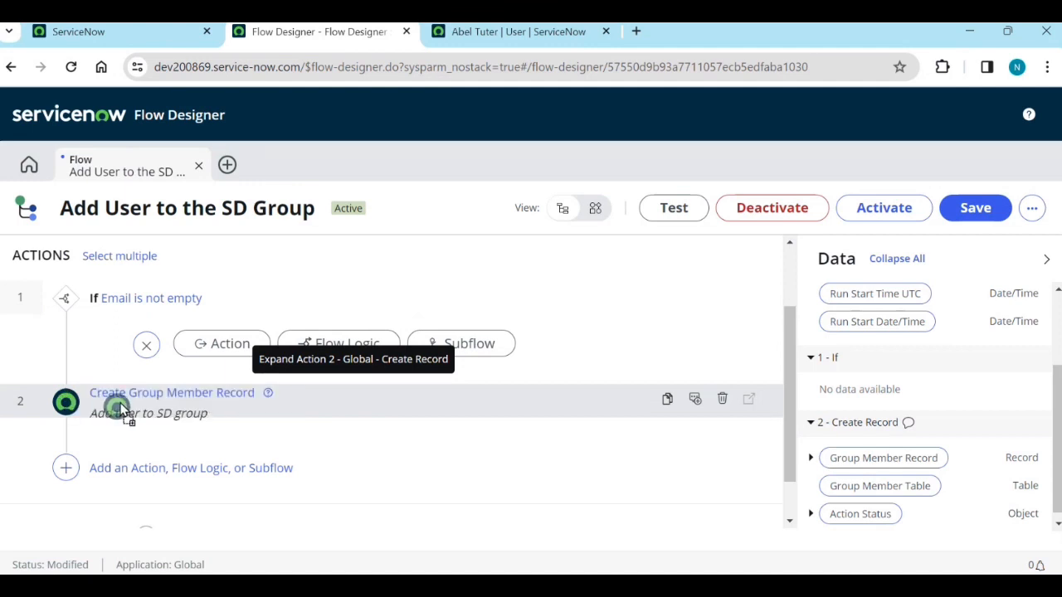
pyautogui.moveTo(175, 388); pyautogui.dragTo(207, 369)
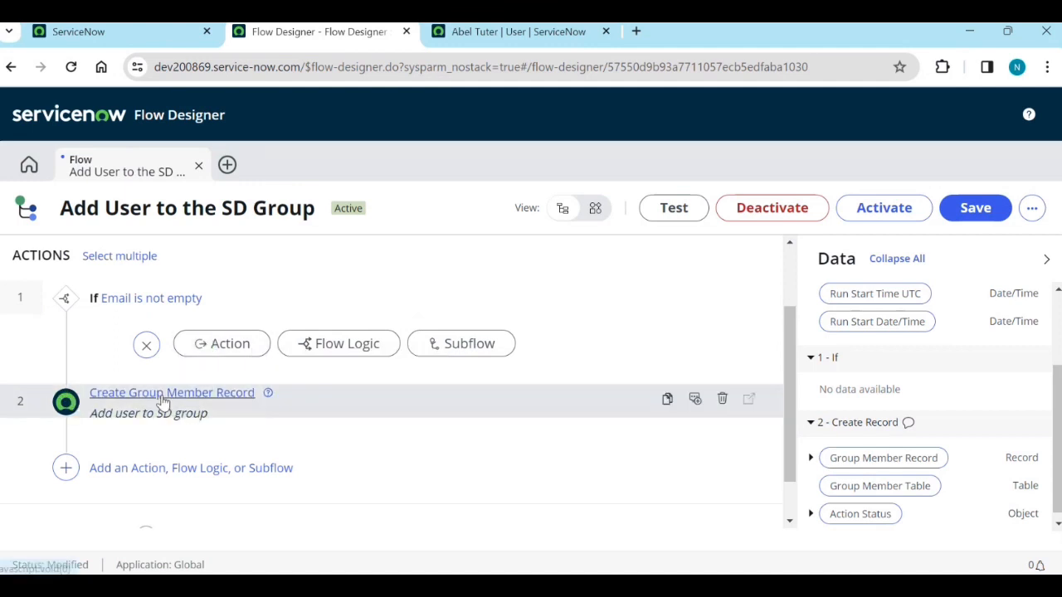
pyautogui.moveTo(162, 397); pyautogui.dragTo(234, 349)
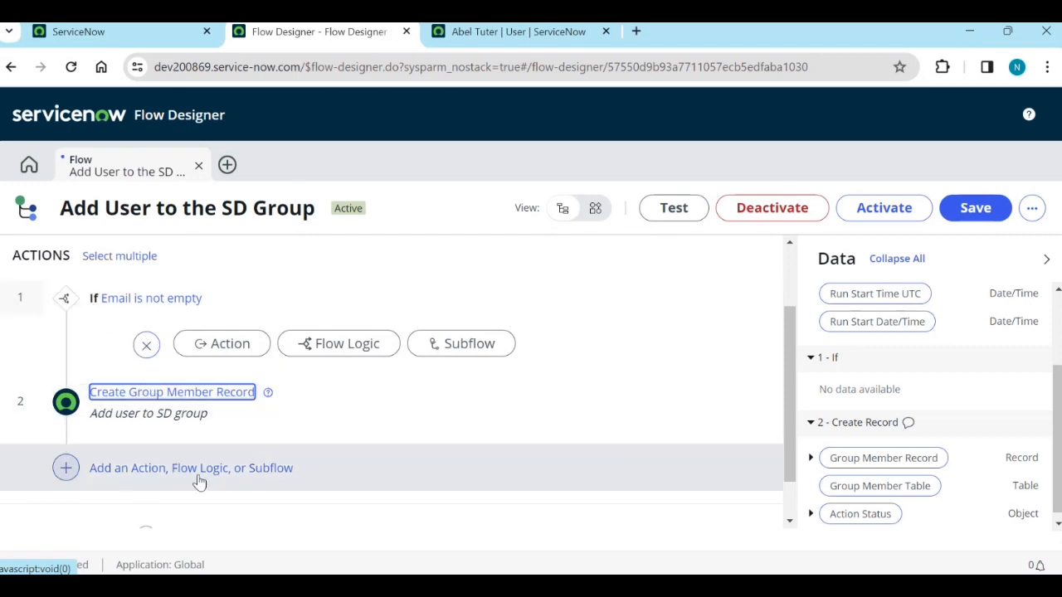
# Activate the modified "Add User to the SD Group" flow and confirm the activation
pyautogui.scroll(2, 387, 441)
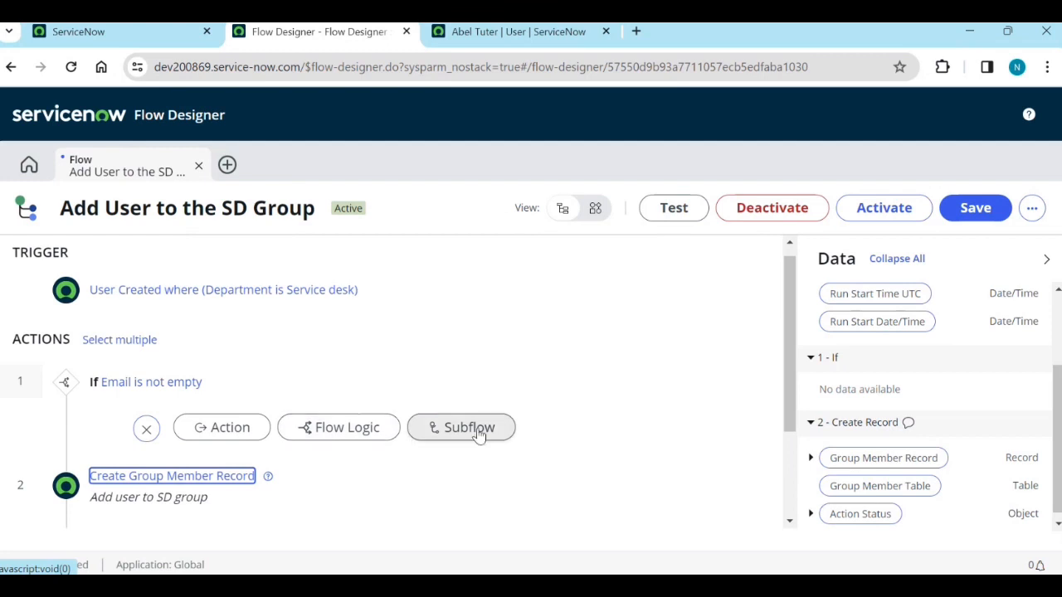
pyautogui.click(877, 212)
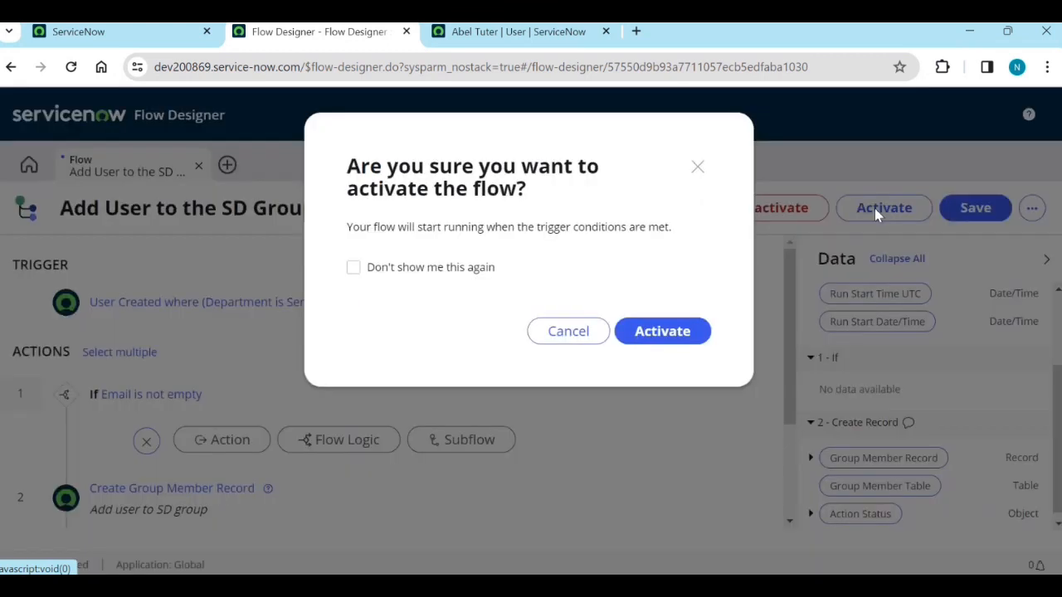
pyautogui.click(688, 333)
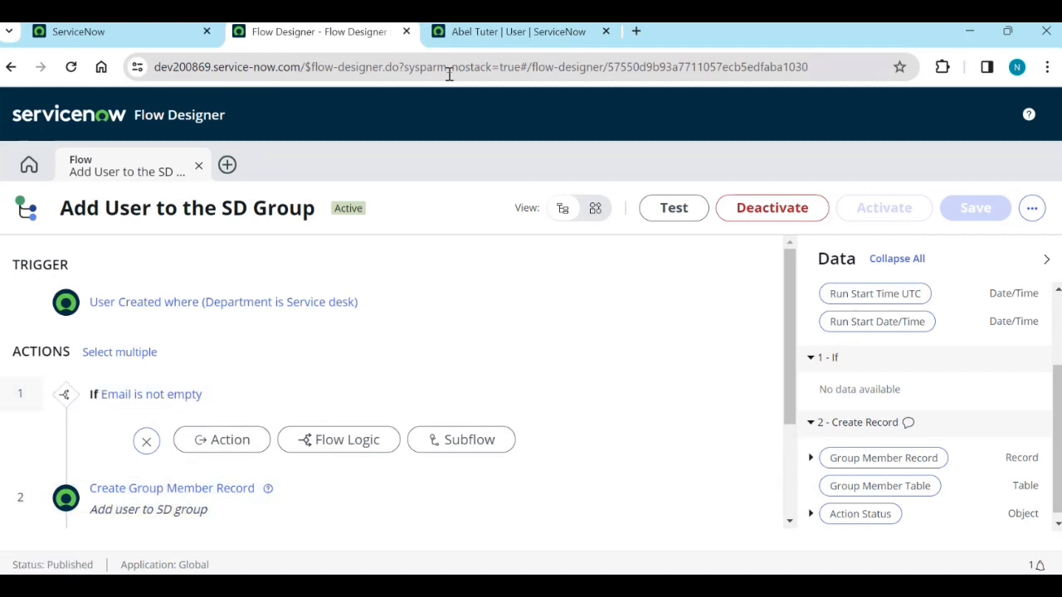
# Switch to the user record, return to the Users list and start a new user record
pyautogui.click(535, 39)
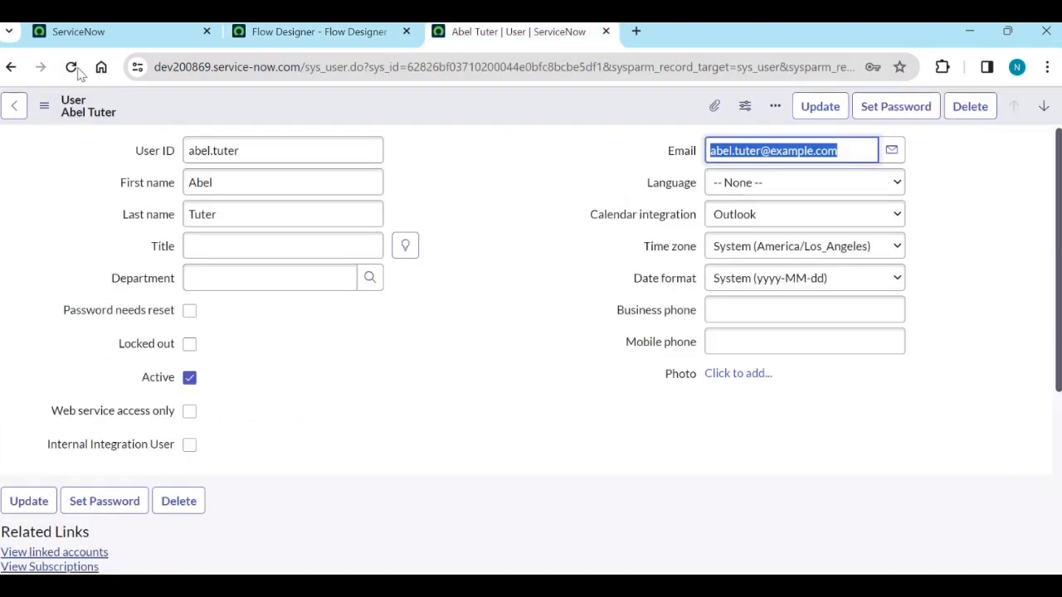
pyautogui.click(11, 66)
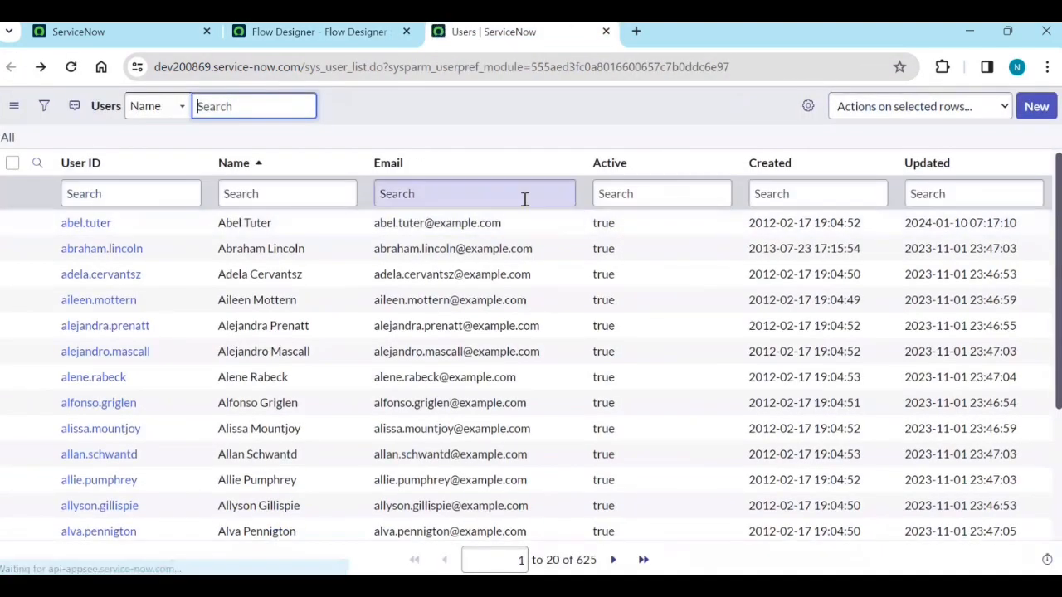
pyautogui.click(1035, 109)
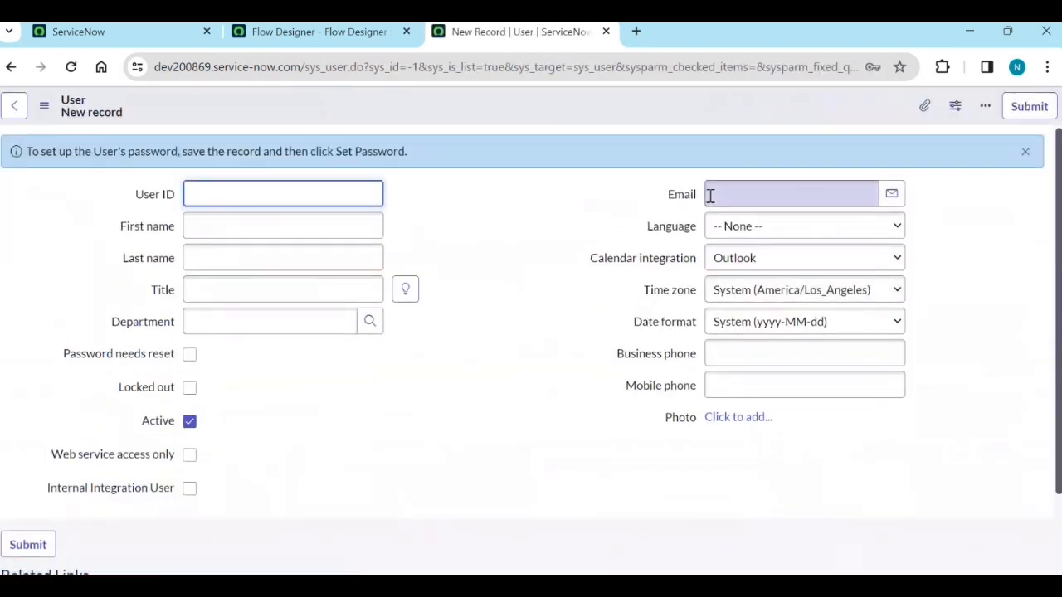
# Fill in the new user with User ID test4, first name test and last name "test 4"
pyautogui.click(251, 200)
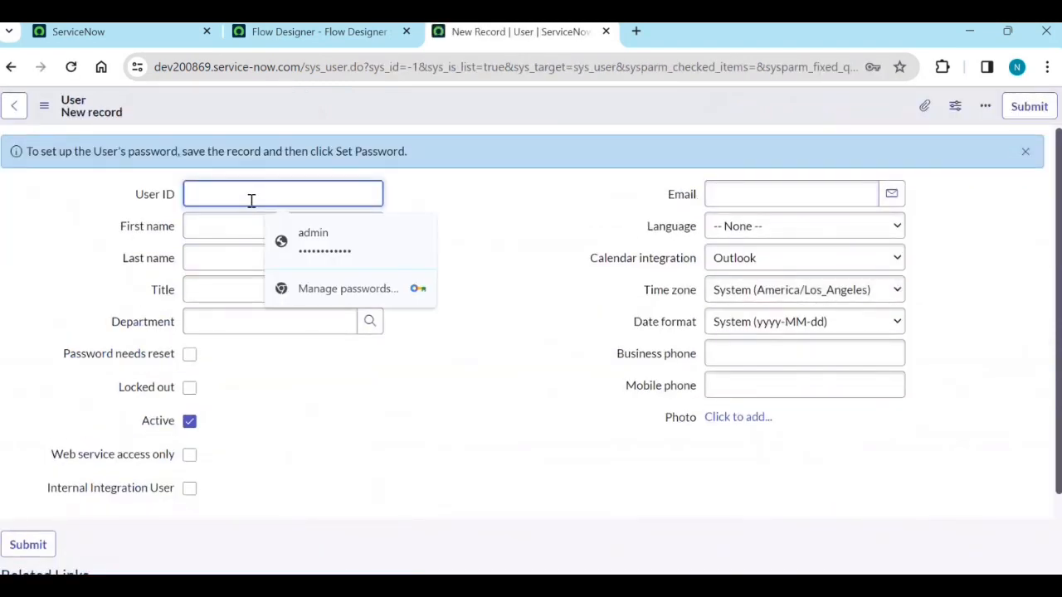
pyautogui.write('tes')
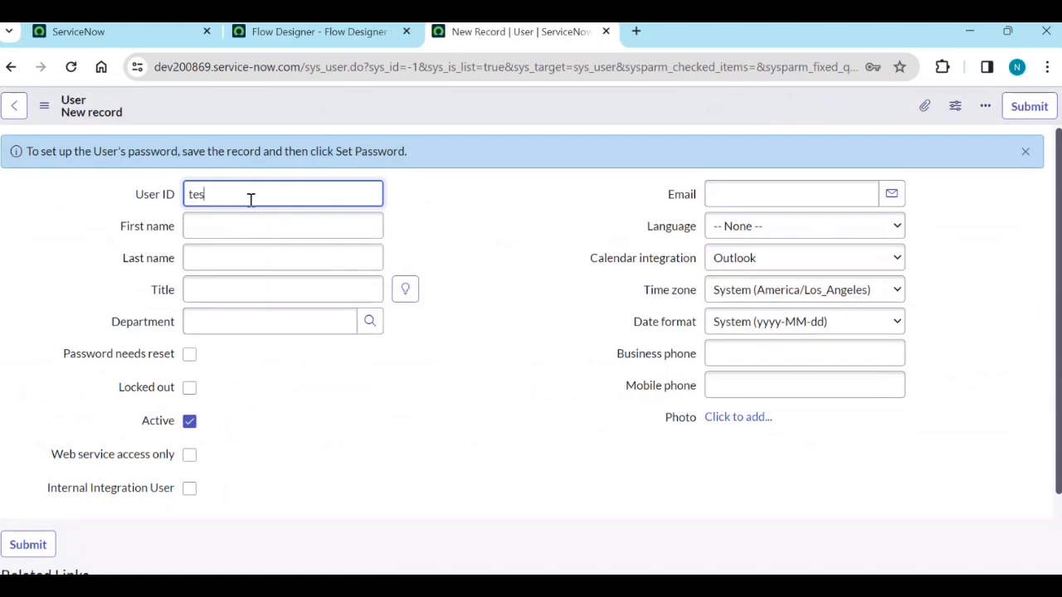
pyautogui.write('t4')
pyautogui.click(240, 226)
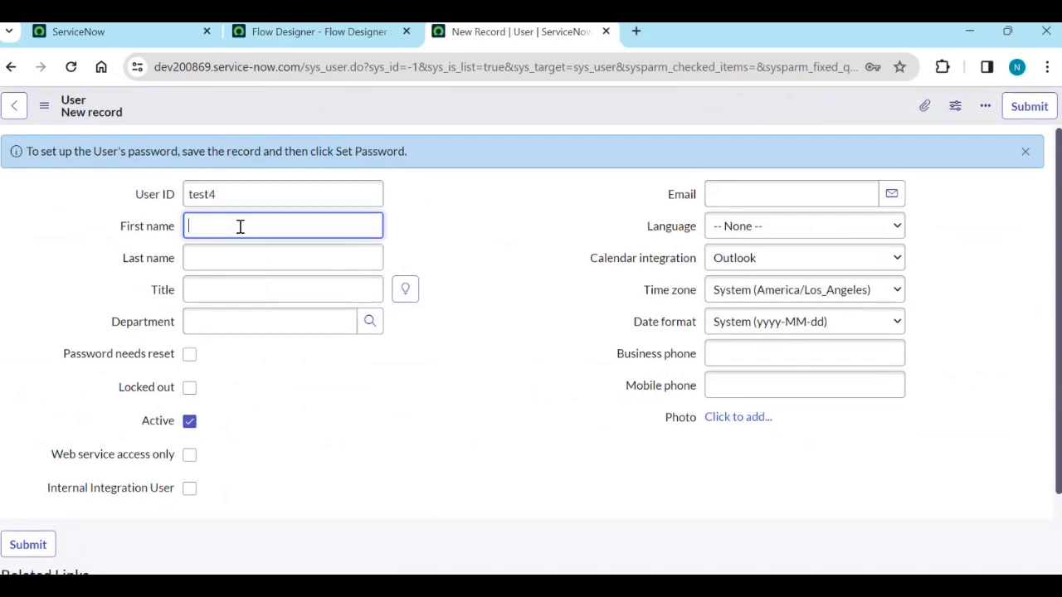
pyautogui.write('test')
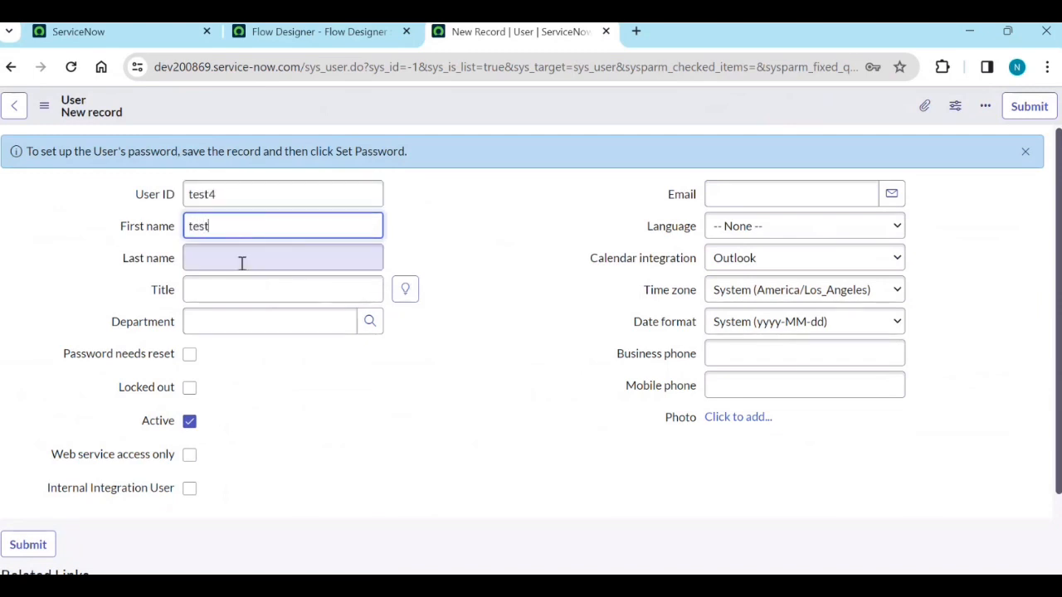
pyautogui.click(237, 259)
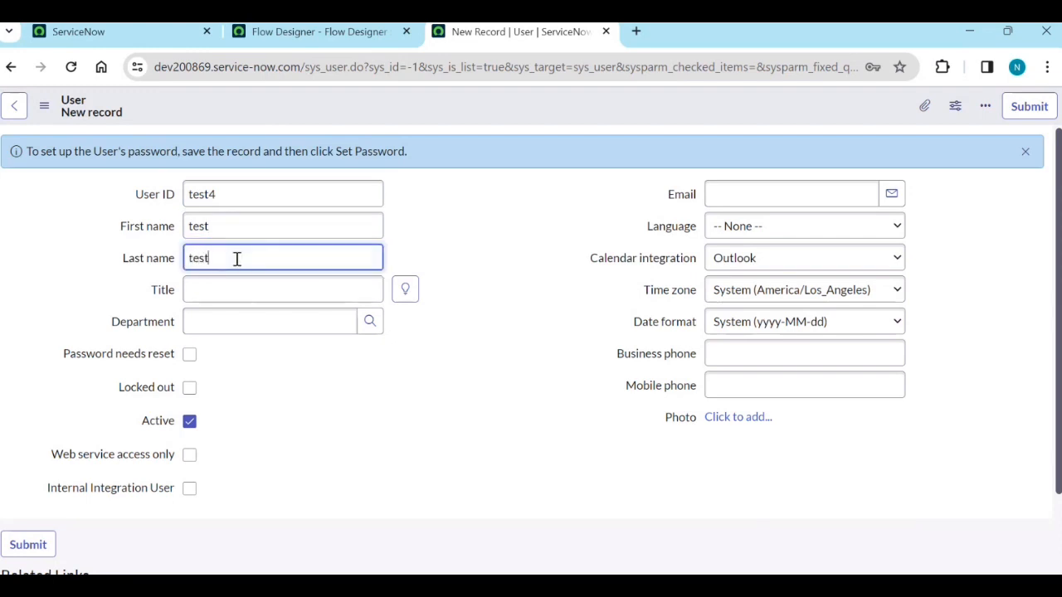
pyautogui.write('test 4')
# Set the new user's department to Service desk, leave the email empty and save the record
pyautogui.click(249, 323)
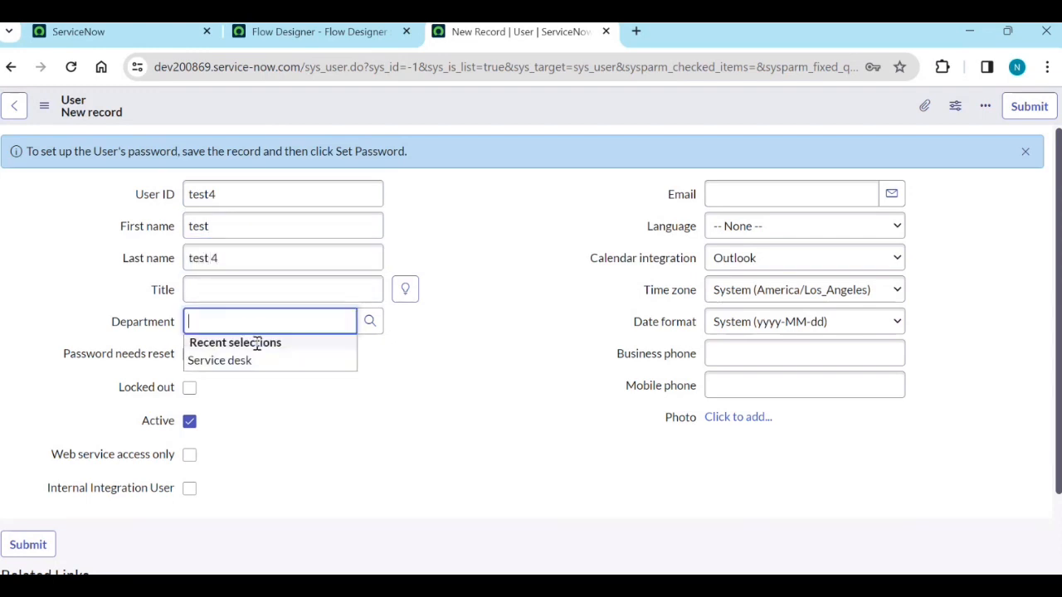
pyautogui.click(253, 360)
pyautogui.rightClick(448, 119)
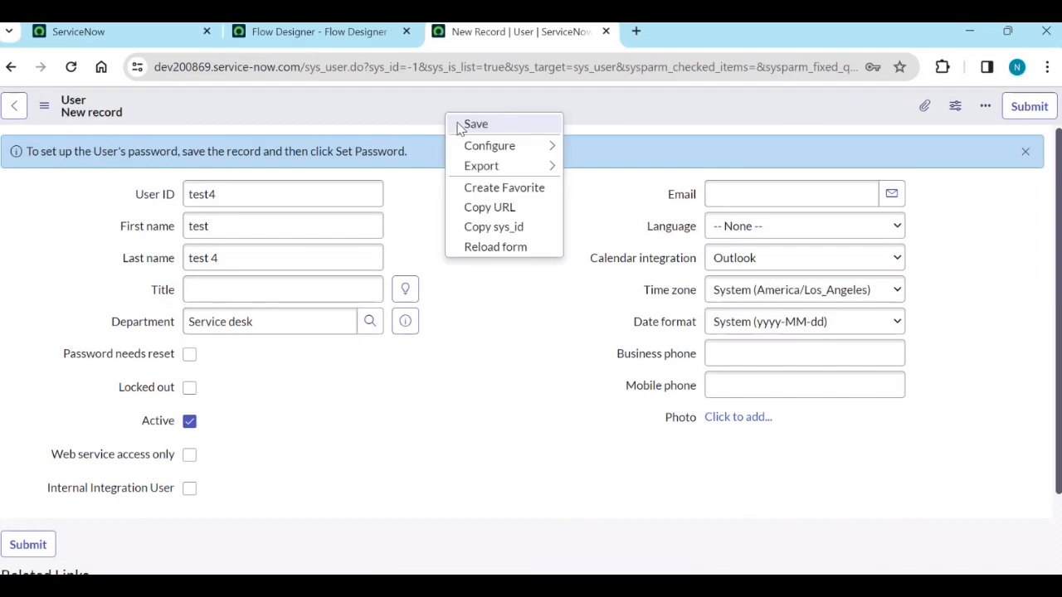
pyautogui.click(454, 126)
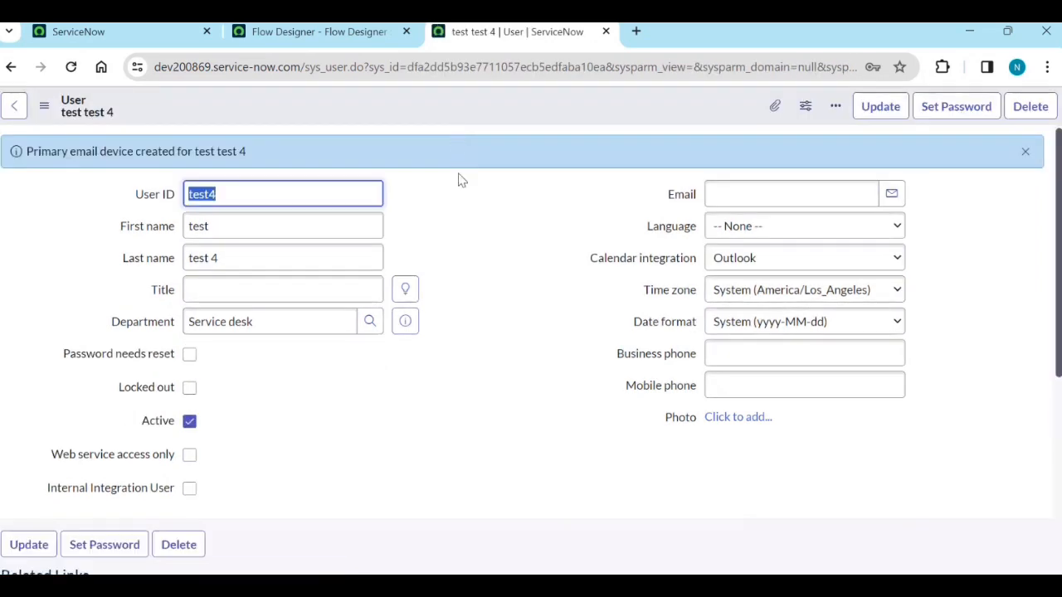
pyautogui.scroll(-3, 306, 387)
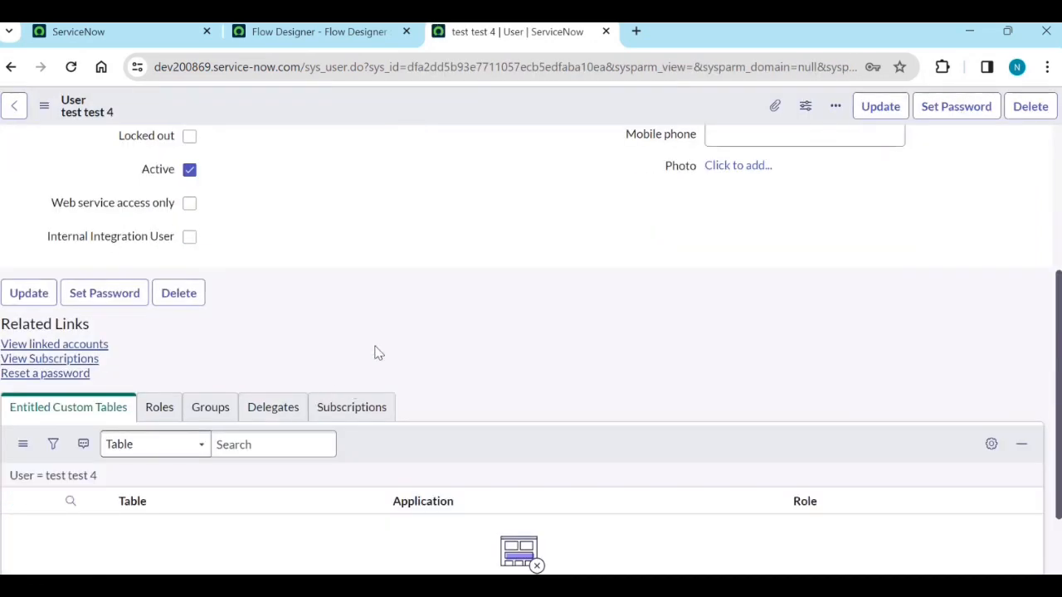
pyautogui.scroll(3, 375, 354)
# Find "groups" in the application navigator and open the User Administration Groups list in a separate browser tab
pyautogui.click(163, 32)
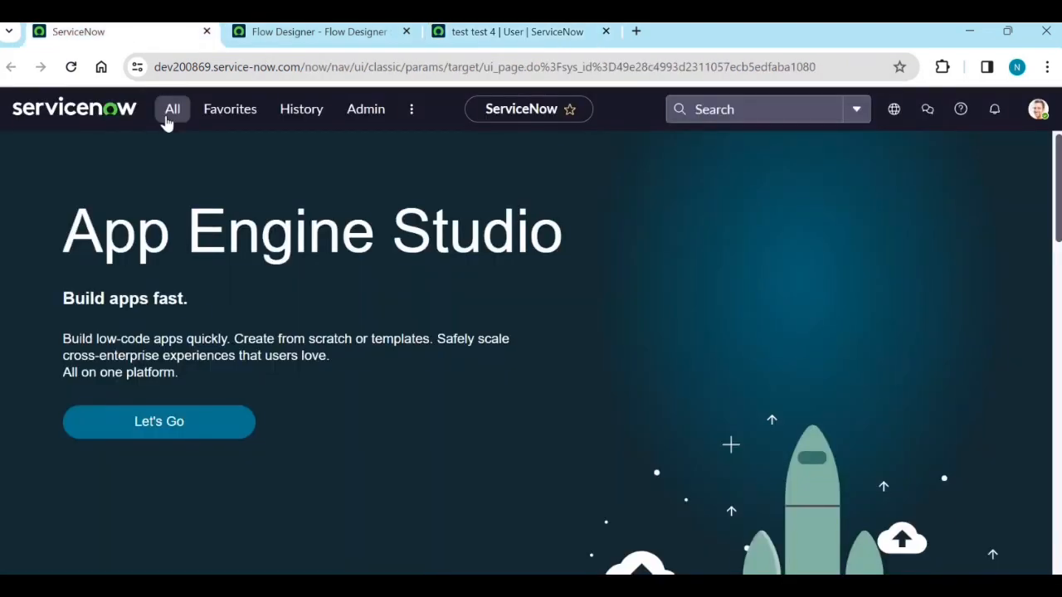
pyautogui.click(168, 116)
pyautogui.doubleClick(166, 152)
pyautogui.write('g')
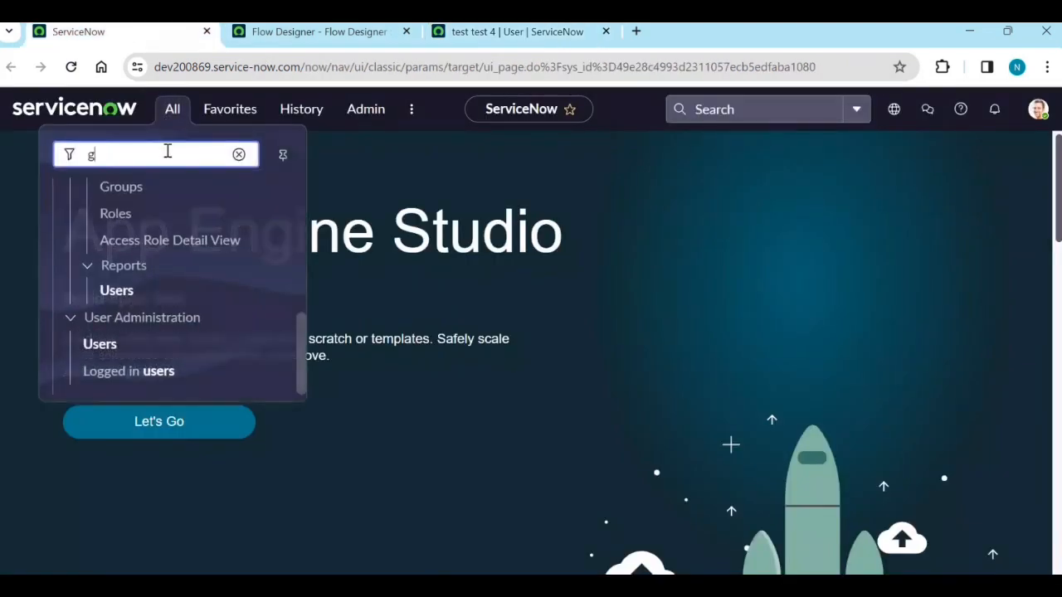
pyautogui.write('roups')
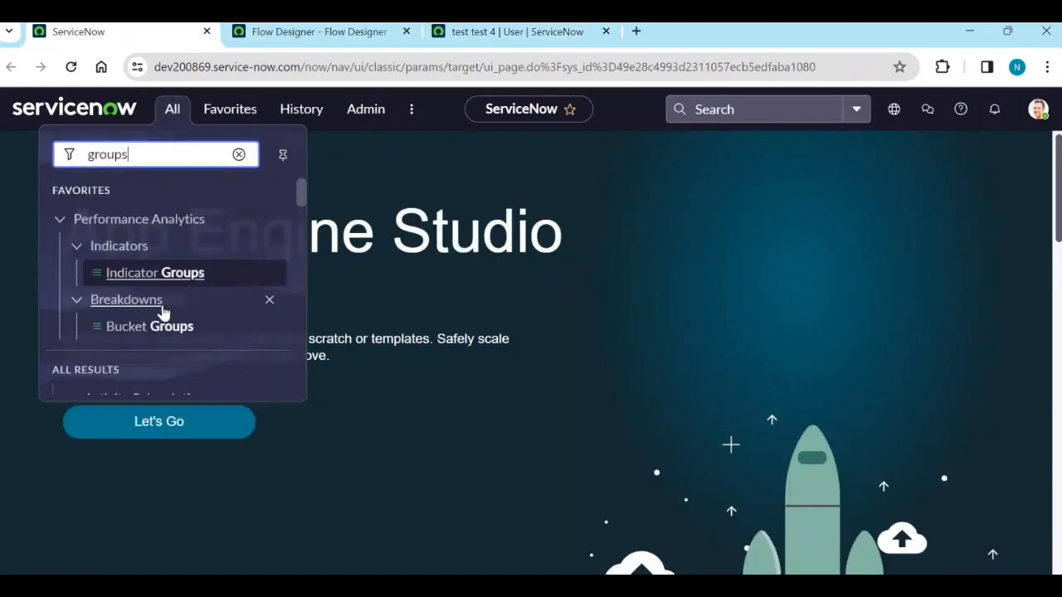
pyautogui.scroll(-6, 131, 365)
pyautogui.scroll(-3, 131, 382)
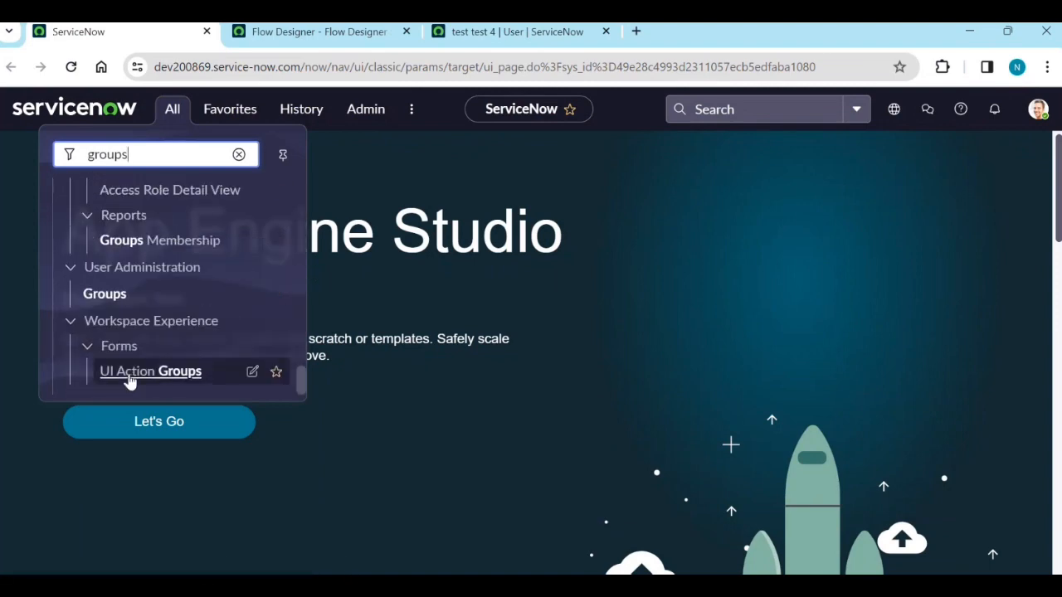
pyautogui.middleClick(106, 295)
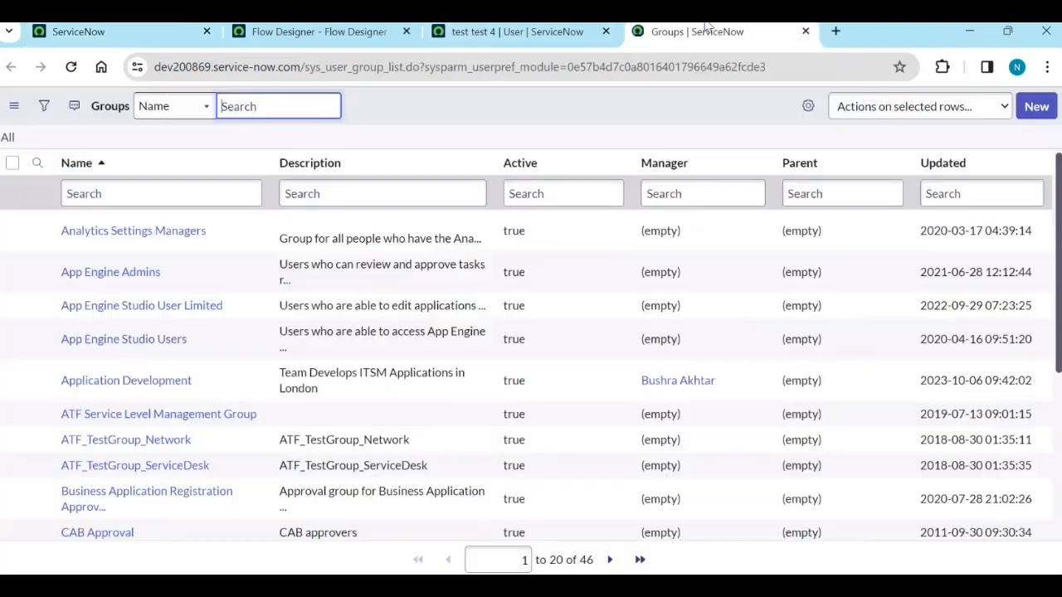
pyautogui.click(697, 32)
# Filter the groups by the name "ser", open the Service Desk group and check its group members
pyautogui.scroll(-3, 170, 331)
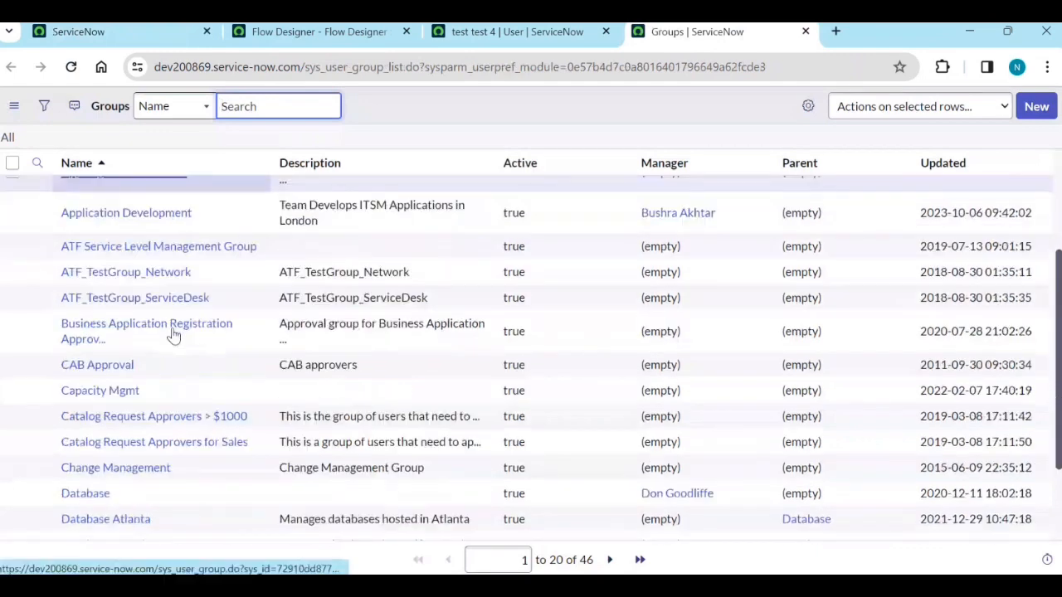
pyautogui.scroll(3, 189, 316)
pyautogui.click(138, 194)
pyautogui.write('ser')
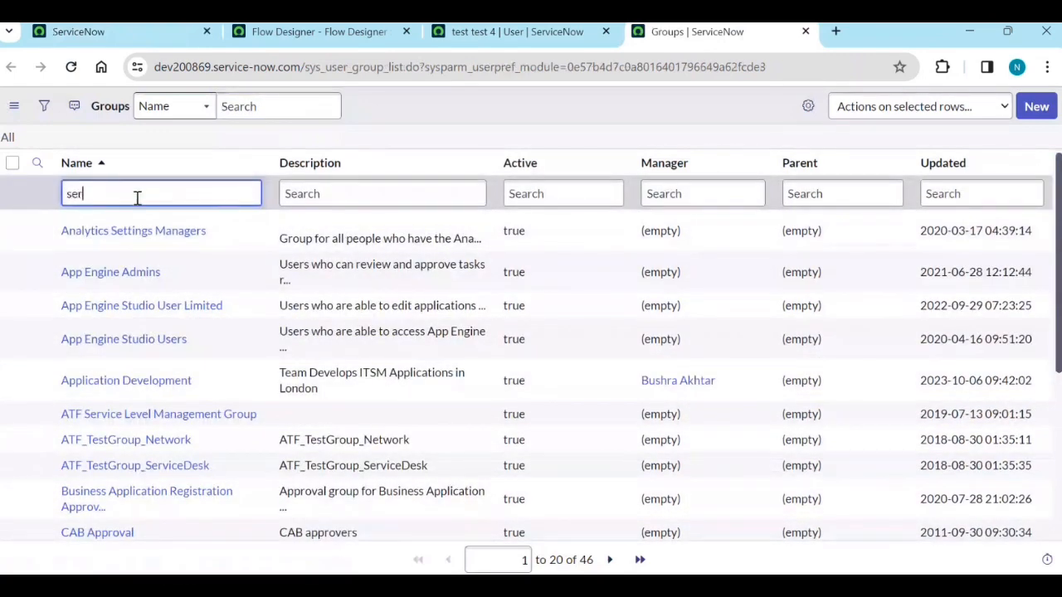
pyautogui.press('Return')
pyautogui.click(106, 224)
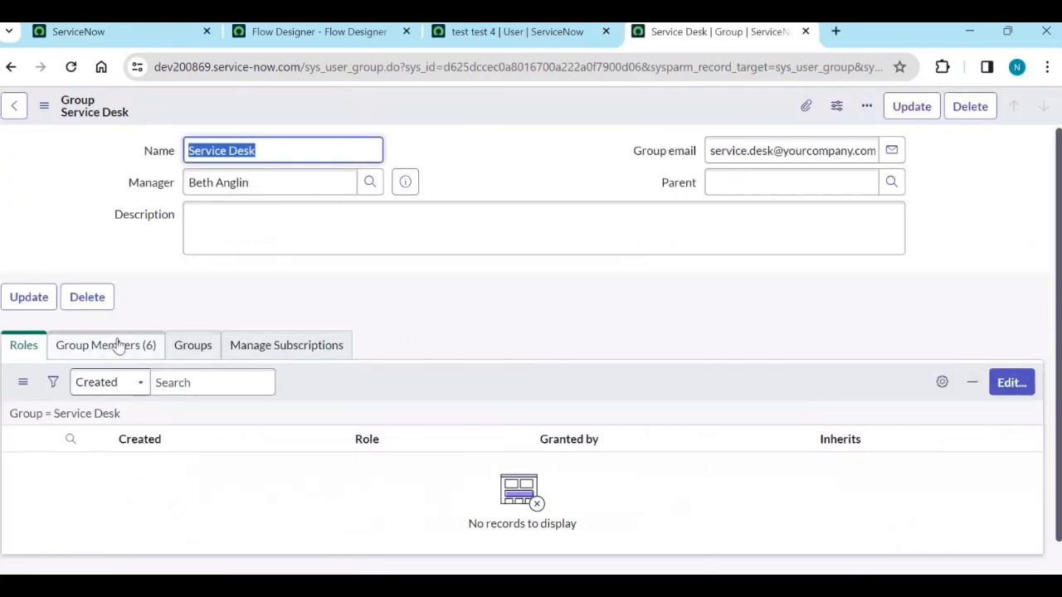
pyautogui.click(116, 344)
pyautogui.scroll(-1, 222, 340)
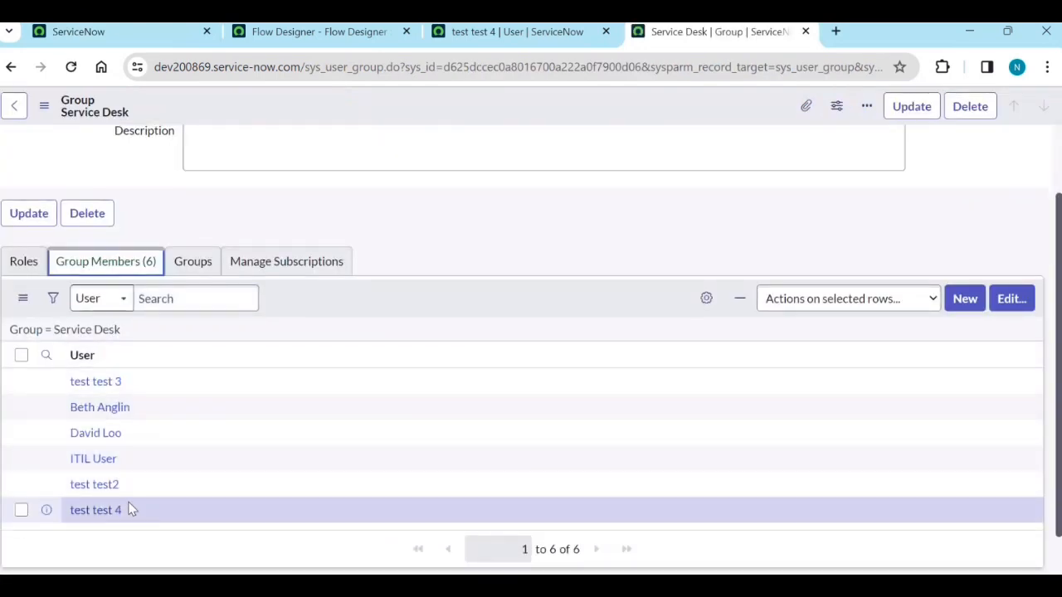
# Return to the "Add User to the SD Group" flow and add a Create Record action inside the If branch
pyautogui.click(299, 33)
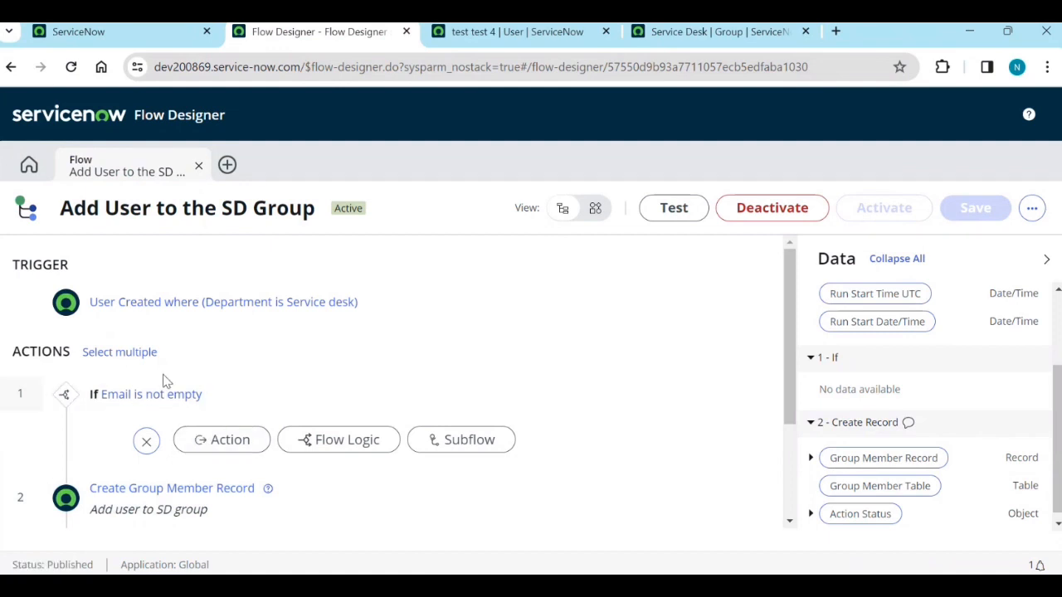
pyautogui.scroll(-1, 199, 380)
pyautogui.scroll(-2, 199, 380)
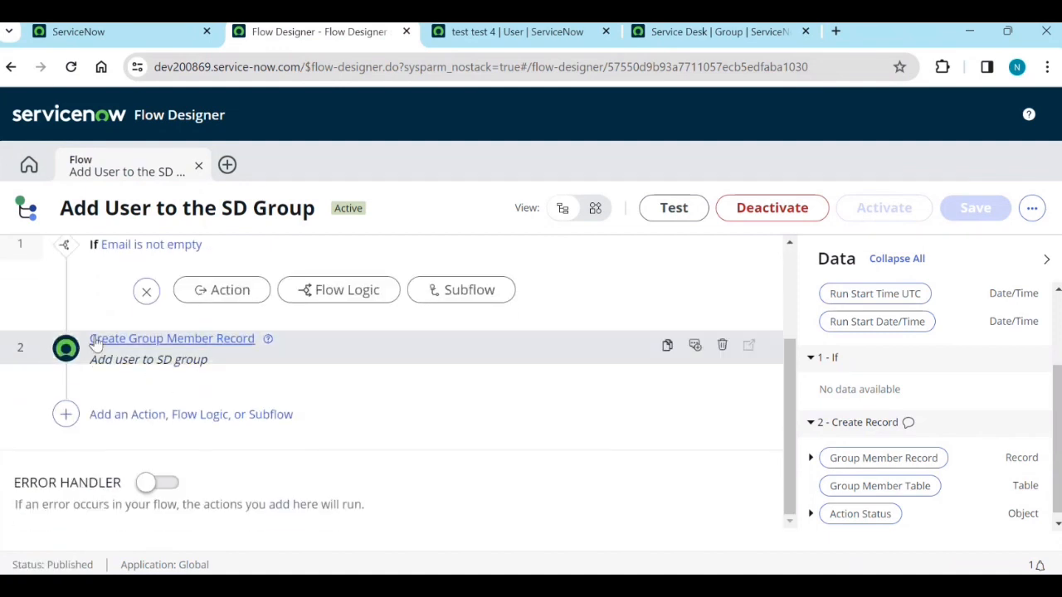
pyautogui.scroll(3, 83, 386)
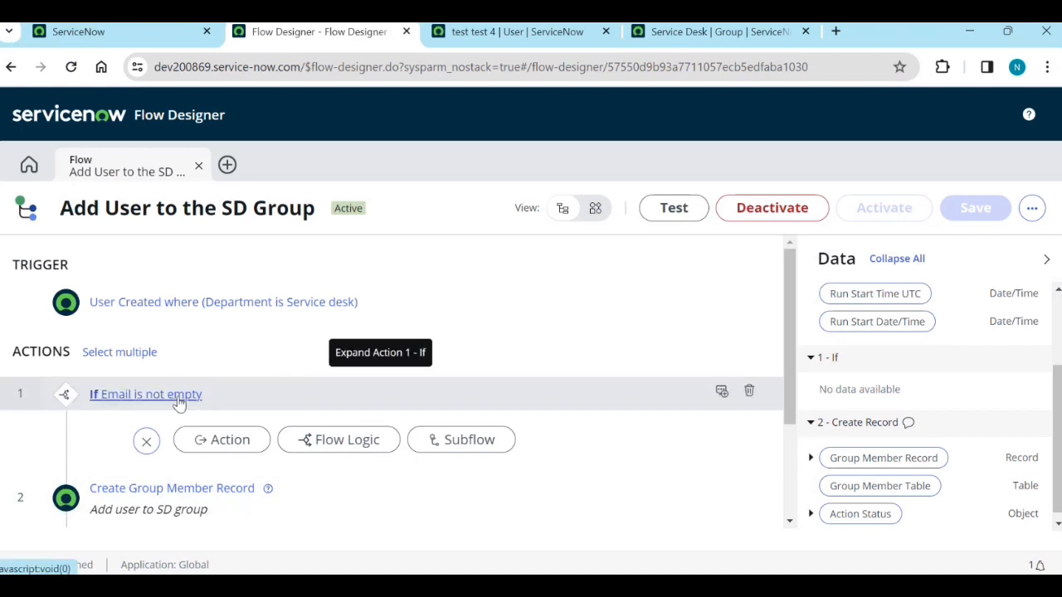
pyautogui.scroll(-1, 178, 403)
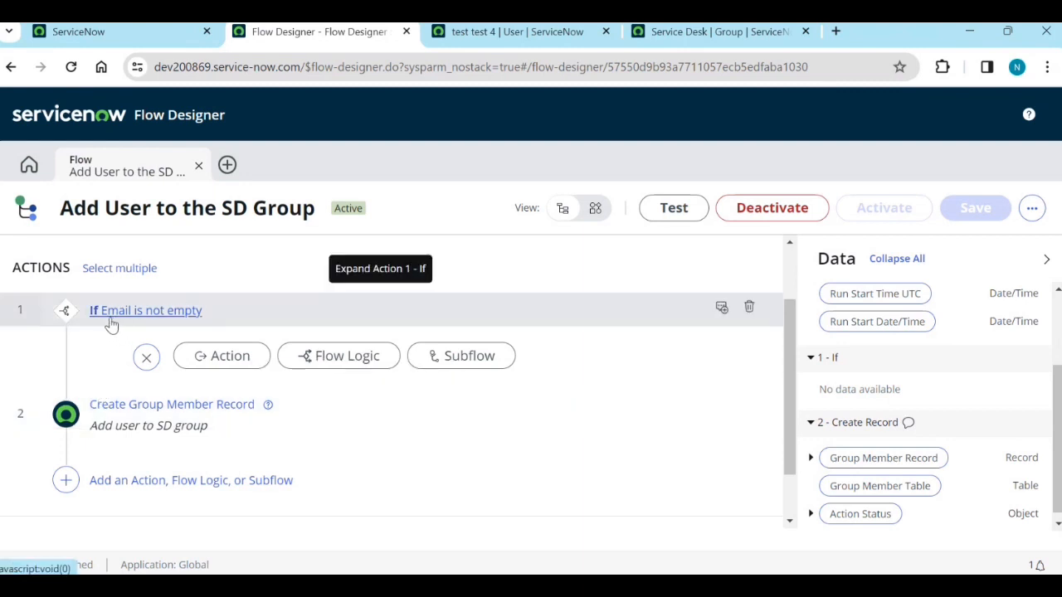
pyautogui.click(220, 359)
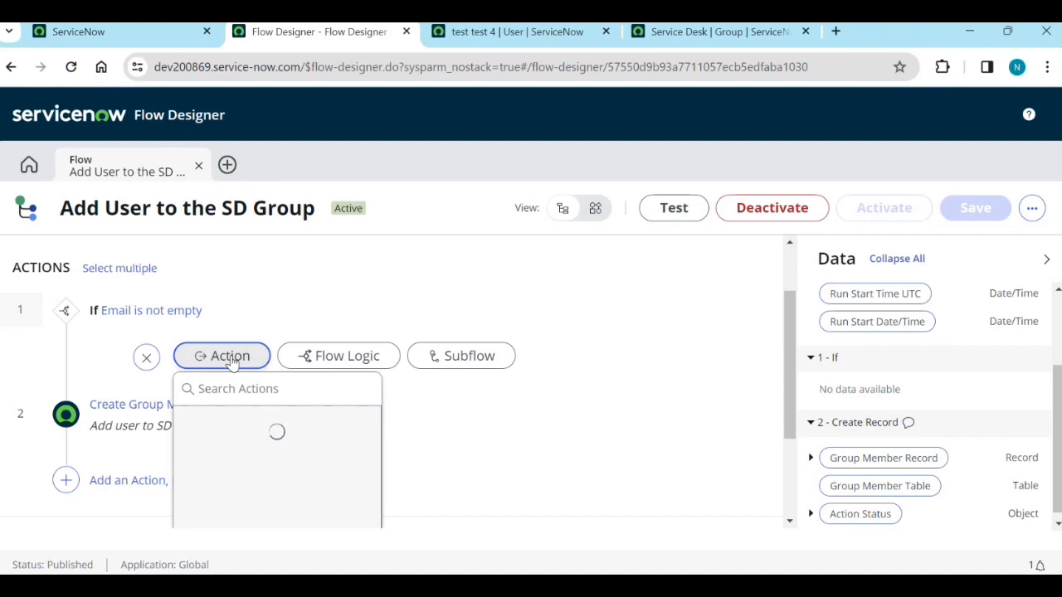
pyautogui.scroll(-1, 228, 361)
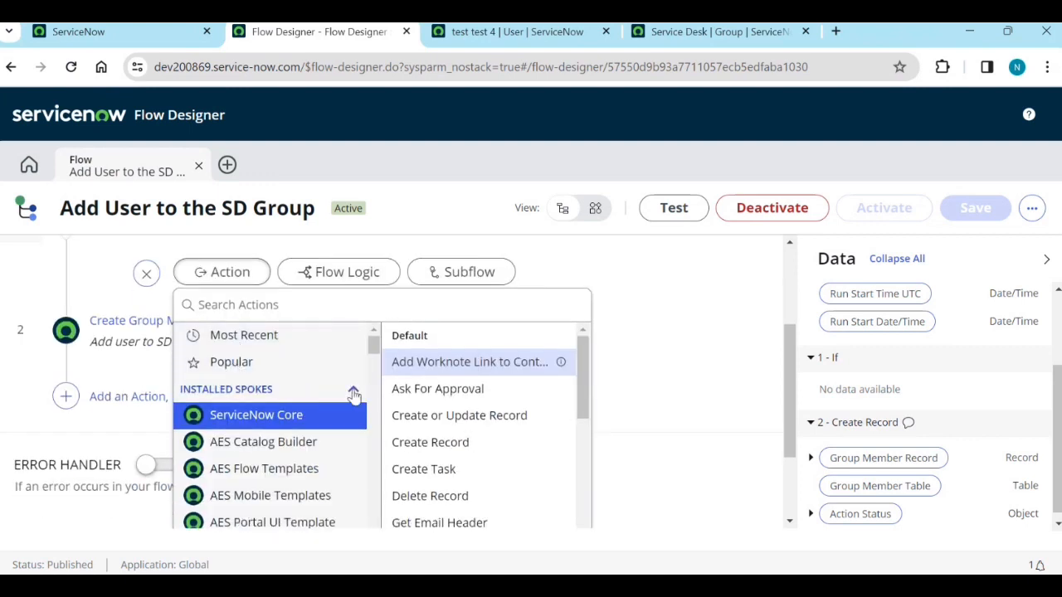
pyautogui.scroll(-1, 431, 419)
pyautogui.click(443, 353)
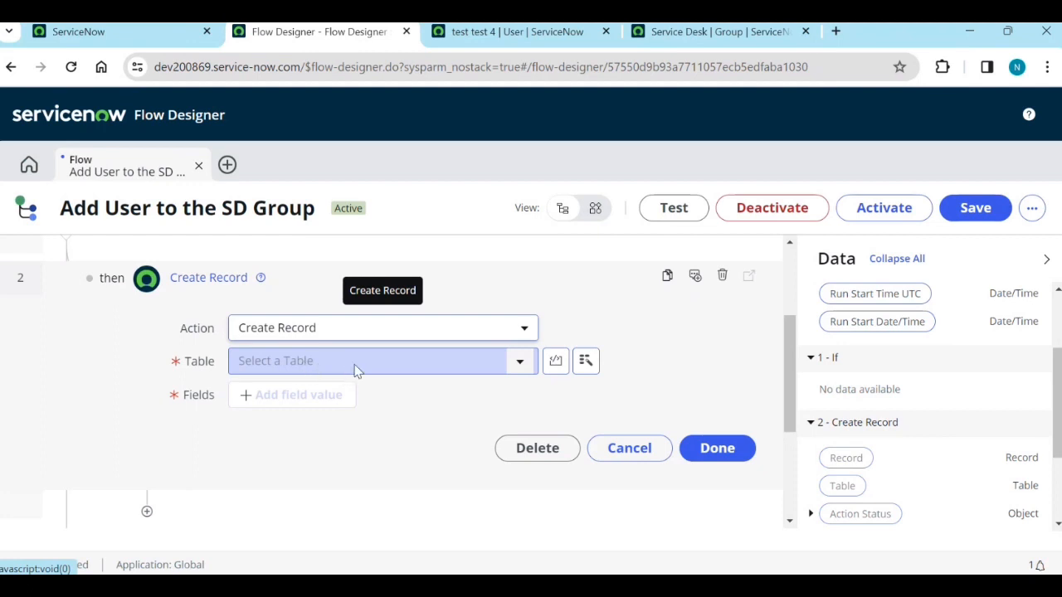
# Set the Create Record action's table to Group Member [sys_user_grmember]
pyautogui.click(309, 365)
pyautogui.write('grou')
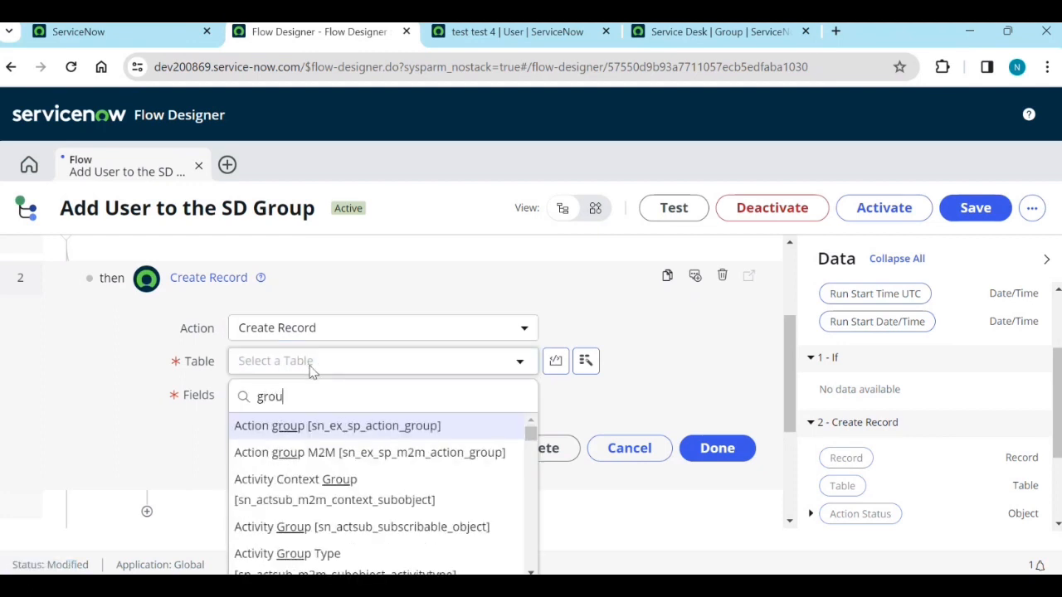
pyautogui.write('p mem')
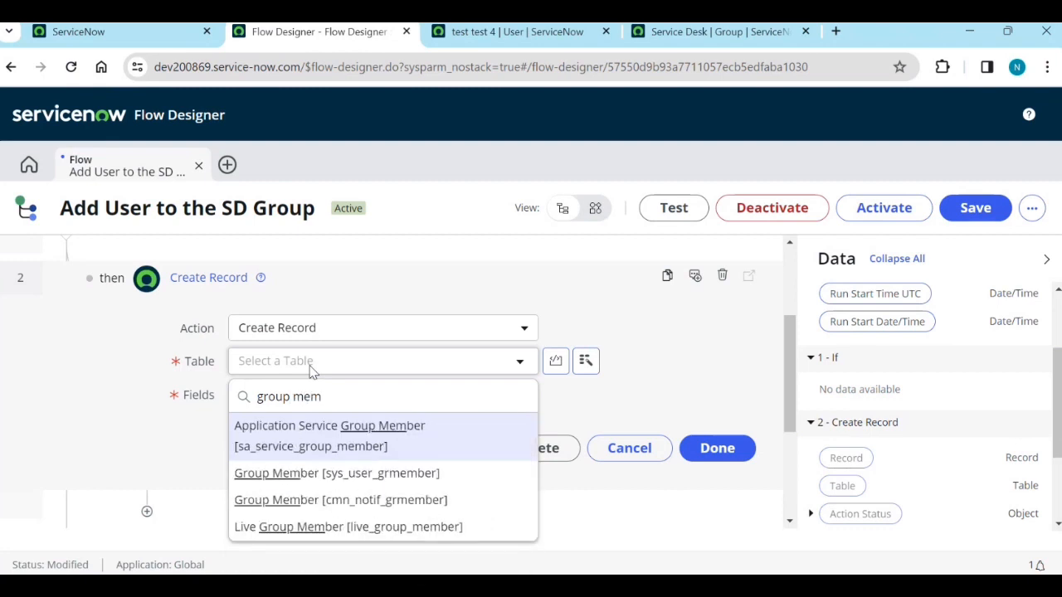
pyautogui.click(371, 478)
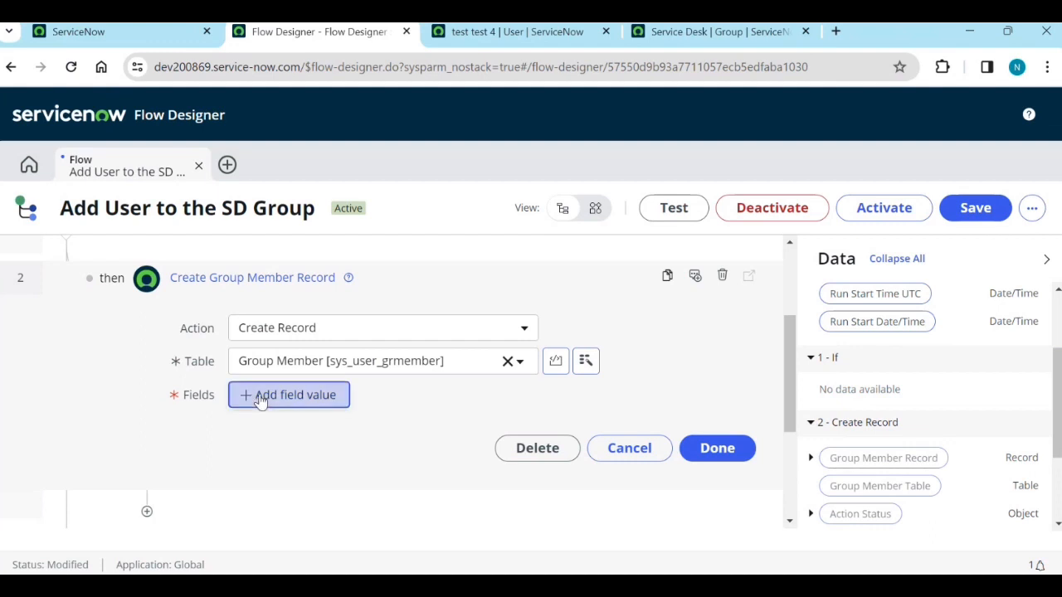
# Add a Group field value to the new Create Record action and set it to Service Desk
pyautogui.click(286, 394)
pyautogui.scroll(-1, 361, 331)
pyautogui.click(366, 310)
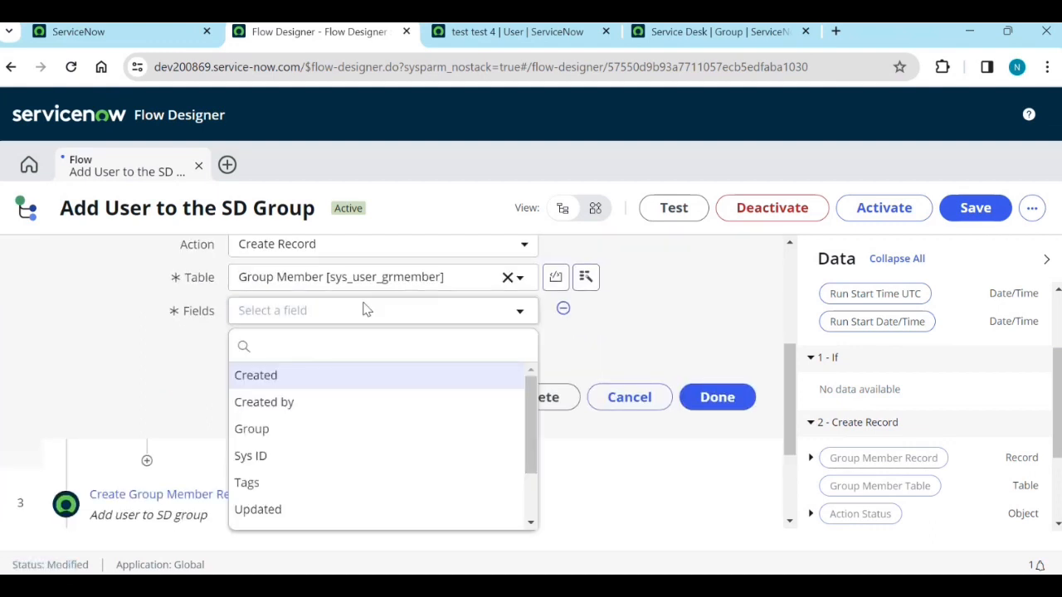
pyautogui.click(308, 431)
pyautogui.click(512, 321)
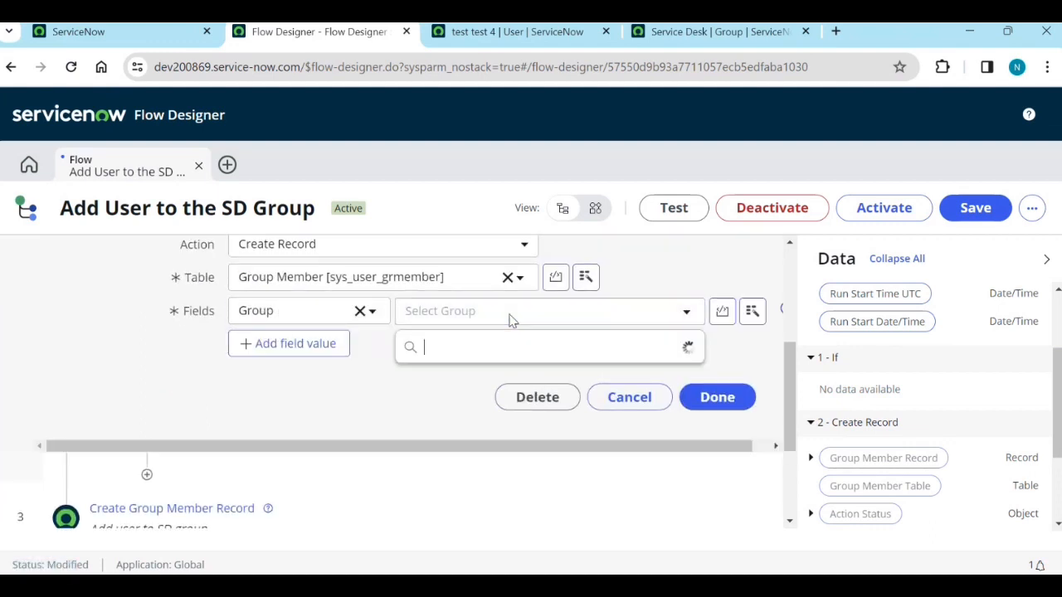
pyautogui.write('ser')
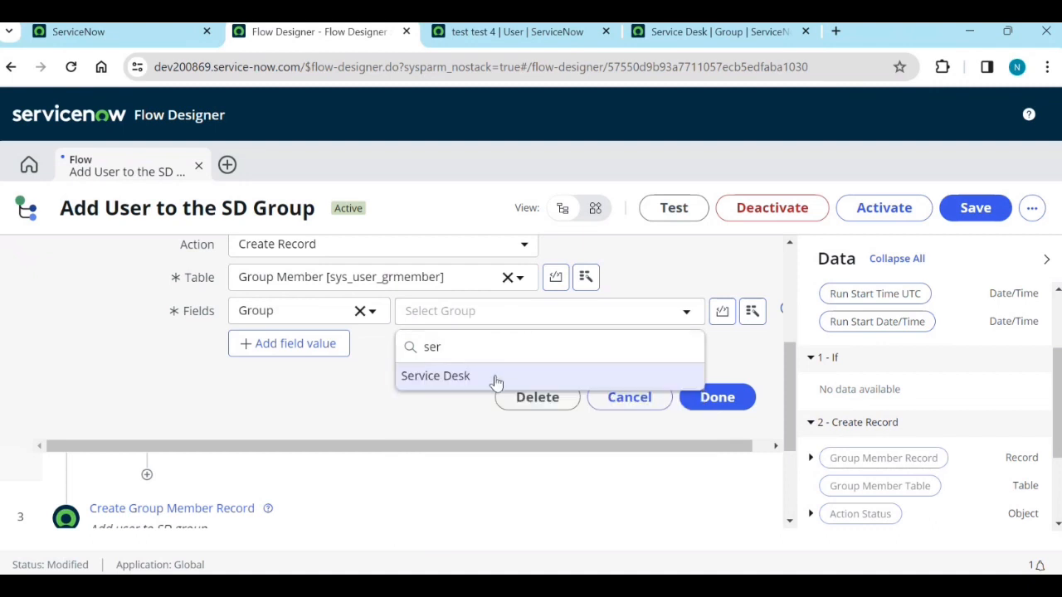
pyautogui.click(495, 377)
# Add a User field value to the Create Record action, set it to the trigger's User Record, and finish the action
pyautogui.click(323, 356)
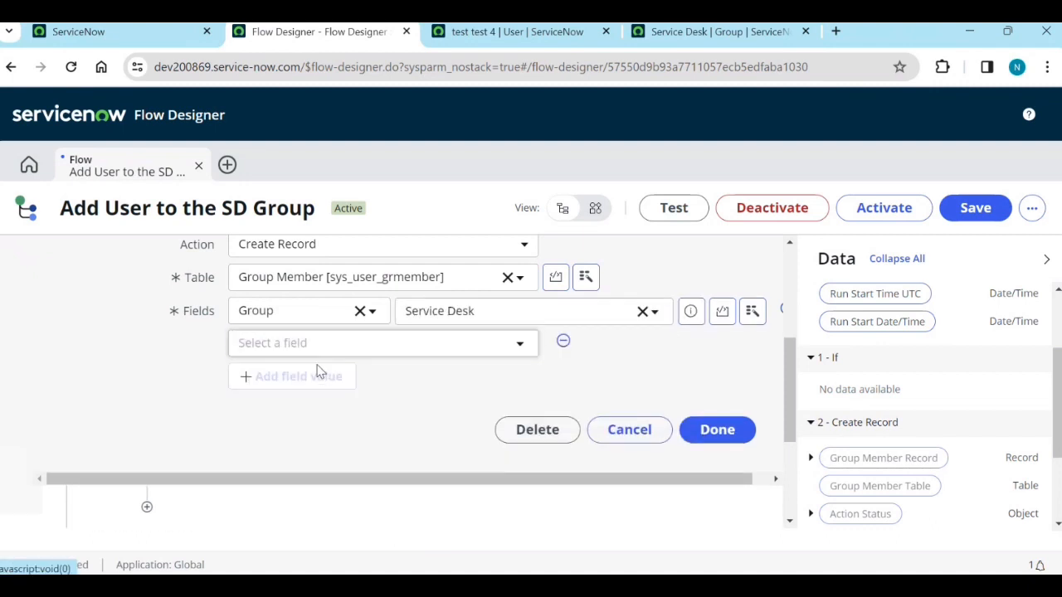
pyautogui.click(321, 346)
pyautogui.scroll(-2, 267, 510)
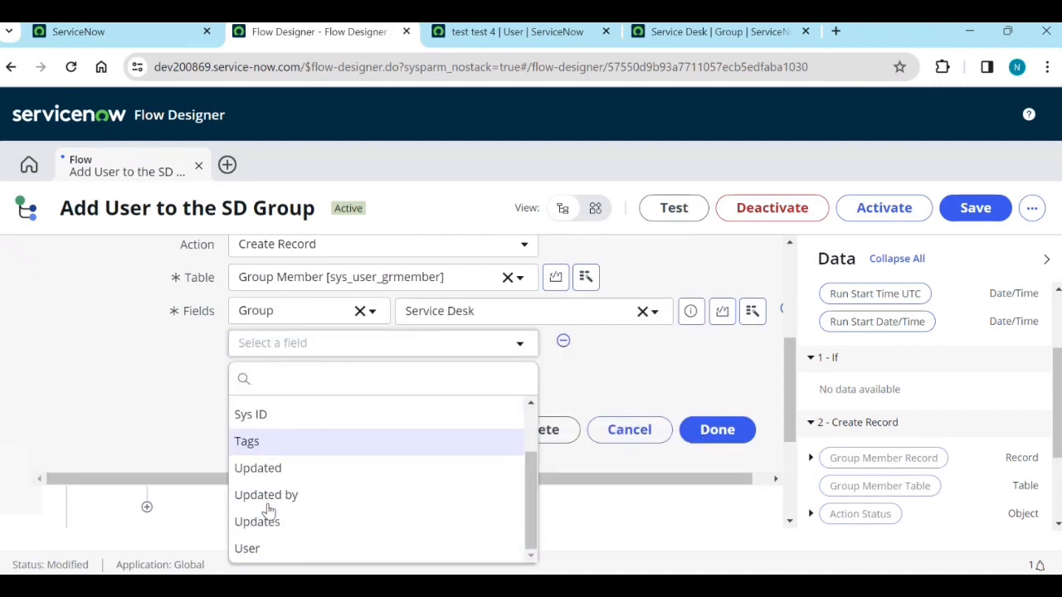
pyautogui.click(271, 550)
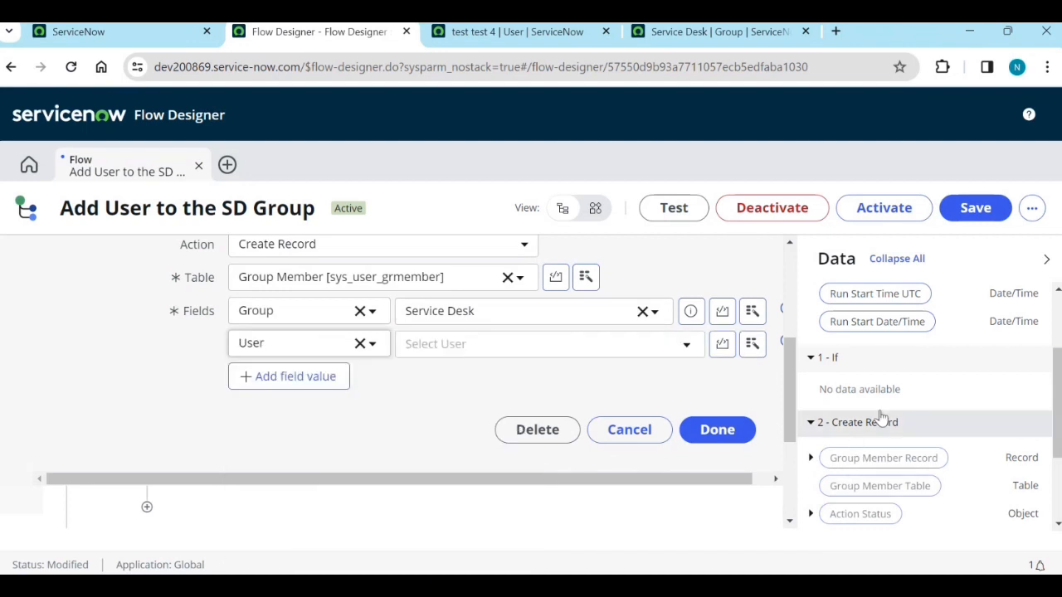
pyautogui.scroll(3, 882, 417)
pyautogui.moveTo(882, 365); pyautogui.dragTo(508, 360)
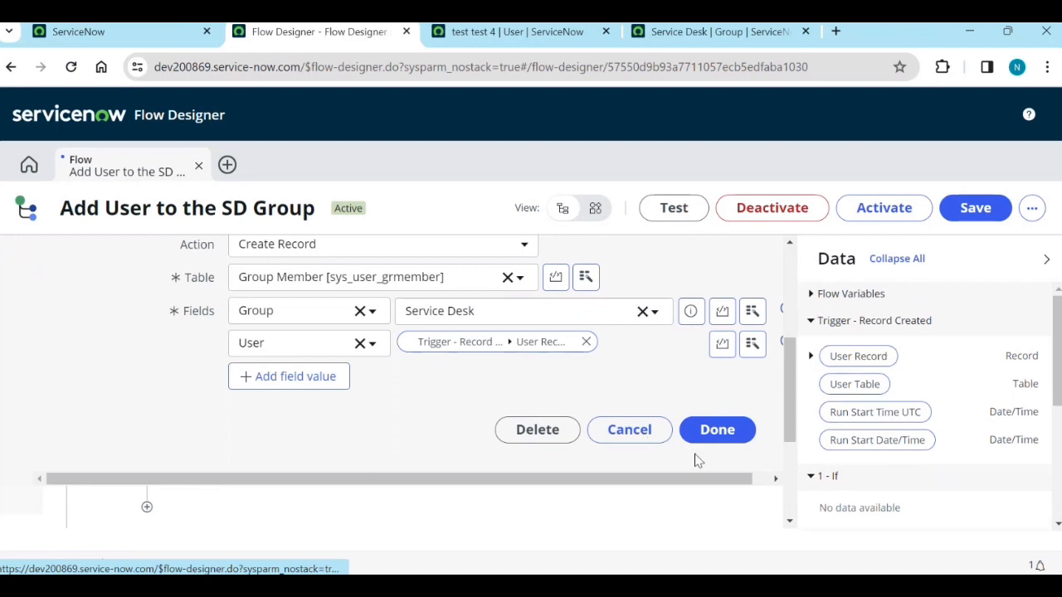
pyautogui.click(723, 432)
# Delete the Create Group Member Record action annotated "Add user to SD group" that sits outside the If branch
pyautogui.scroll(1, 241, 382)
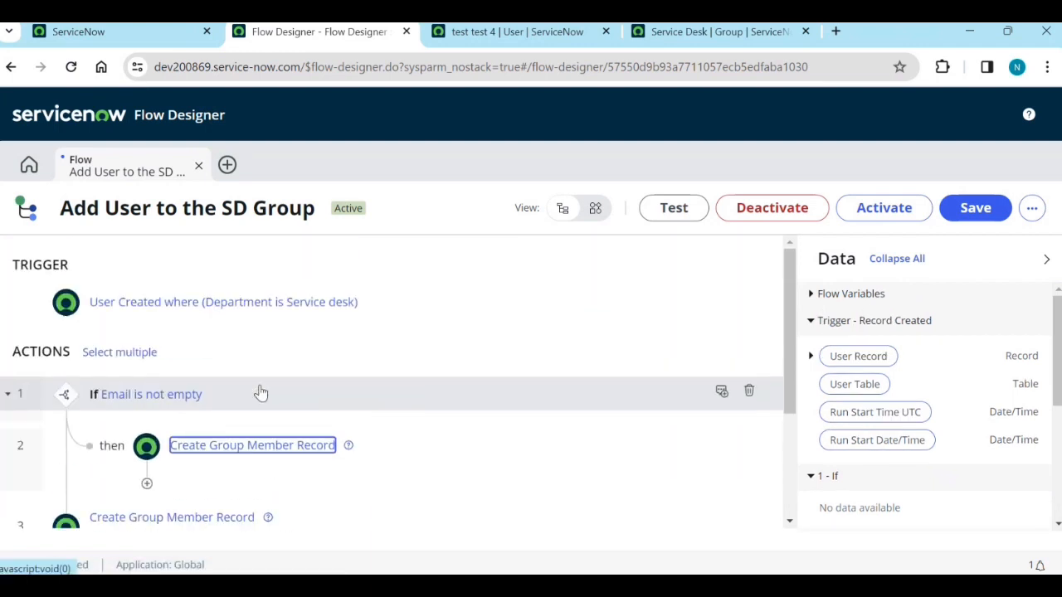
pyautogui.scroll(-2, 260, 388)
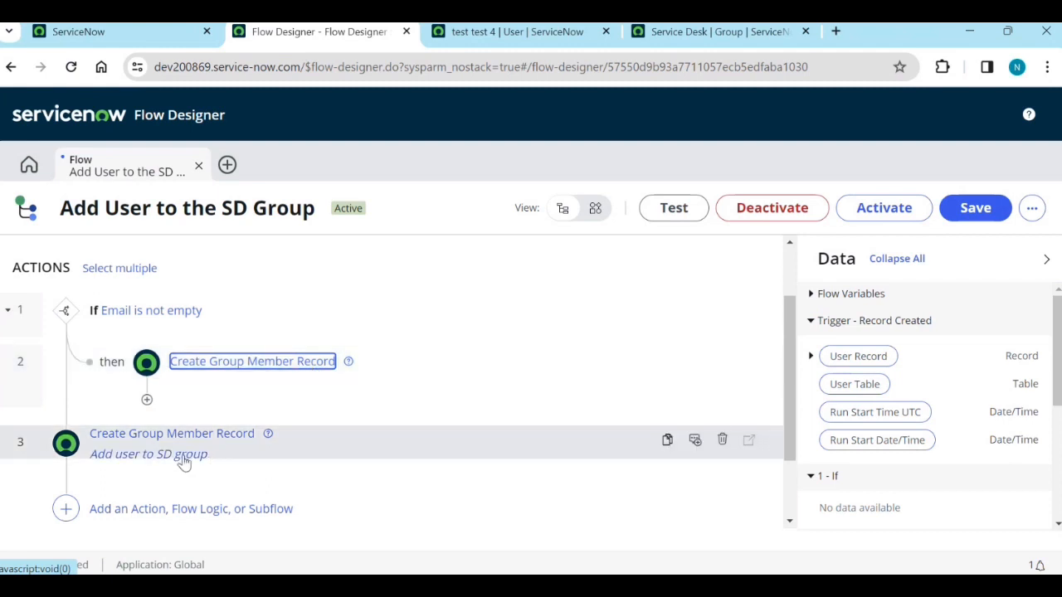
pyautogui.click(722, 440)
pyautogui.click(668, 332)
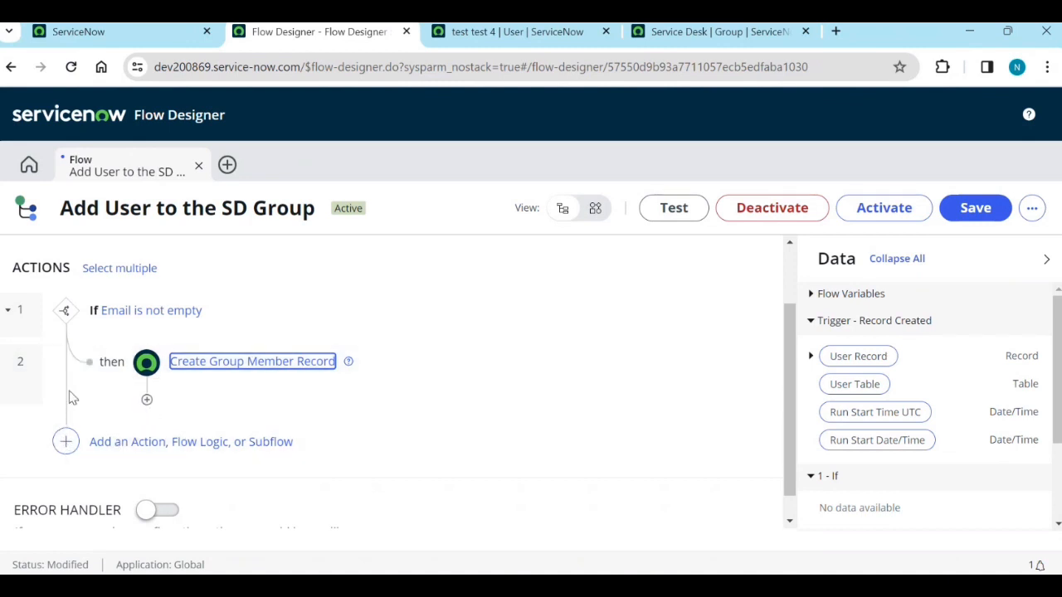
pyautogui.click(66, 442)
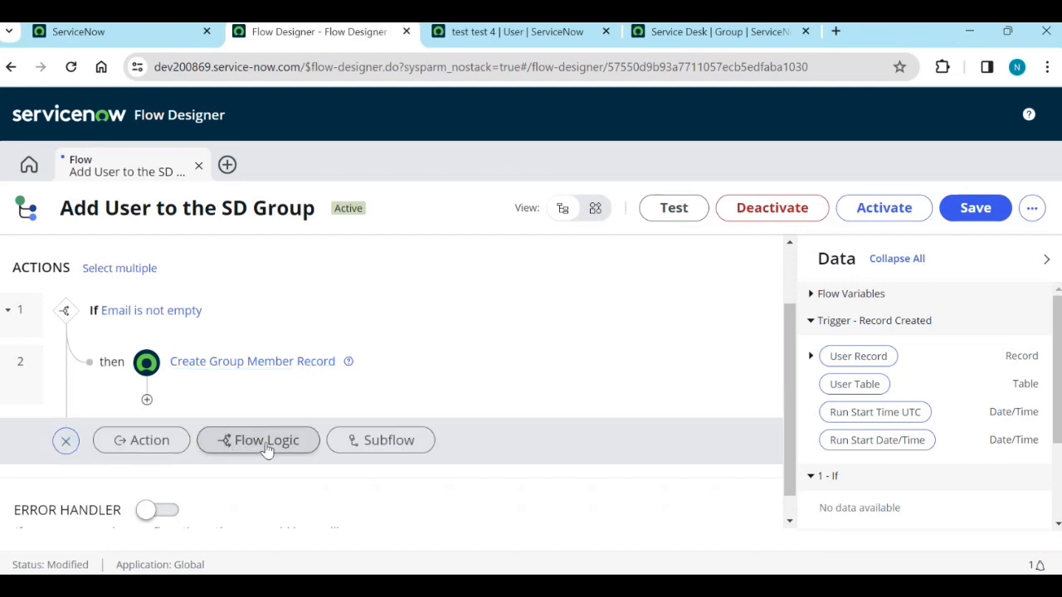
pyautogui.click(267, 448)
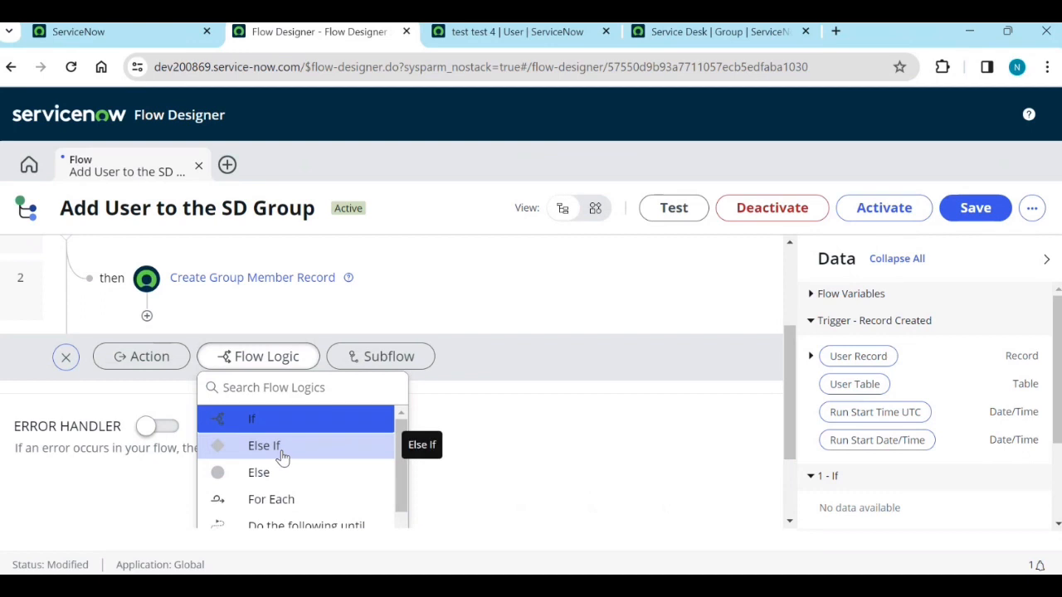
pyautogui.click(282, 454)
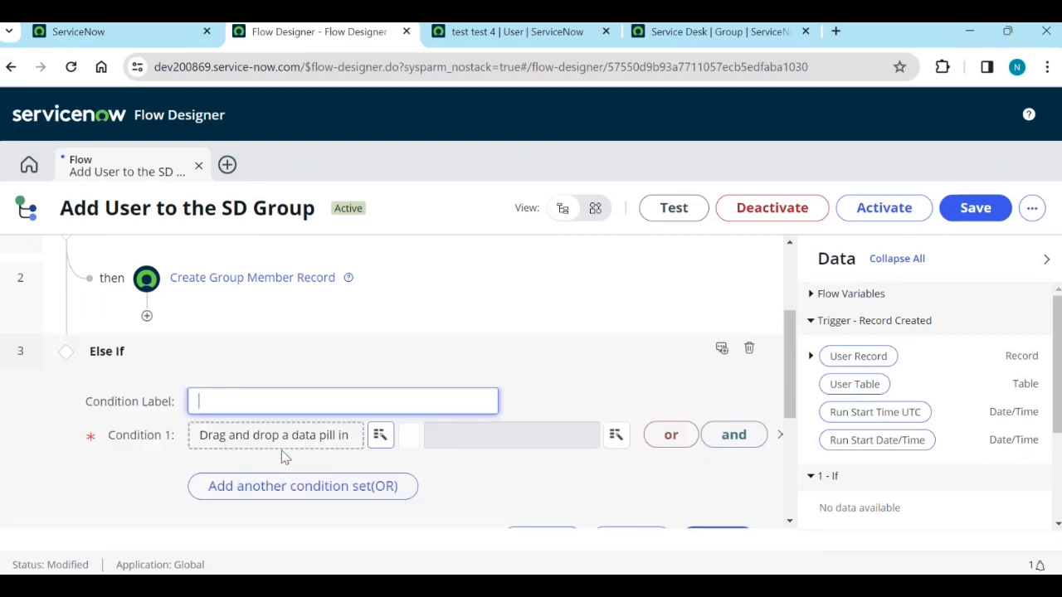
pyautogui.click(270, 403)
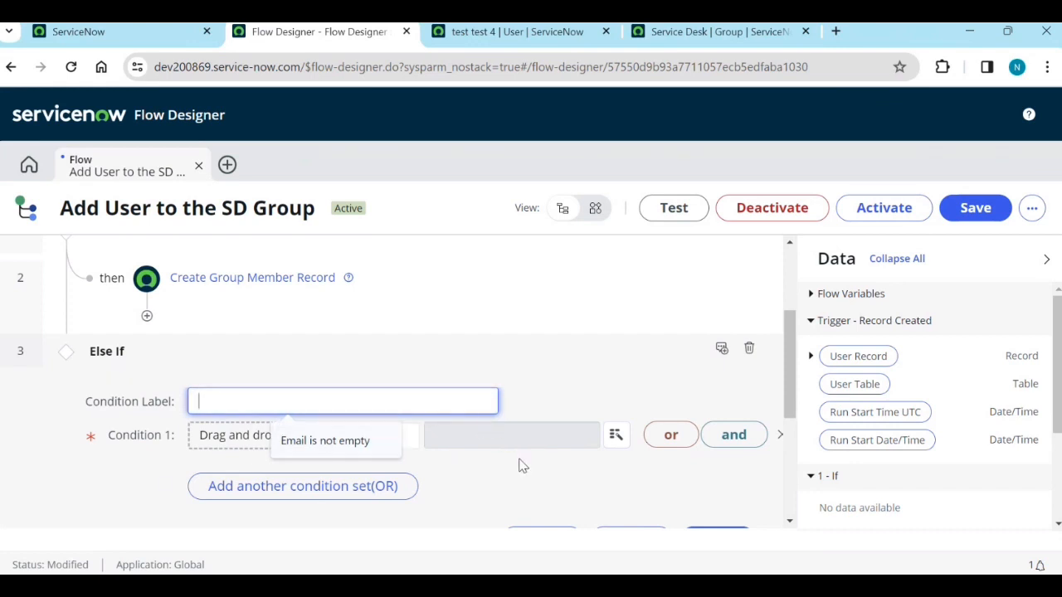
pyautogui.scroll(-1, 635, 412)
pyautogui.scroll(2, 487, 369)
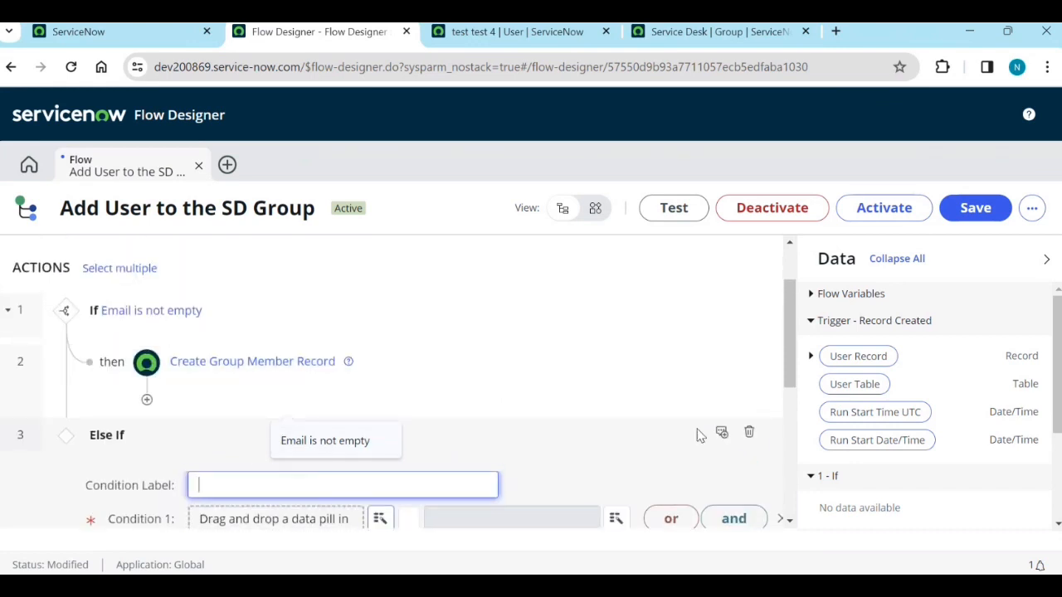
pyautogui.click(750, 433)
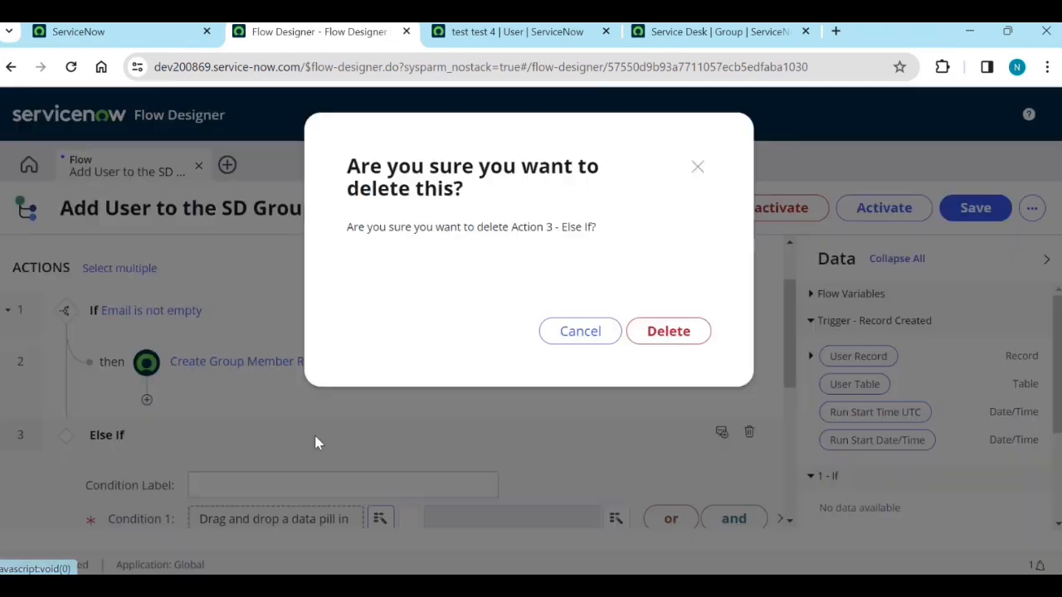
pyautogui.click(686, 334)
# Add an Else flow logic after the "Email is not empty" If block
pyautogui.click(64, 441)
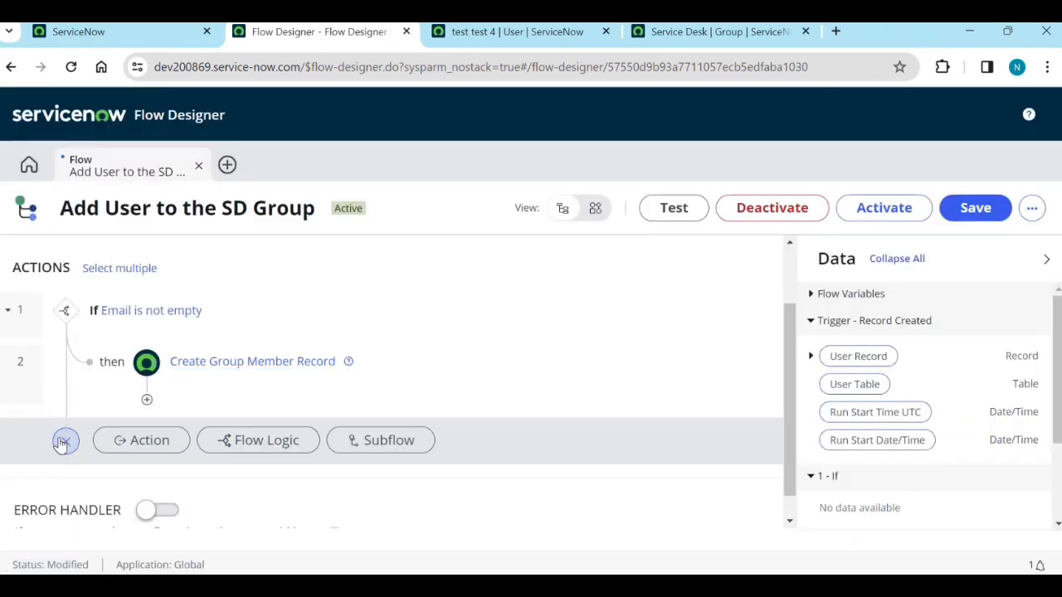
pyautogui.click(235, 446)
pyautogui.scroll(-1, 254, 479)
pyautogui.click(259, 475)
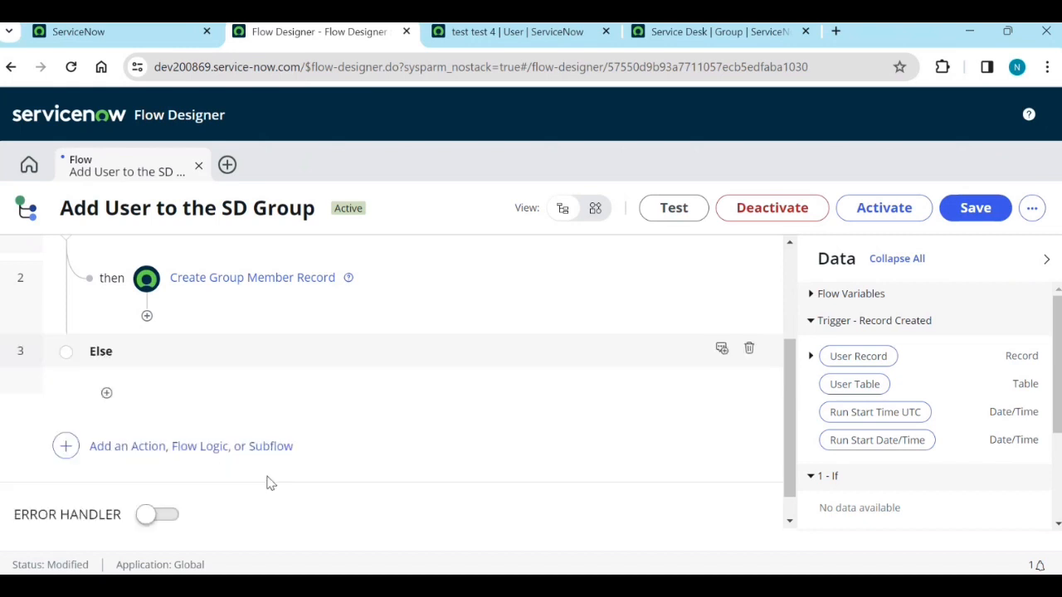
# Add a Log action from ServiceNow Core inside the Else branch
pyautogui.click(107, 396)
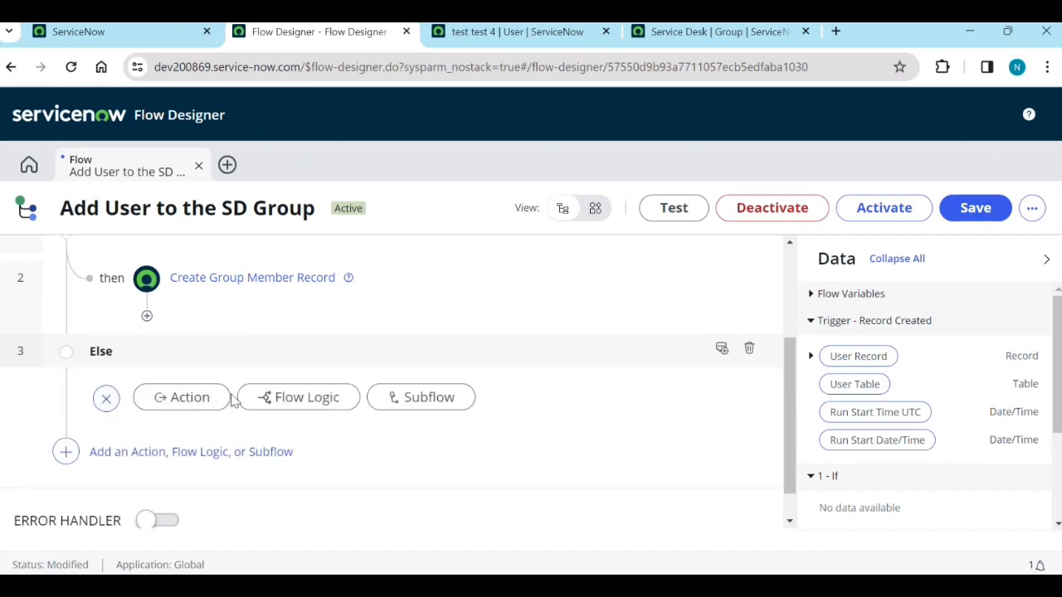
pyautogui.click(185, 398)
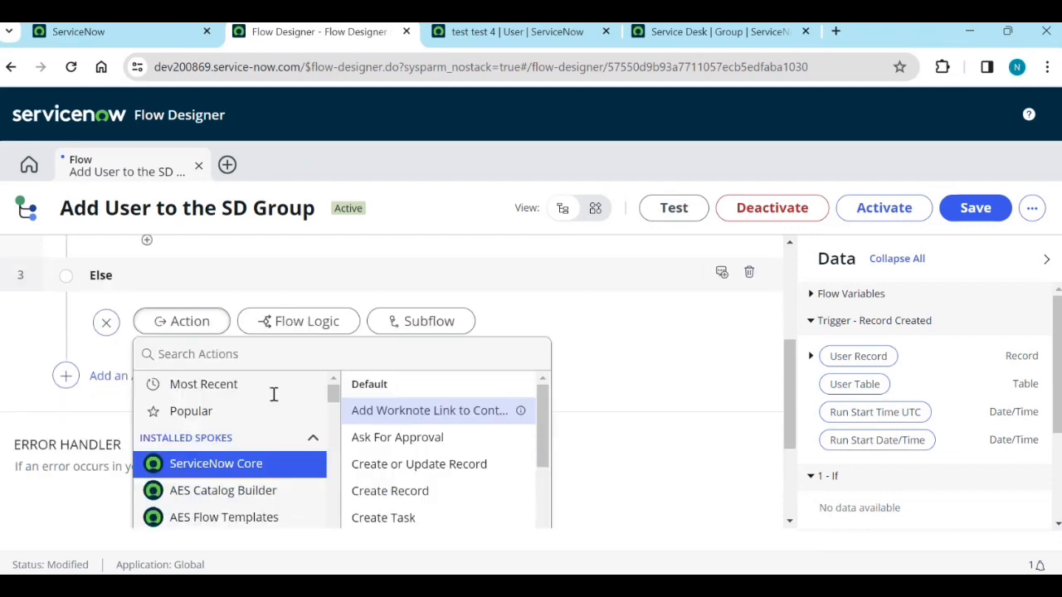
pyautogui.scroll(-2, 307, 401)
pyautogui.scroll(-3, 436, 481)
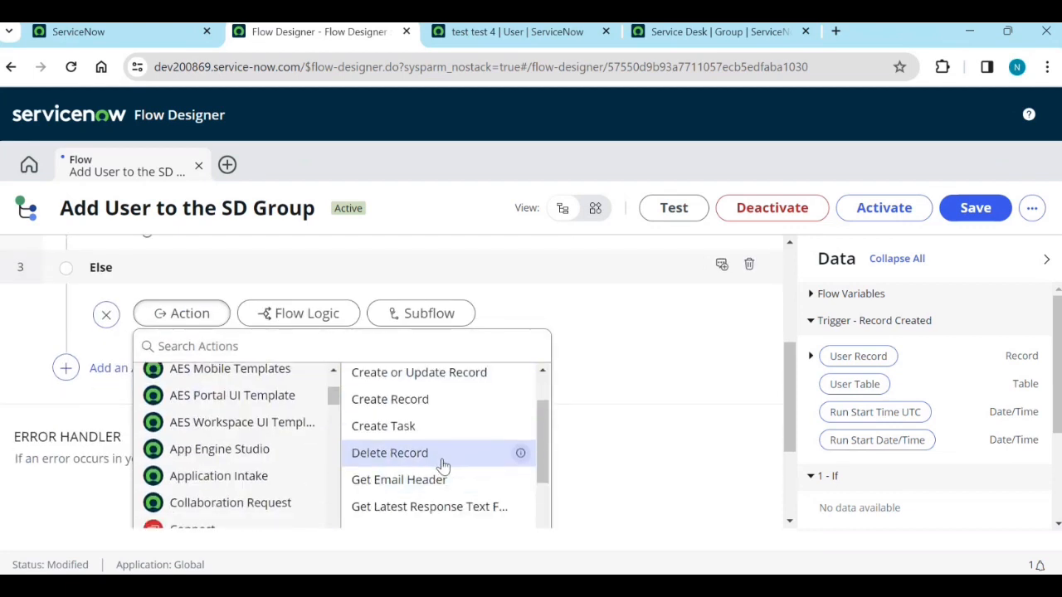
pyautogui.scroll(-3, 444, 465)
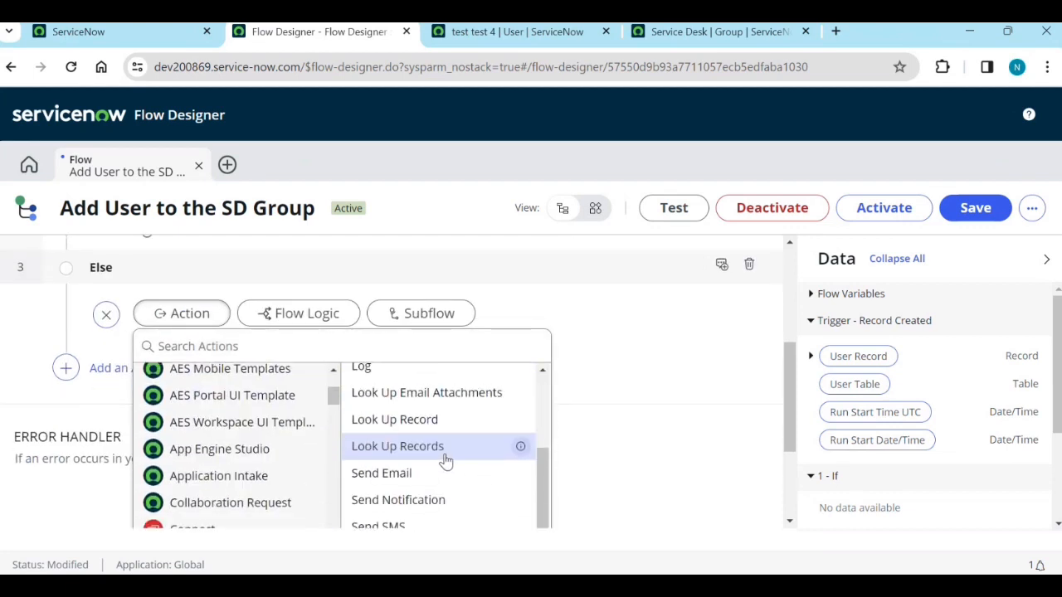
pyautogui.scroll(3, 442, 475)
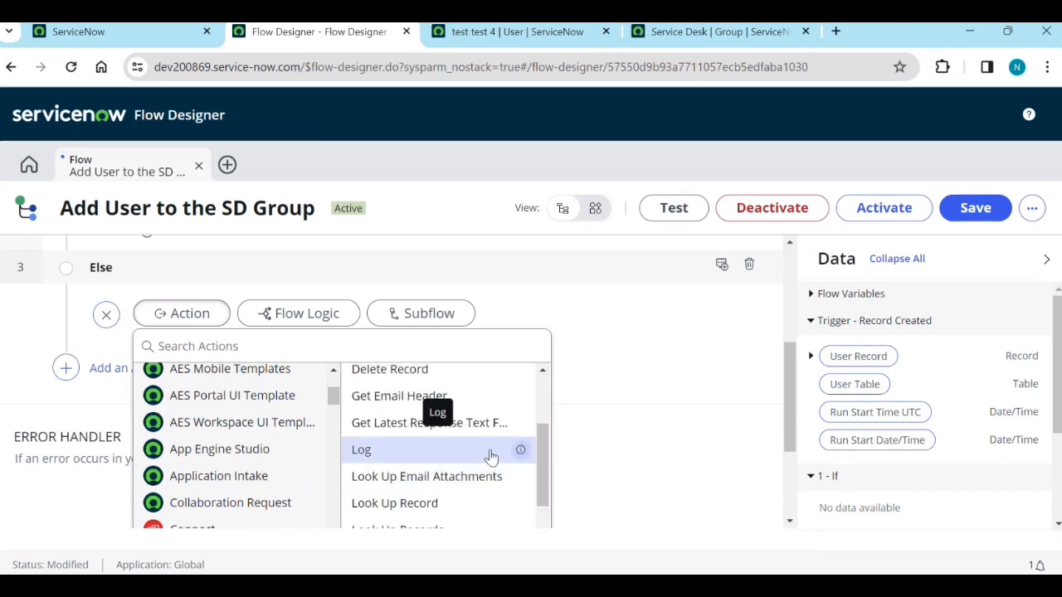
pyautogui.click(472, 459)
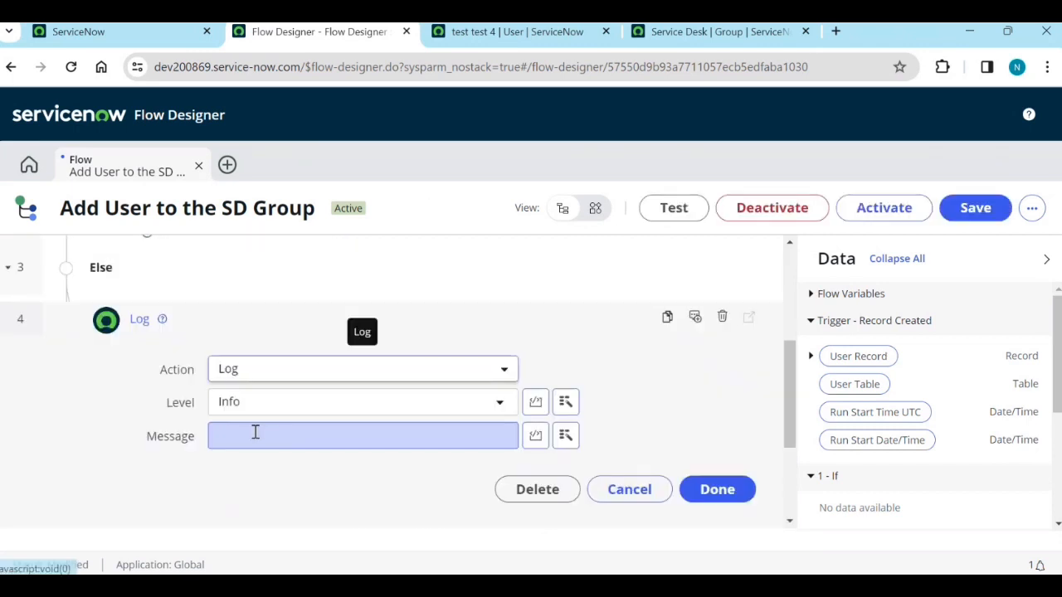
# Set the Log action's level to Info and its message to "No email is found in users table, That is why user is not added"
pyautogui.click(280, 413)
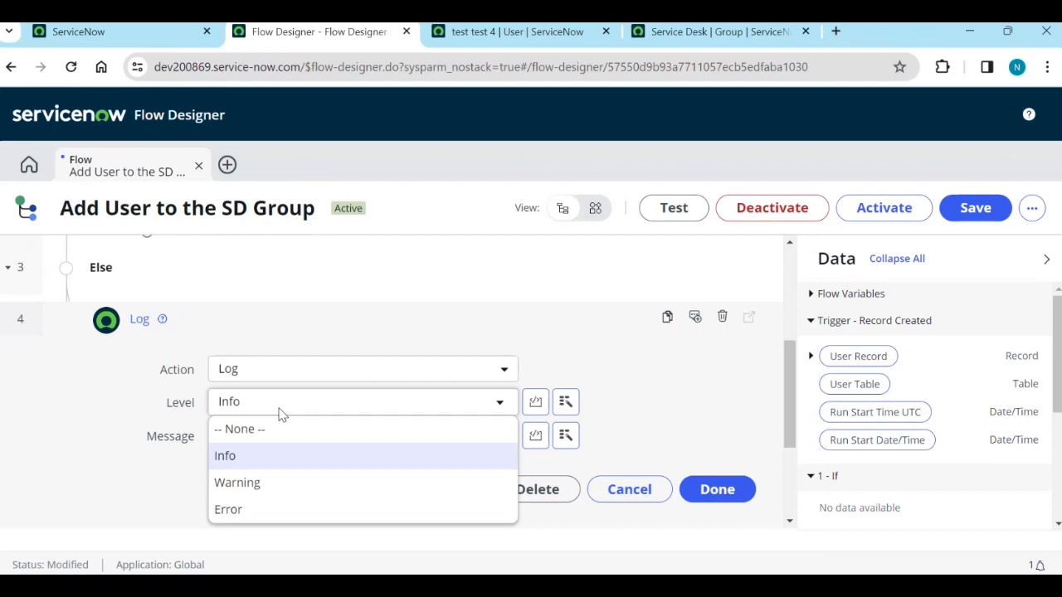
pyautogui.click(254, 466)
pyautogui.click(329, 435)
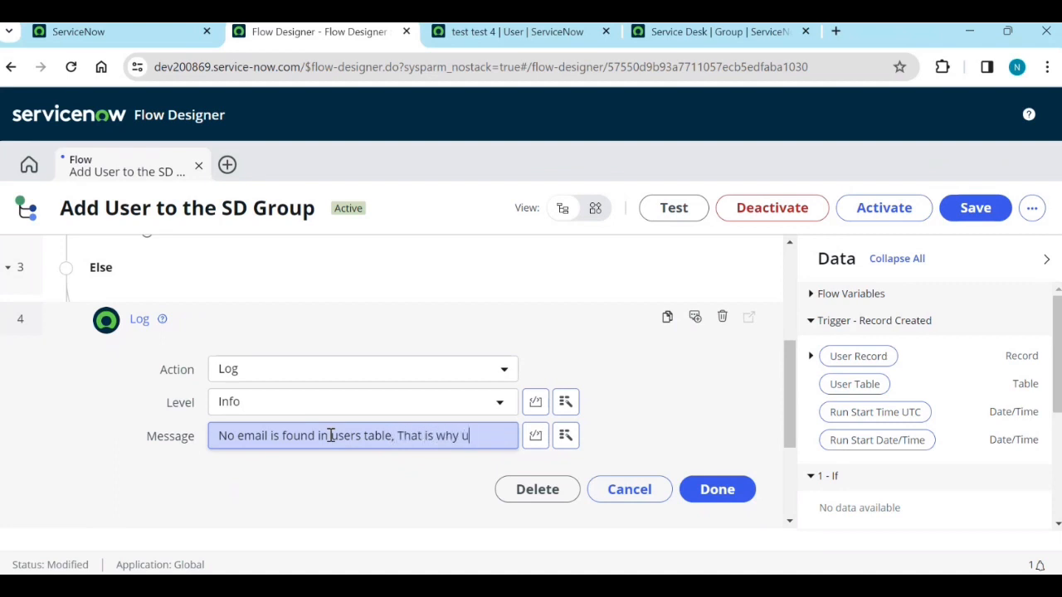
pyautogui.write('s not added')
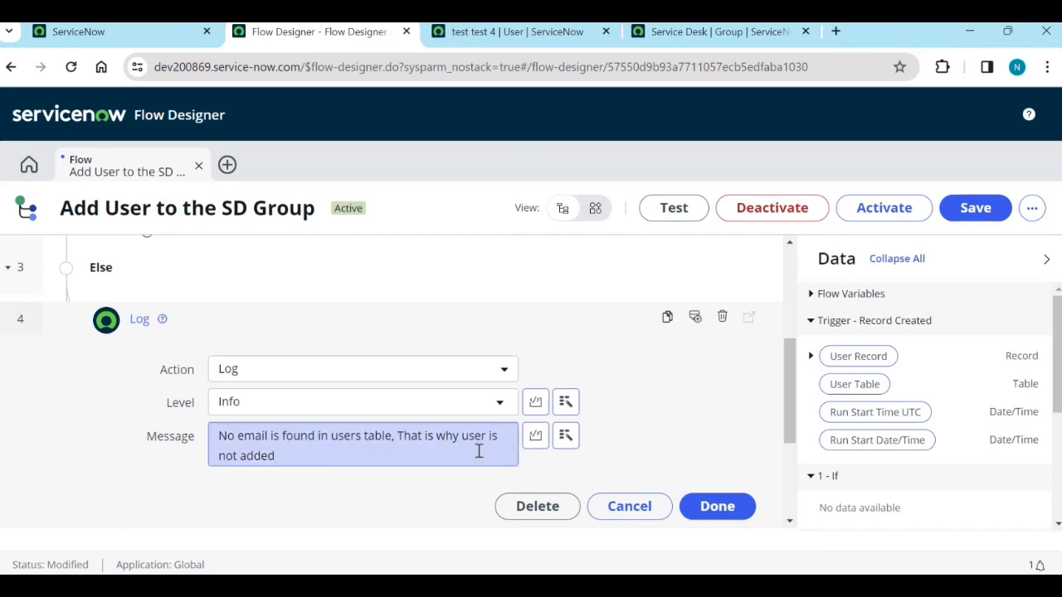
# Append "+" and the trigger's User Record data pill to the Log message and finish the action
pyautogui.click(565, 437)
pyautogui.click(647, 449)
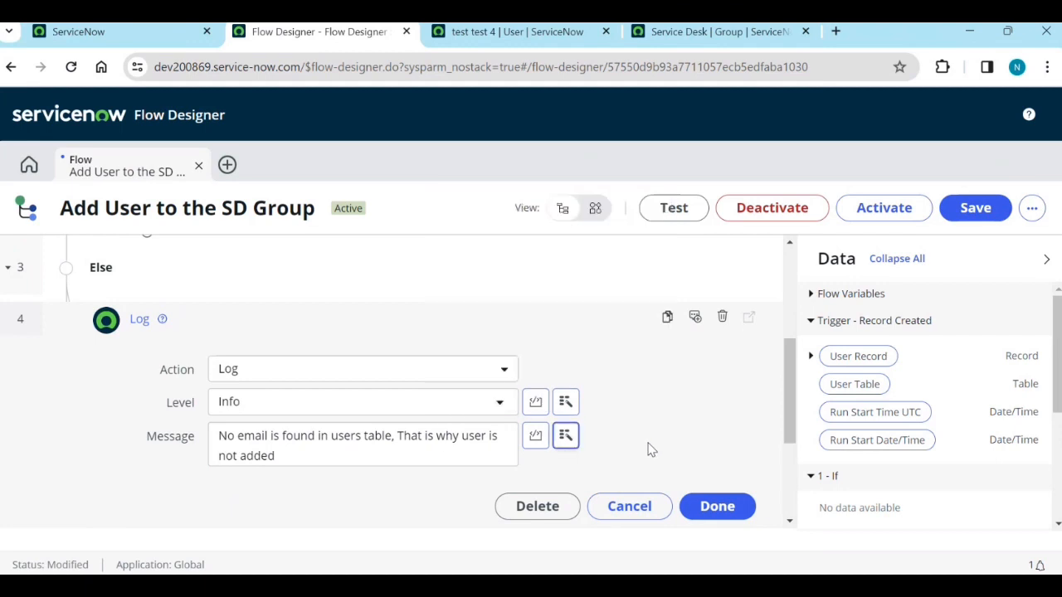
pyautogui.click(298, 454)
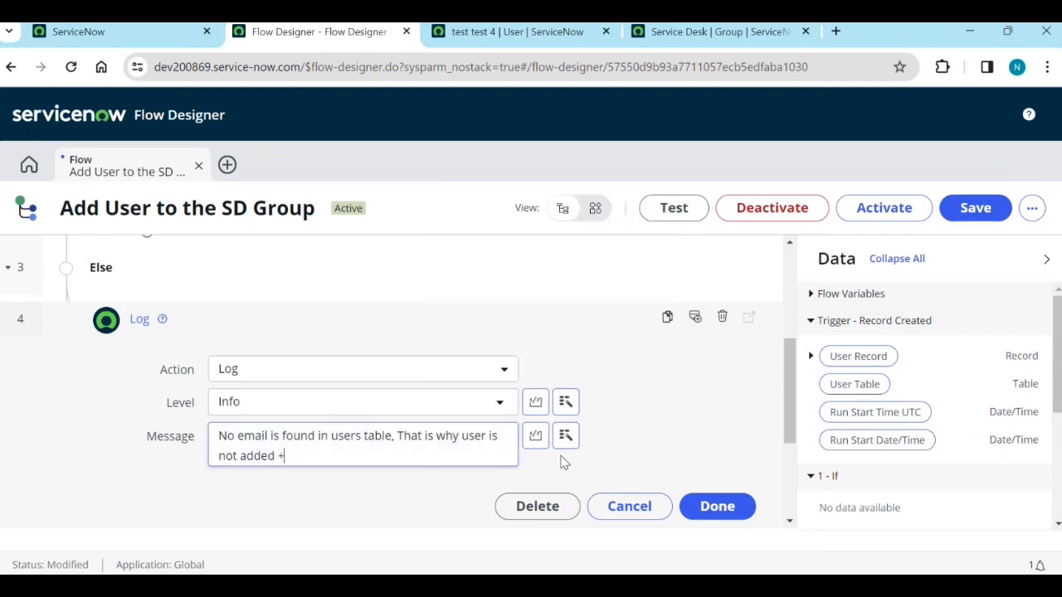
pyautogui.moveTo(844, 363); pyautogui.dragTo(346, 466)
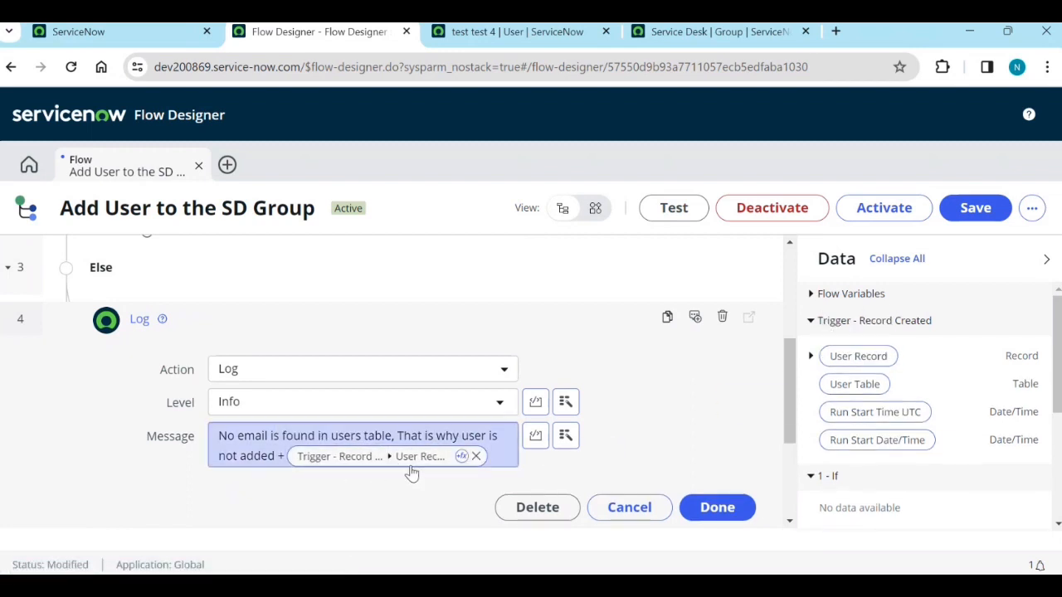
pyautogui.click(717, 508)
# Add a Send Email action at the end of the flow, after the Else branch
pyautogui.scroll(2, 339, 452)
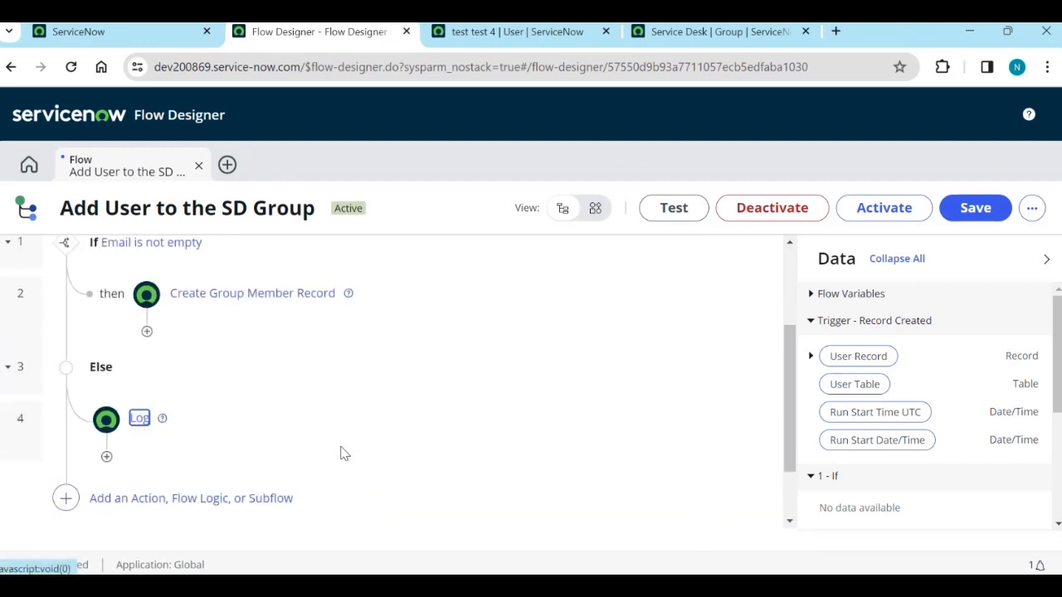
pyautogui.scroll(-1, 340, 448)
pyautogui.scroll(1, 77, 328)
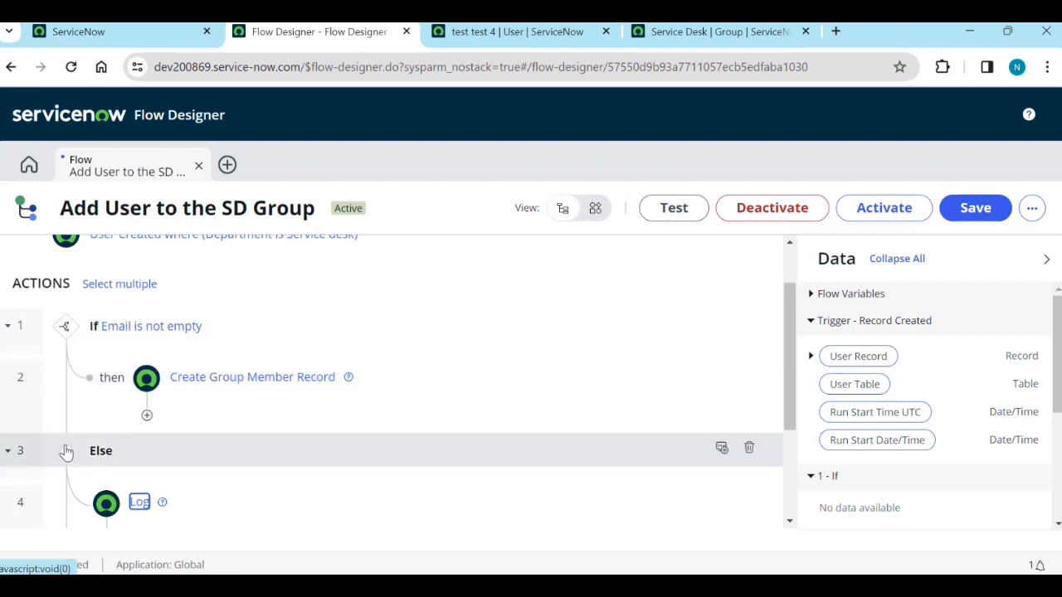
pyautogui.scroll(-2, 100, 457)
pyautogui.scroll(1, 154, 403)
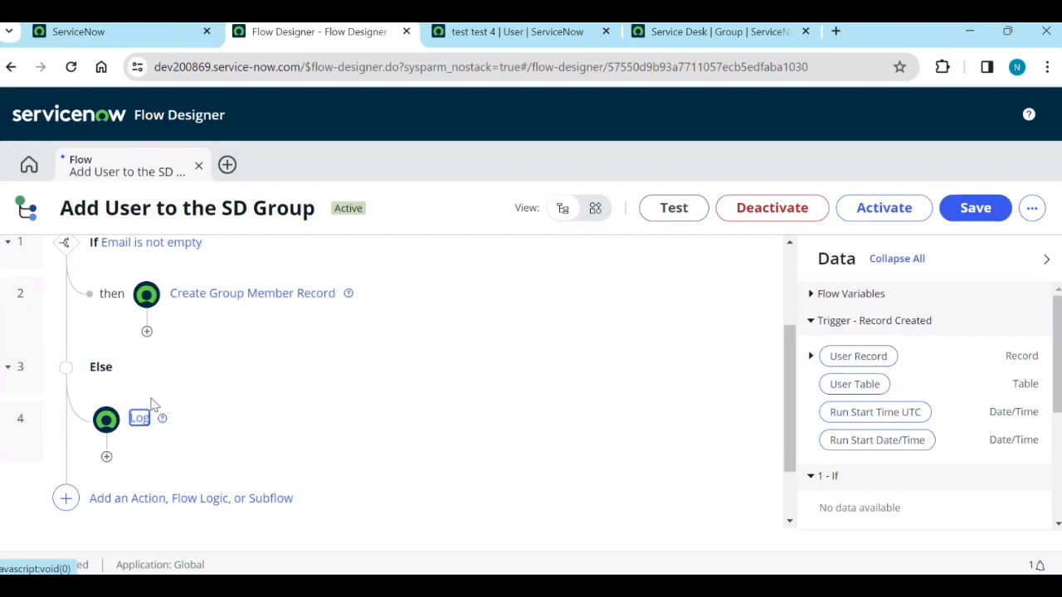
pyautogui.click(65, 498)
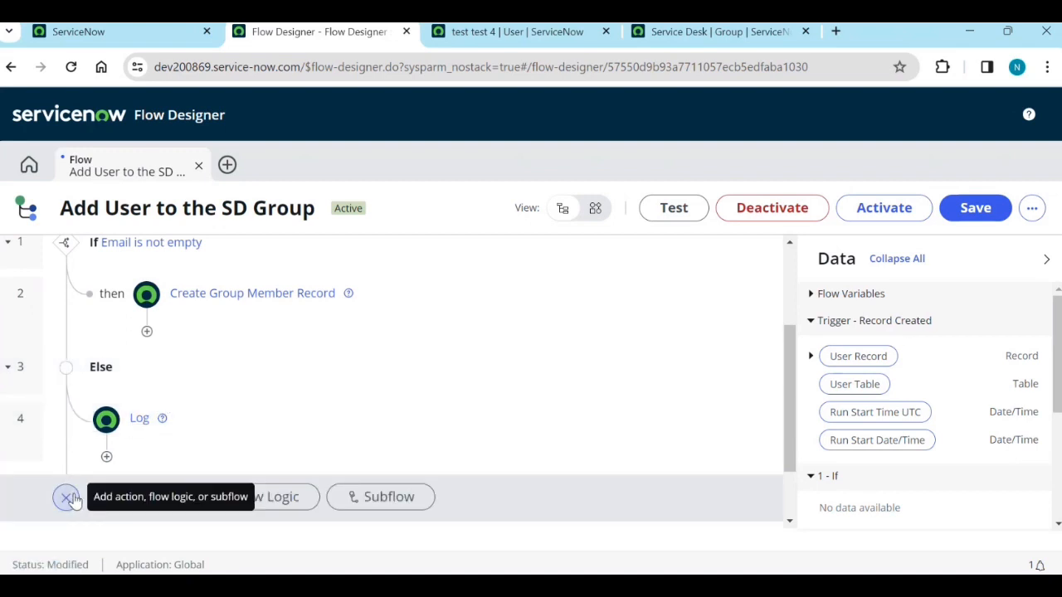
pyautogui.click(135, 508)
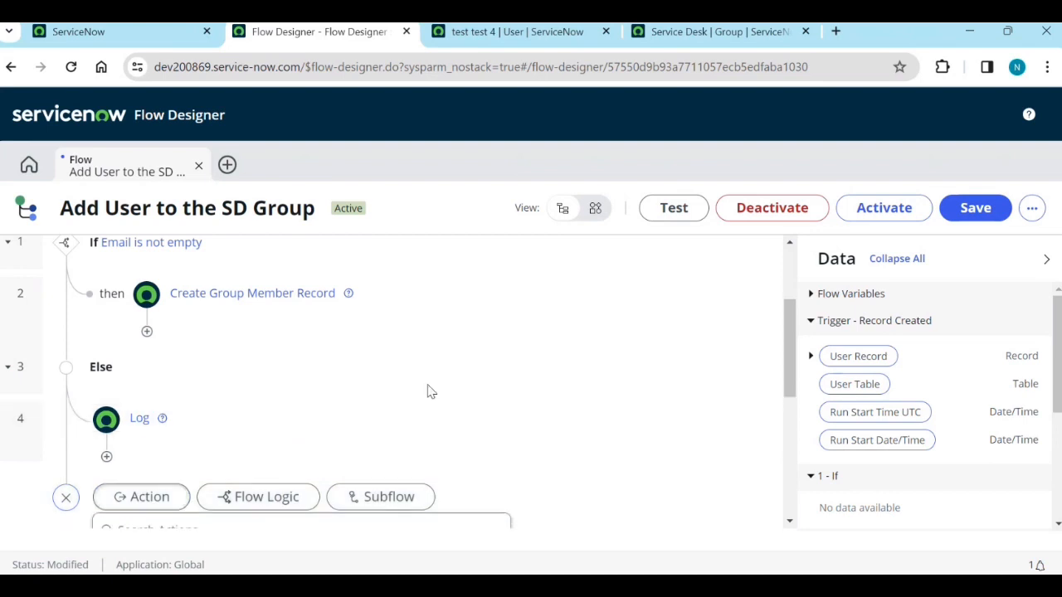
pyautogui.scroll(-1, 412, 406)
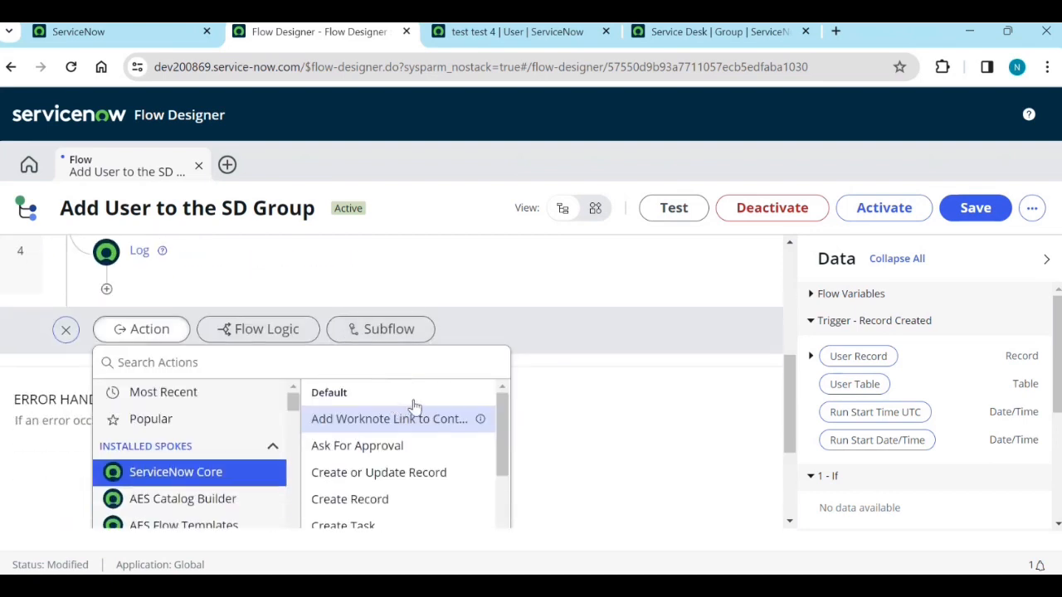
pyautogui.scroll(-1, 436, 422)
pyautogui.scroll(-4, 436, 421)
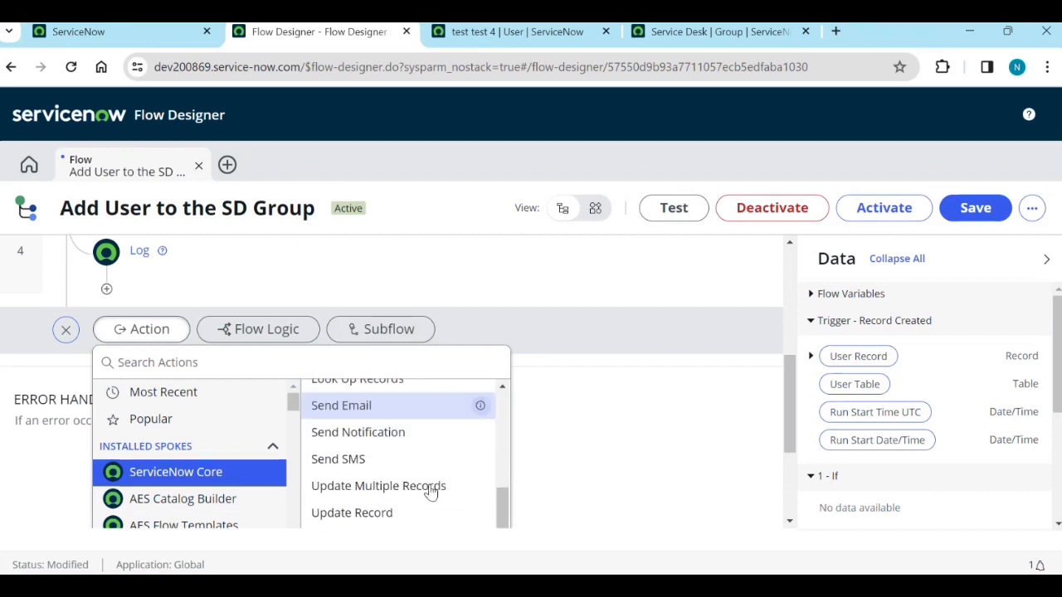
pyautogui.click(360, 411)
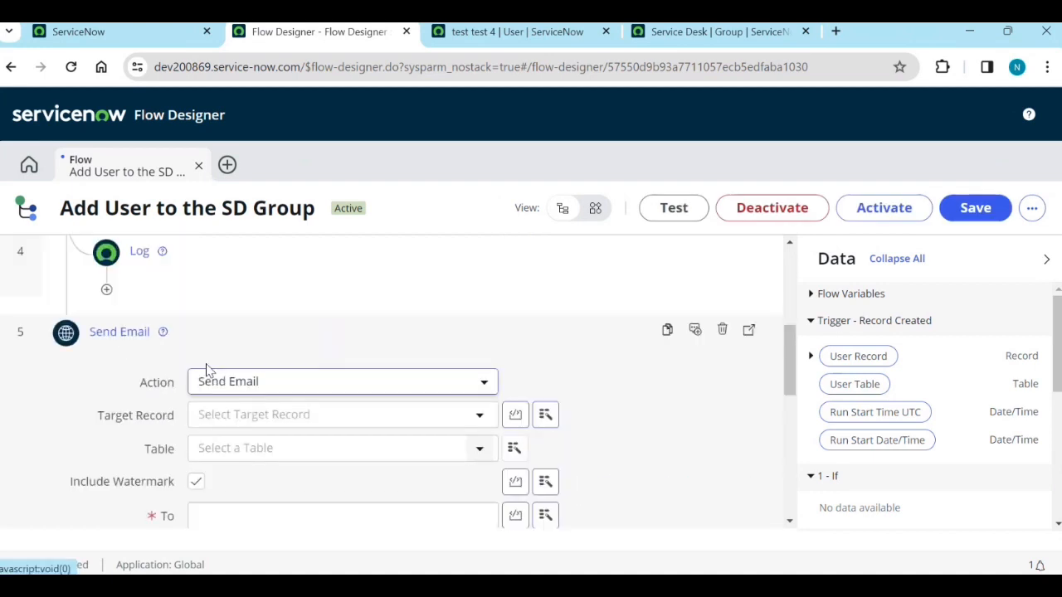
# Set the Send Email action's Target Record and To fields to the trigger's User Record data pill
pyautogui.click(324, 415)
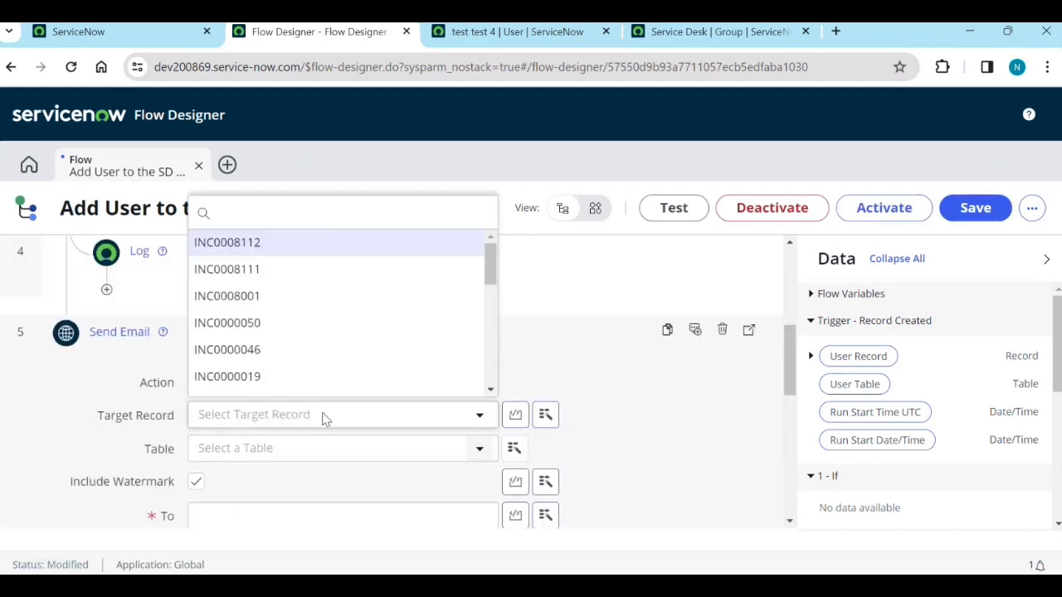
pyautogui.click(355, 421)
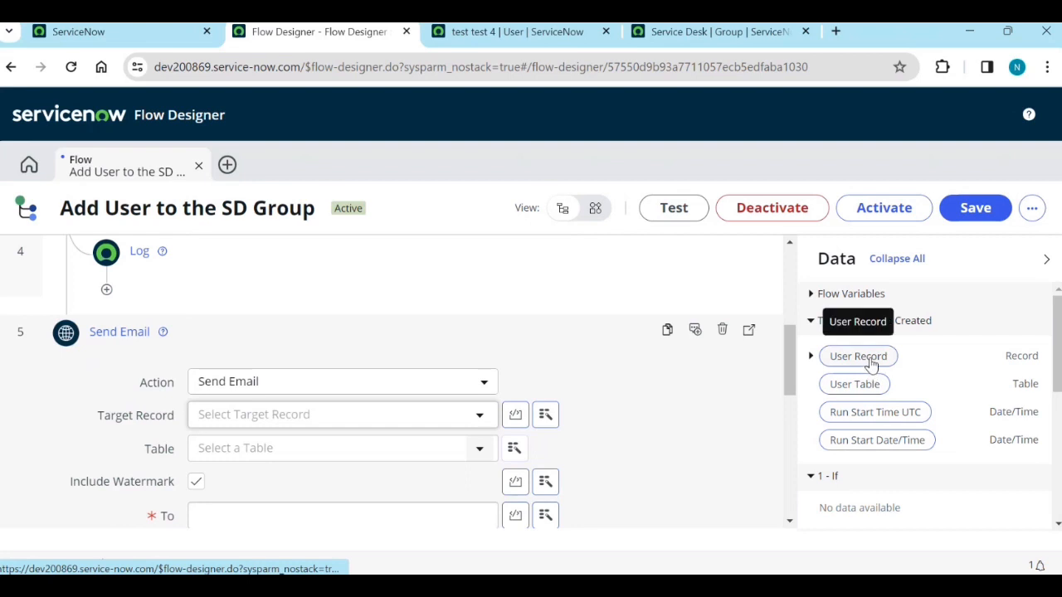
pyautogui.moveTo(871, 365); pyautogui.dragTo(321, 424)
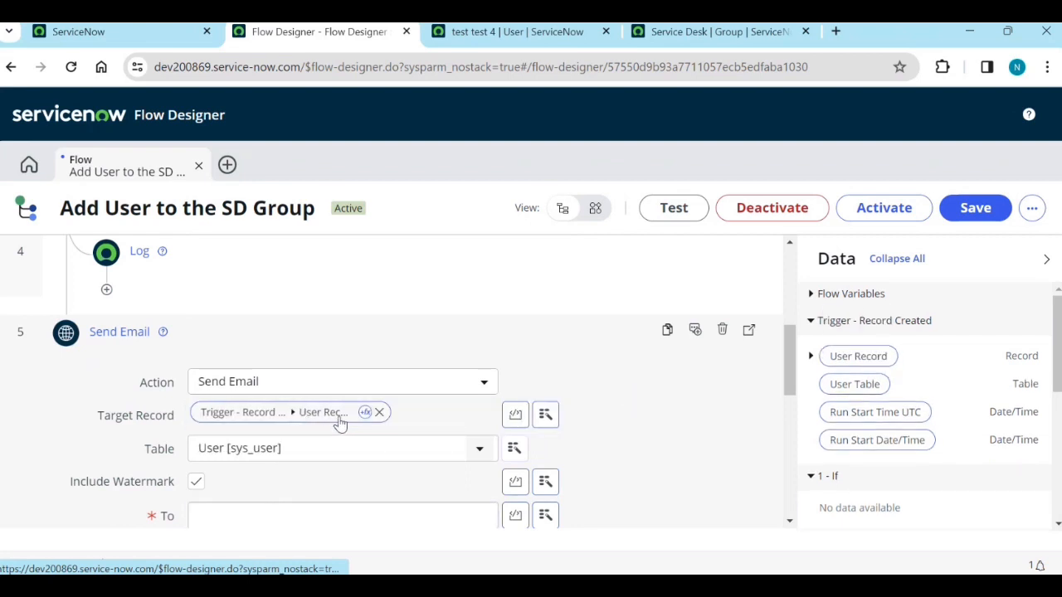
pyautogui.scroll(-1, 342, 425)
pyautogui.click(293, 431)
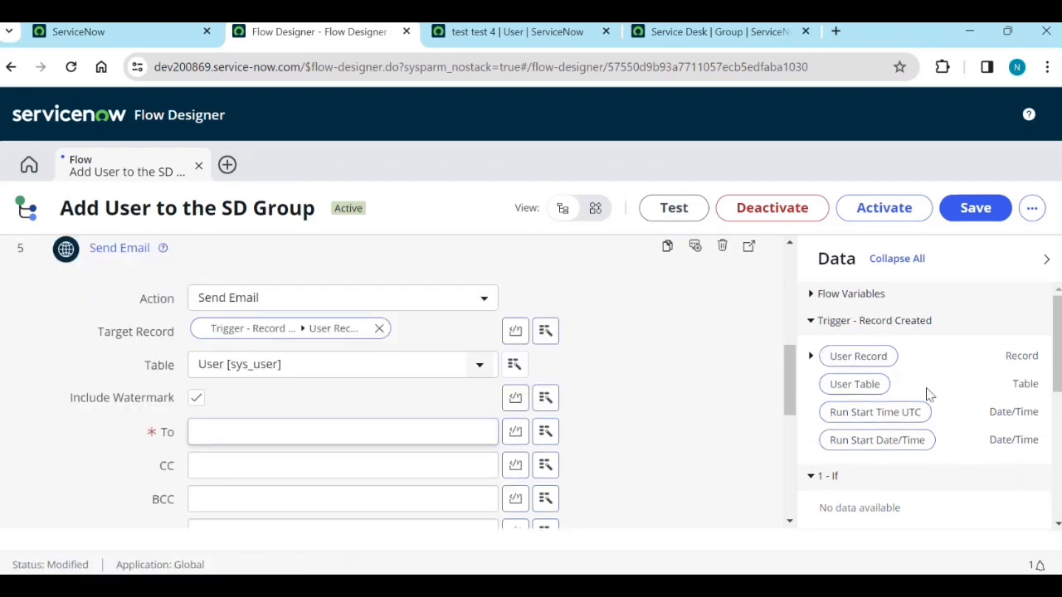
pyautogui.moveTo(882, 365); pyautogui.dragTo(331, 446)
# Set the email's subject and body to "Update email in your user record" and finish the Send Email action
pyautogui.scroll(-2, 332, 452)
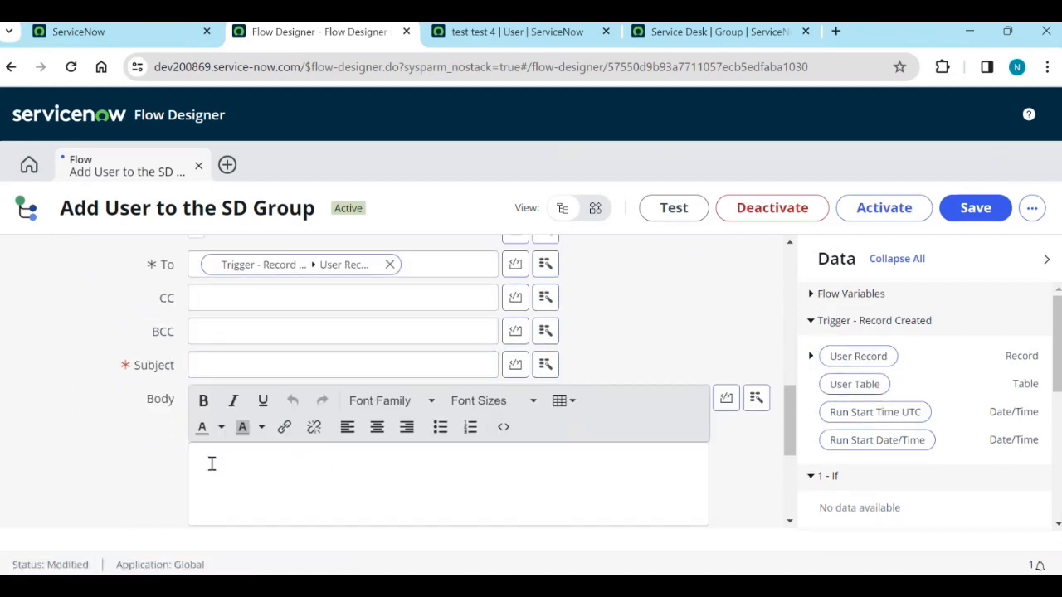
pyautogui.click(297, 371)
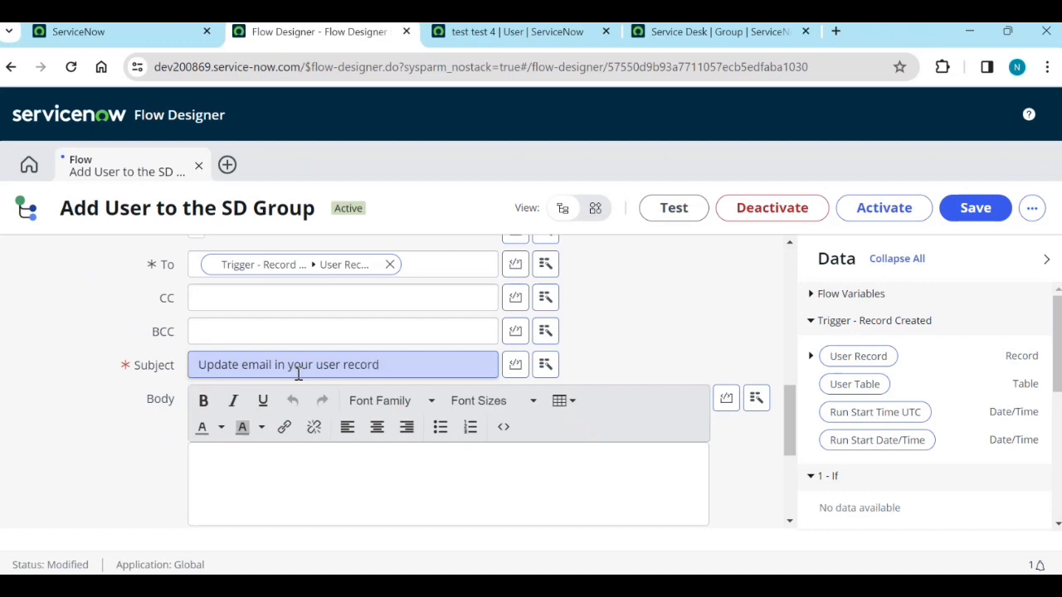
pyautogui.tripleClick(299, 373)
pyautogui.hotkey('ctrl', 'c')
pyautogui.click(286, 459)
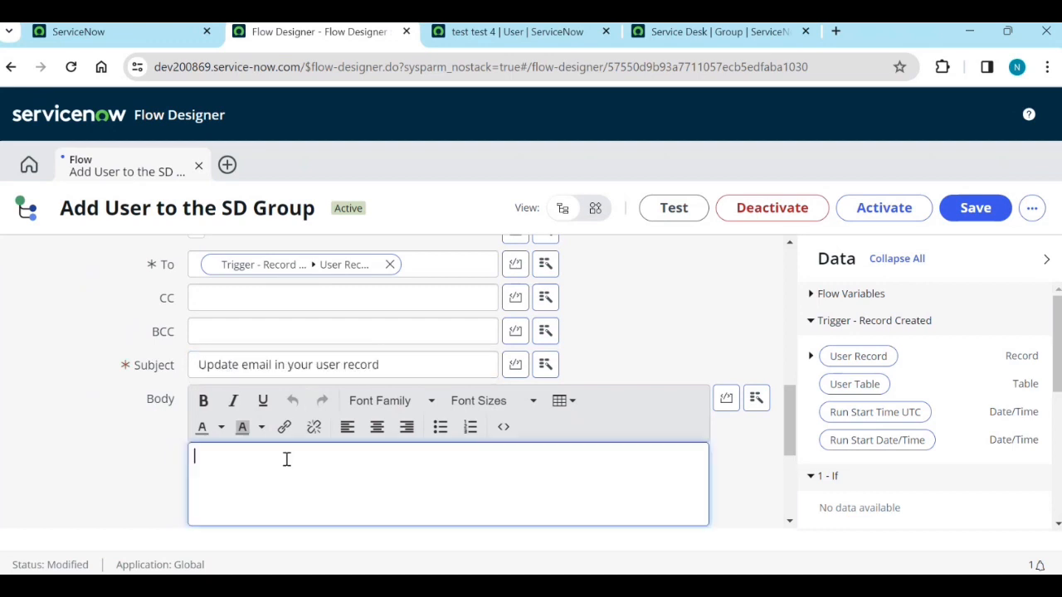
pyautogui.hotkey('ctrl', 'v')
pyautogui.scroll(-2, 287, 464)
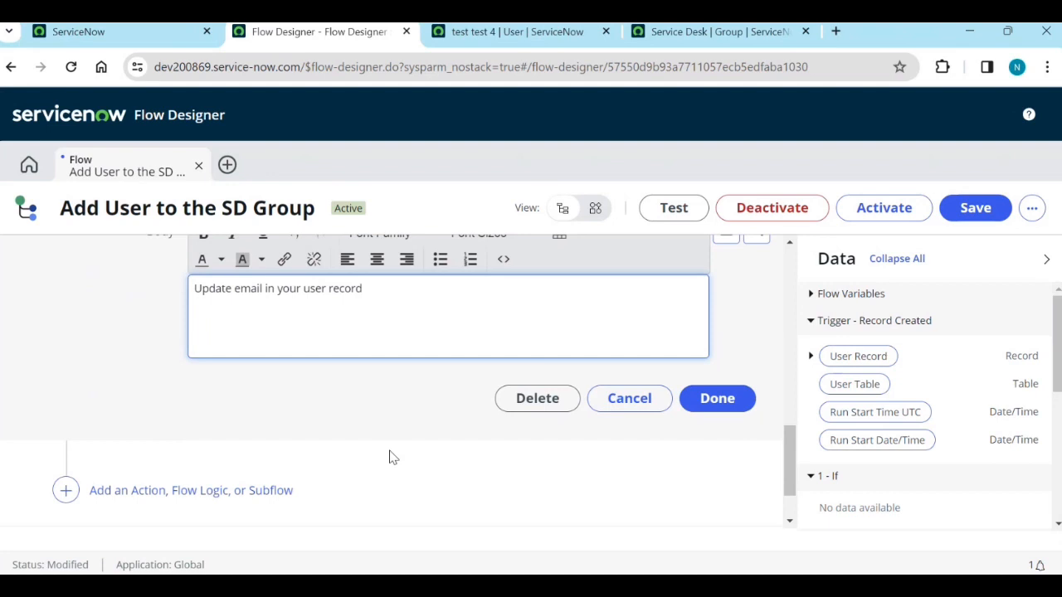
pyautogui.click(700, 408)
pyautogui.scroll(1, 289, 452)
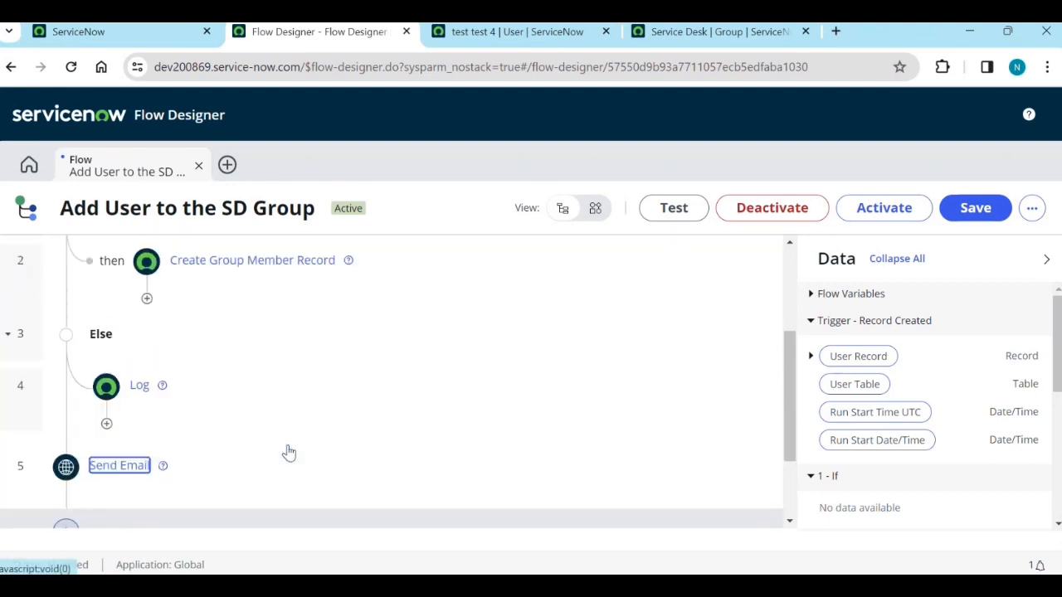
pyautogui.scroll(2, 291, 450)
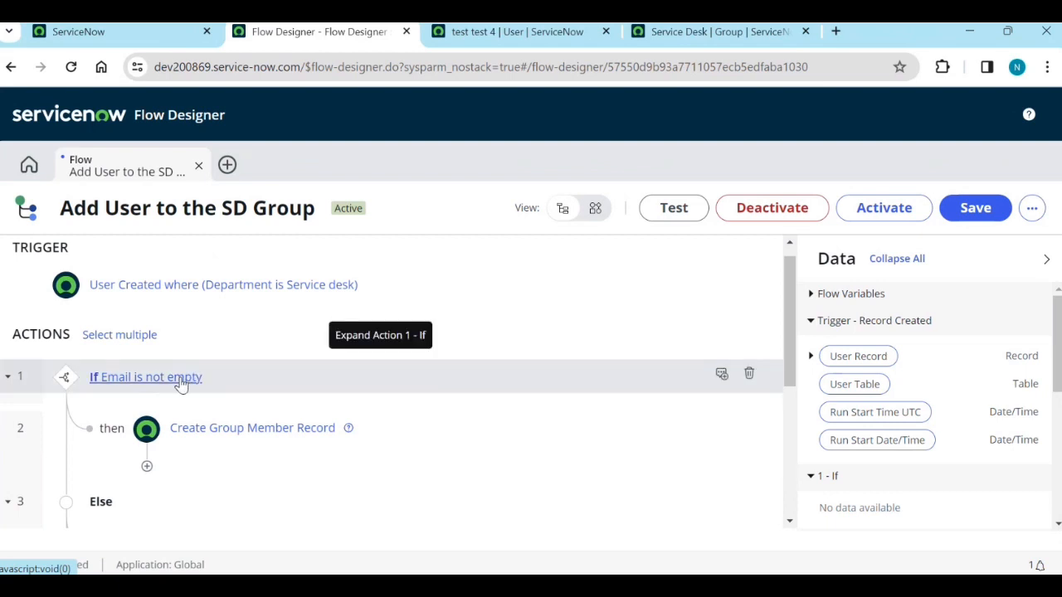
pyautogui.scroll(-1, 191, 403)
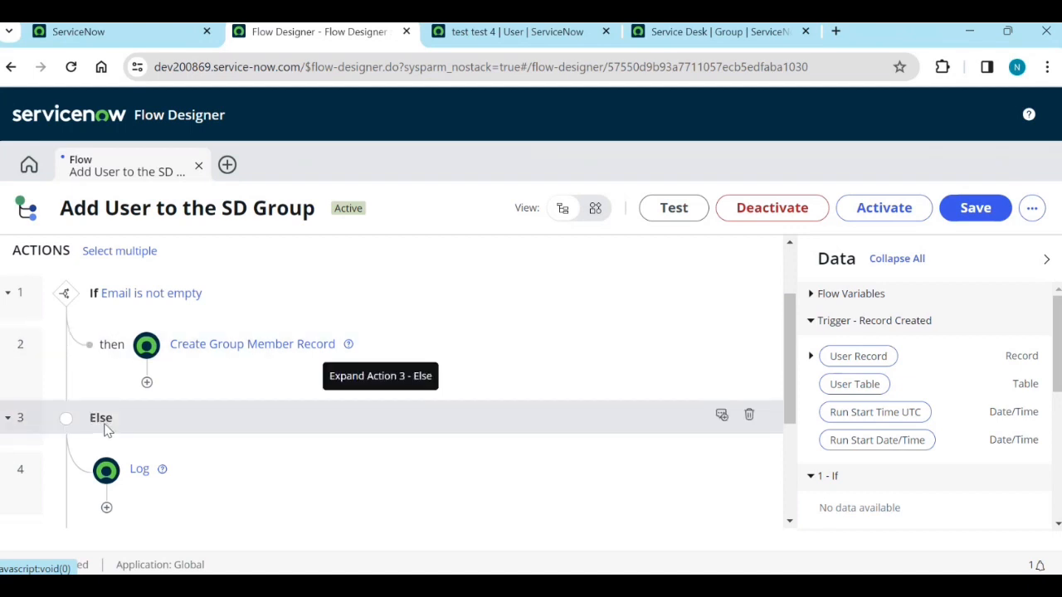
pyautogui.scroll(-1, 91, 419)
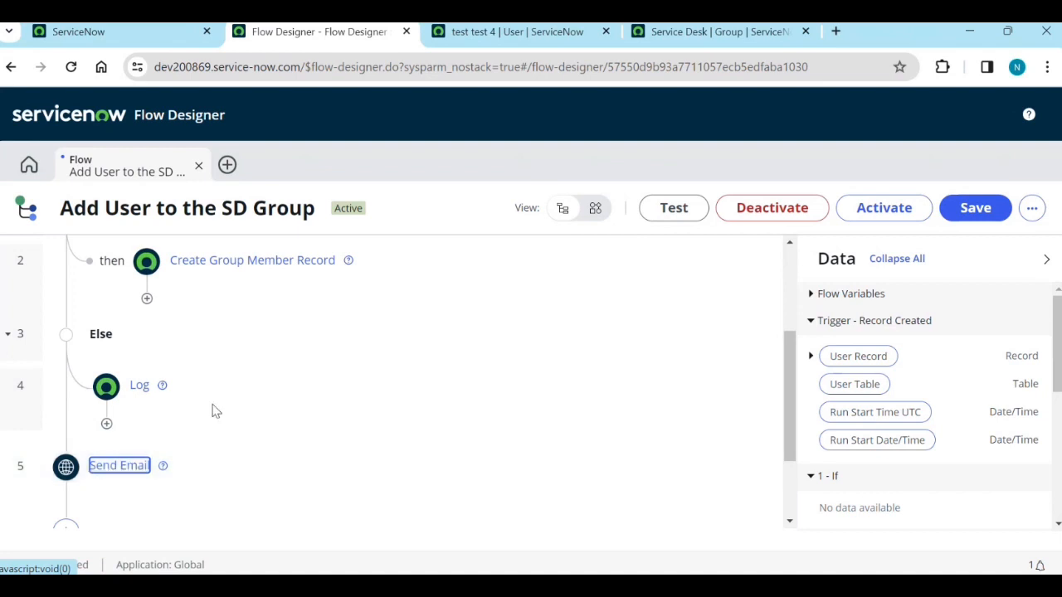
pyautogui.click(146, 300)
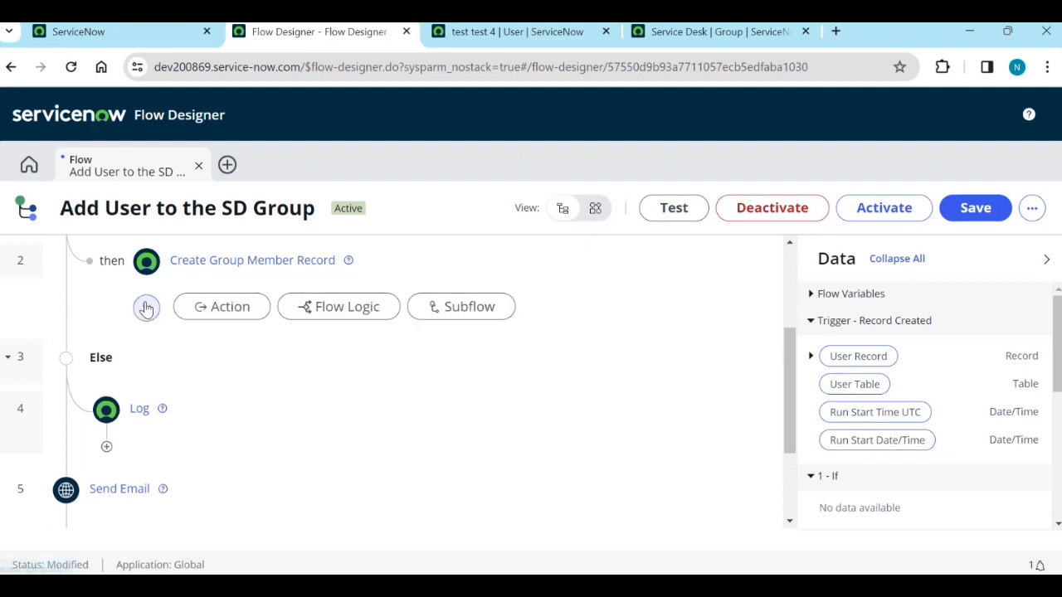
pyautogui.click(311, 320)
pyautogui.scroll(-5, 368, 427)
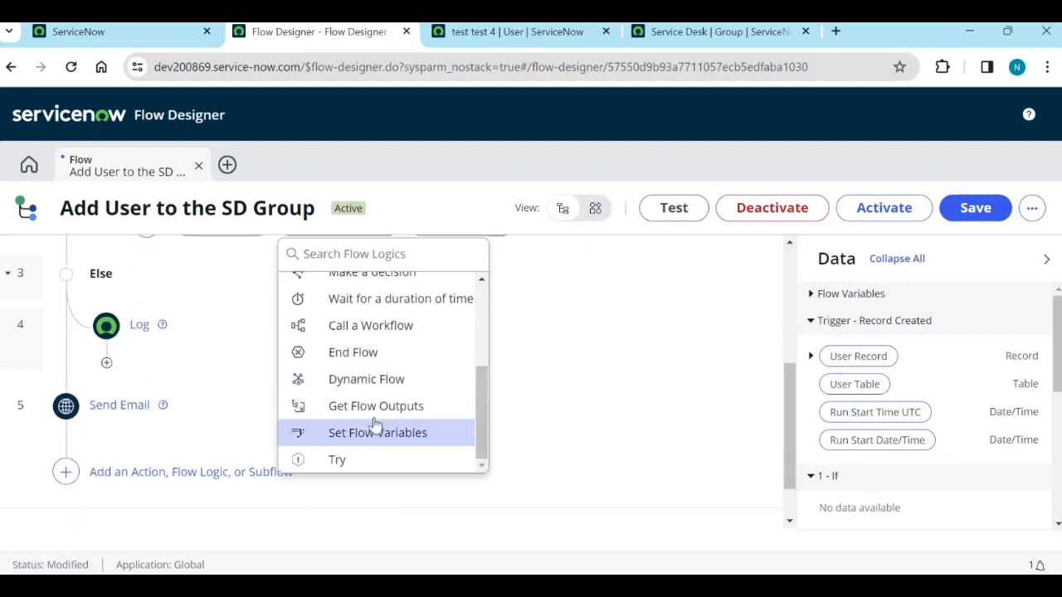
pyautogui.click(355, 354)
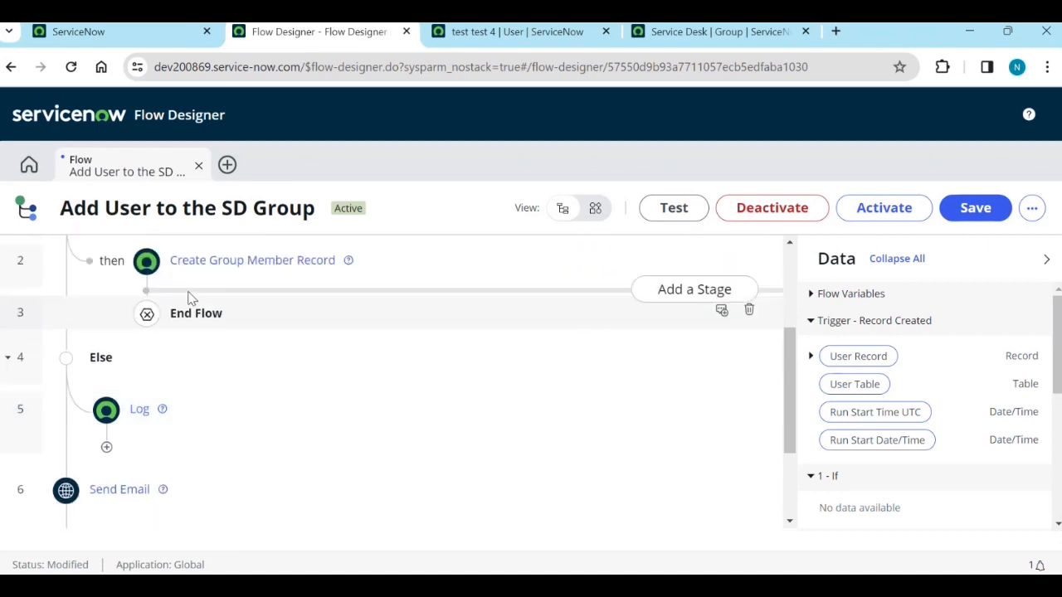
pyautogui.scroll(1, 229, 340)
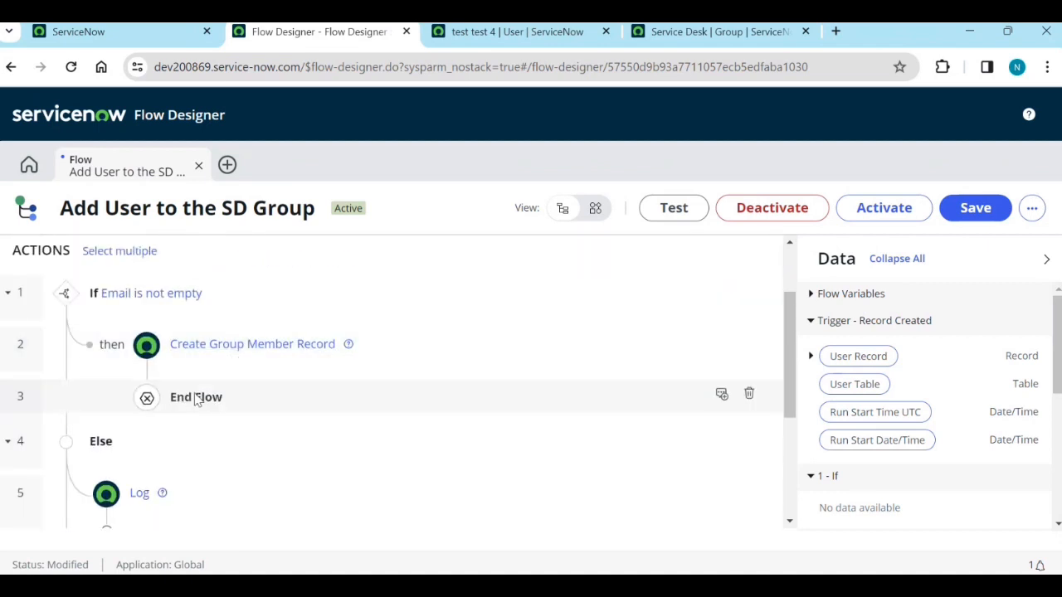
pyautogui.scroll(-1, 271, 410)
pyautogui.scroll(-1, 271, 410)
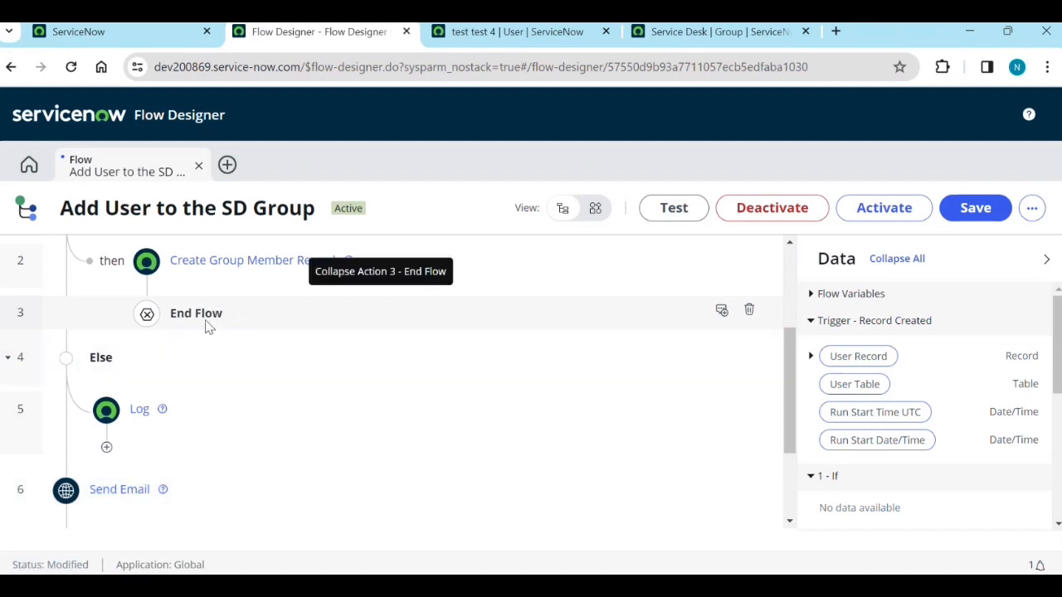
pyautogui.click(749, 310)
pyautogui.click(669, 332)
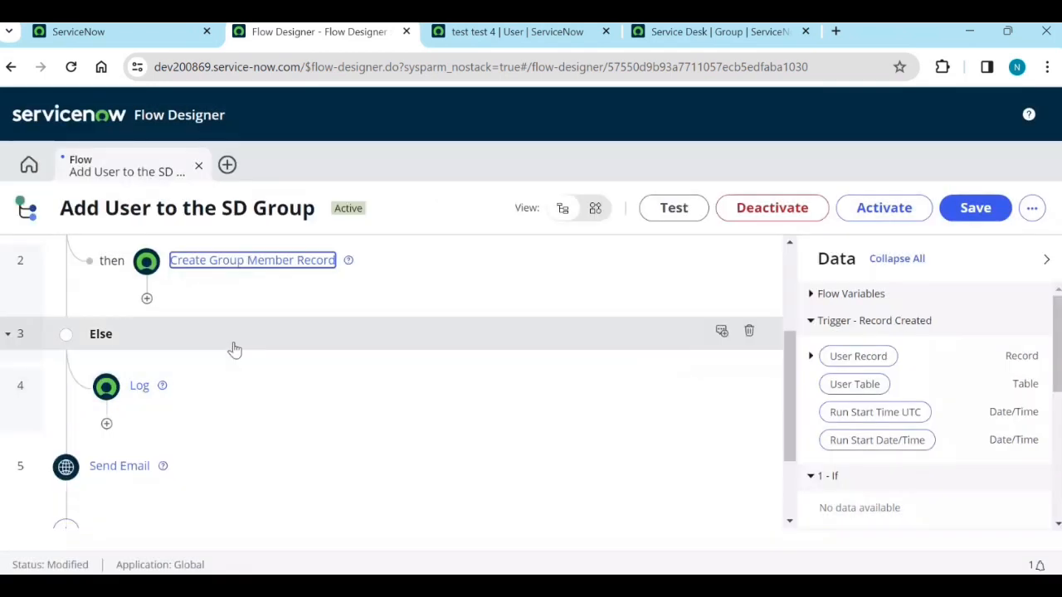
# Remove test test 4 from the Service Desk group's members and save the member list
pyautogui.click(664, 38)
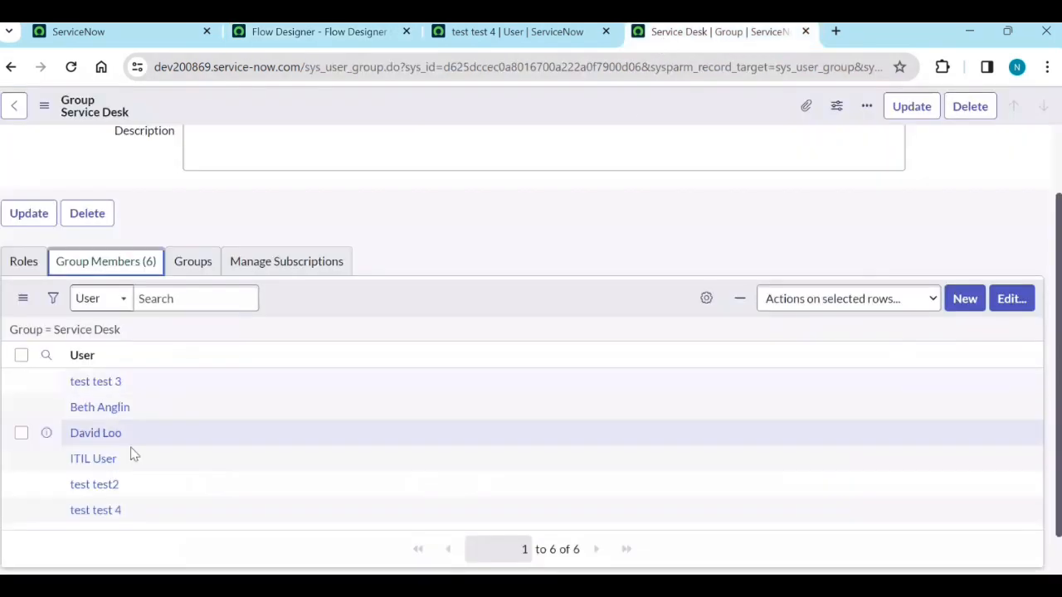
pyautogui.click(1022, 312)
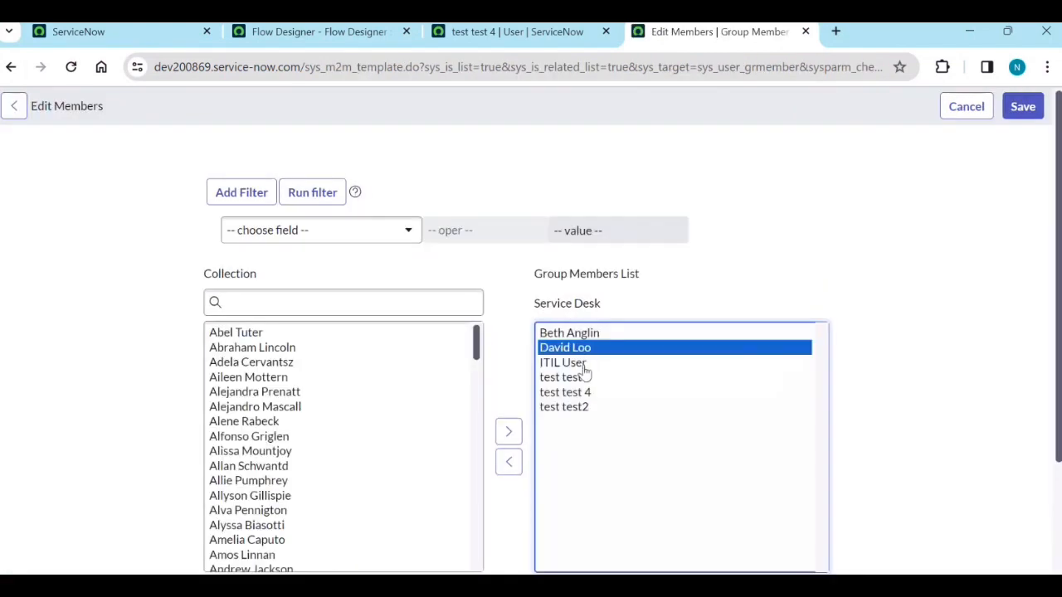
pyautogui.click(573, 392)
pyautogui.click(500, 466)
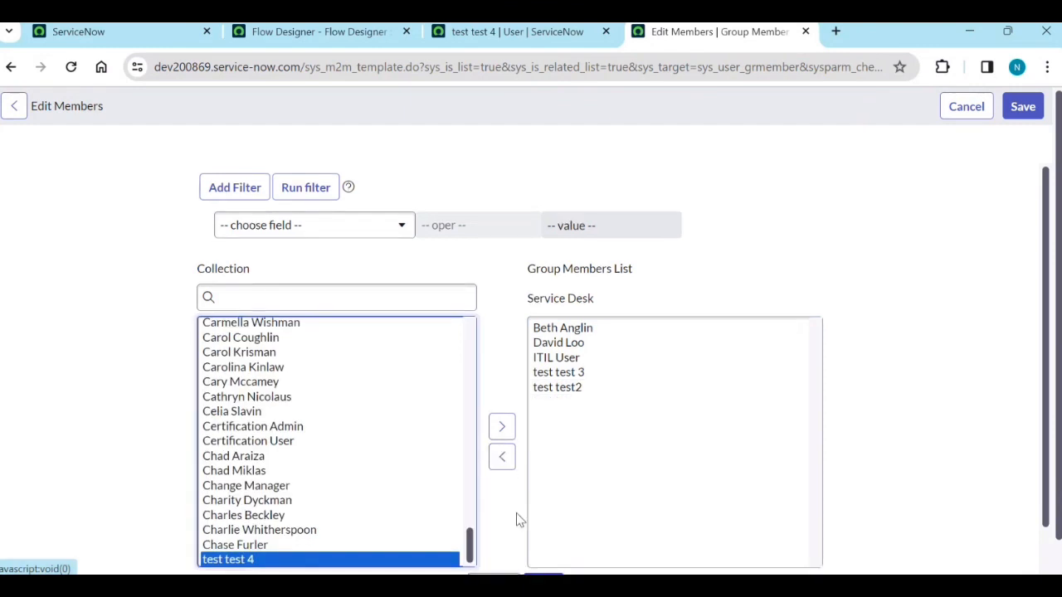
pyautogui.scroll(-1, 515, 514)
pyautogui.click(543, 487)
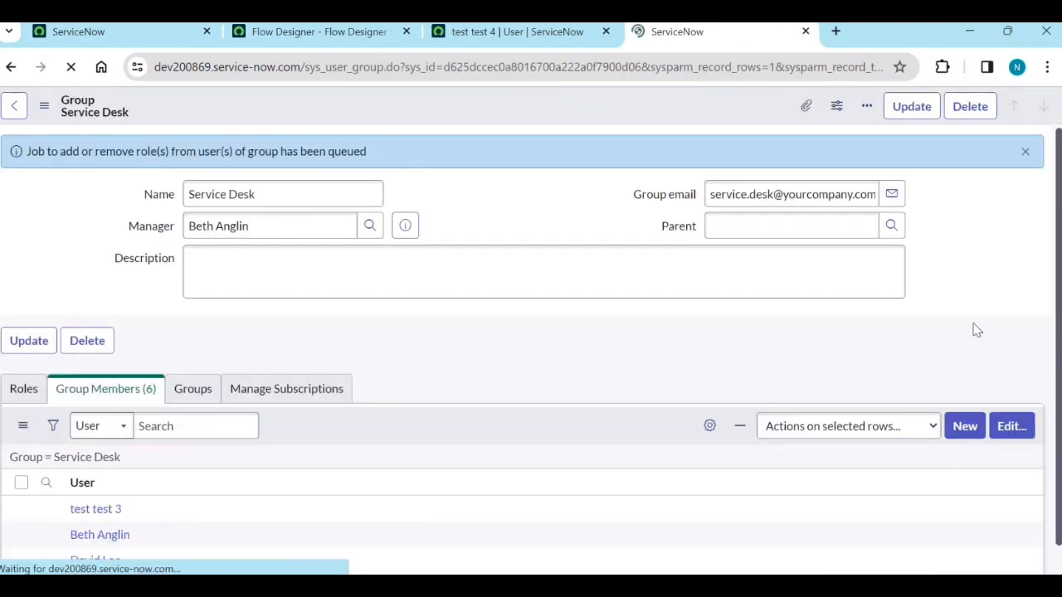
# Fill in the email address on the test test 4 user record and save it
pyautogui.click(555, 35)
pyautogui.click(748, 197)
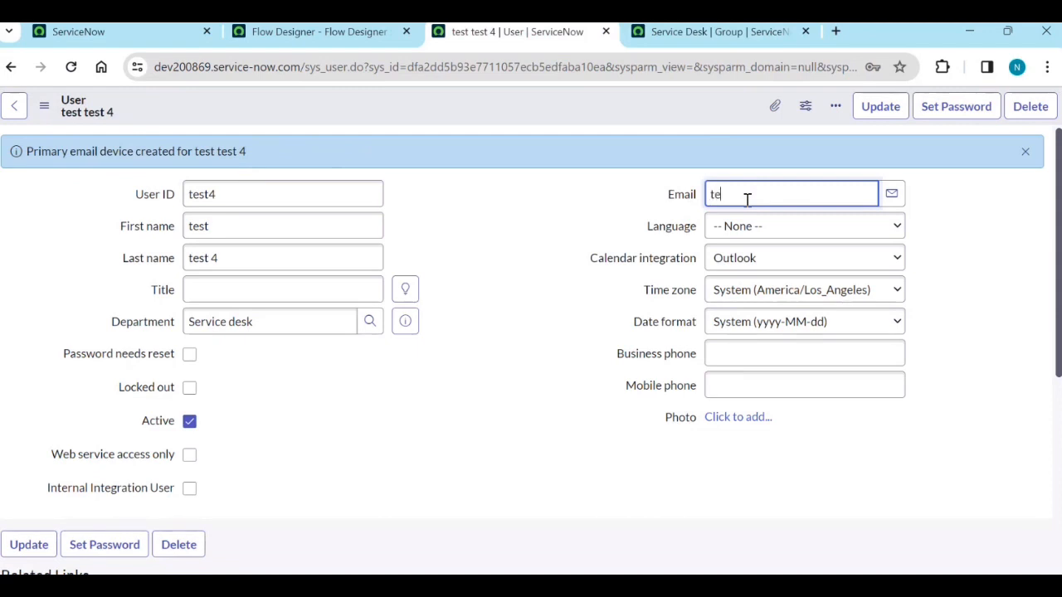
pyautogui.write('test@test.com')
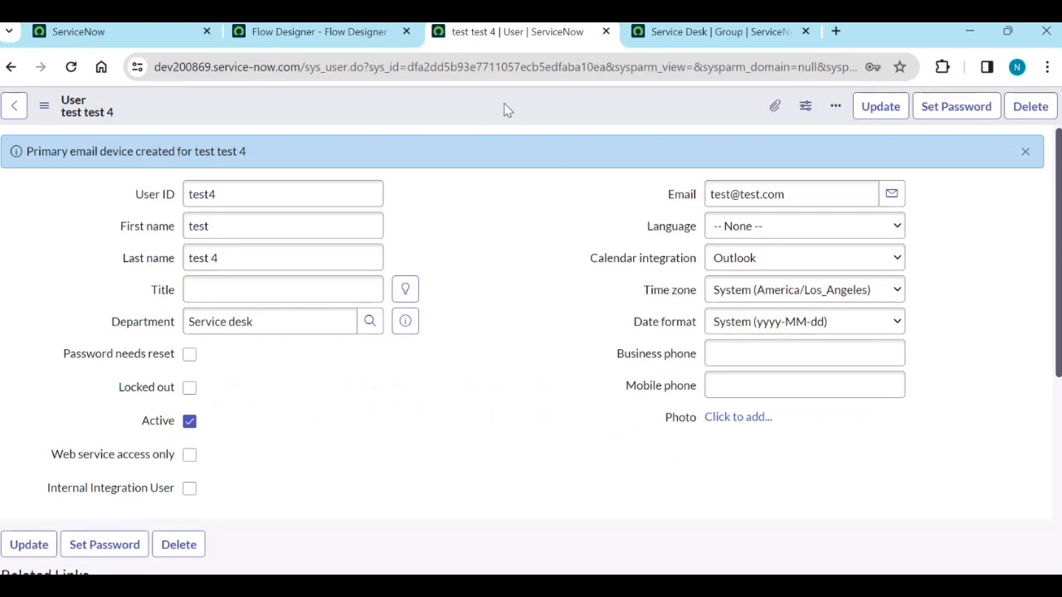
pyautogui.rightClick(504, 103)
pyautogui.click(517, 116)
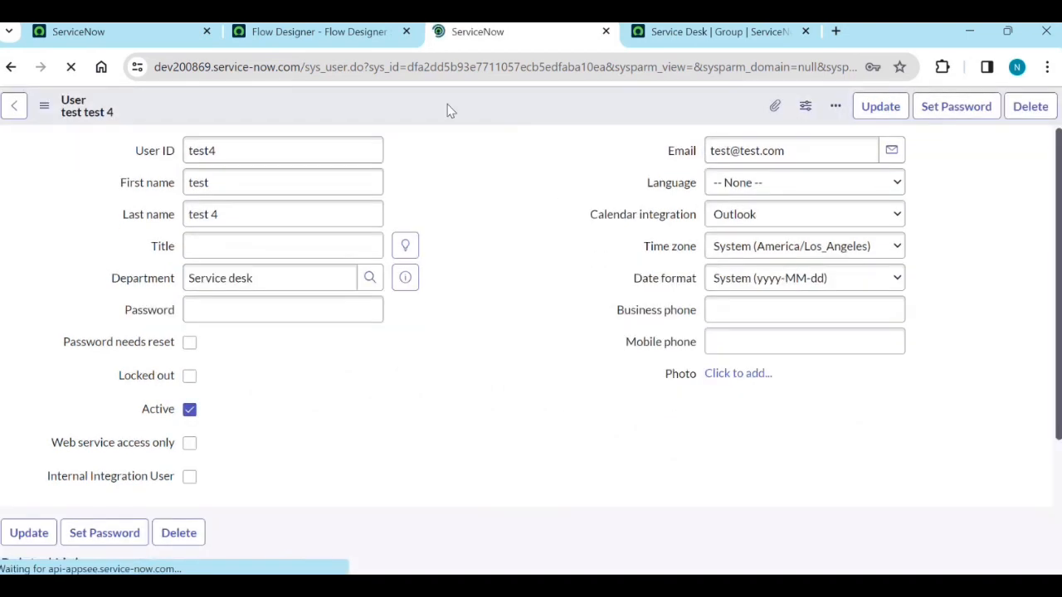
# Run a test of the Add User to the SD Group flow with test test 4 as the User Record
pyautogui.click(346, 43)
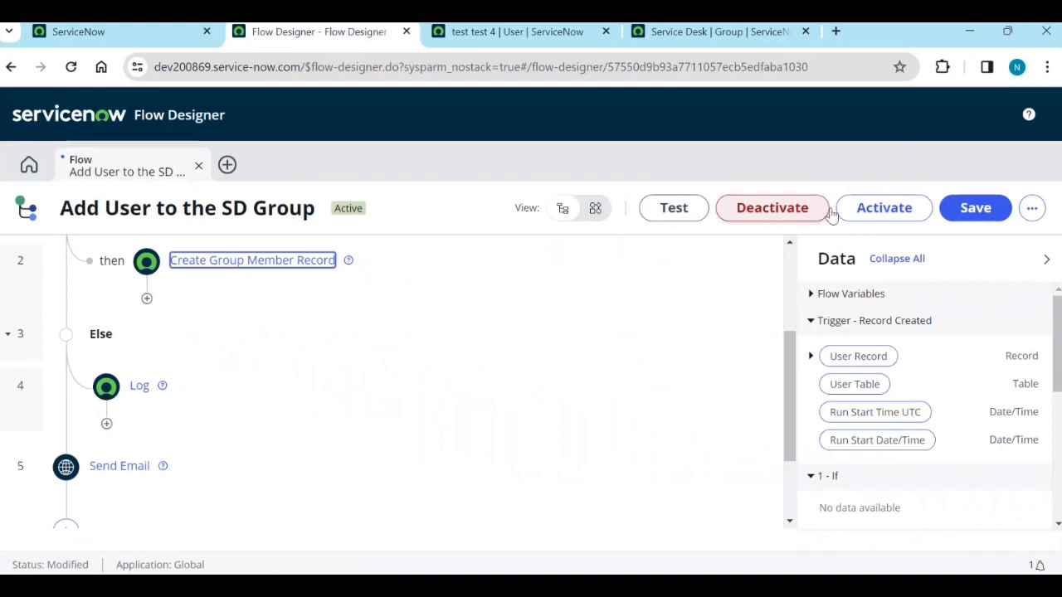
pyautogui.click(675, 211)
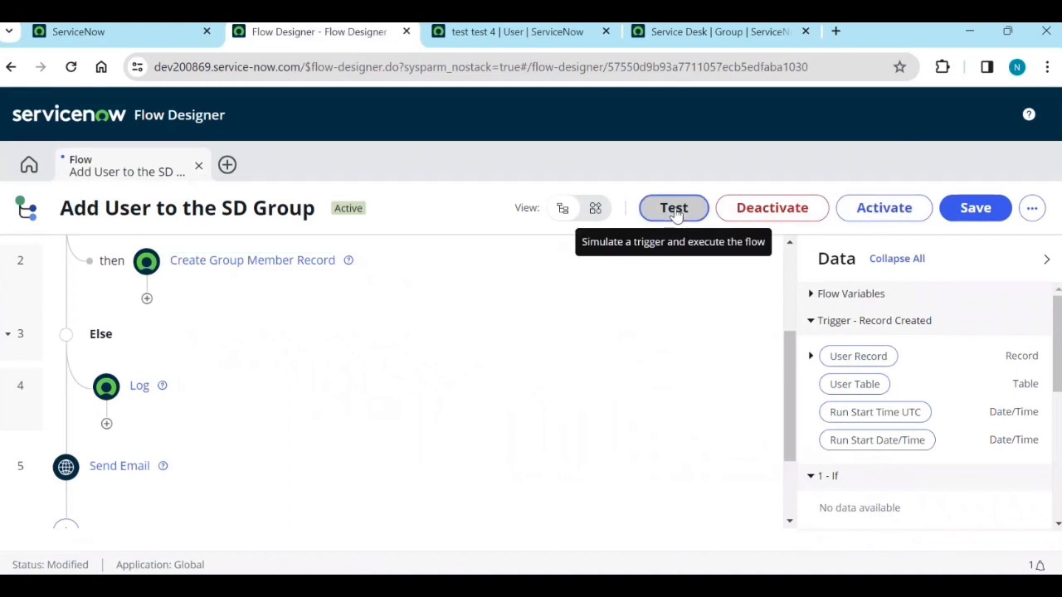
pyautogui.click(414, 268)
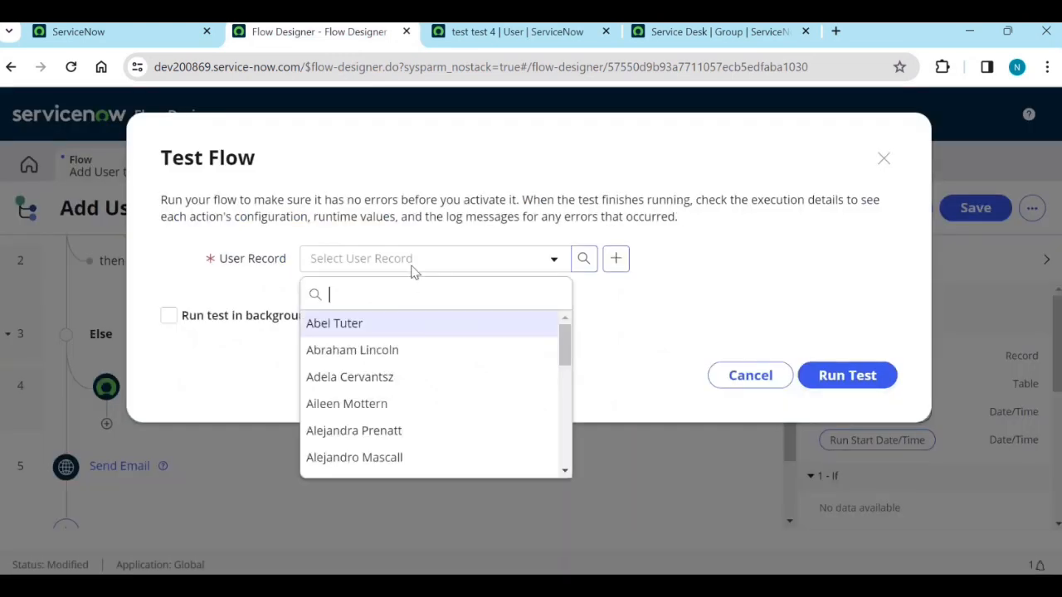
pyautogui.write('tes')
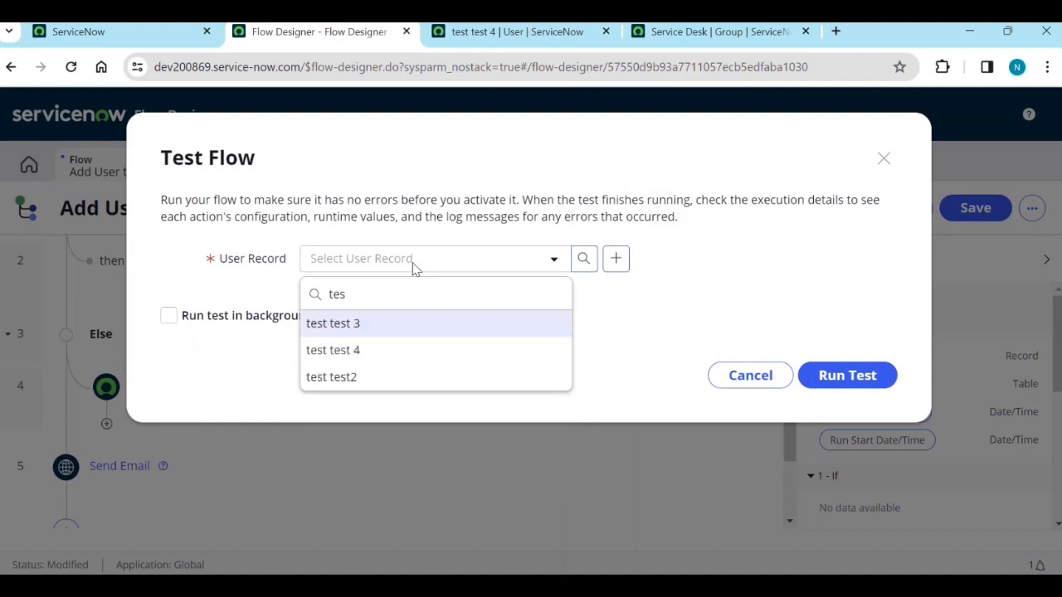
pyautogui.click(374, 349)
pyautogui.click(867, 380)
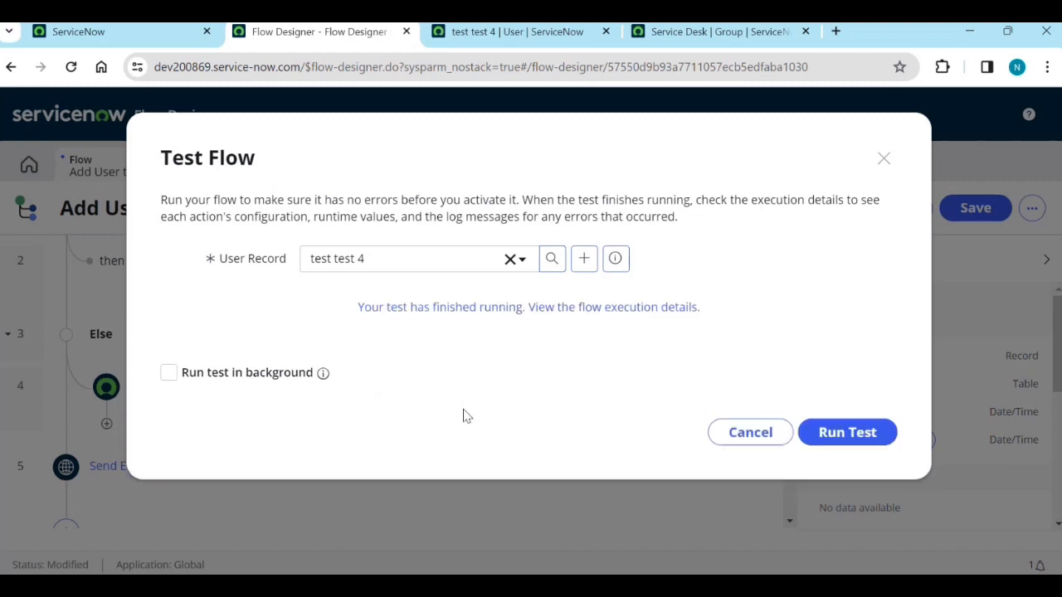
# Examine the state of each action in the test run's execution details and return to the flow
pyautogui.click(571, 312)
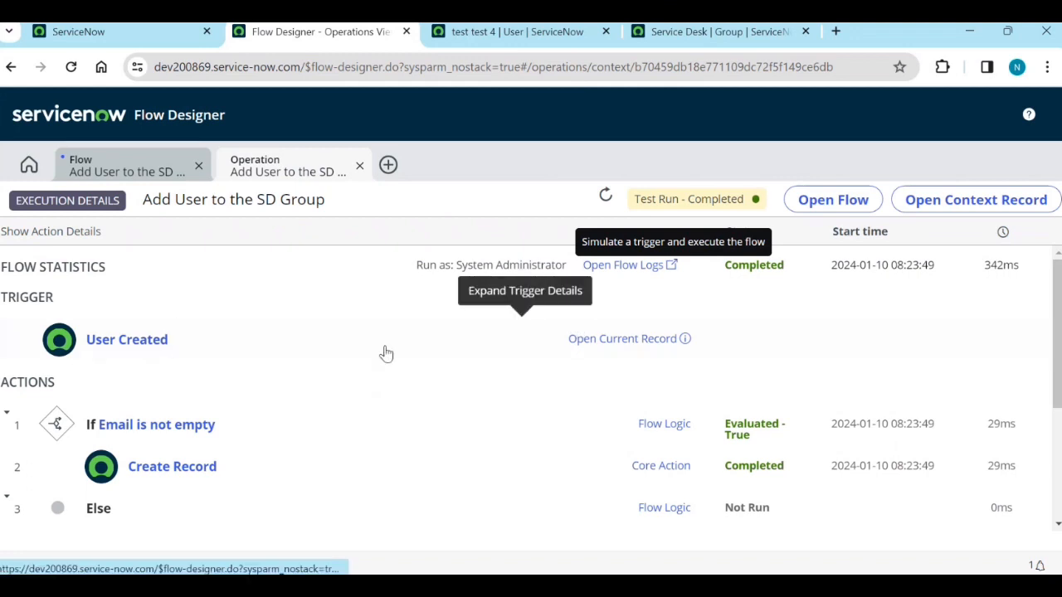
pyautogui.scroll(-1, 548, 402)
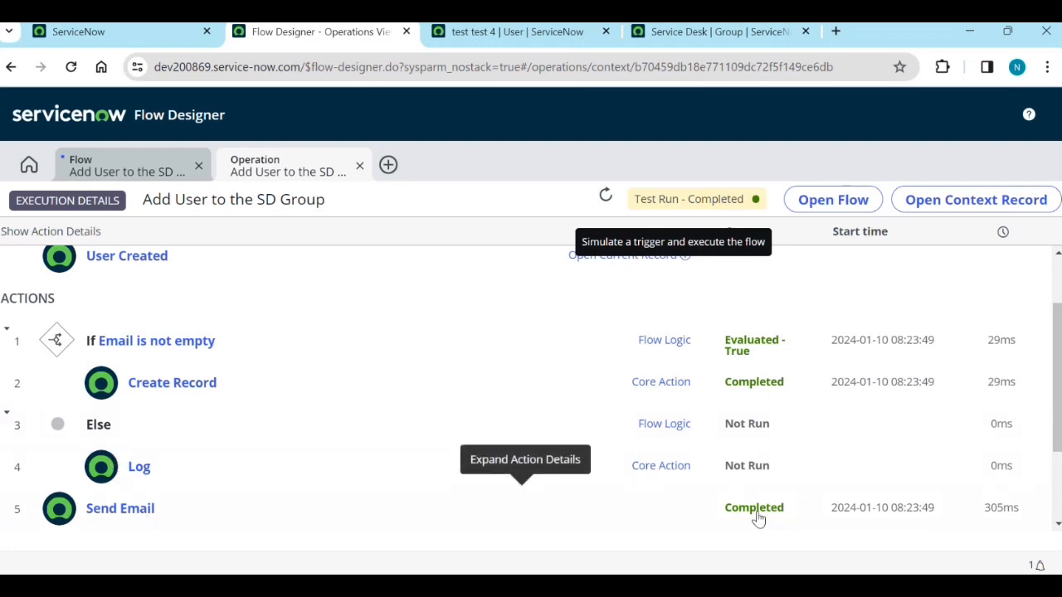
pyautogui.scroll(-1, 758, 518)
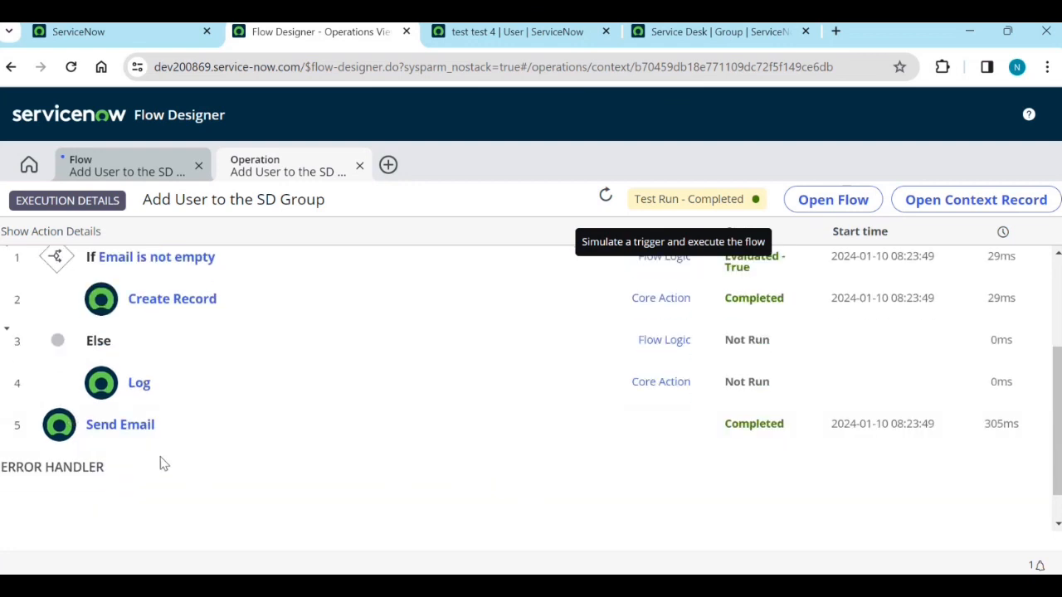
pyautogui.scroll(1, 191, 502)
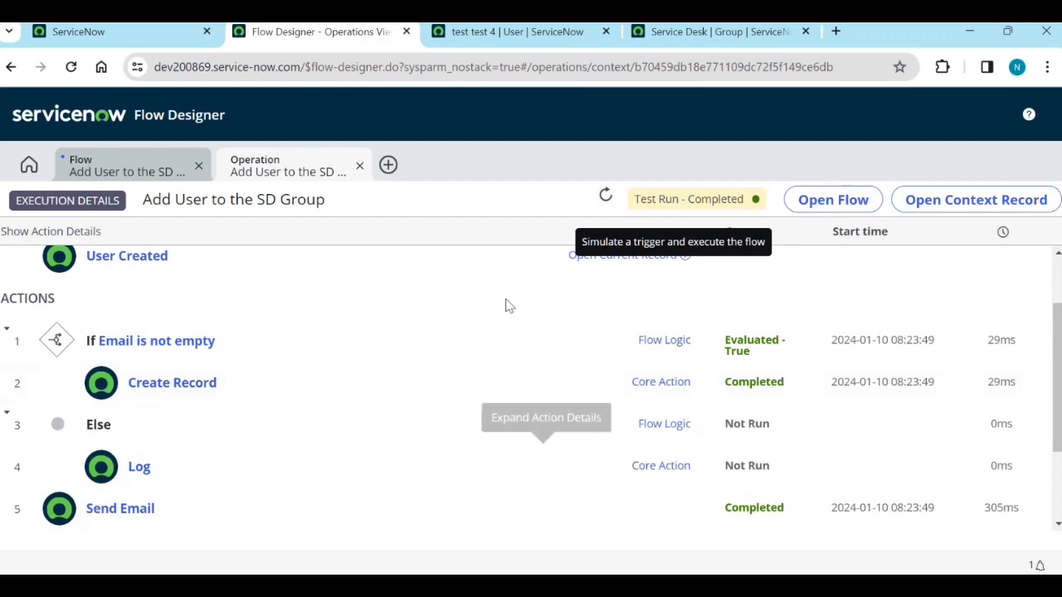
pyautogui.click(101, 169)
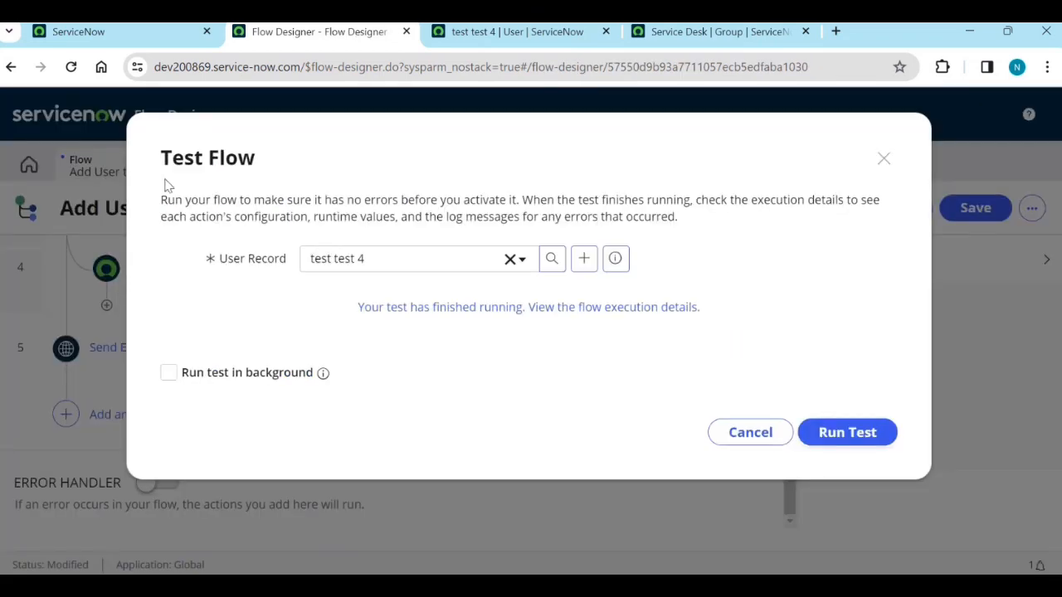
# Remove test test 4 from the Service Desk group's members again and save the member list
pyautogui.click(884, 158)
pyautogui.click(734, 39)
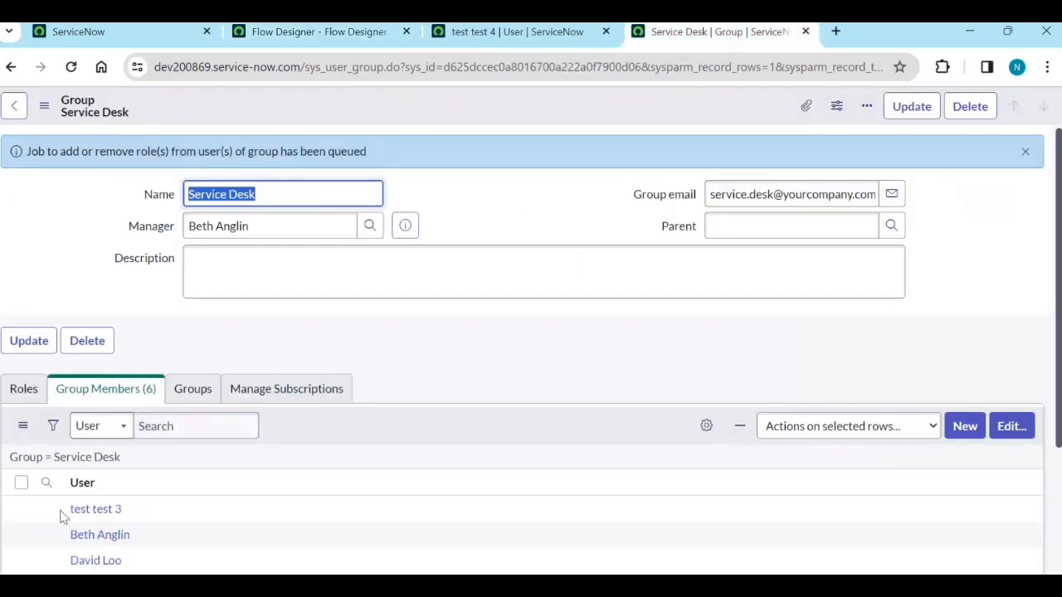
pyautogui.click(135, 477)
pyautogui.scroll(-1, 166, 481)
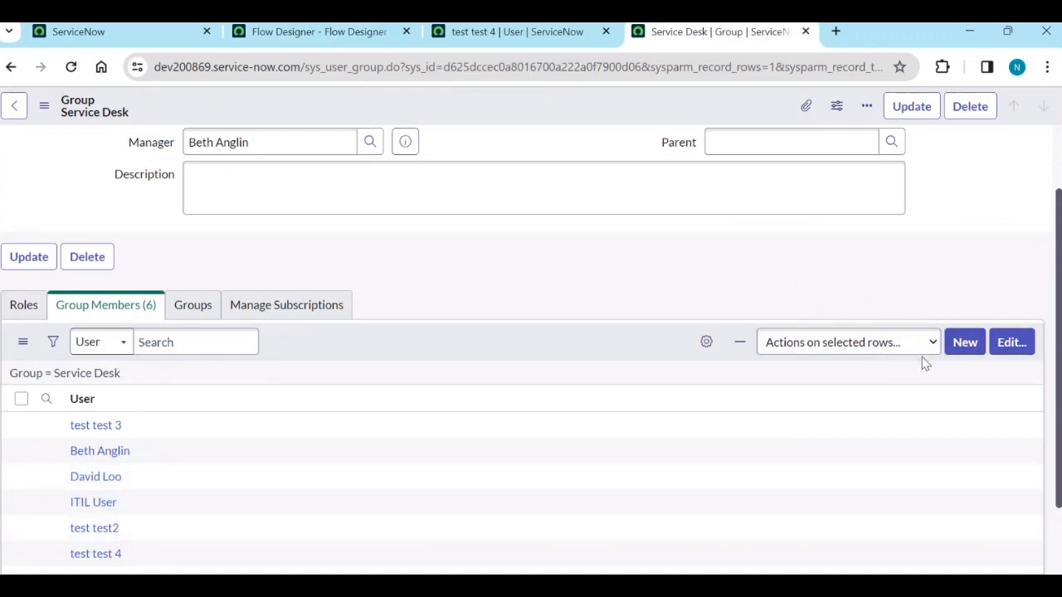
pyautogui.click(1026, 347)
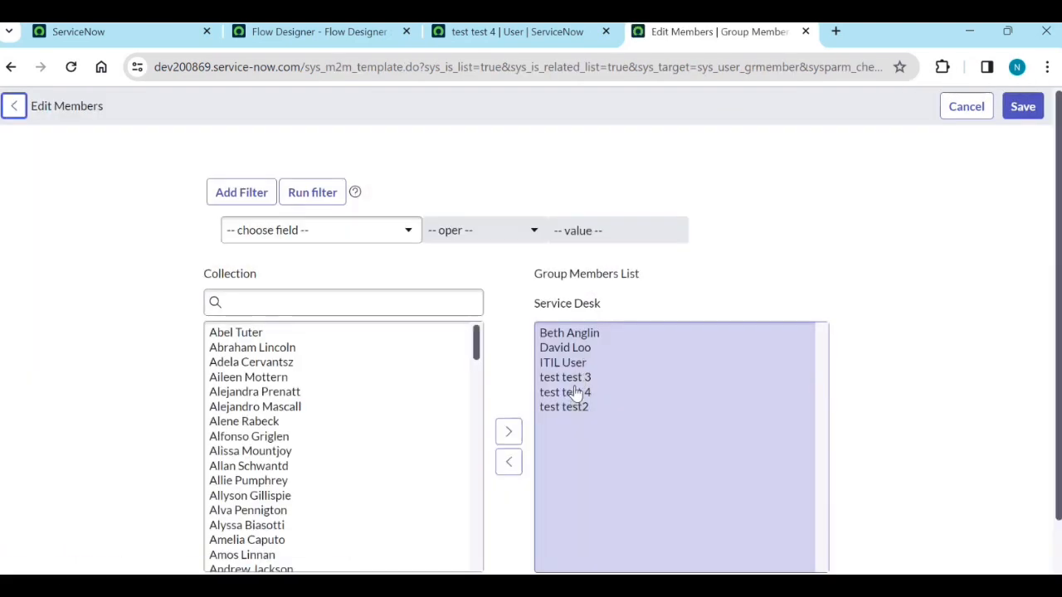
pyautogui.click(577, 393)
pyautogui.click(507, 462)
pyautogui.scroll(-1, 510, 481)
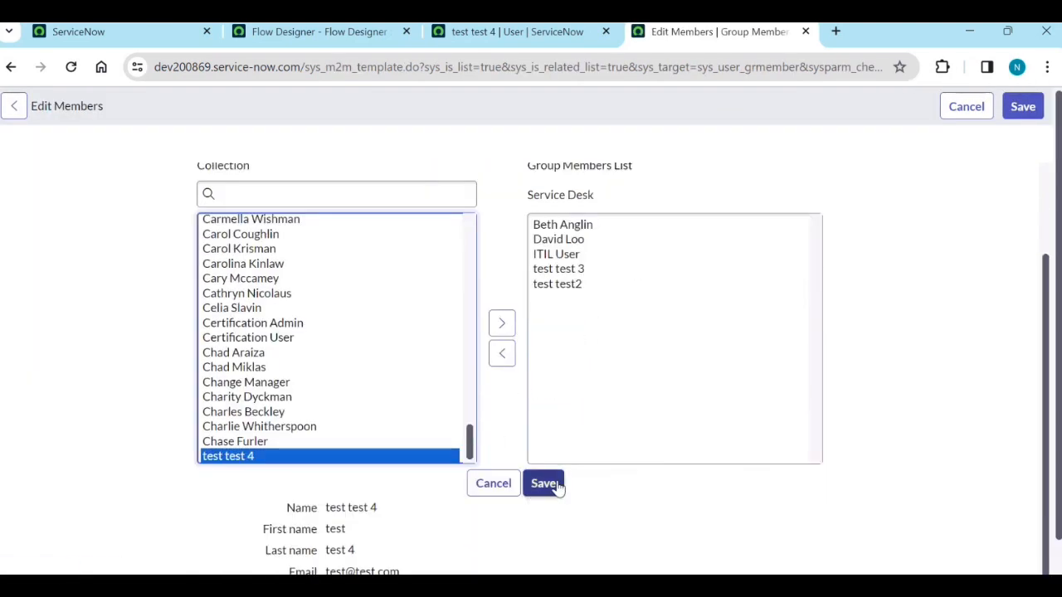
pyautogui.click(544, 484)
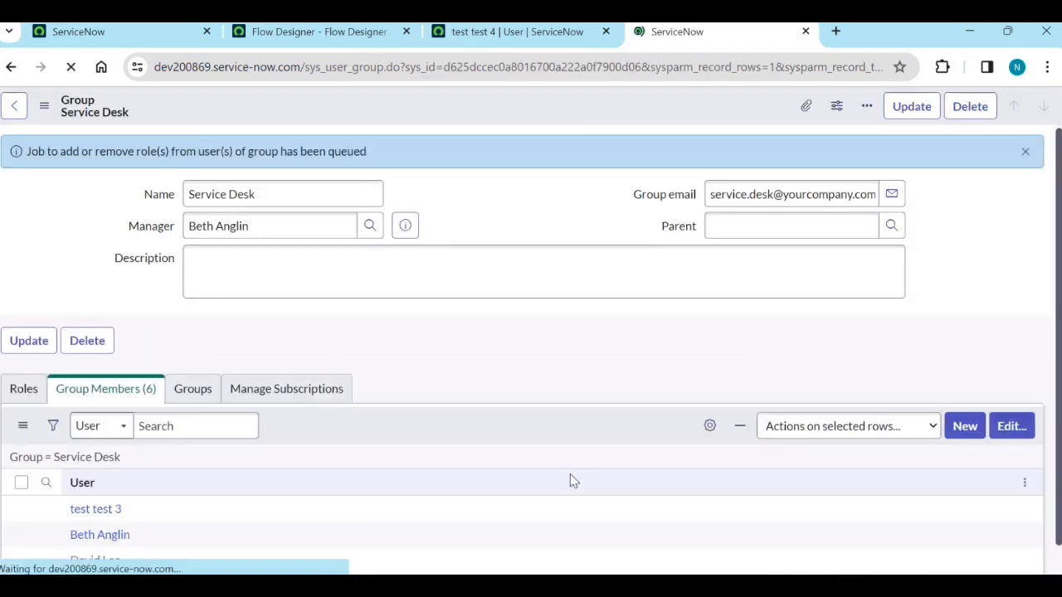
# Add End Flow logic after the Create Group Member Record action in the Email is not empty branch and save the flow
pyautogui.click(323, 35)
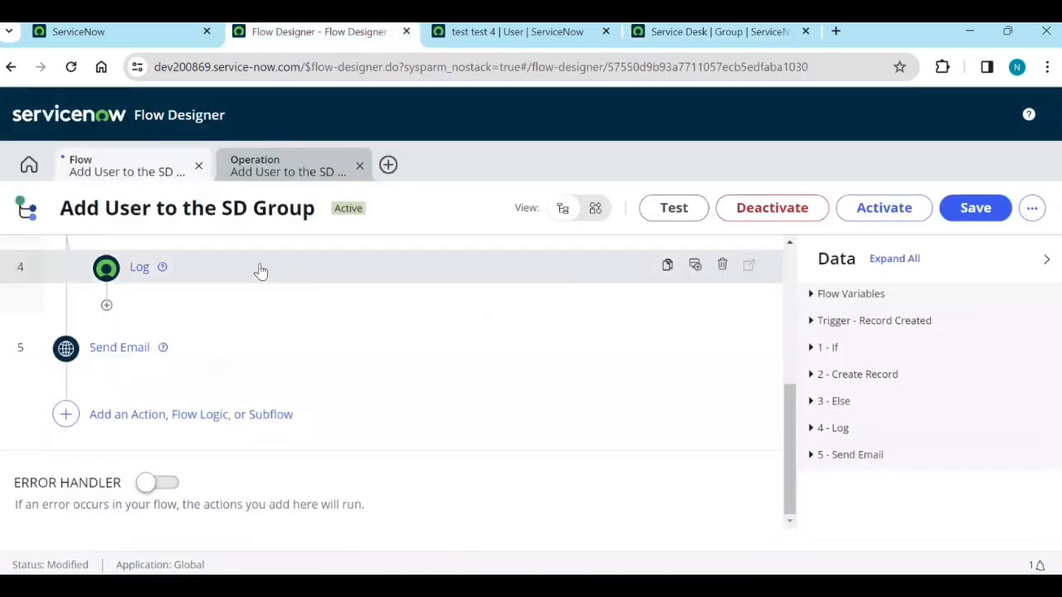
pyautogui.scroll(2, 261, 273)
pyautogui.click(147, 350)
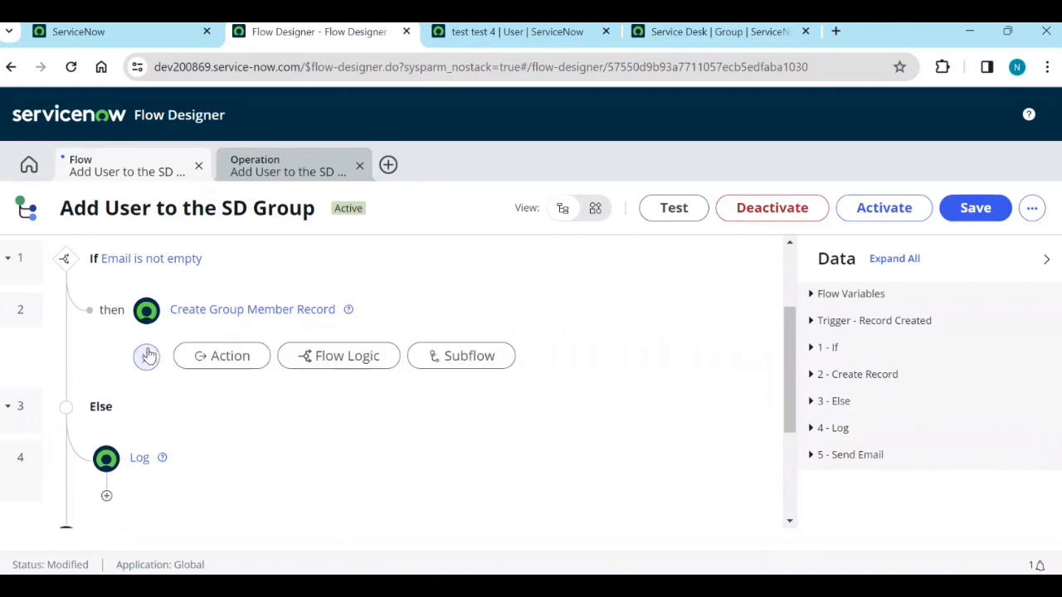
pyautogui.click(314, 365)
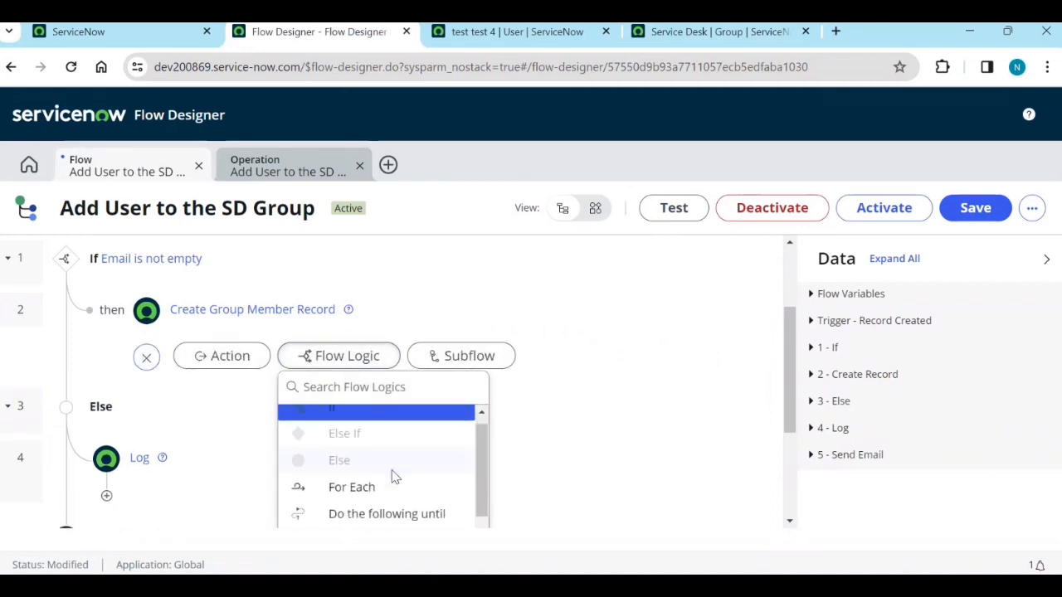
pyautogui.scroll(-3, 391, 474)
pyautogui.click(394, 492)
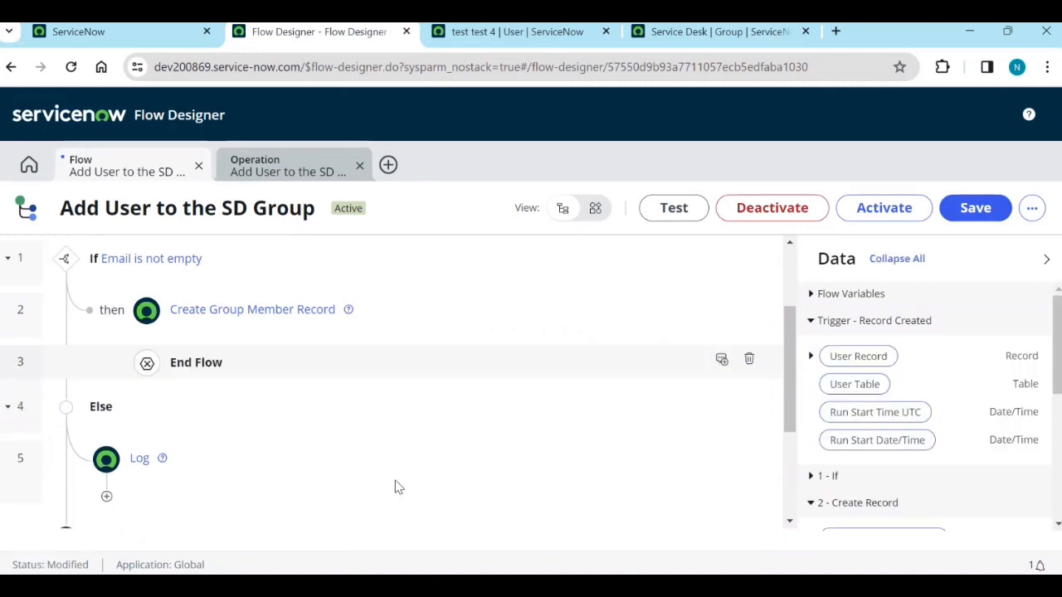
pyautogui.click(965, 214)
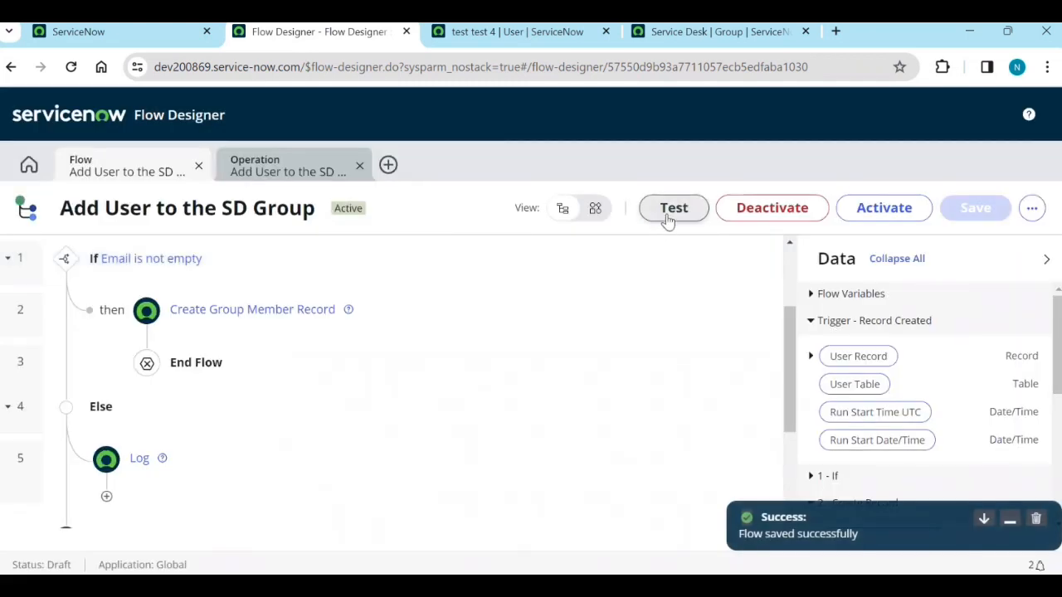
# Run a test of the saved Add User to the SD Group flow with test test 4 as the User Record
pyautogui.click(669, 208)
pyautogui.click(385, 260)
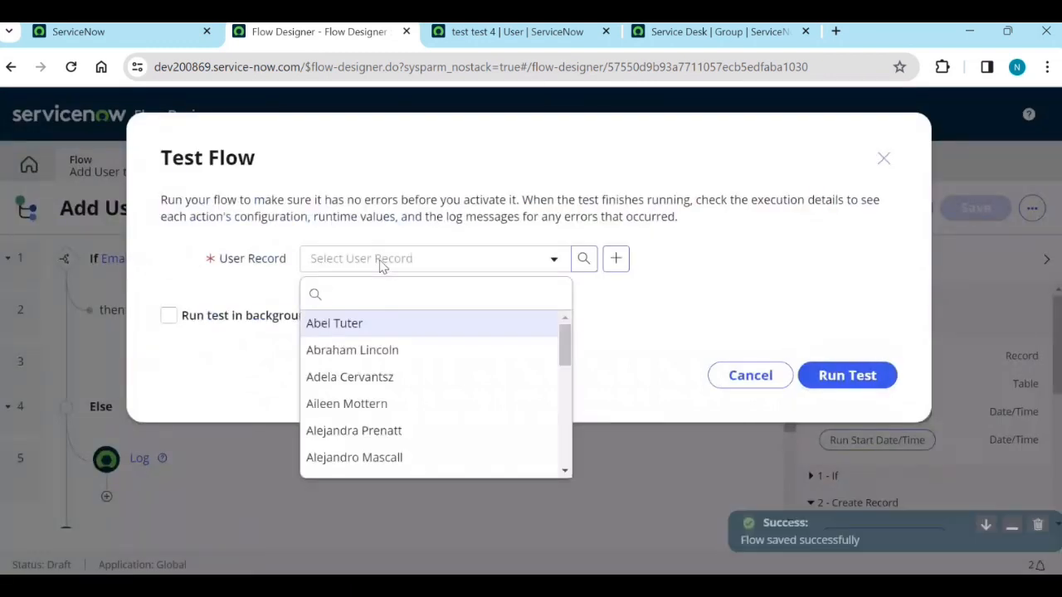
pyautogui.write('test')
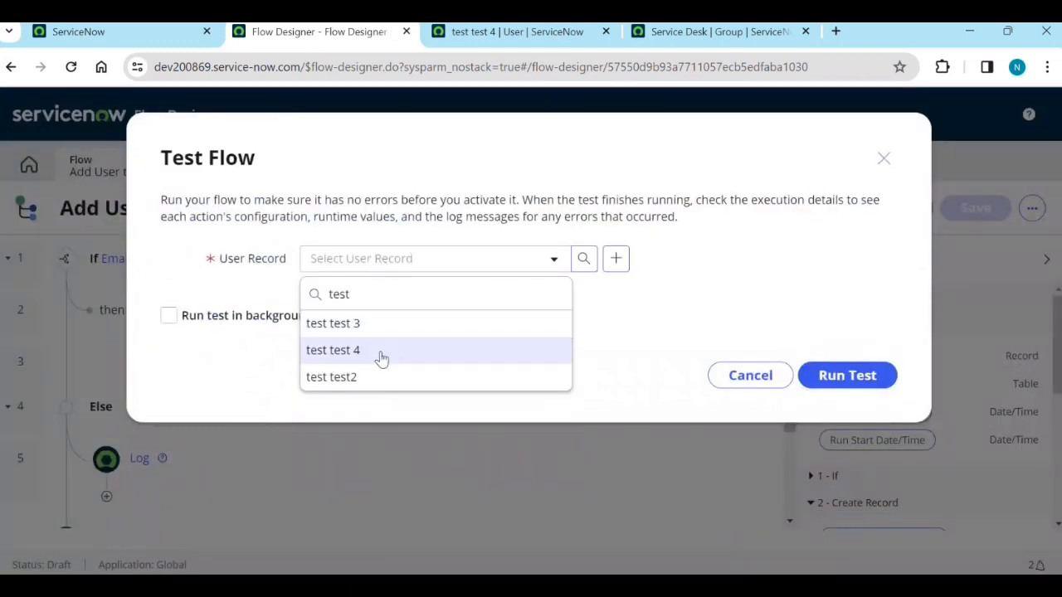
pyautogui.click(379, 353)
pyautogui.click(847, 379)
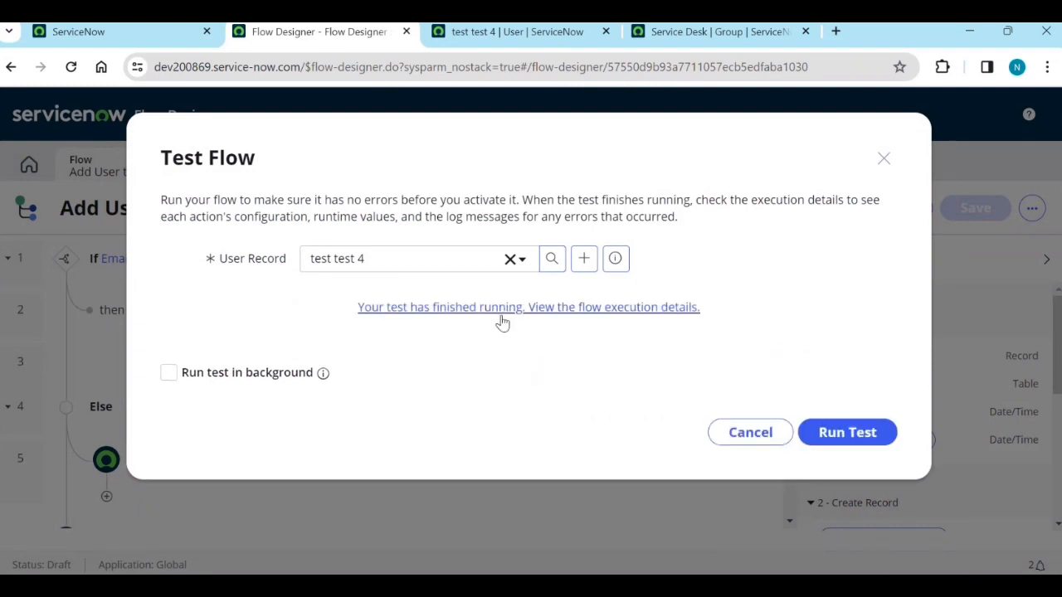
# Examine the new test run's execution details for the End, Else, Log and Send Email states, and return to the flow
pyautogui.click(503, 314)
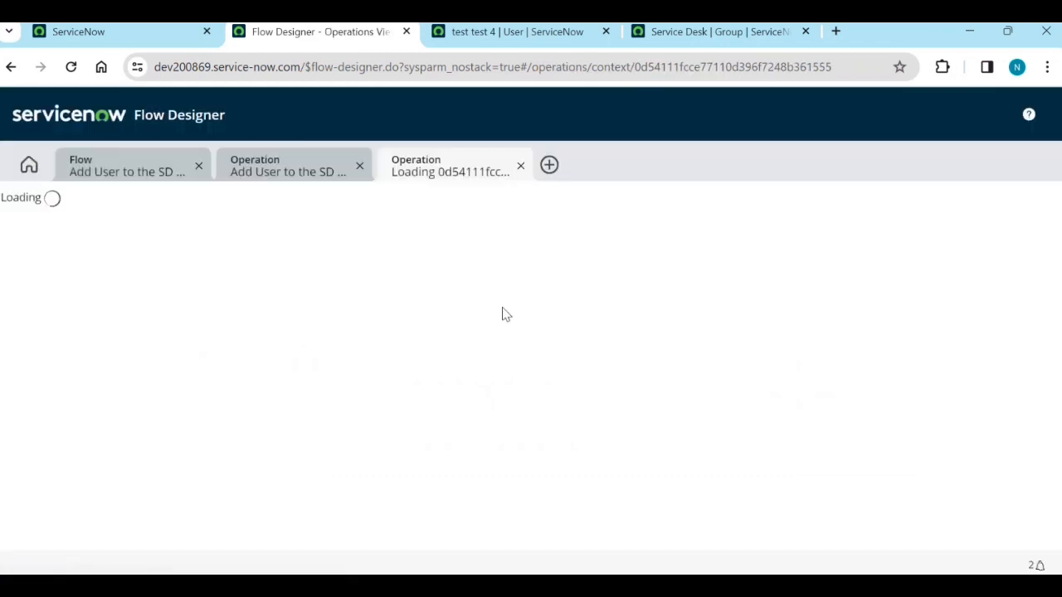
pyautogui.scroll(-2, 375, 336)
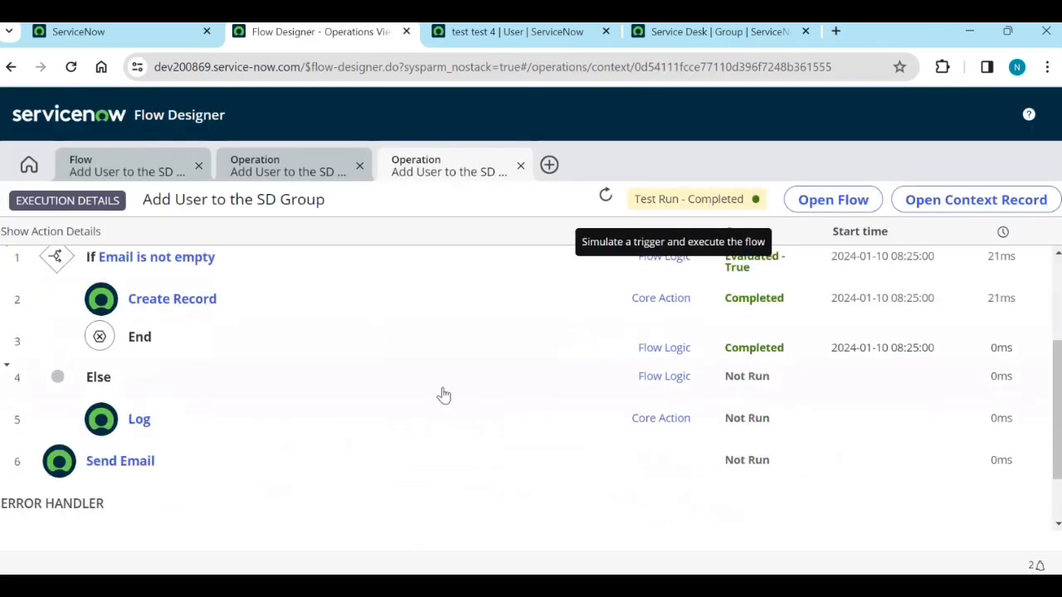
pyautogui.scroll(1, 443, 393)
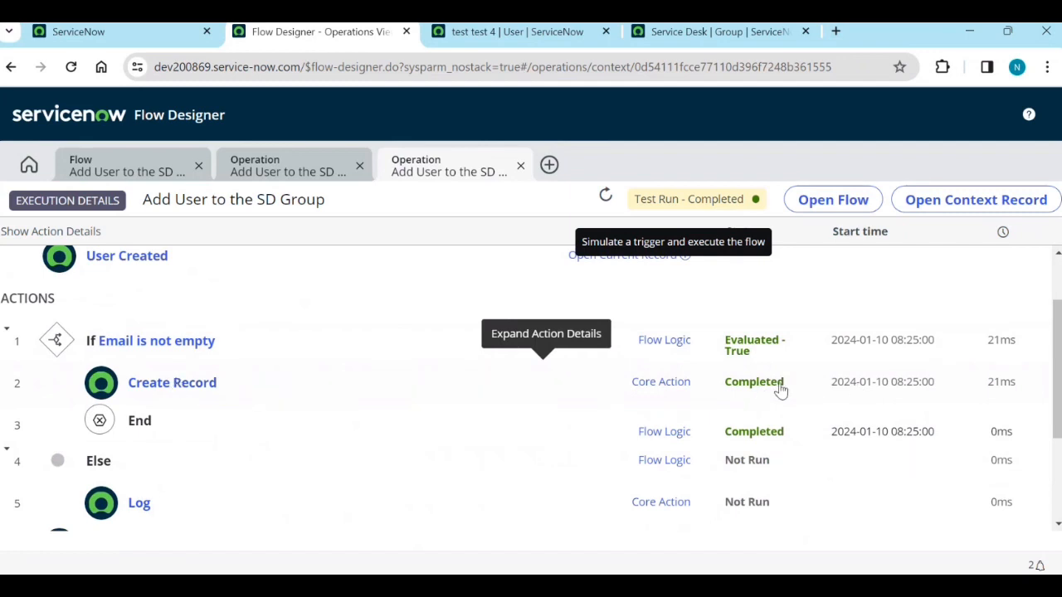
pyautogui.scroll(-1, 481, 452)
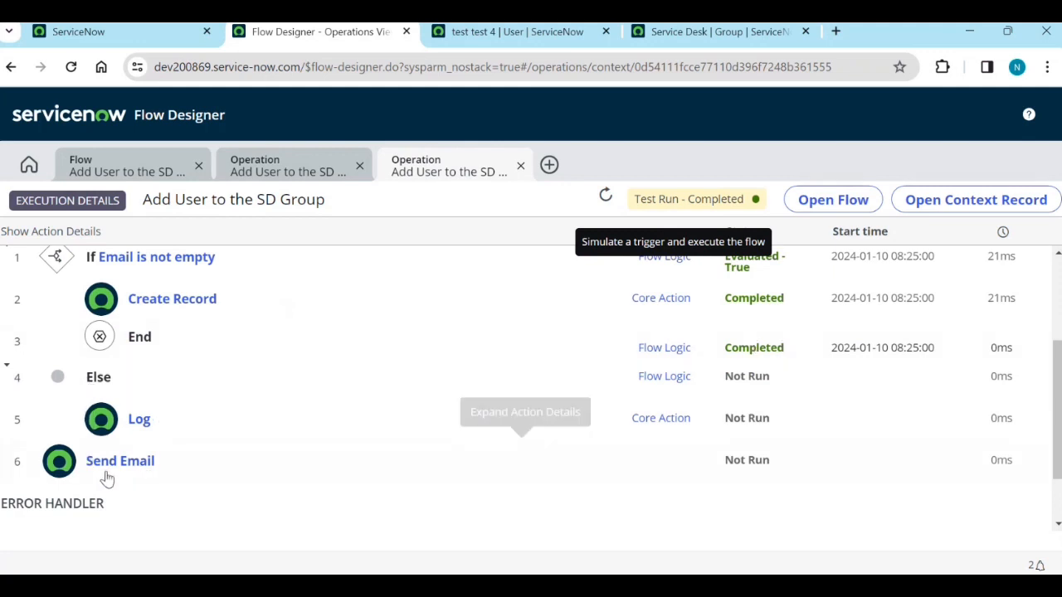
pyautogui.scroll(-1, 519, 479)
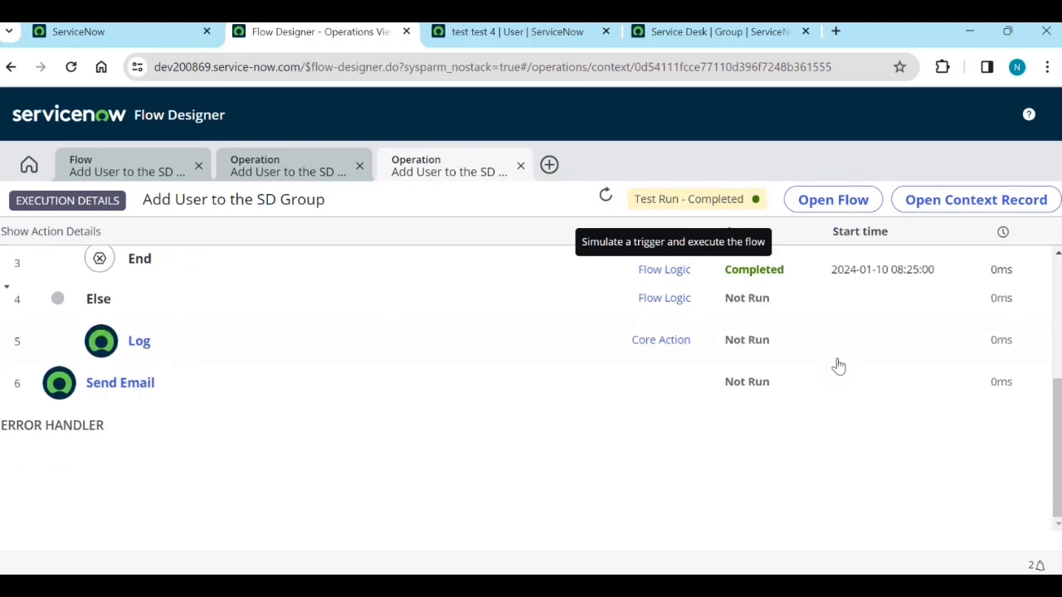
pyautogui.scroll(3, 485, 394)
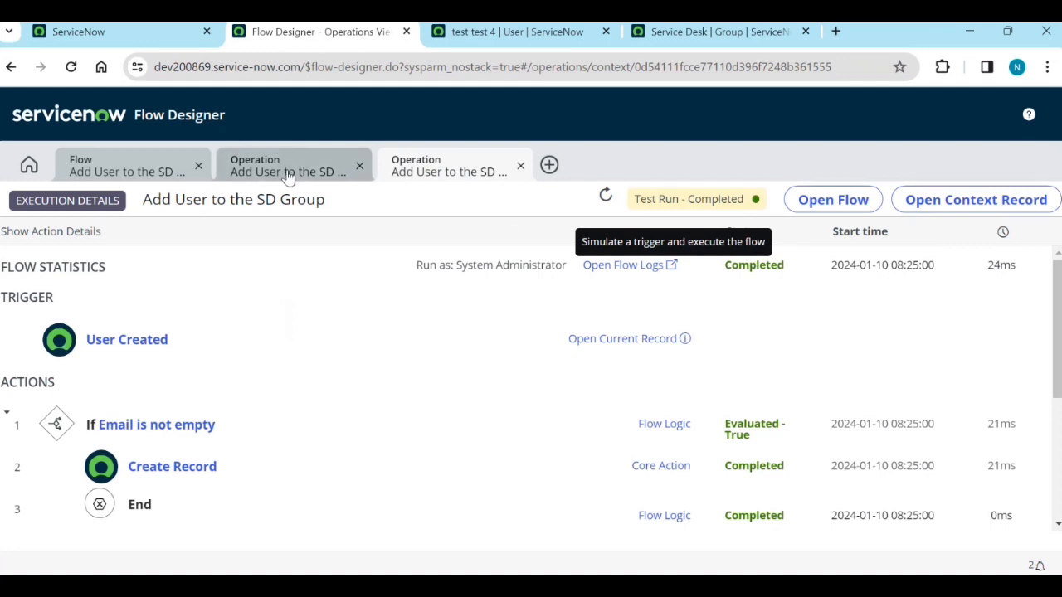
pyautogui.click(135, 166)
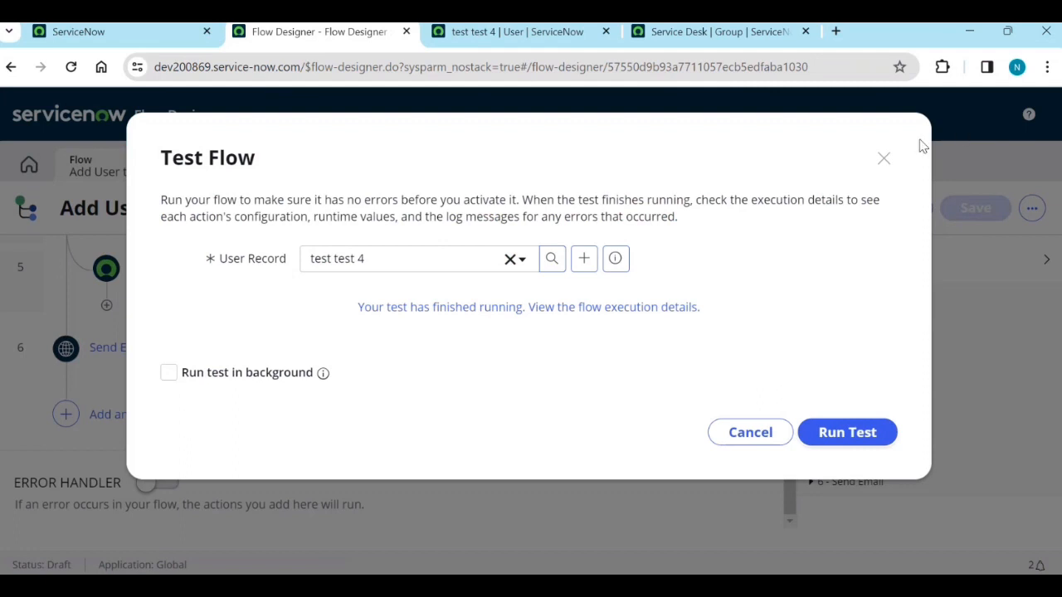
pyautogui.click(884, 158)
# Review the flow's actions and activate the Add User to the SD Group flow
pyautogui.scroll(1, 322, 447)
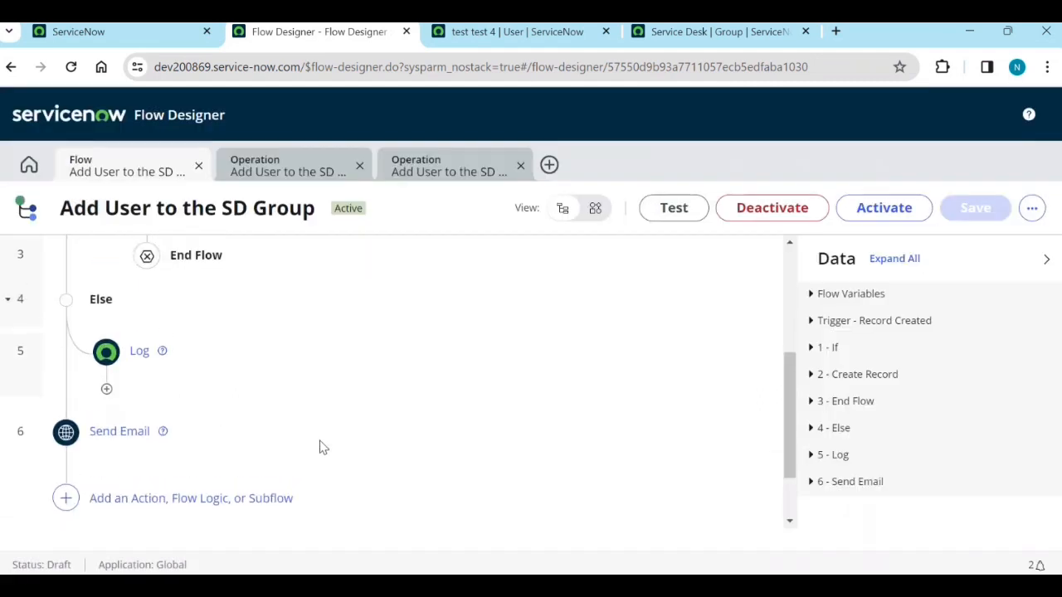
pyautogui.scroll(1, 287, 382)
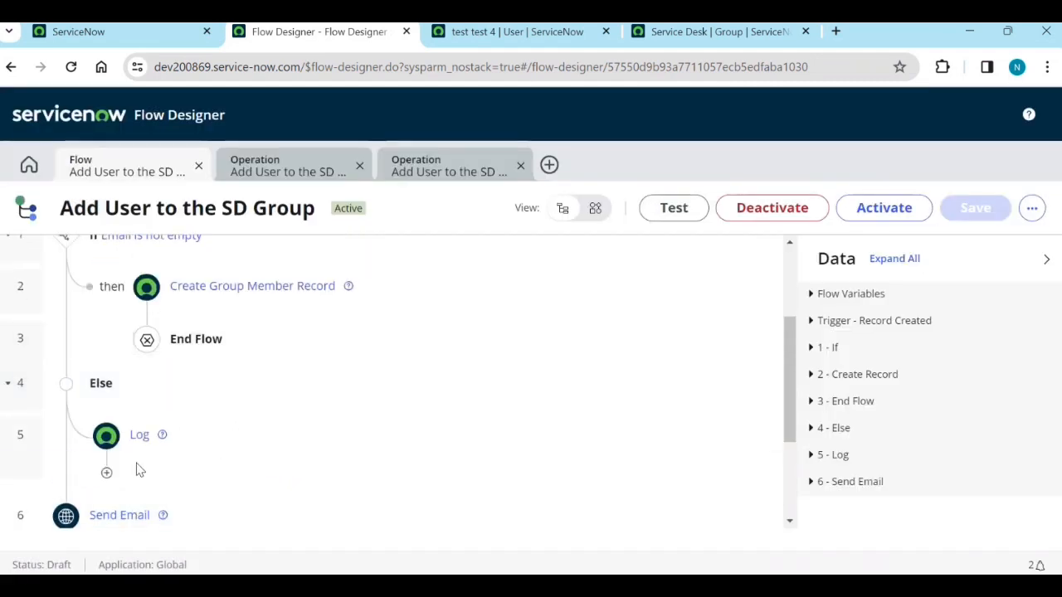
pyautogui.scroll(-1, 139, 470)
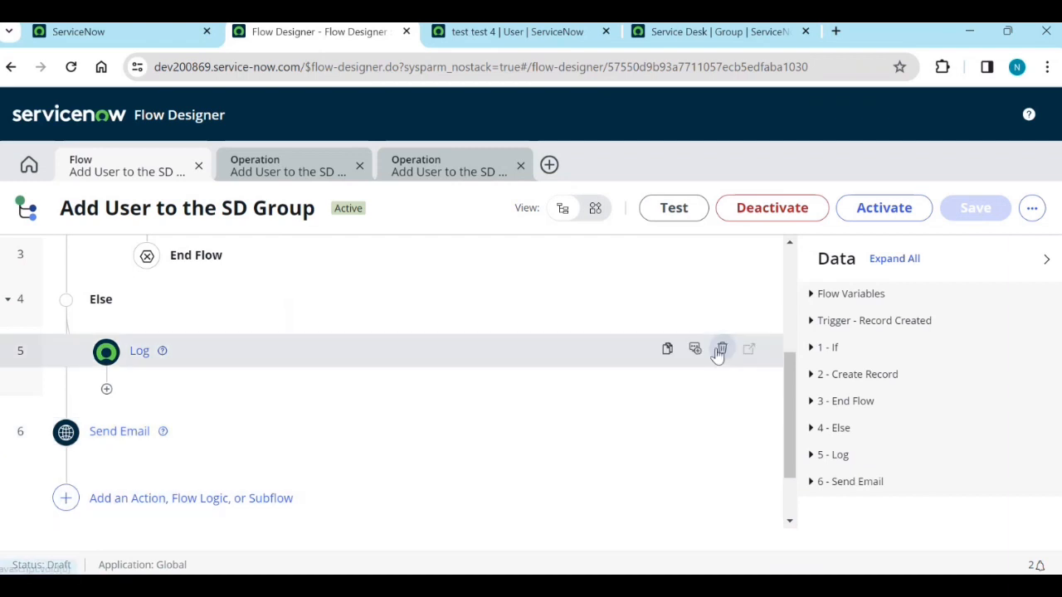
pyautogui.scroll(5, 291, 404)
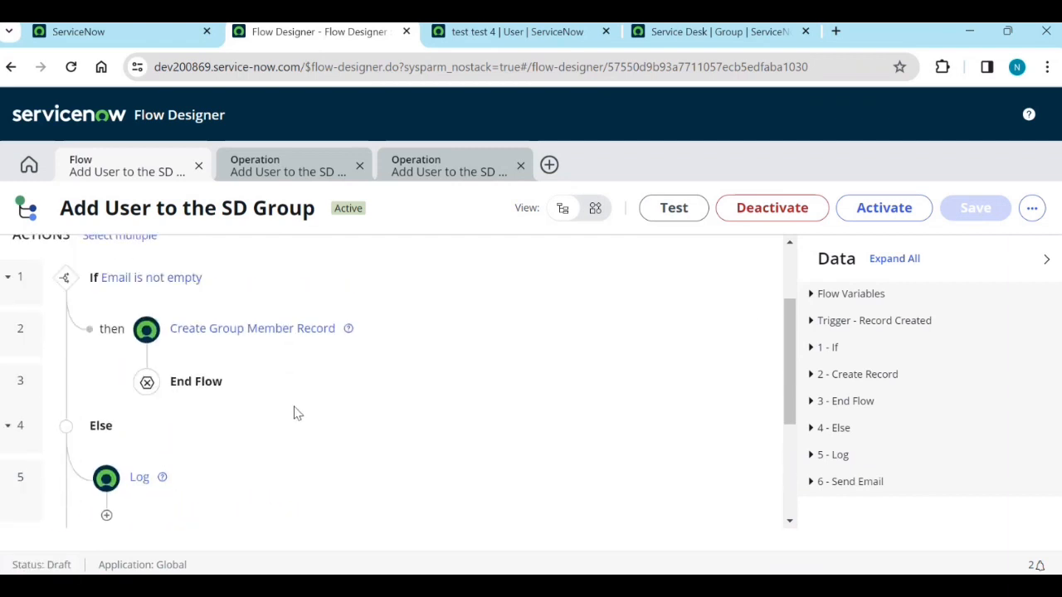
pyautogui.click(867, 221)
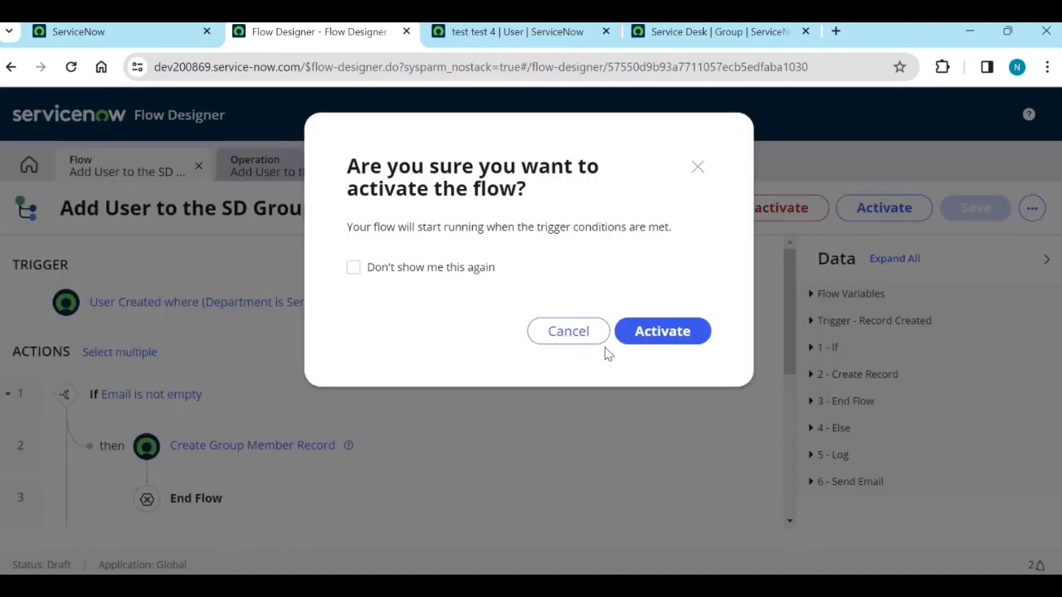
pyautogui.click(664, 335)
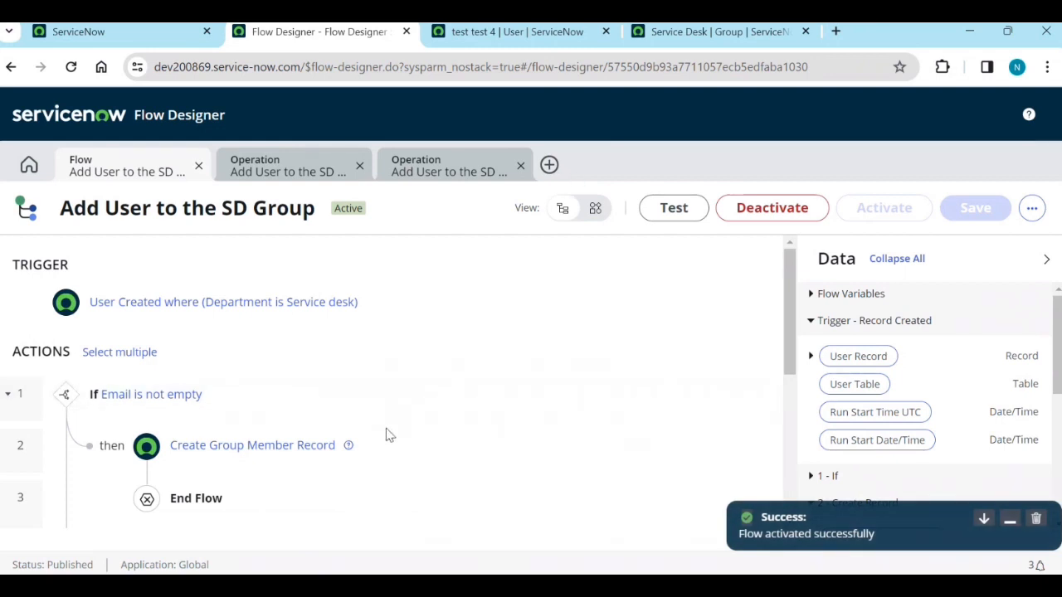
# Add a nested If as the first item inside the Email is not empty branch, before Create Group Member Record
pyautogui.scroll(-5, 385, 439)
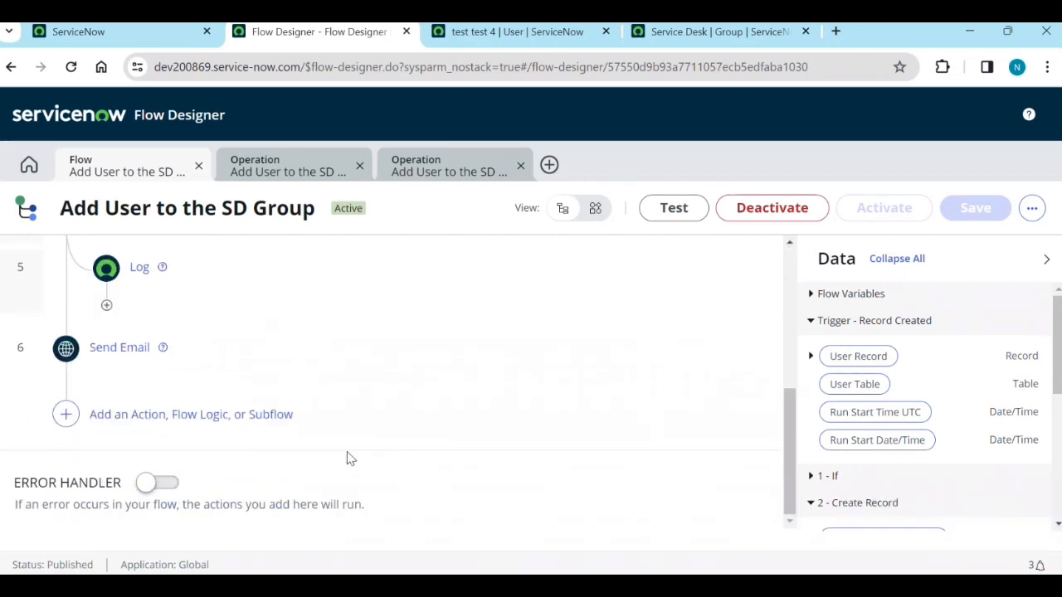
pyautogui.scroll(5, 347, 458)
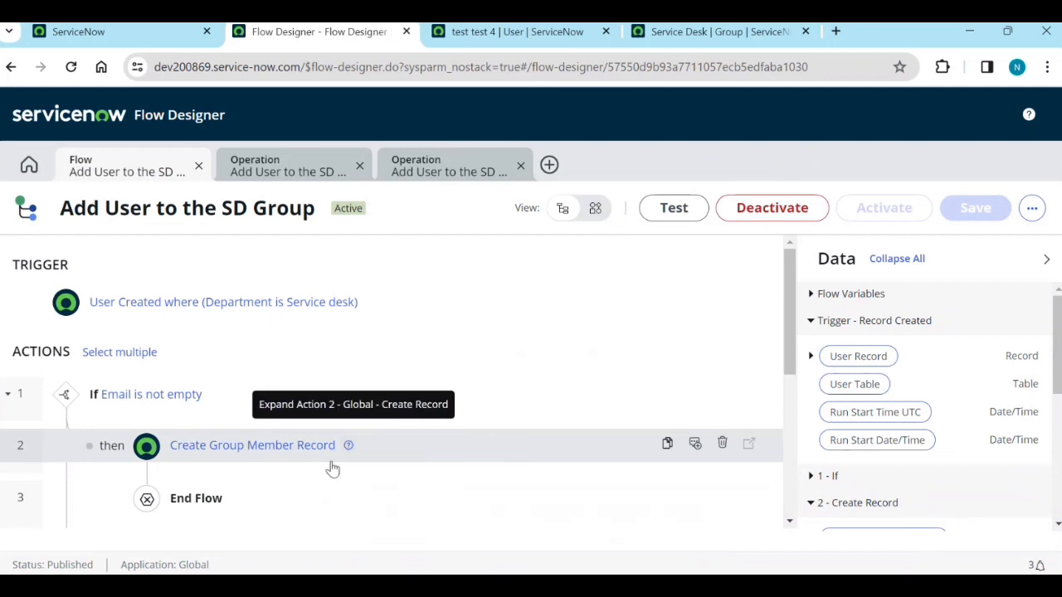
pyautogui.scroll(-2, 426, 429)
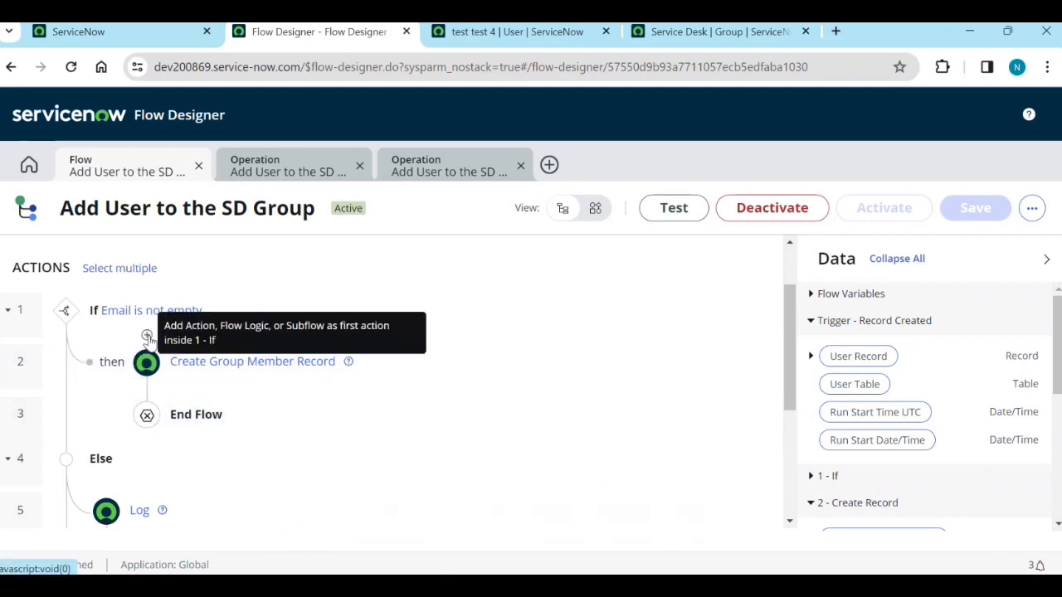
pyautogui.click(147, 337)
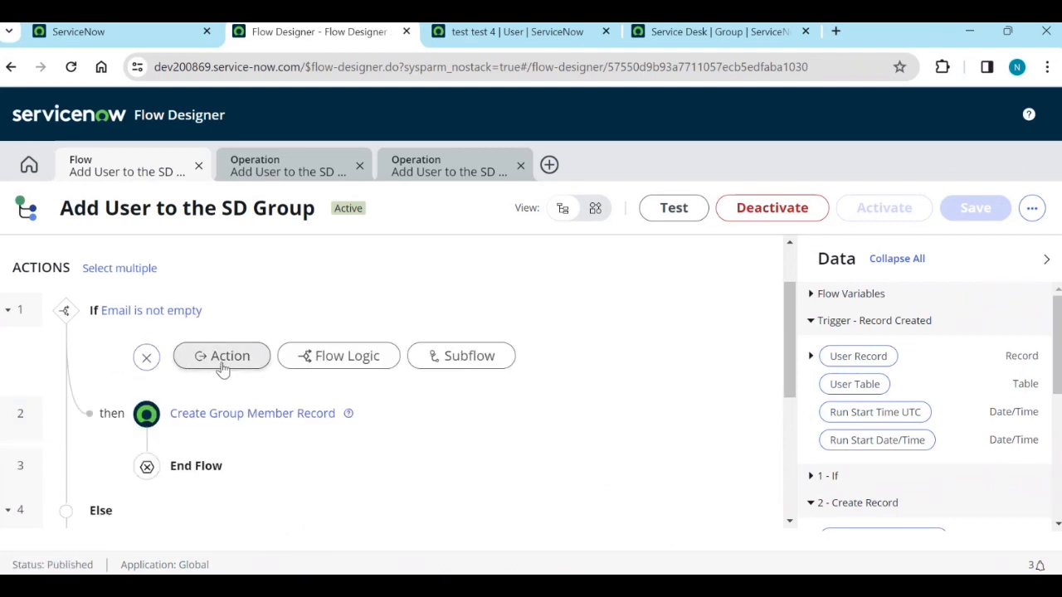
pyautogui.click(335, 366)
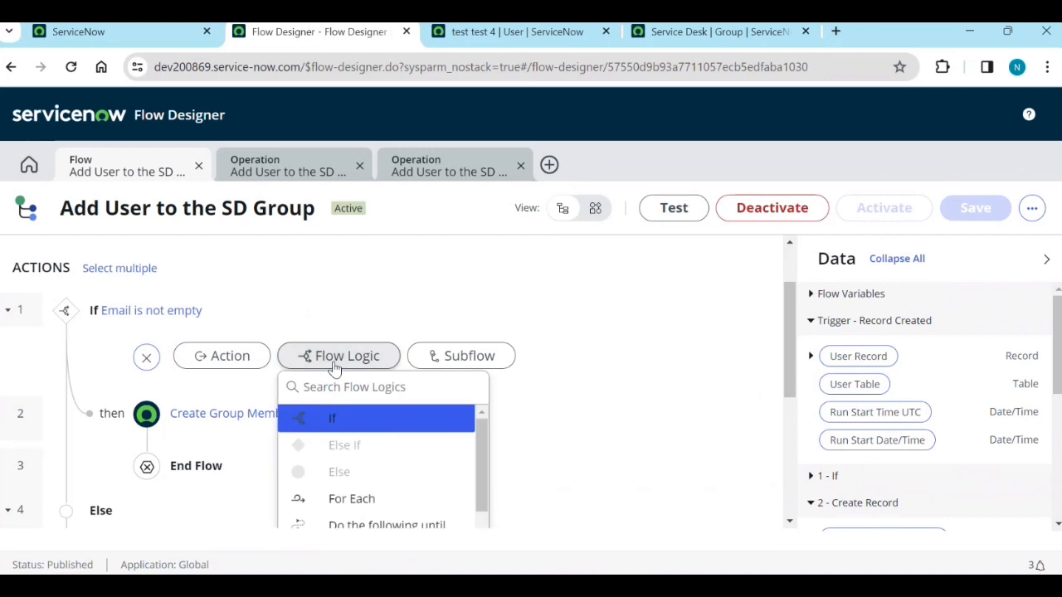
pyautogui.click(357, 416)
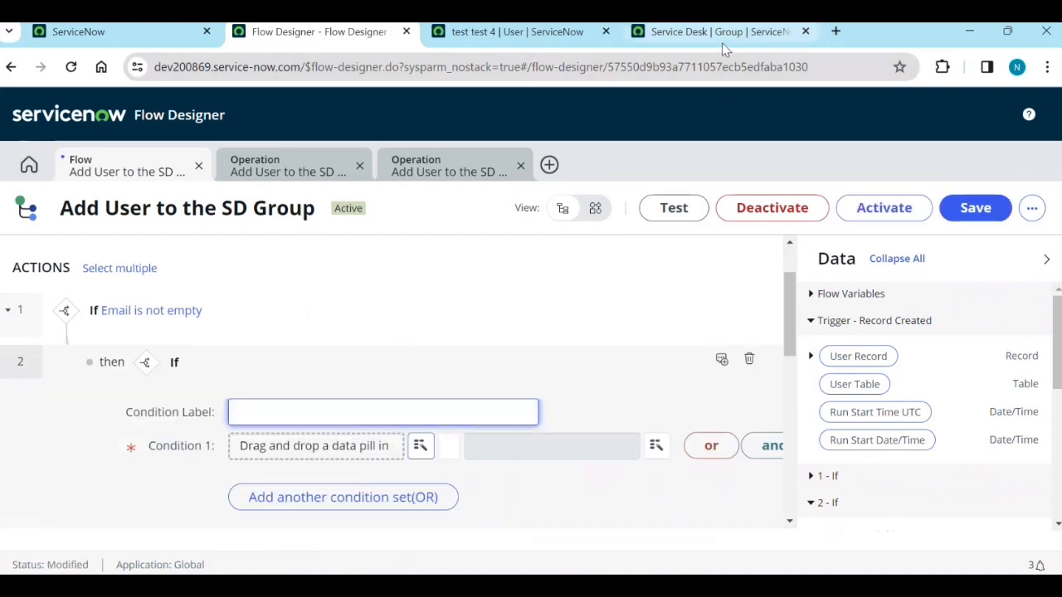
# Set the Language on the test test 4 user record to English and return to the flow
pyautogui.click(521, 35)
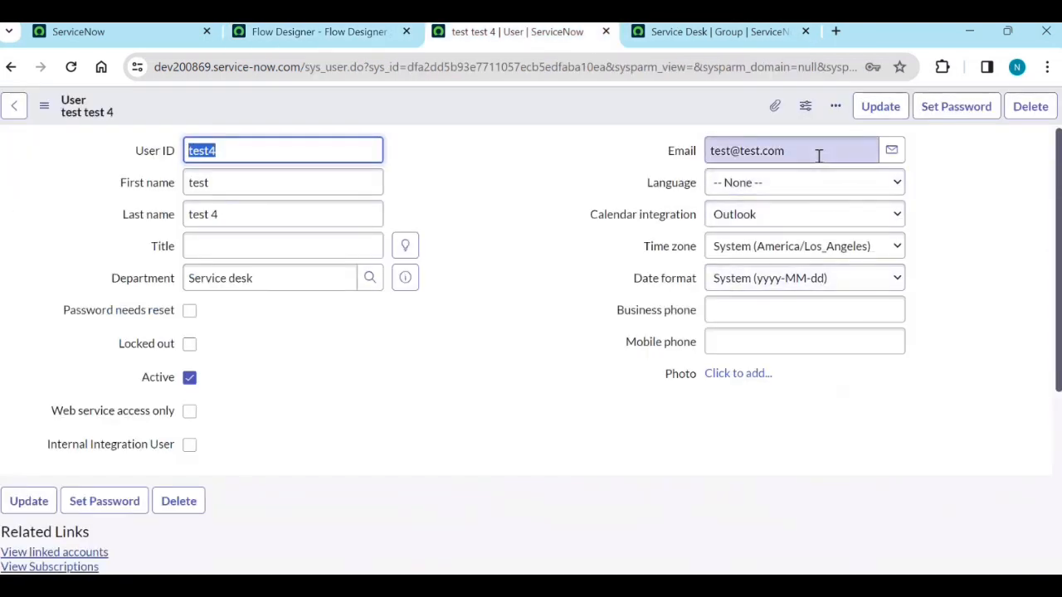
pyautogui.click(750, 196)
pyautogui.click(753, 218)
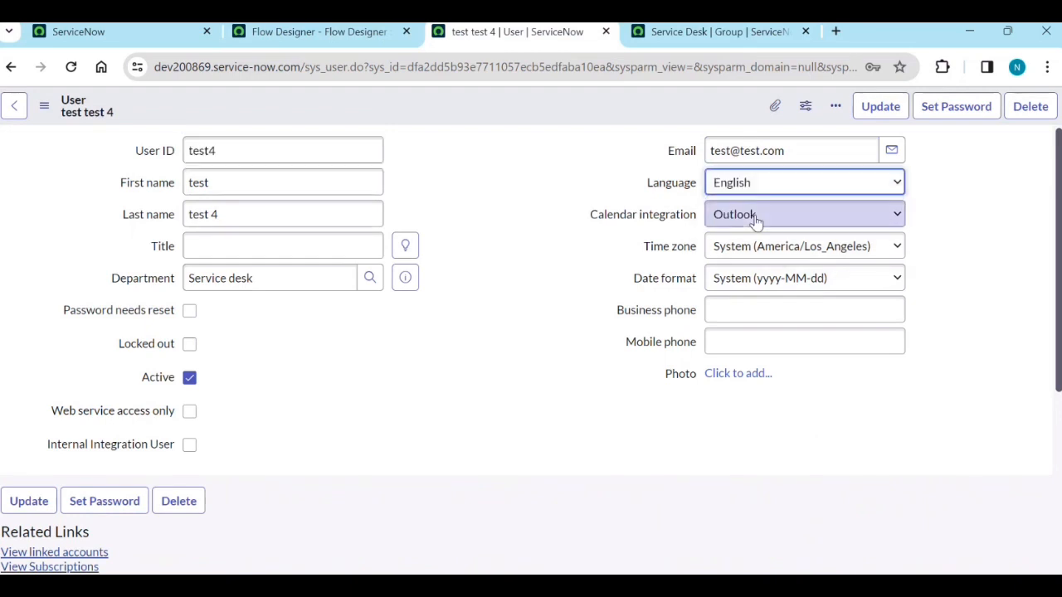
pyautogui.click(320, 26)
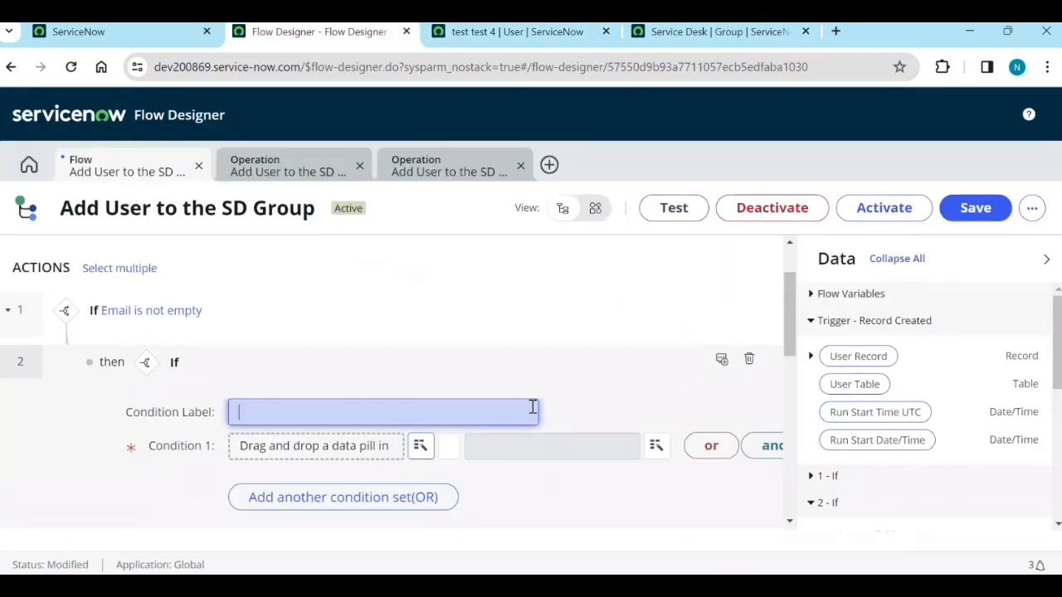
# Set the nested If's Condition 1 to the trigger User Record's Language is English
pyautogui.click(812, 357)
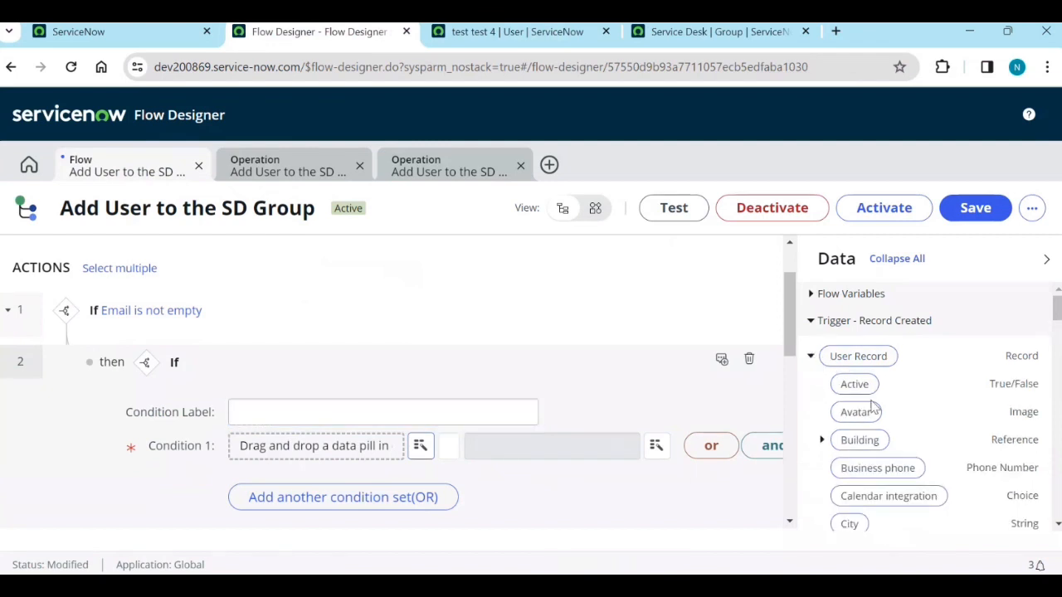
pyautogui.scroll(-2, 872, 410)
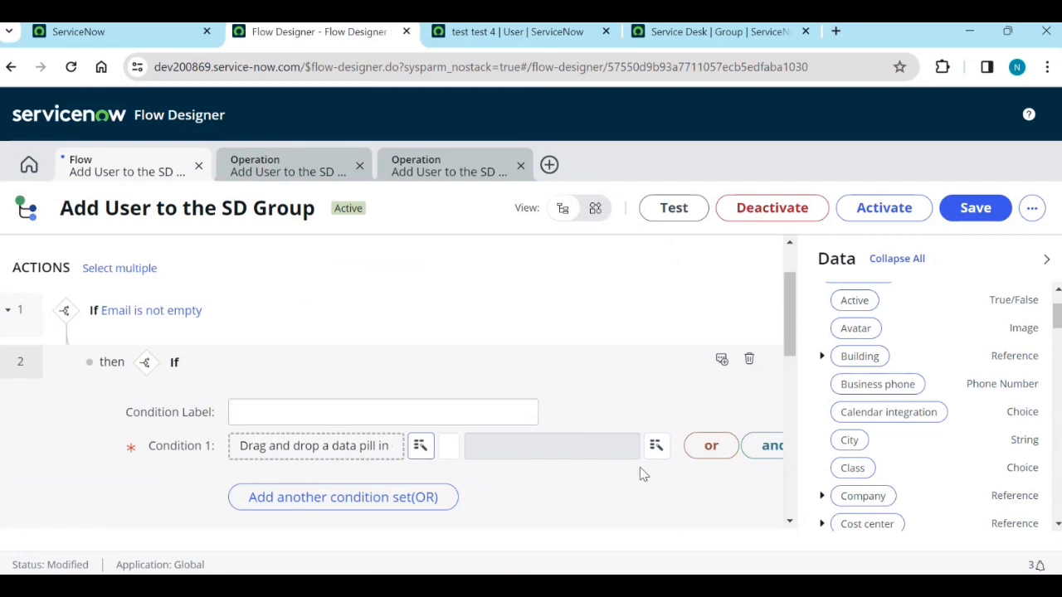
pyautogui.scroll(-4, 896, 452)
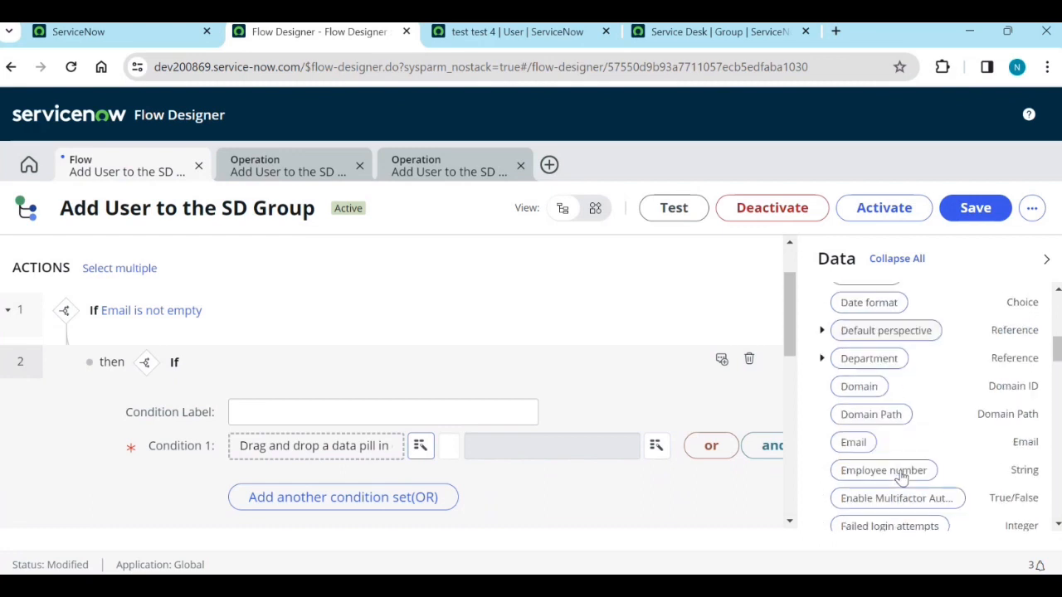
pyautogui.scroll(-5, 877, 455)
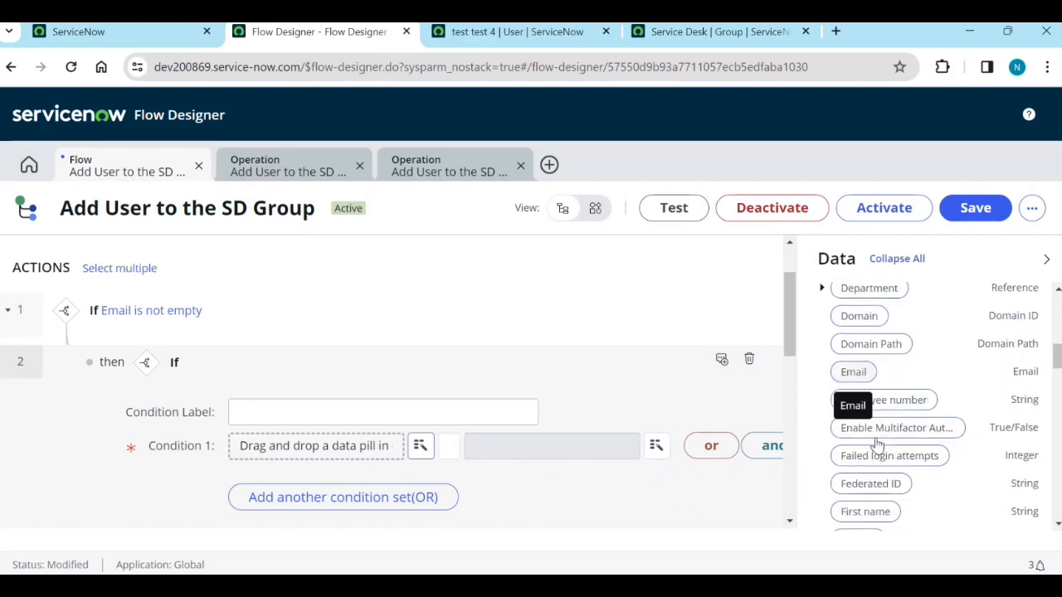
pyautogui.scroll(-5, 891, 497)
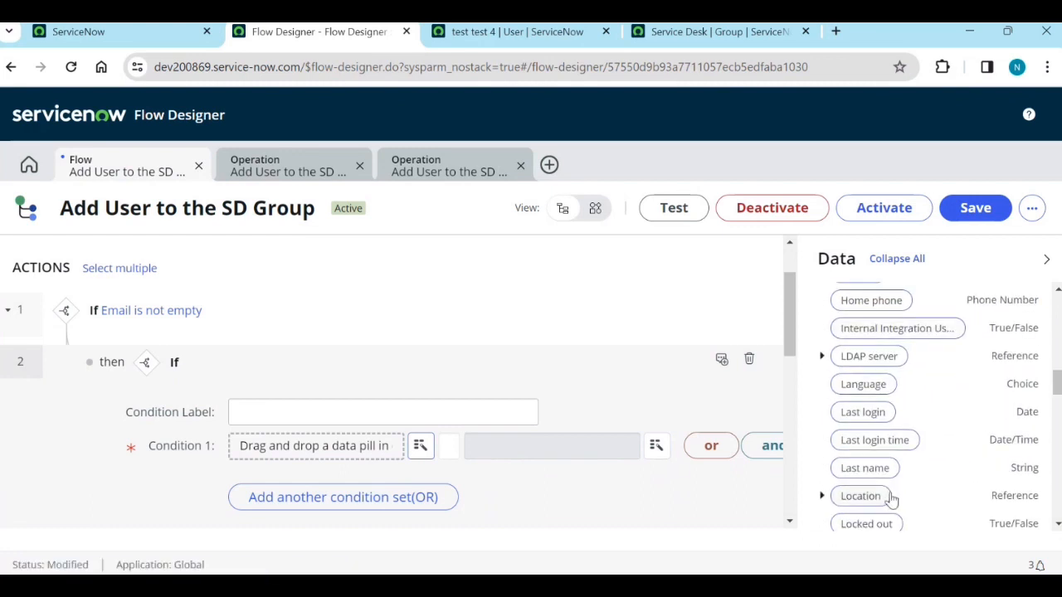
pyautogui.scroll(-3, 889, 500)
pyautogui.scroll(-4, 867, 473)
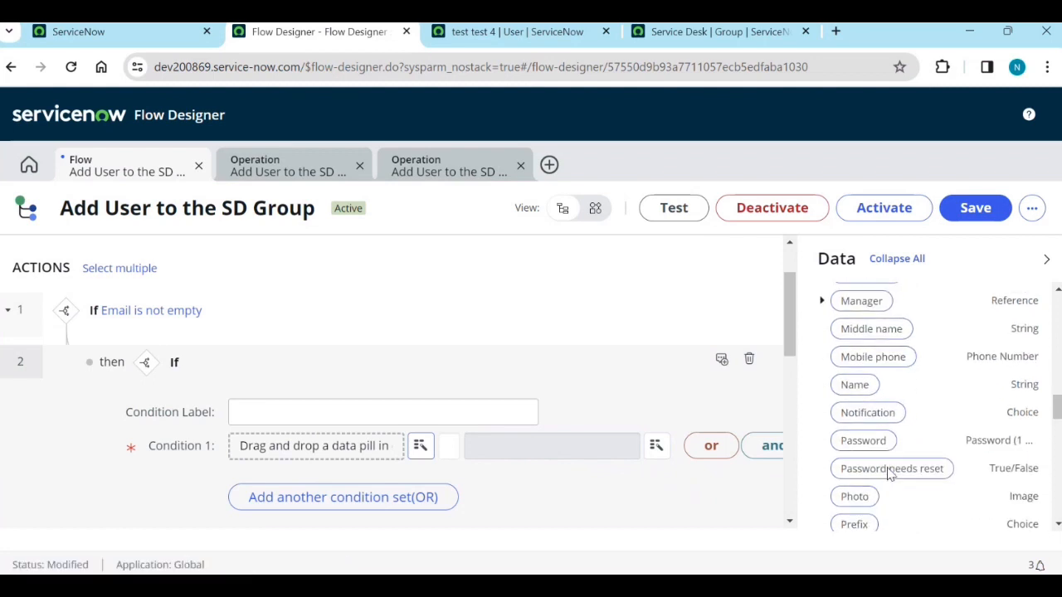
pyautogui.scroll(-2, 887, 481)
pyautogui.scroll(-6, 888, 486)
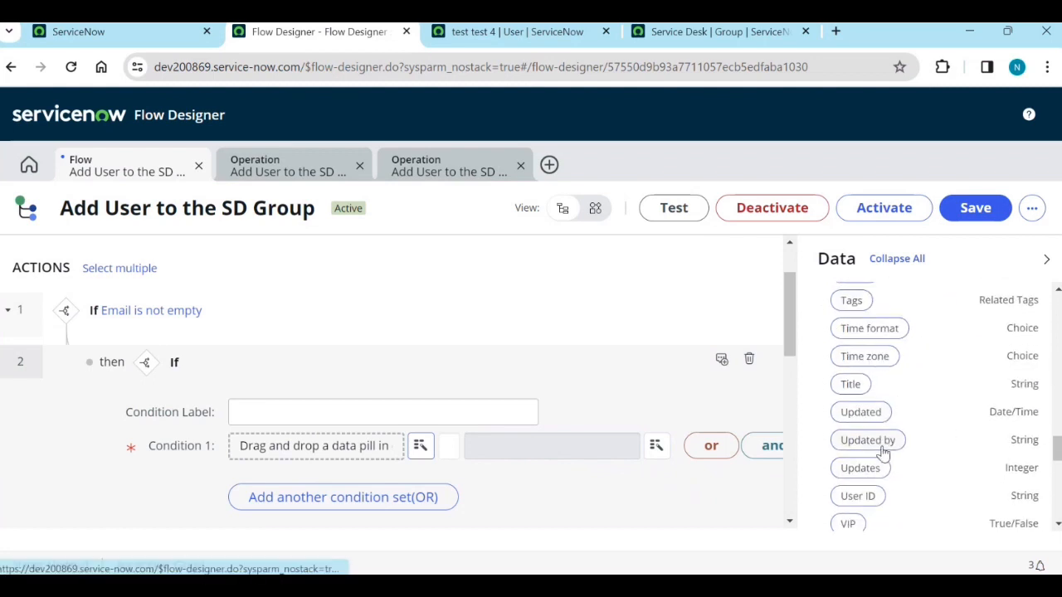
pyautogui.scroll(6, 882, 448)
pyautogui.scroll(7, 876, 370)
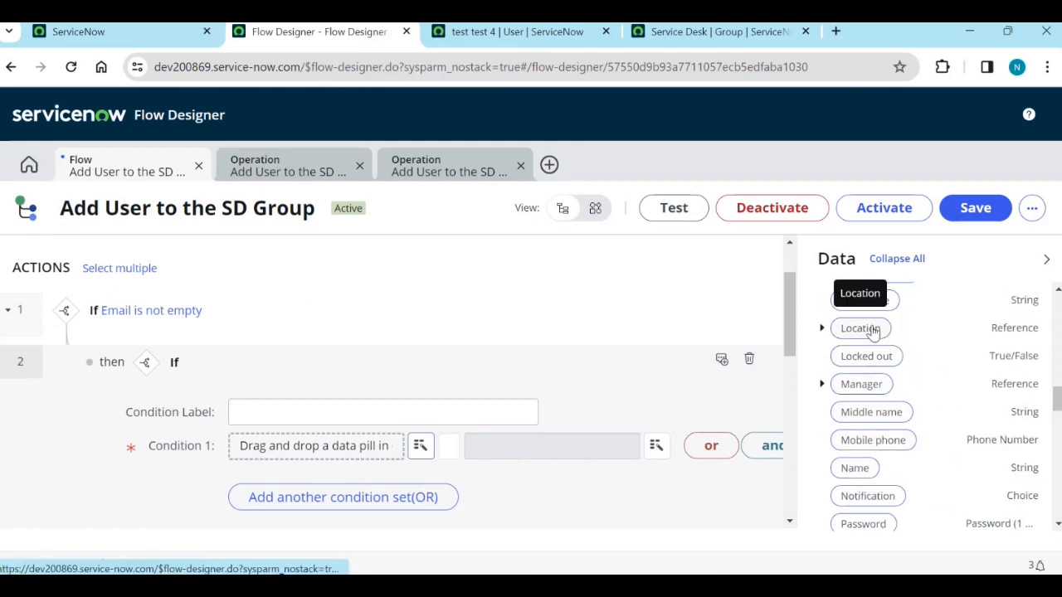
pyautogui.scroll(1, 871, 381)
pyautogui.scroll(1, 874, 376)
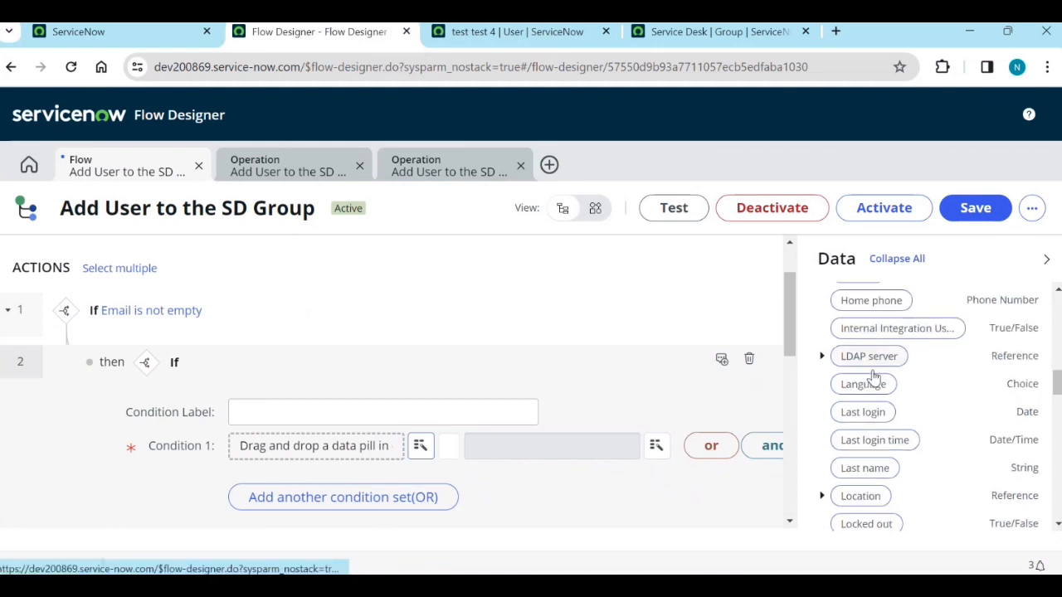
pyautogui.moveTo(866, 384); pyautogui.dragTo(274, 452)
pyautogui.click(560, 448)
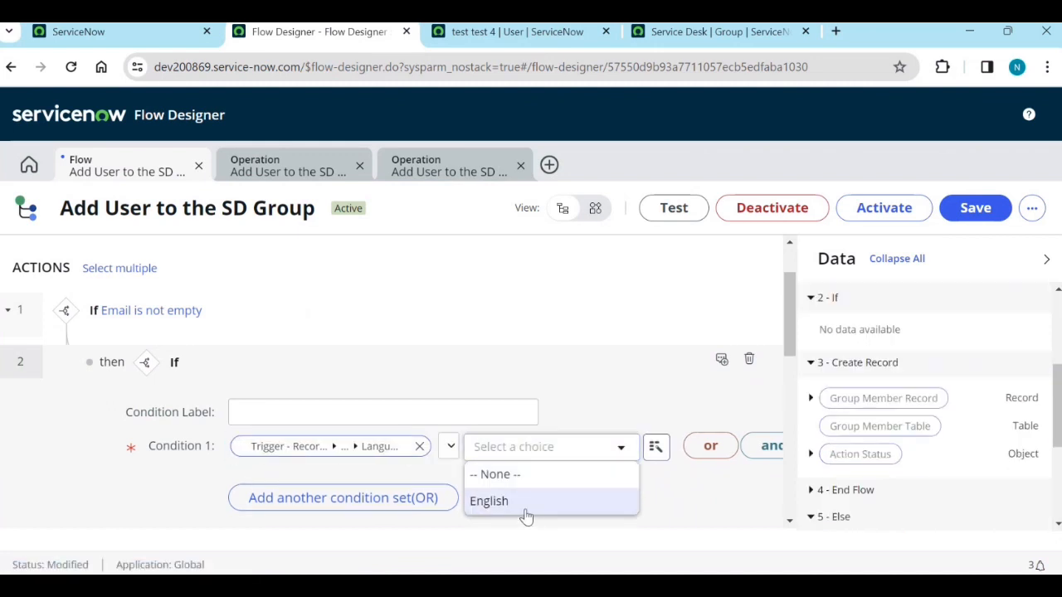
pyautogui.click(526, 507)
# Label the nested If condition "Lang is english" and apply it
pyautogui.click(354, 400)
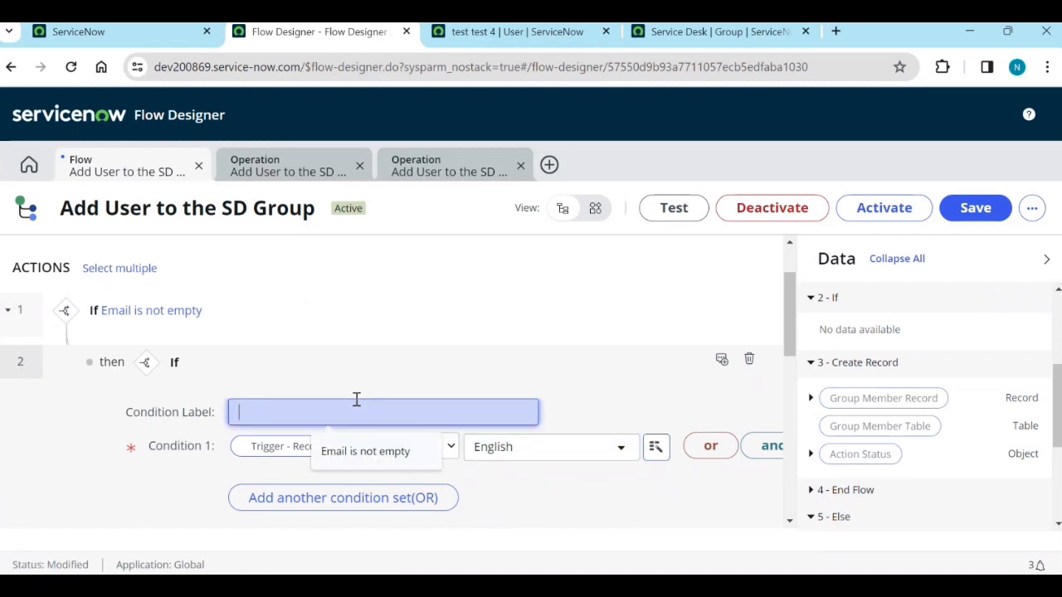
pyautogui.write('Lang is english')
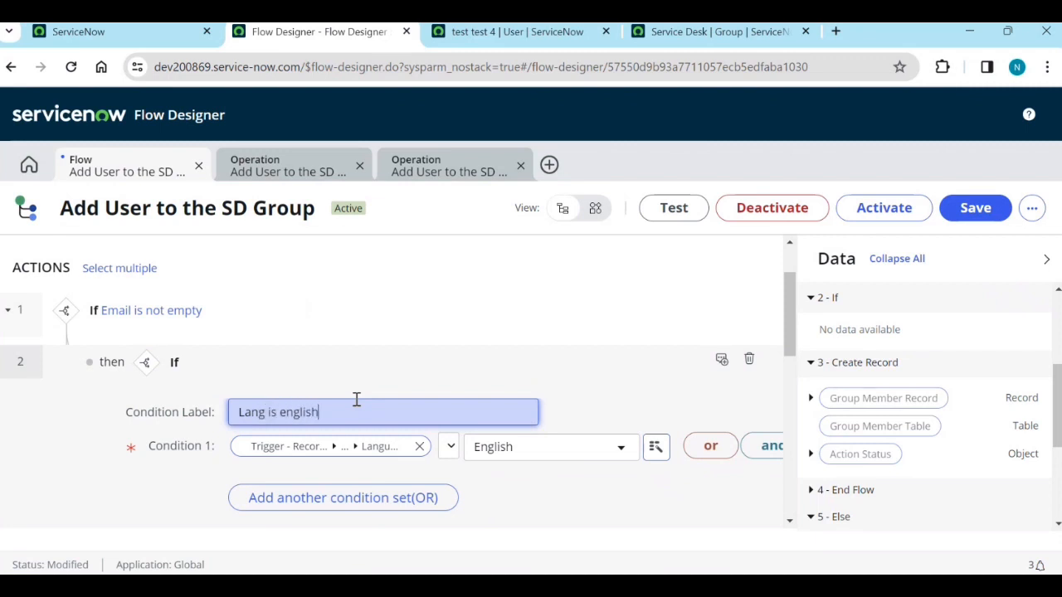
pyautogui.scroll(-2, 457, 467)
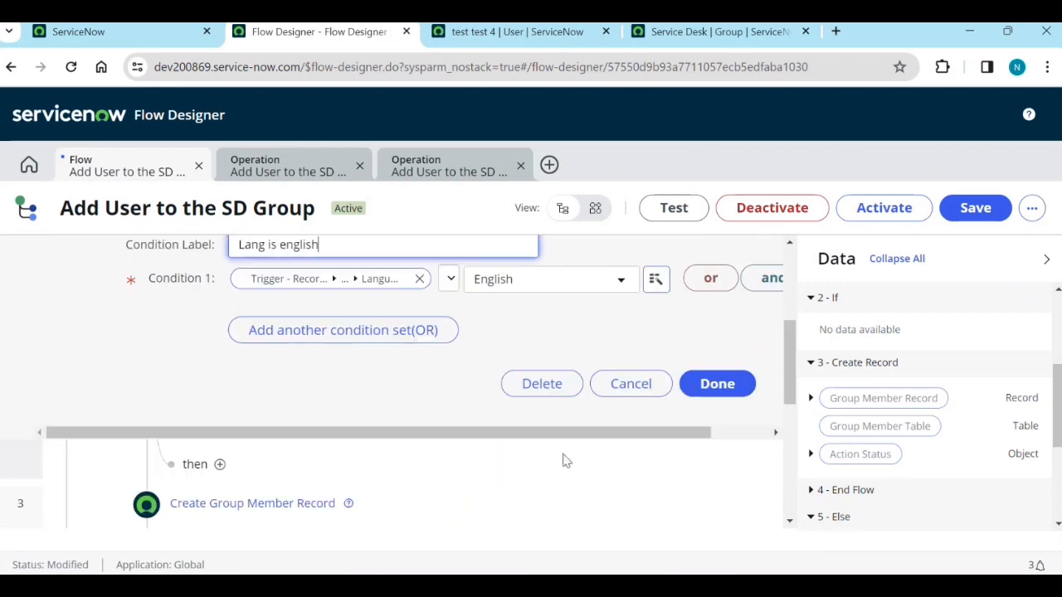
pyautogui.click(720, 383)
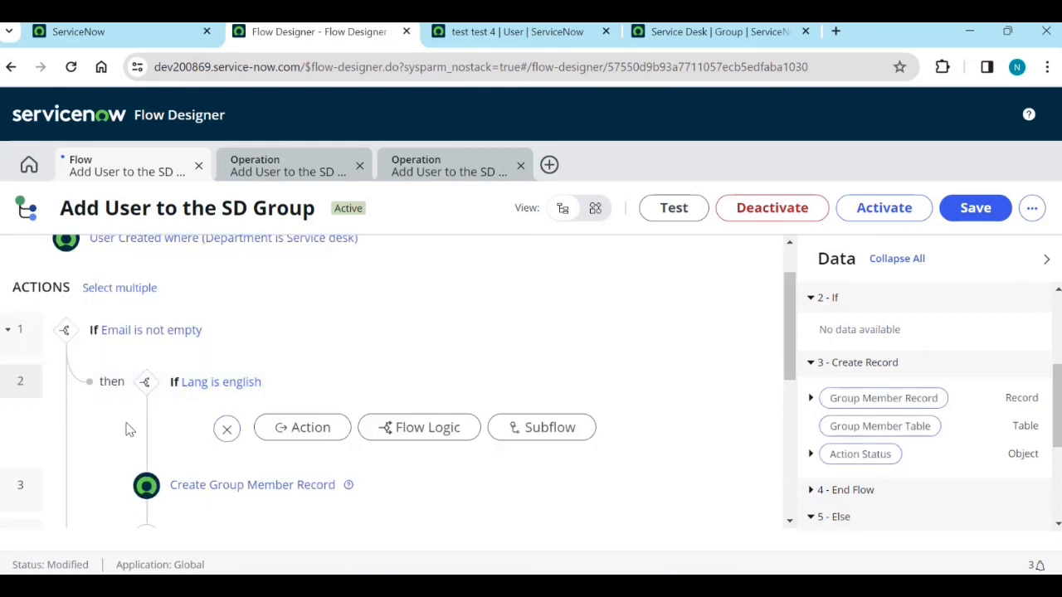
# Duplicate the Create Group Member Record action and try to move one copy into the Lang is english branch
pyautogui.scroll(-1, 315, 502)
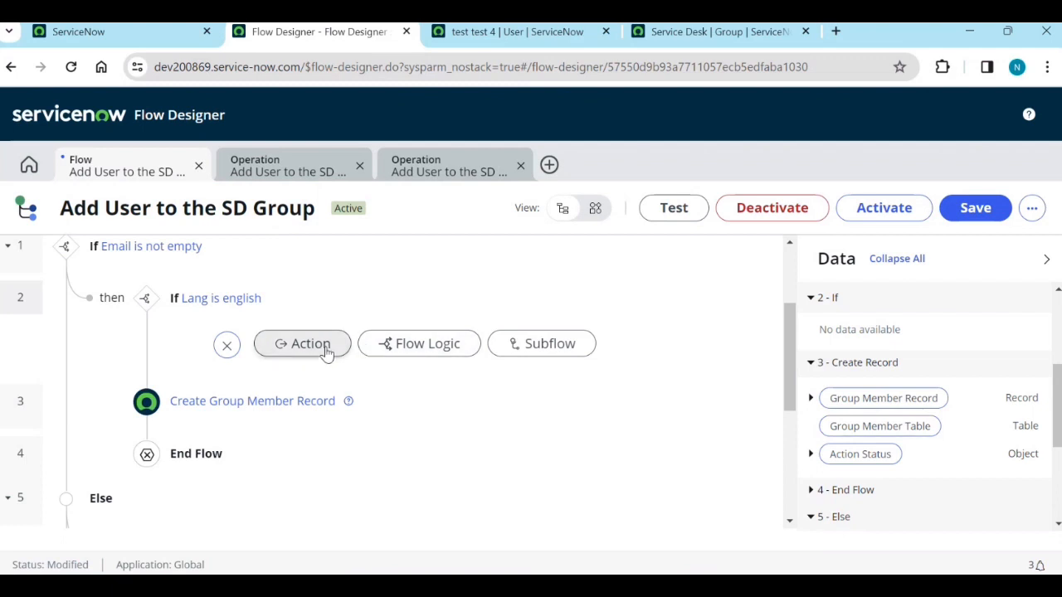
pyautogui.rightClick(292, 402)
pyautogui.click(668, 403)
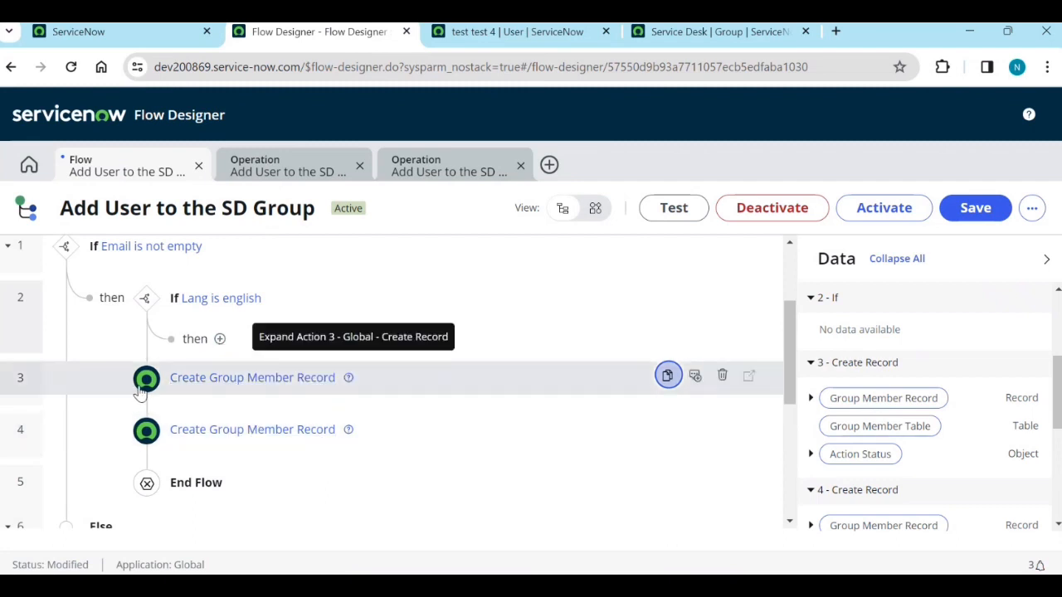
pyautogui.moveTo(146, 379); pyautogui.dragTo(219, 339)
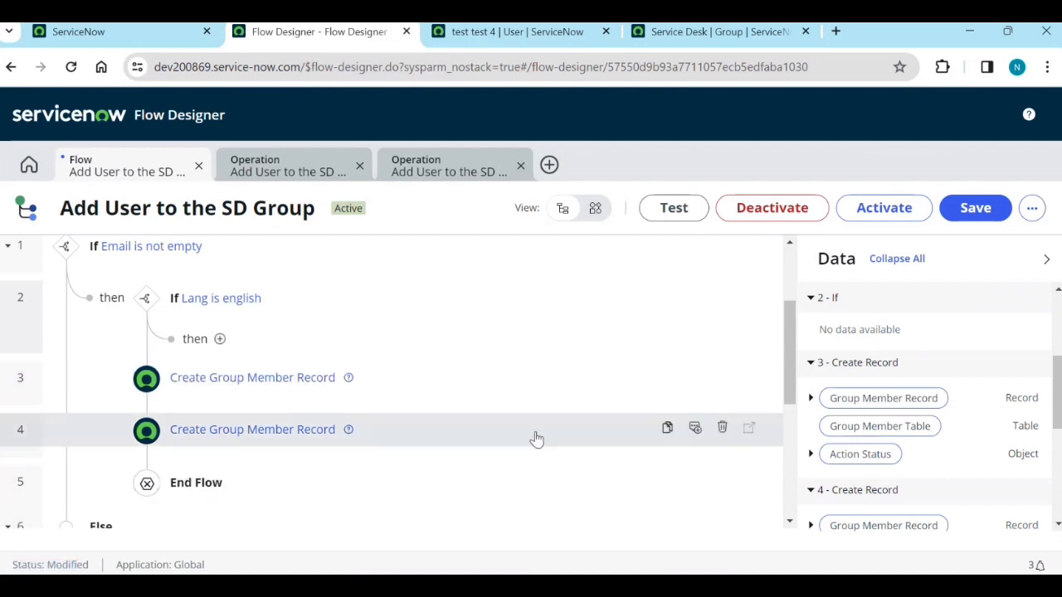
# Open the list of available actions for the Lang is english branch
pyautogui.click(219, 339)
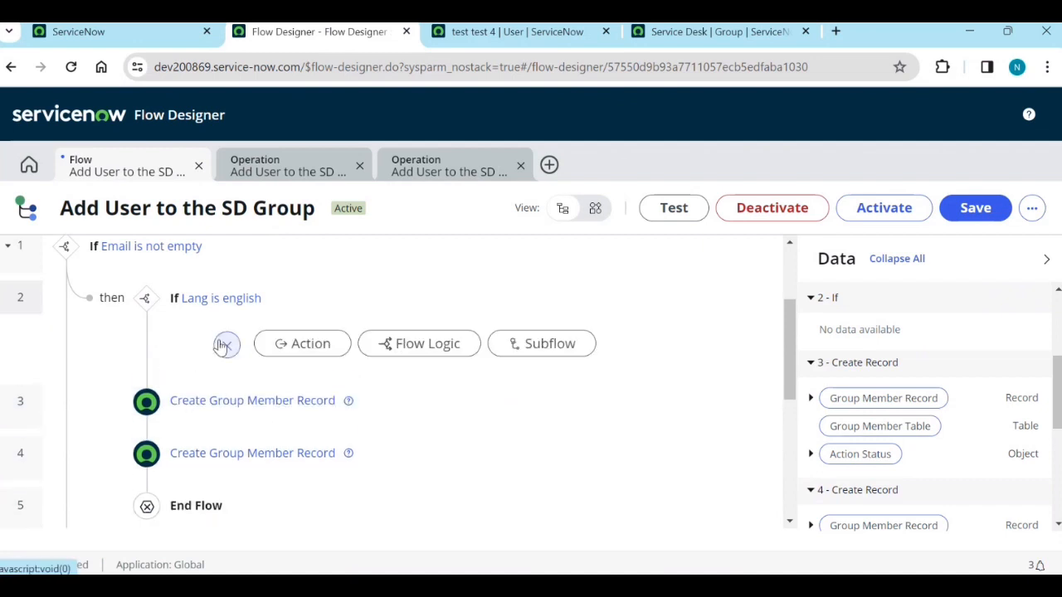
pyautogui.click(298, 349)
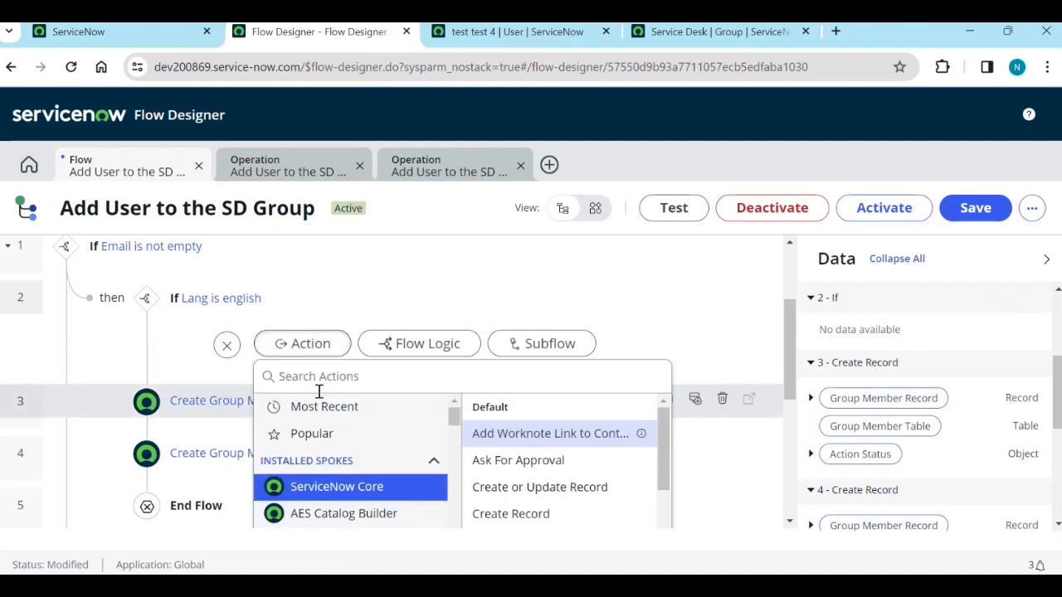
pyautogui.scroll(1, 266, 386)
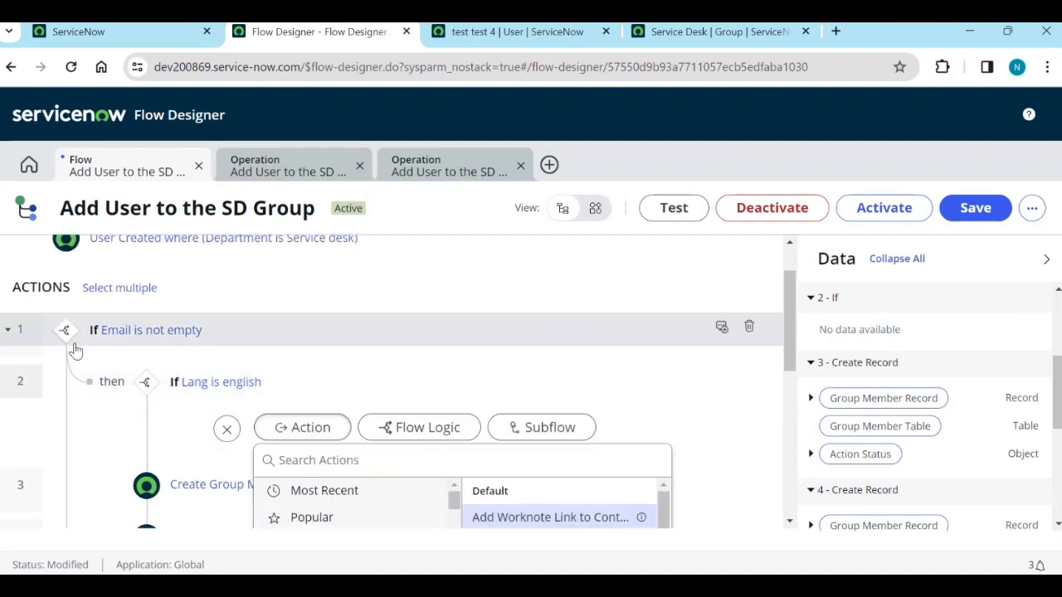
pyautogui.scroll(-1, 420, 386)
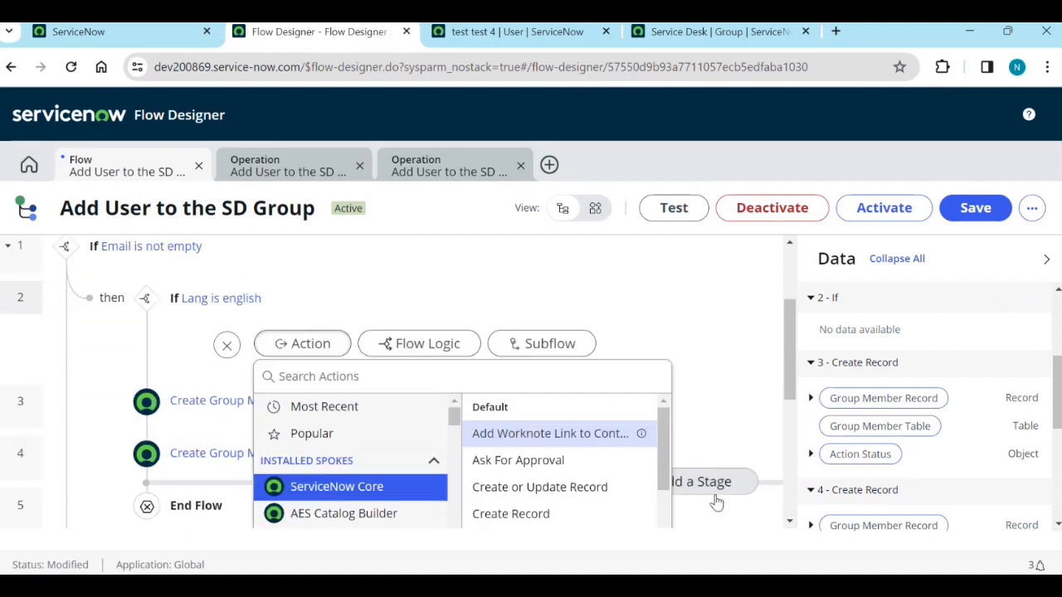
# Reload the flow and discard its unsaved changes, including the nested If
pyautogui.click(70, 67)
pyautogui.click(589, 175)
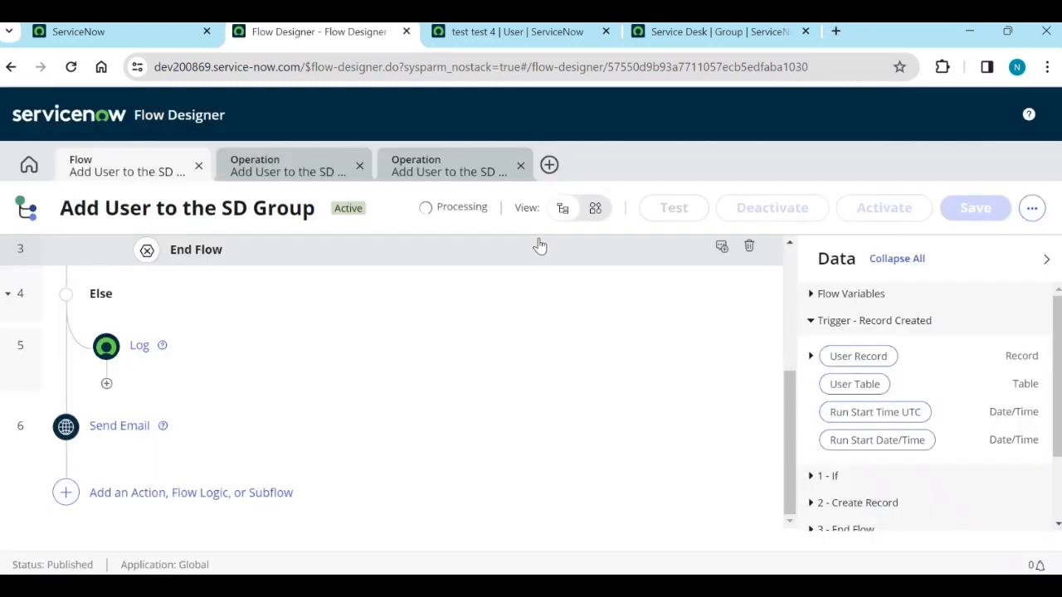
# Change the flow's trigger from record creation to Daily and accept deleting the references to the user record
pyautogui.scroll(5, 260, 462)
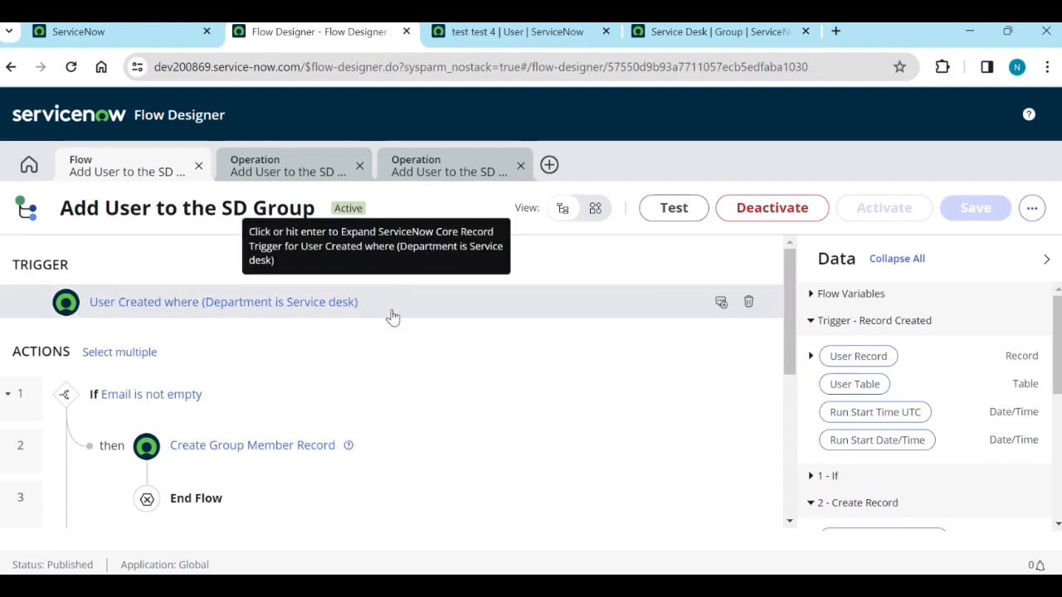
pyautogui.click(316, 314)
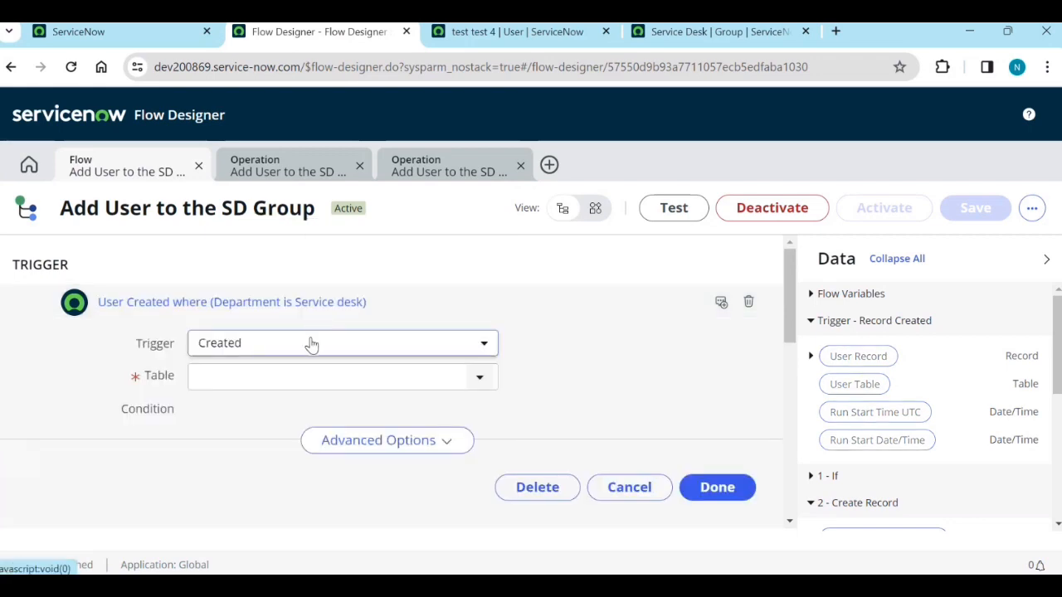
pyautogui.click(304, 357)
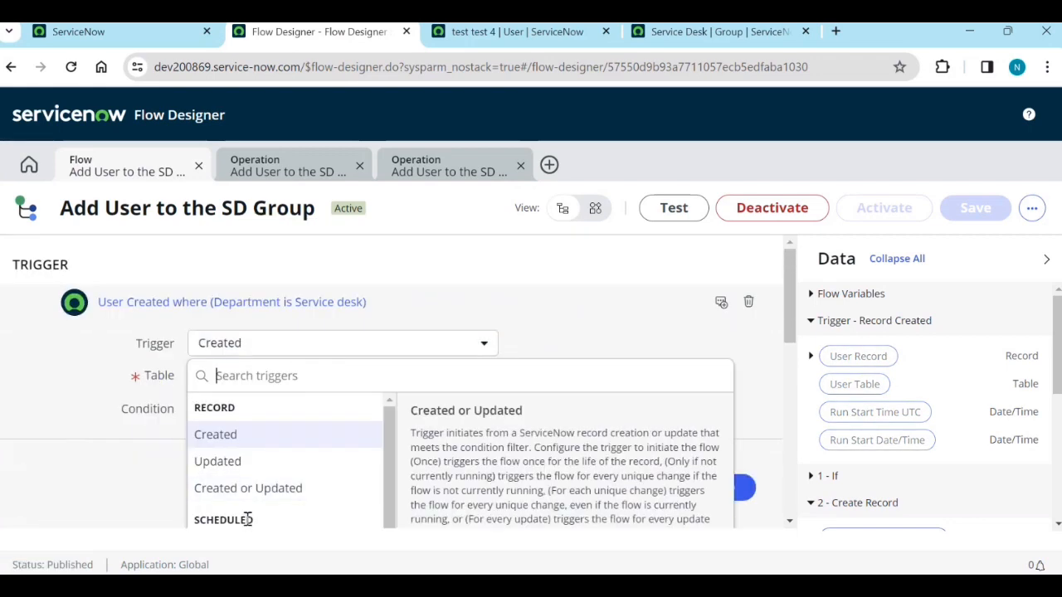
pyautogui.scroll(-1, 248, 513)
pyautogui.click(232, 475)
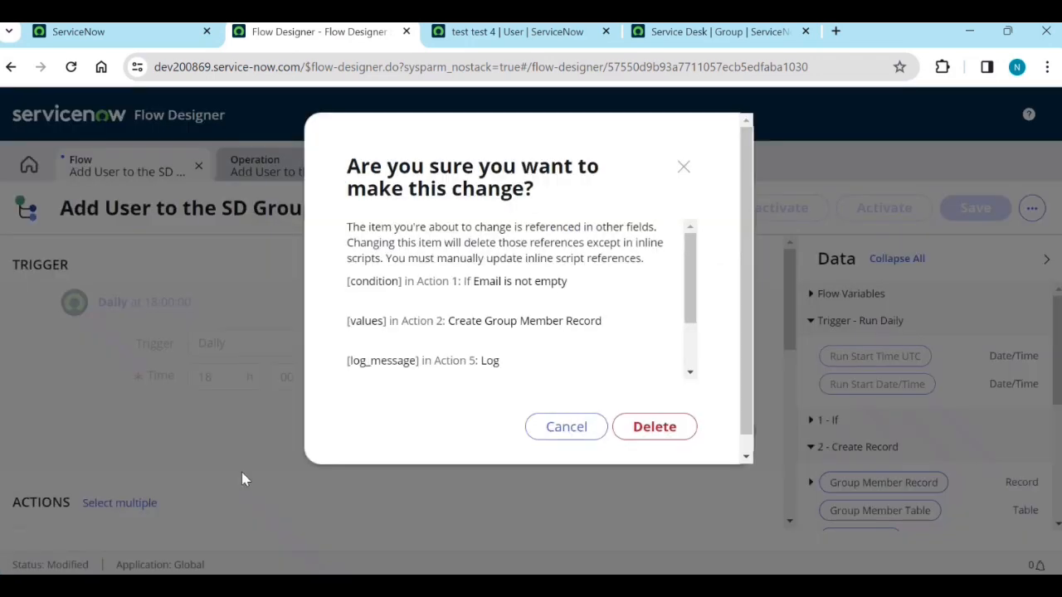
pyautogui.click(657, 433)
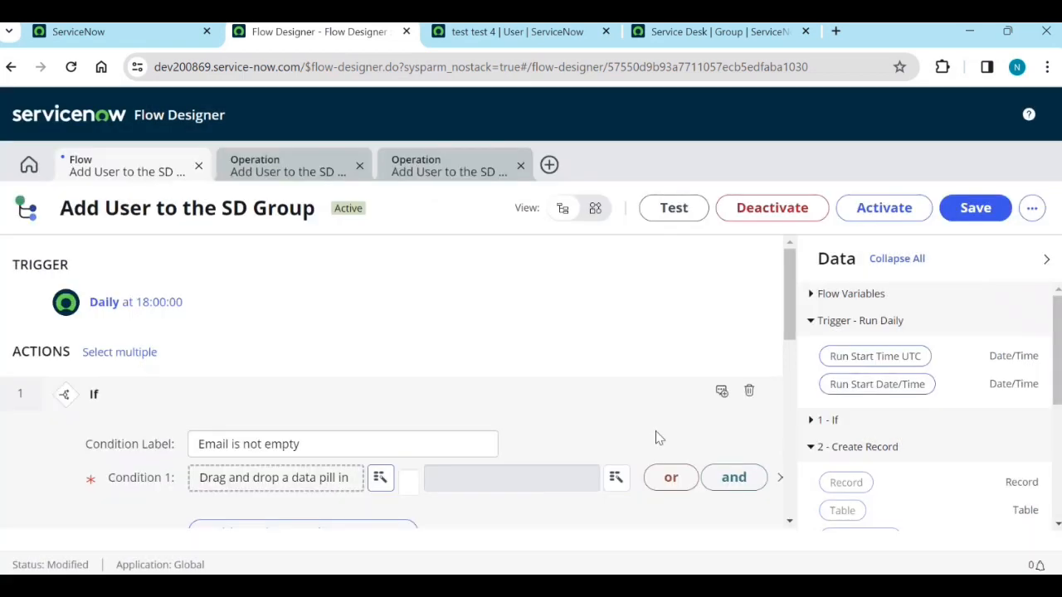
# Edit the flow's trigger and change its type to Run Once
pyautogui.click(150, 309)
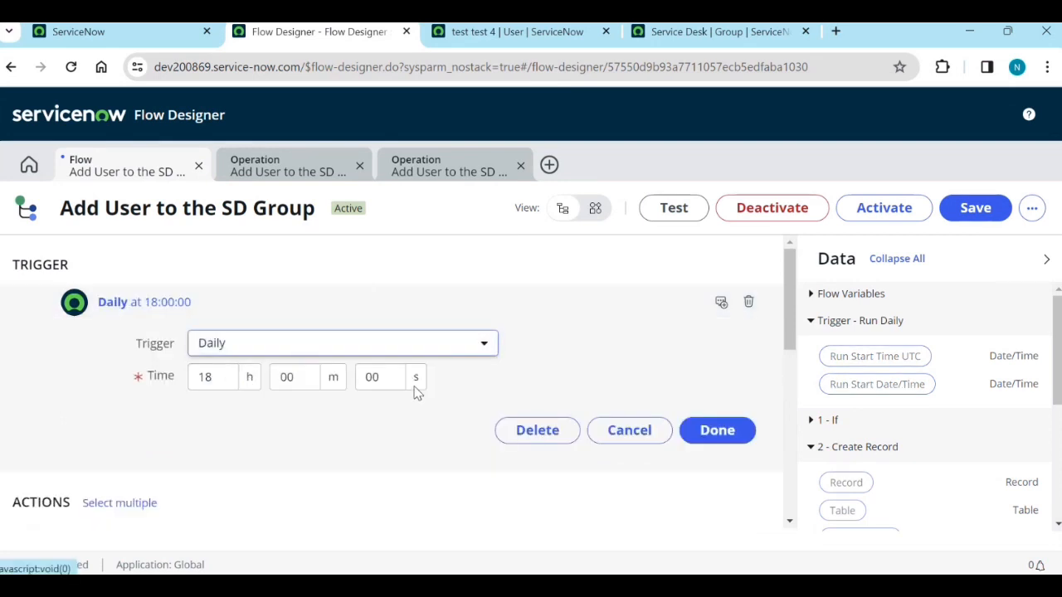
pyautogui.click(453, 354)
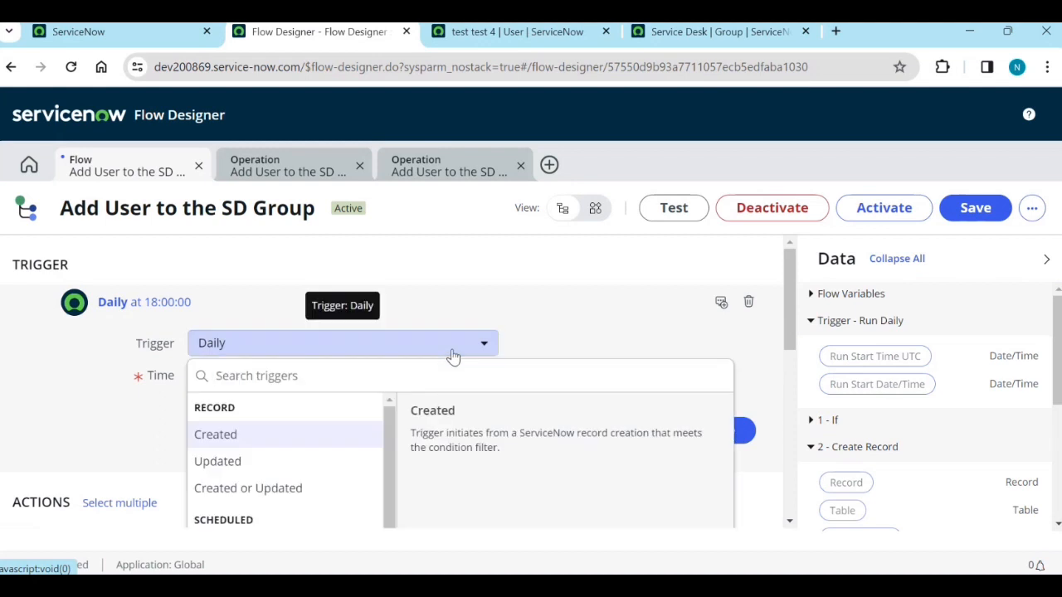
pyautogui.scroll(-3, 371, 434)
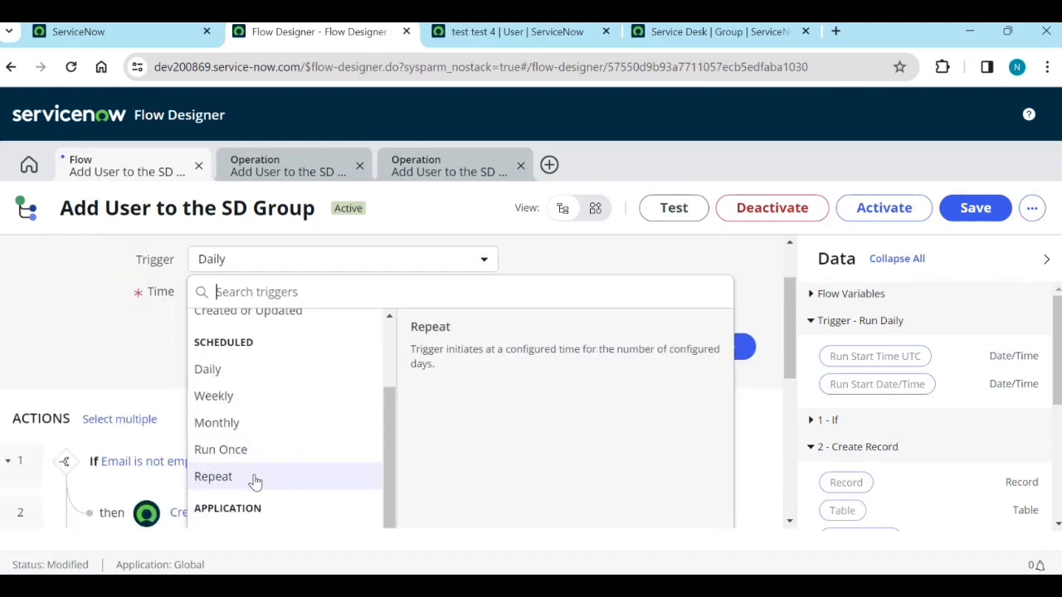
pyautogui.click(264, 453)
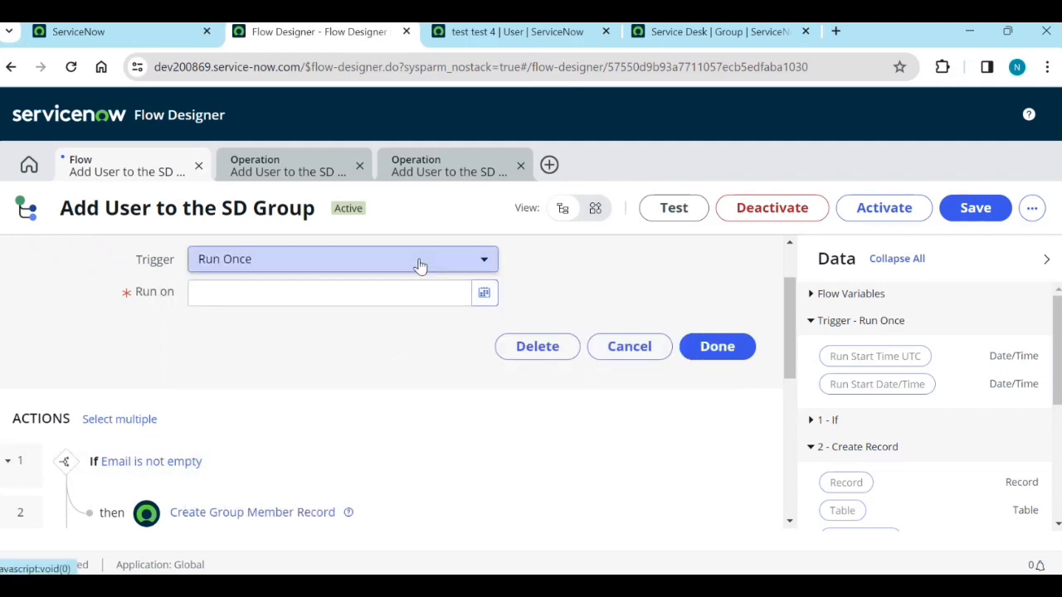
# Set the trigger type back to Daily and apply it with the time 18:00:00
pyautogui.click(479, 267)
pyautogui.scroll(-2, 316, 498)
pyautogui.scroll(-3, 312, 519)
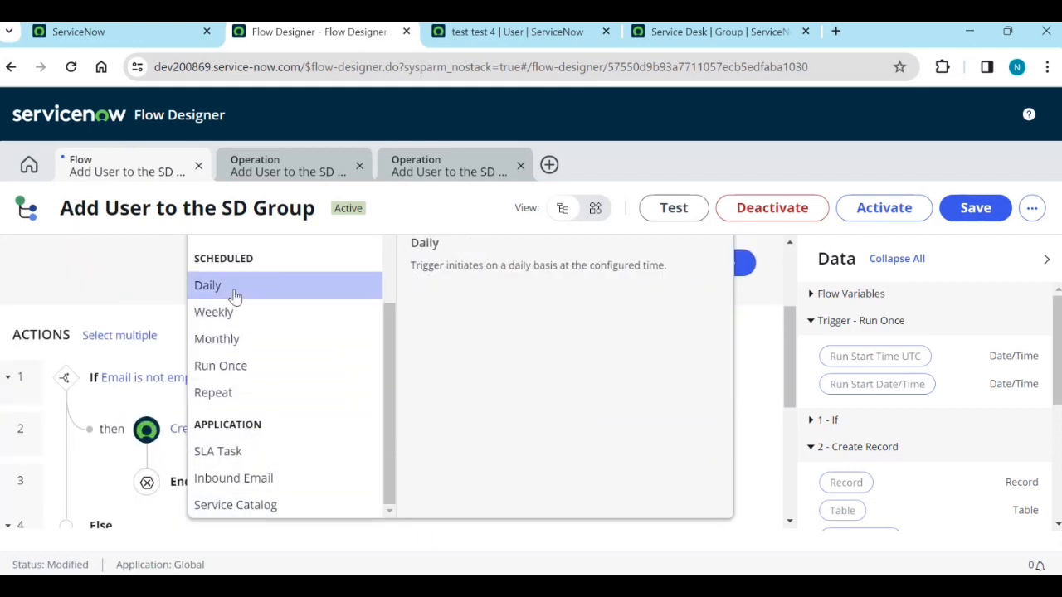
pyautogui.click(233, 287)
pyautogui.click(720, 439)
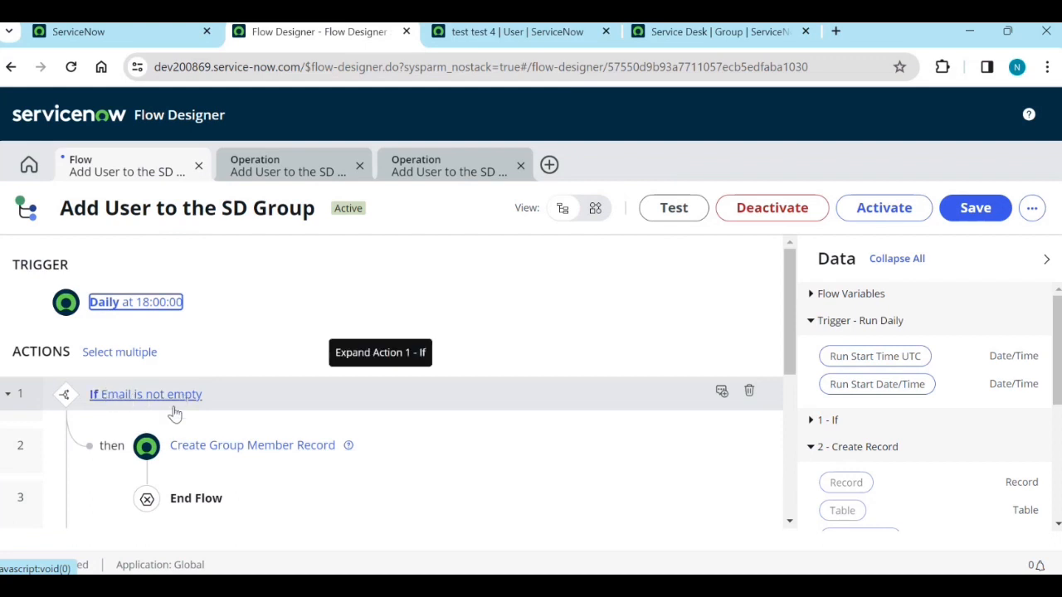
# Insert a Look Up Records action from ServiceNow Core as the flow's first action, above the If on Email
pyautogui.click(67, 370)
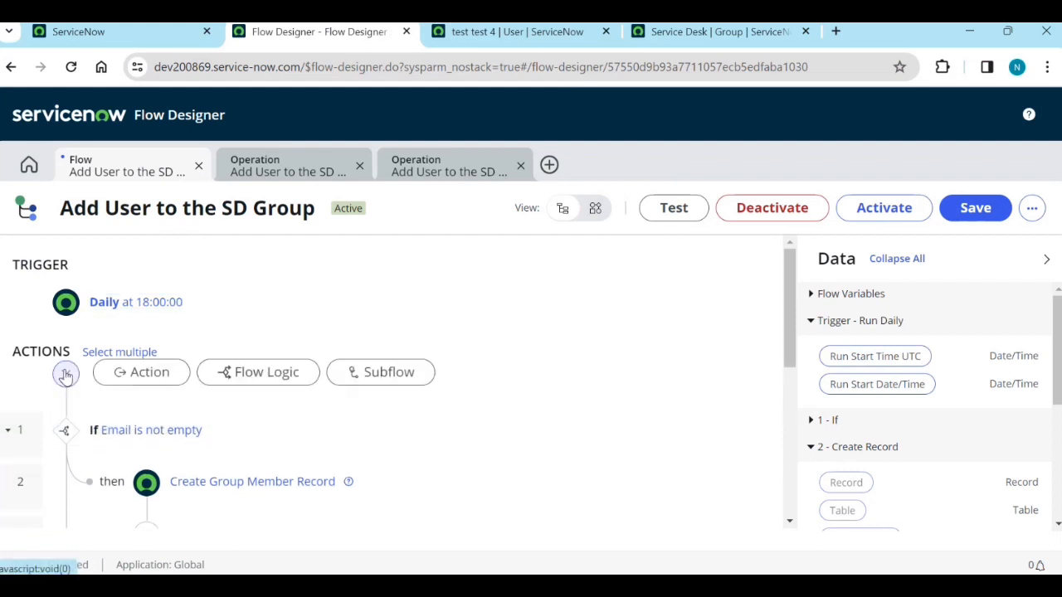
pyautogui.click(155, 380)
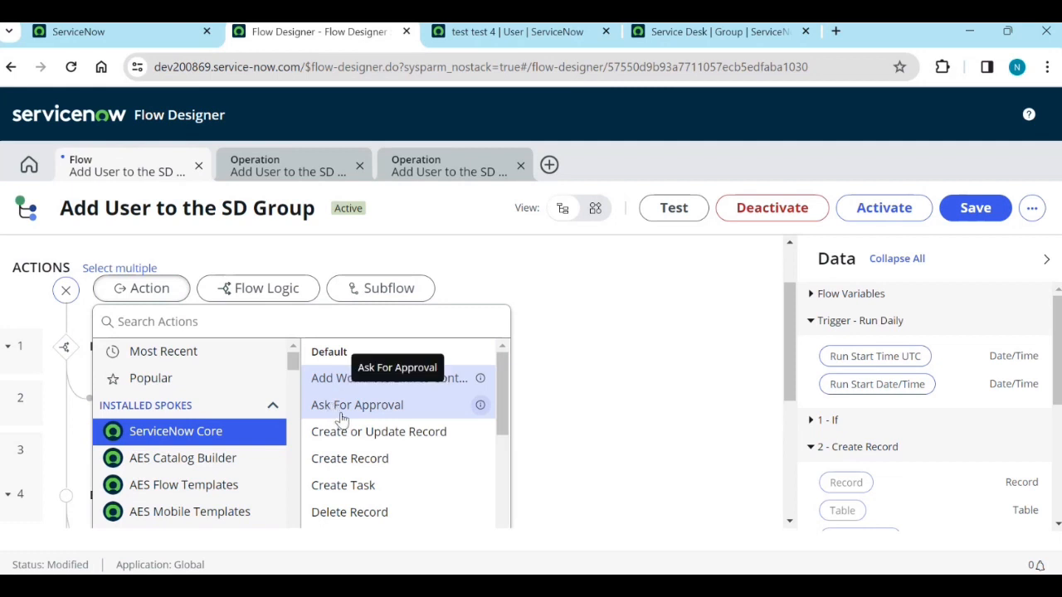
pyautogui.scroll(-2, 382, 460)
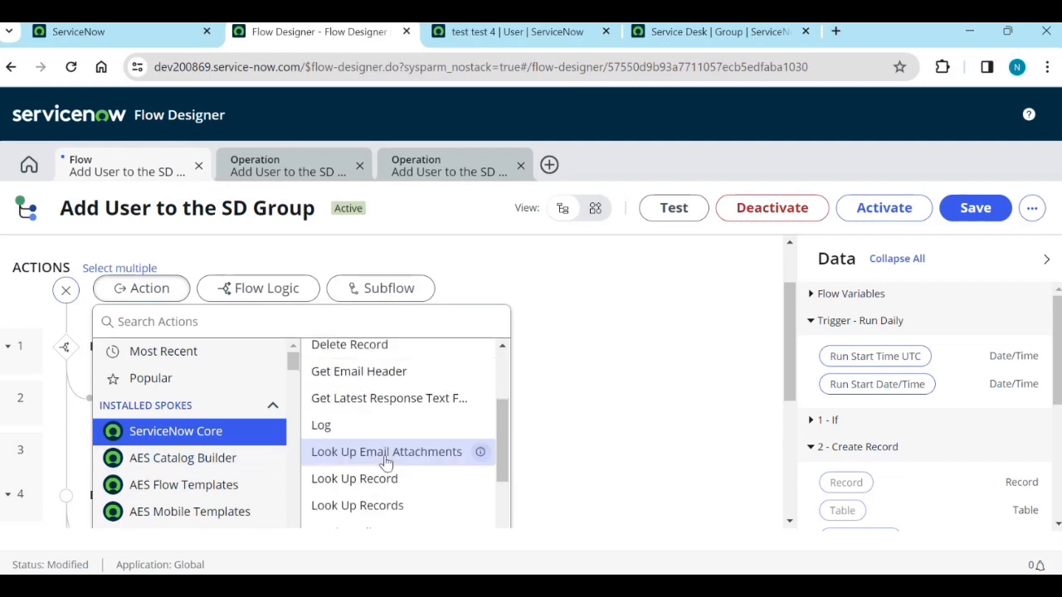
pyautogui.click(401, 515)
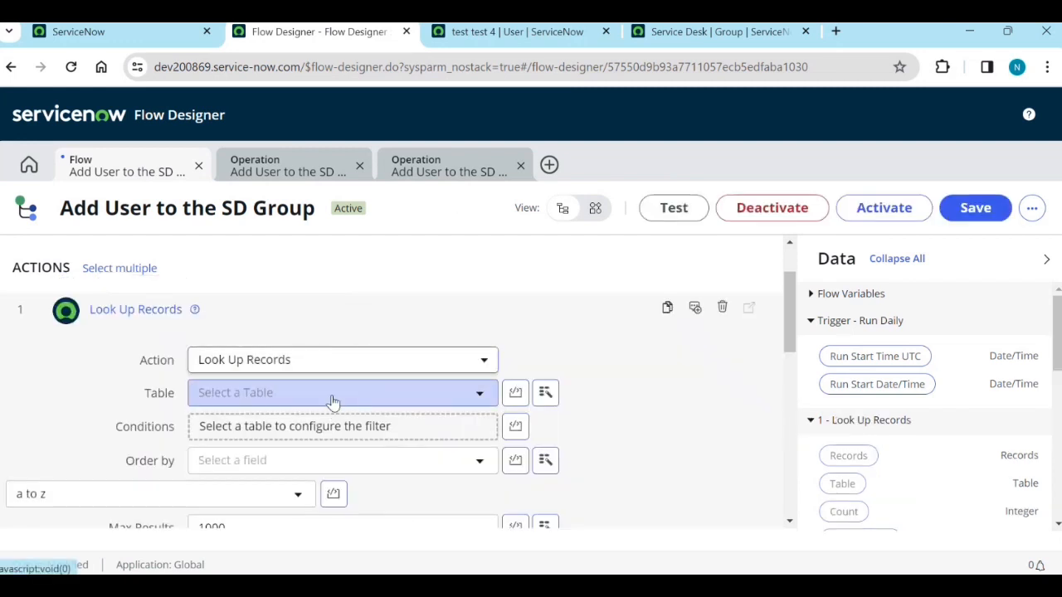
# Set the Look Up Records action's table to User [sys_user]
pyautogui.click(332, 401)
pyautogui.write('sy')
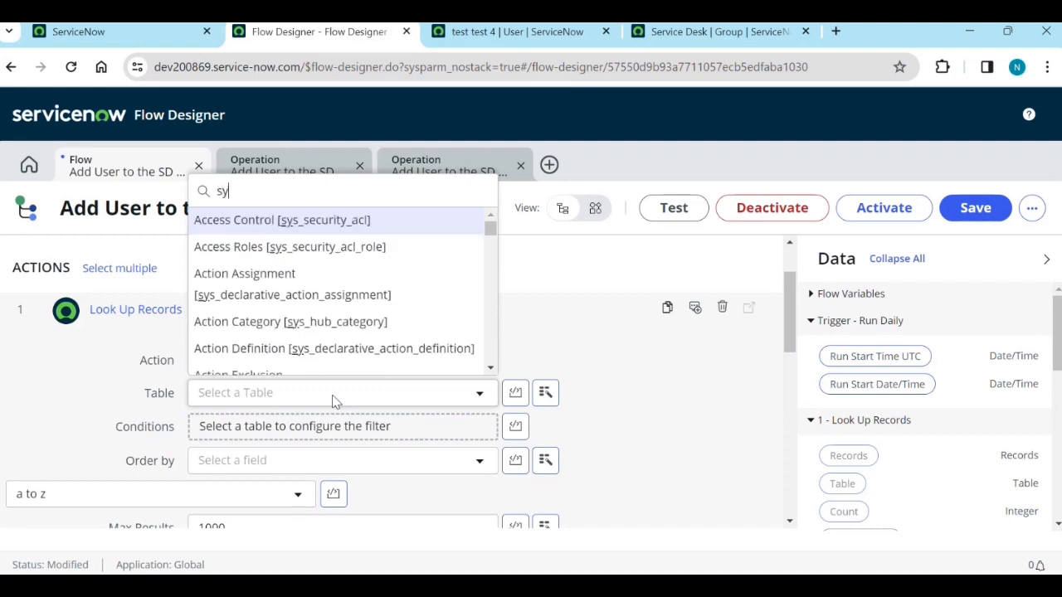
pyautogui.write('s_use')
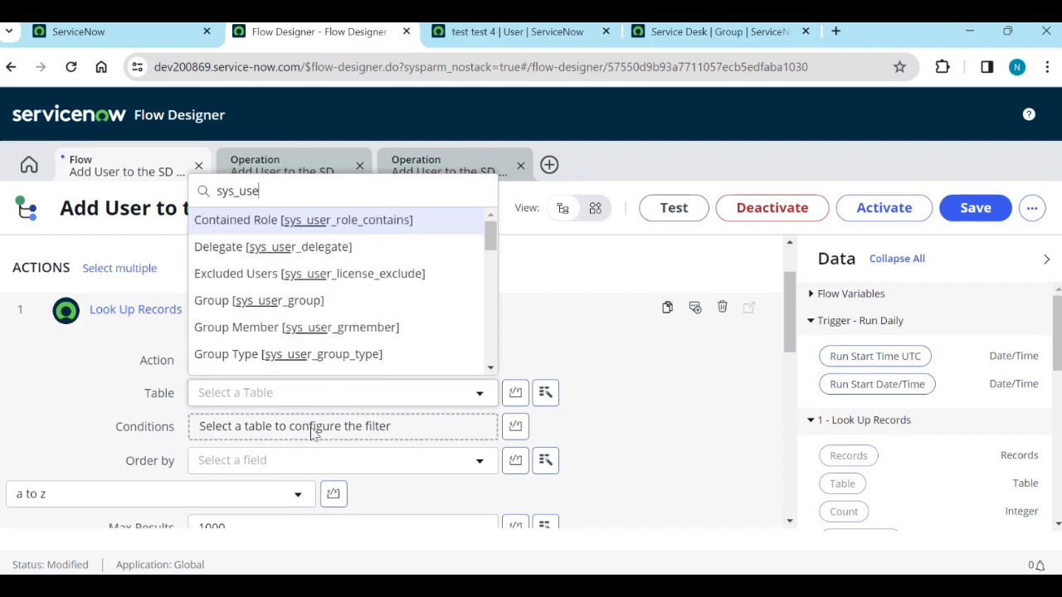
pyautogui.scroll(-5, 366, 323)
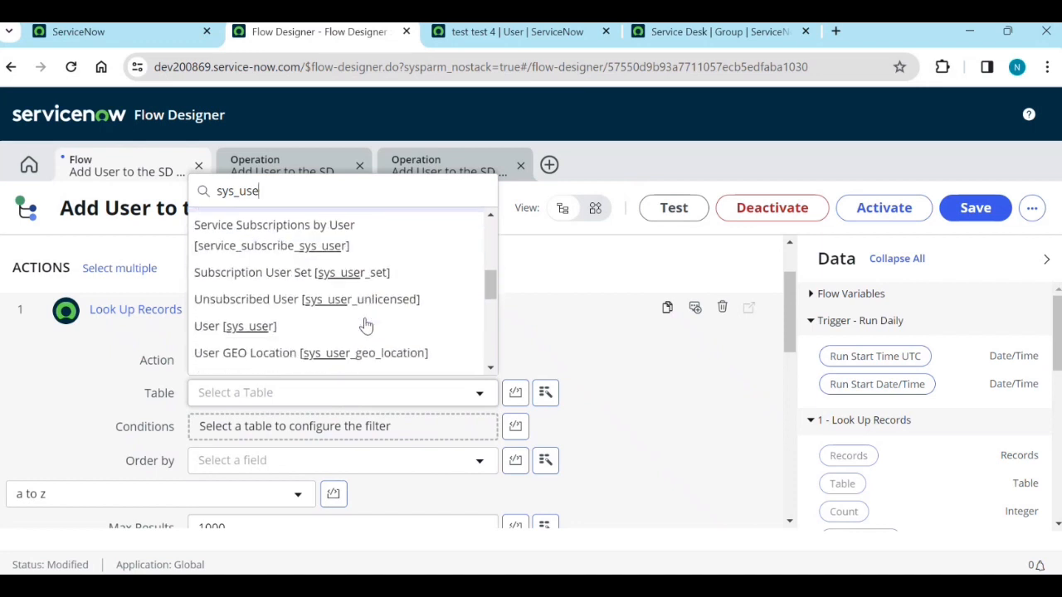
pyautogui.scroll(-1, 366, 324)
pyautogui.click(264, 277)
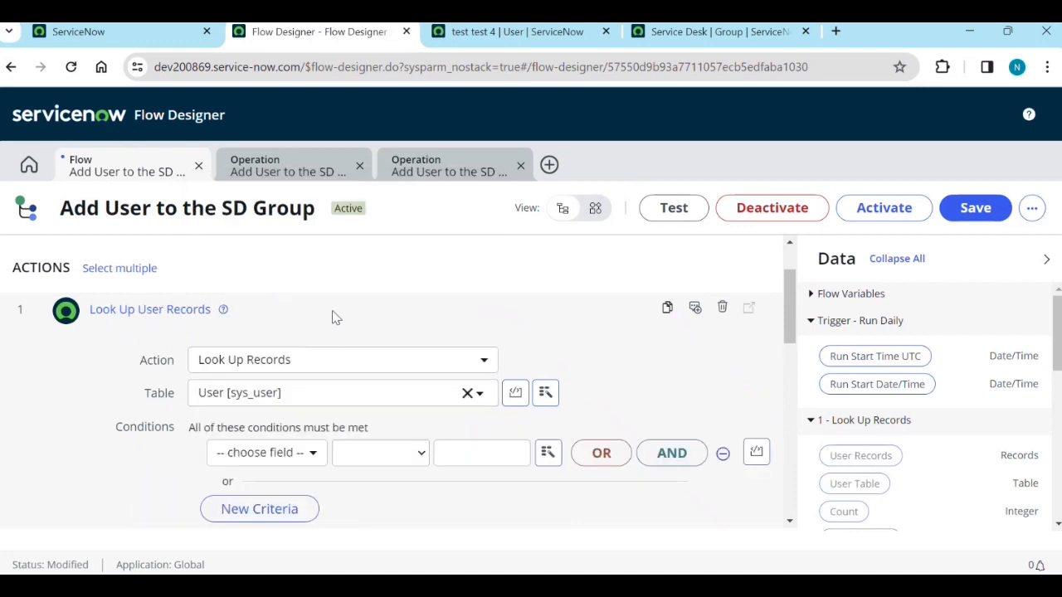
# Start the lookup condition with the Created field and the operator "on", and open the day options for its date value
pyautogui.scroll(-1, 351, 387)
pyautogui.click(287, 377)
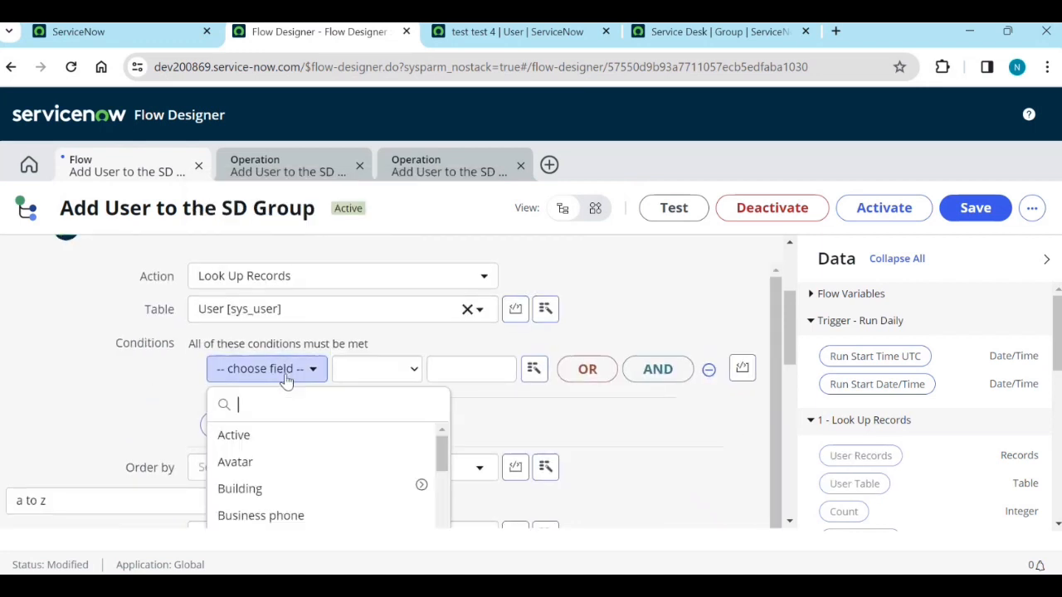
pyautogui.write('cre')
pyautogui.click(282, 435)
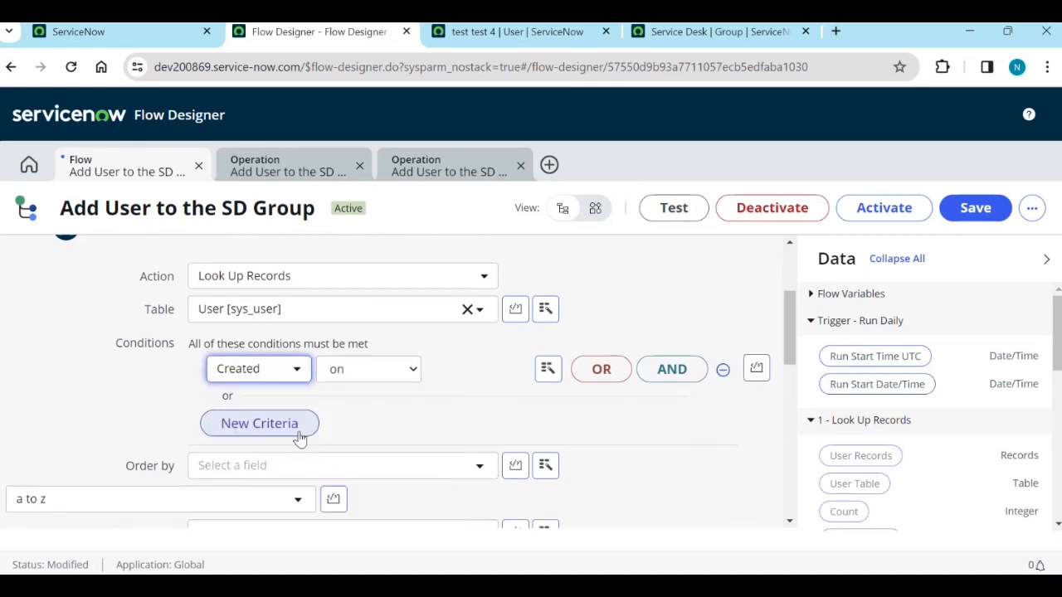
pyautogui.click(469, 375)
pyautogui.click(411, 404)
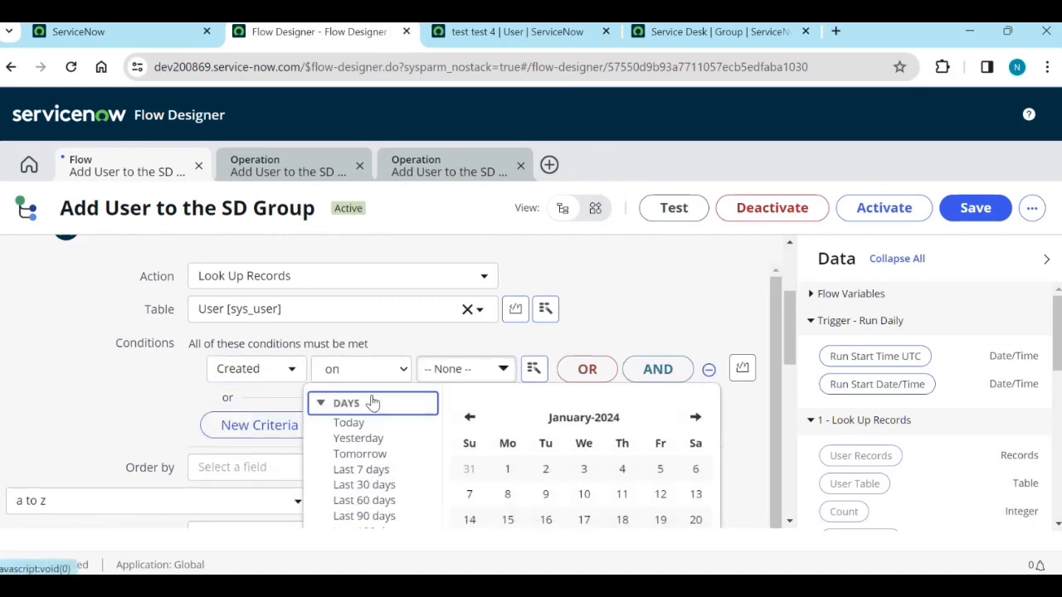
# Set the Created on condition of the user lookup to Today
pyautogui.click(347, 440)
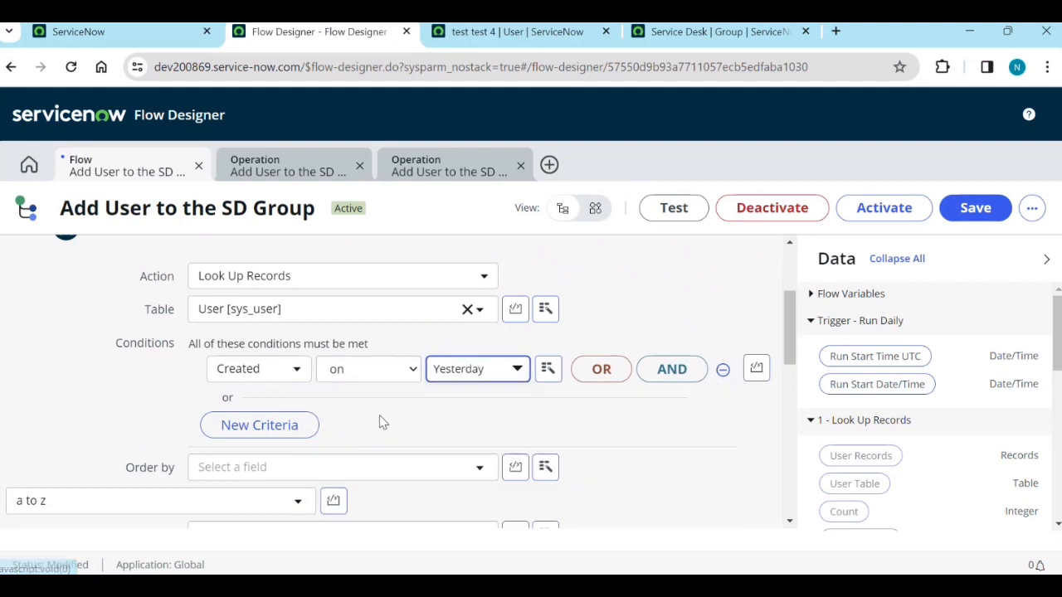
pyautogui.click(492, 370)
pyautogui.click(348, 423)
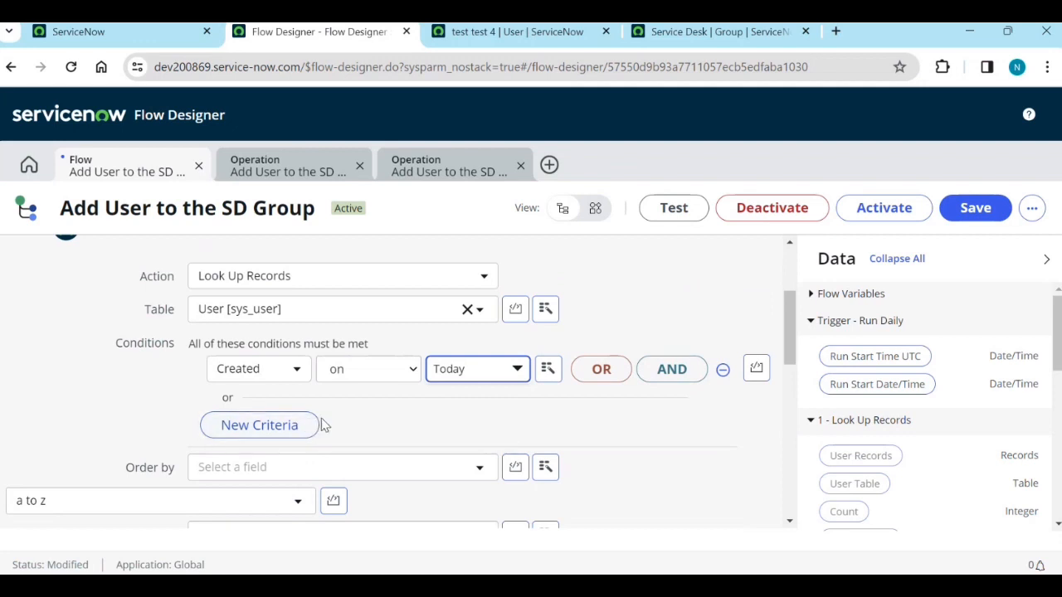
# Add an AND condition to the user lookup requiring Department is Service desk
pyautogui.click(672, 371)
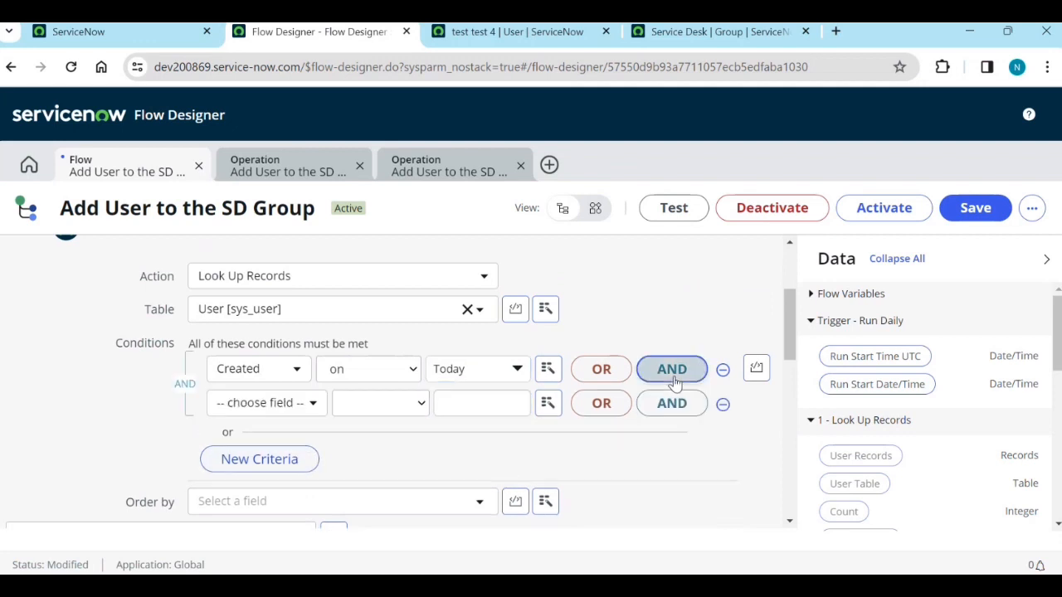
pyautogui.click(278, 409)
pyautogui.write('de')
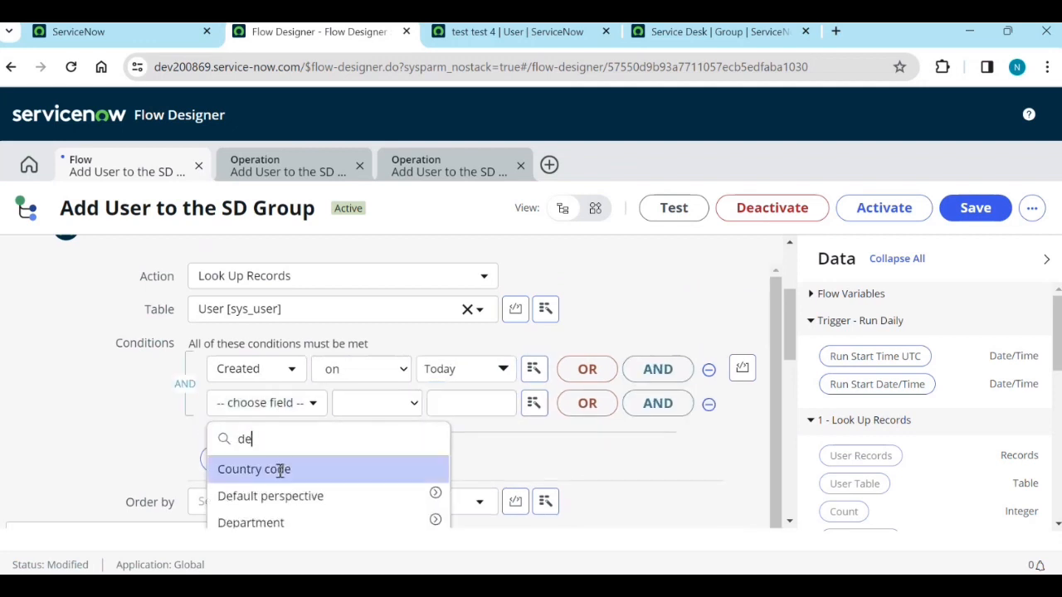
pyautogui.click(287, 521)
pyautogui.click(438, 406)
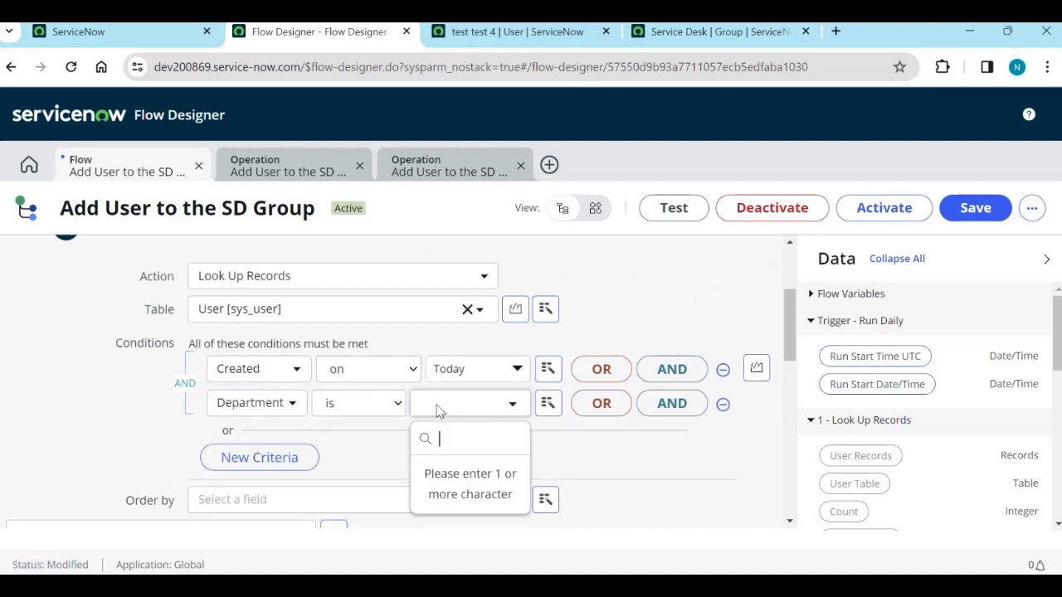
pyautogui.write('ser')
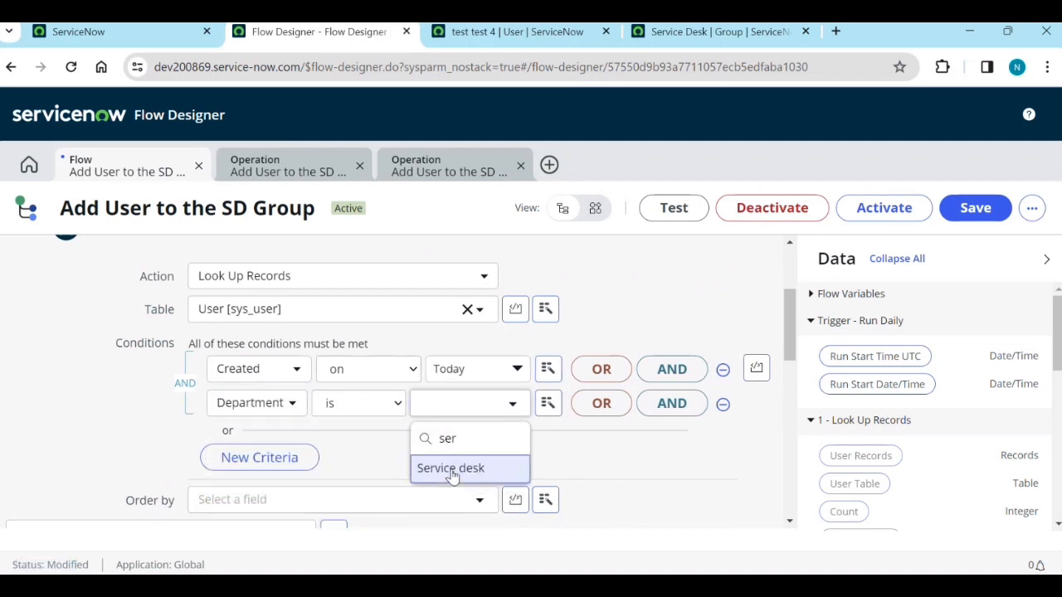
pyautogui.click(453, 471)
# Review the user lookup's conditions, sort order and Max Results, and finish editing the action
pyautogui.scroll(-2, 363, 450)
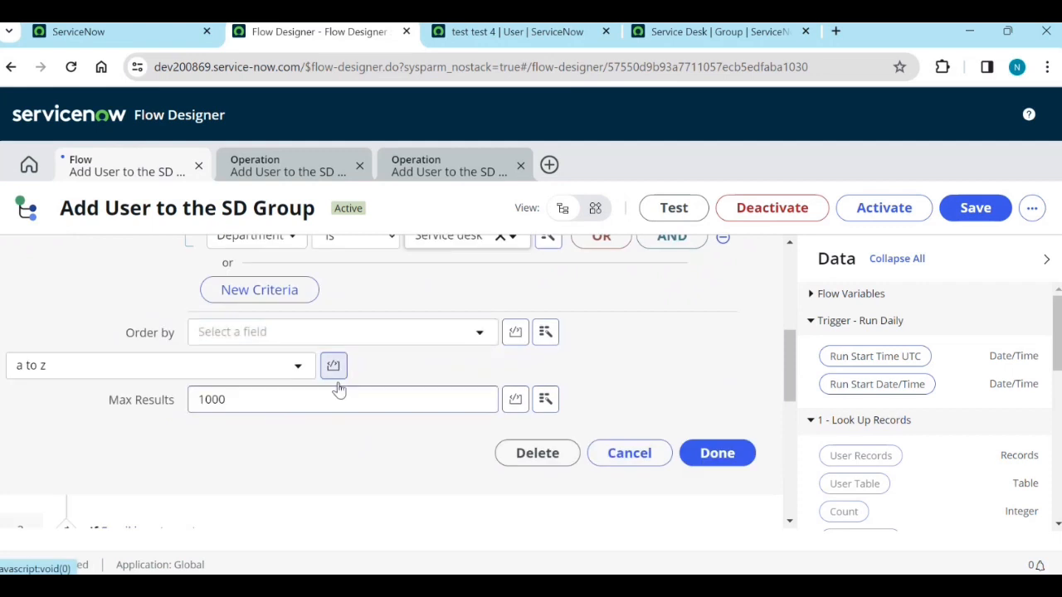
pyautogui.click(256, 400)
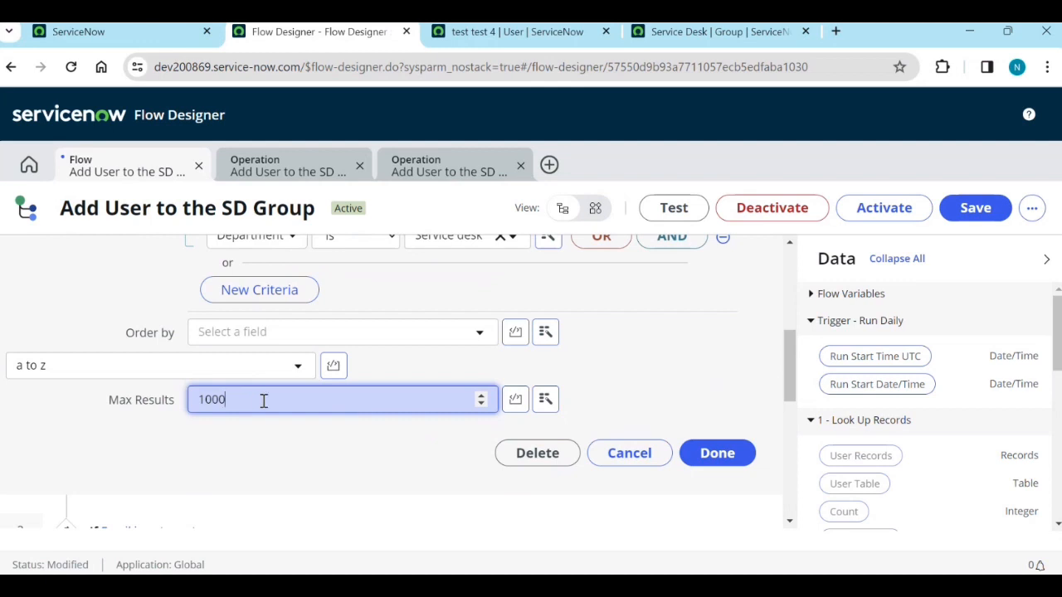
pyautogui.scroll(-2, 354, 320)
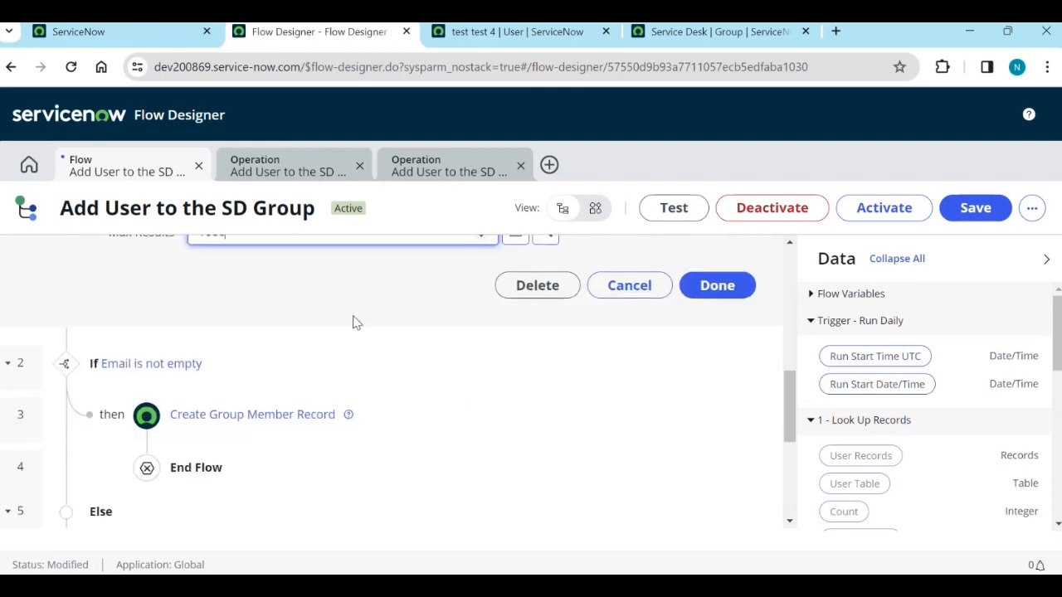
pyautogui.scroll(2, 418, 375)
pyautogui.scroll(3, 420, 373)
pyautogui.scroll(-2, 346, 448)
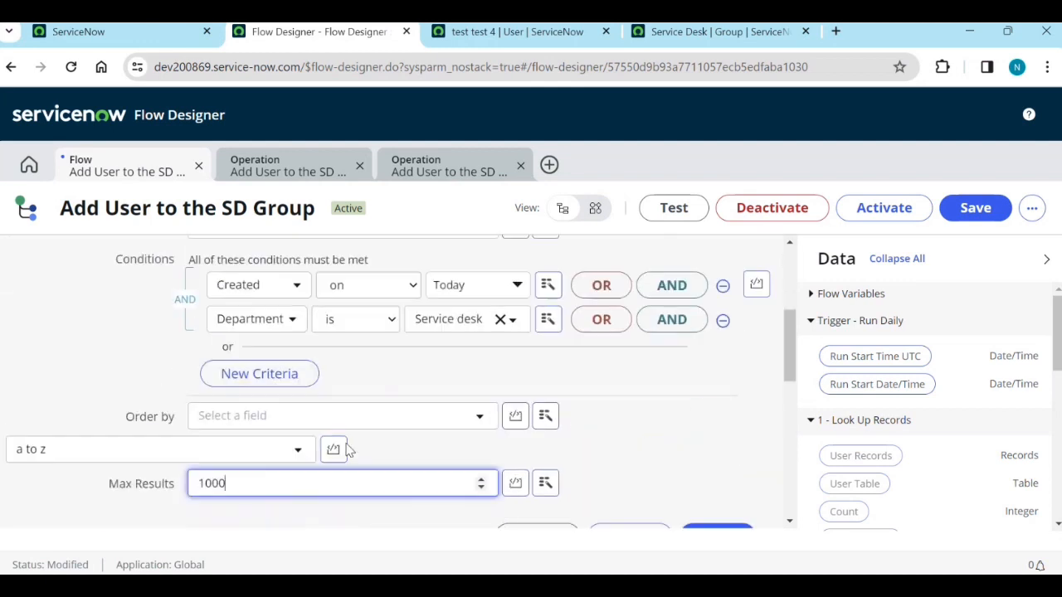
pyautogui.scroll(-1, 659, 464)
pyautogui.click(713, 457)
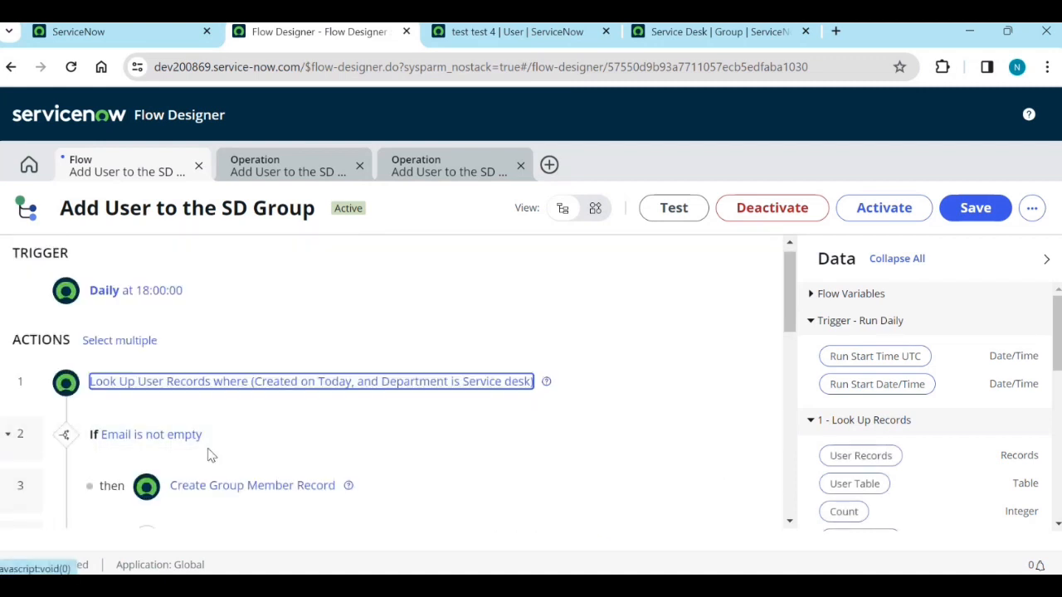
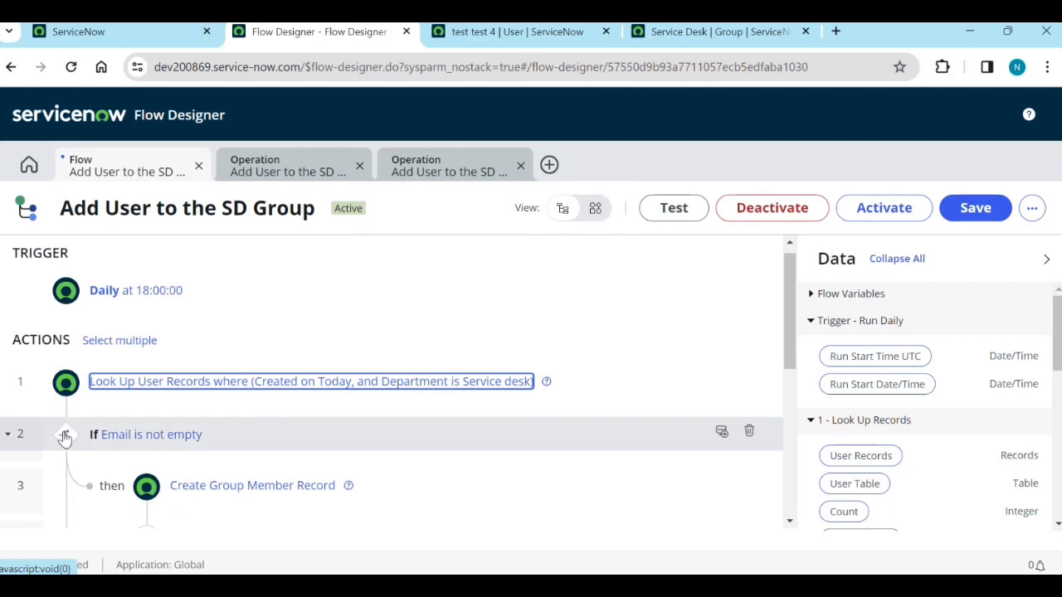
# Insert a For Each flow logic between the user lookup and the existing If Email is not empty block
pyautogui.scroll(-2, 195, 438)
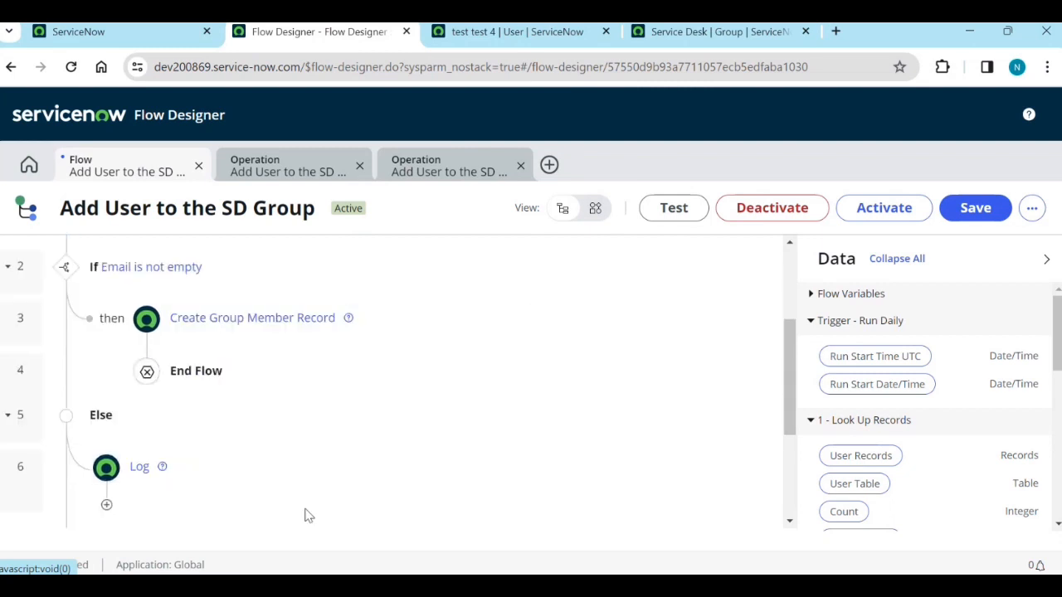
pyautogui.scroll(2, 223, 404)
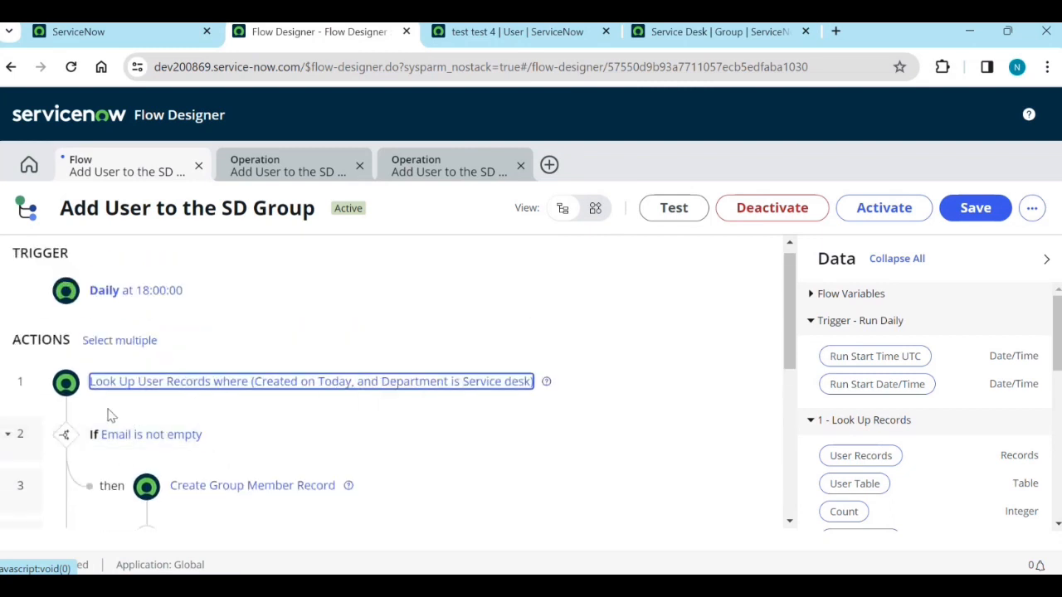
pyautogui.click(67, 404)
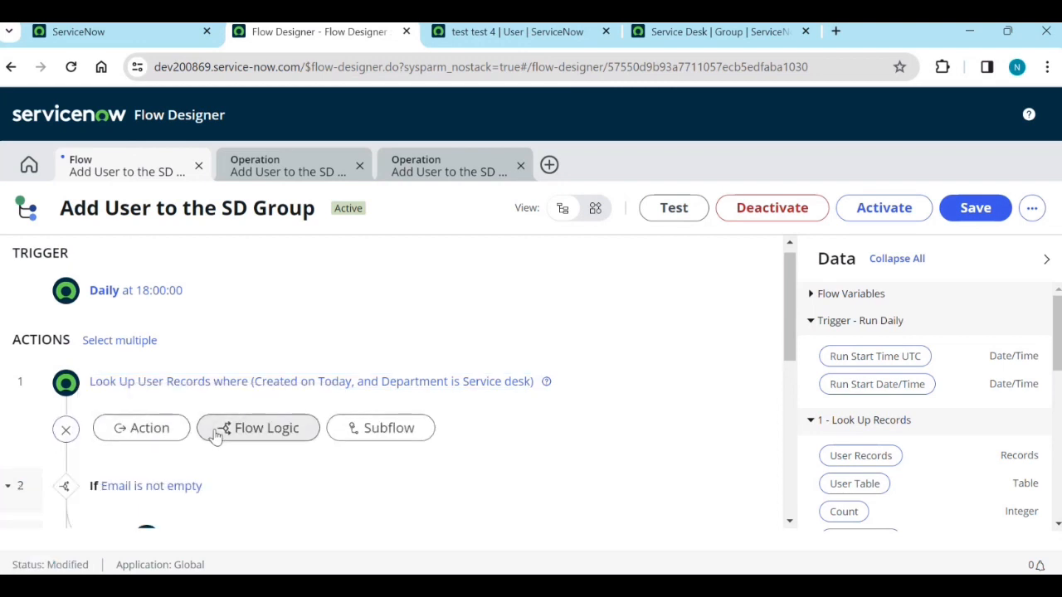
pyautogui.click(240, 439)
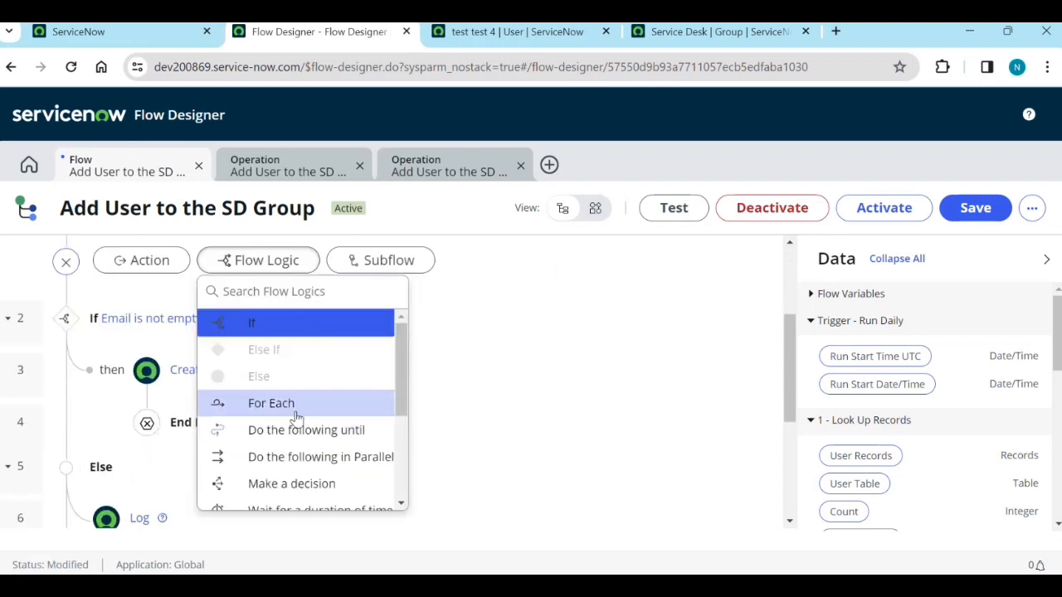
pyautogui.click(271, 403)
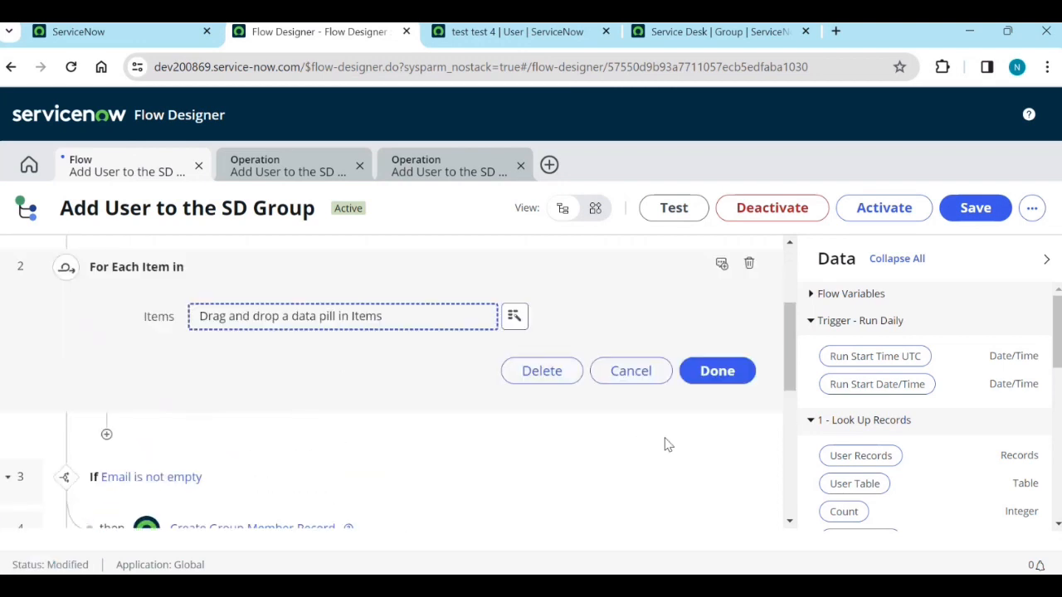
# Try to use the Count output of the Look Up Records step as the For Each items
pyautogui.scroll(-4, 875, 386)
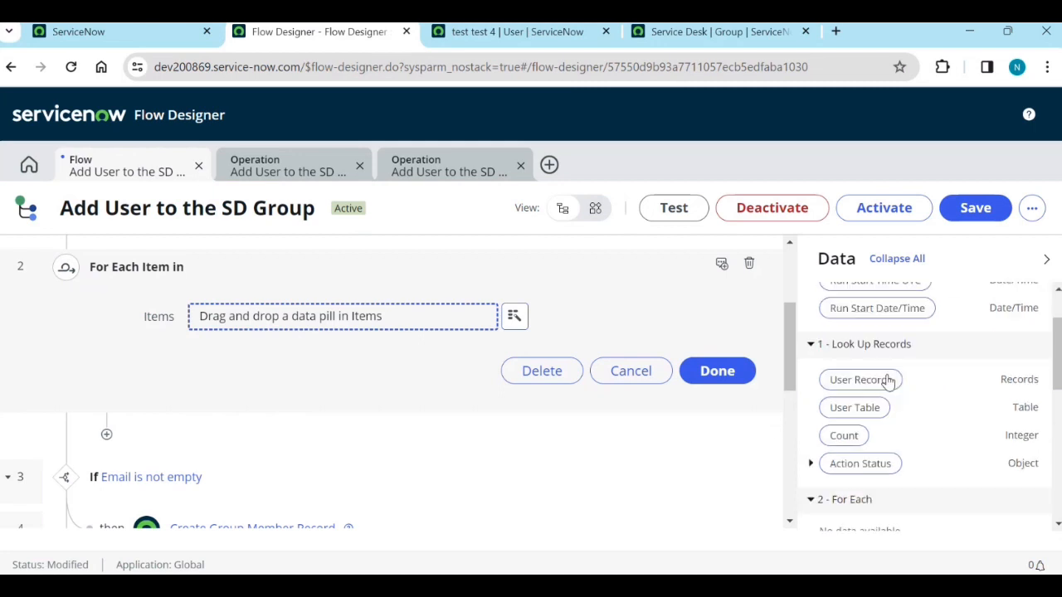
pyautogui.scroll(3, 917, 430)
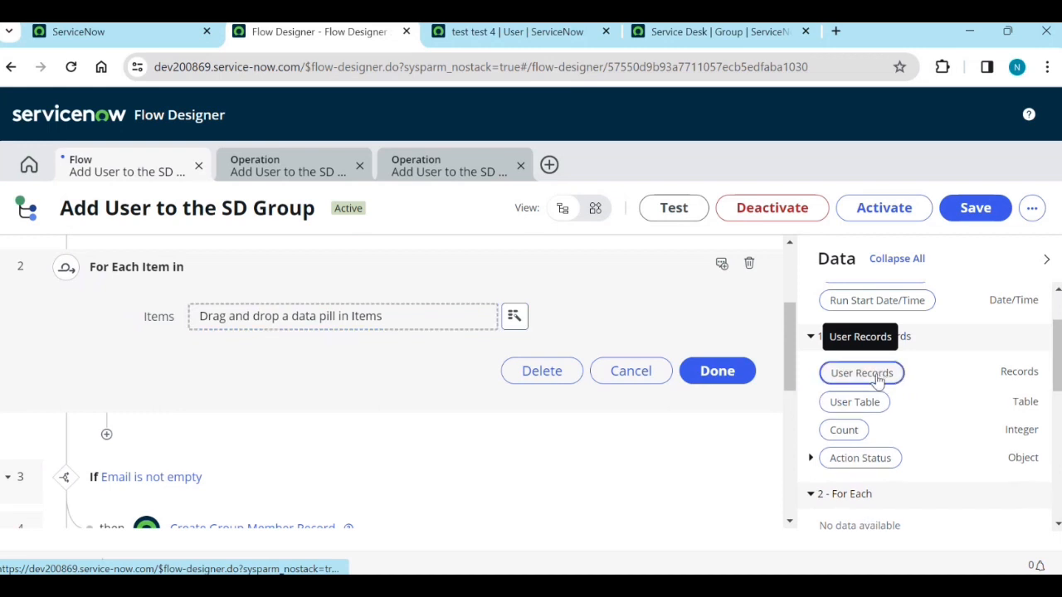
pyautogui.moveTo(878, 374); pyautogui.dragTo(687, 400)
pyautogui.moveTo(384, 378); pyautogui.dragTo(880, 374)
pyautogui.moveTo(848, 428); pyautogui.dragTo(784, 433)
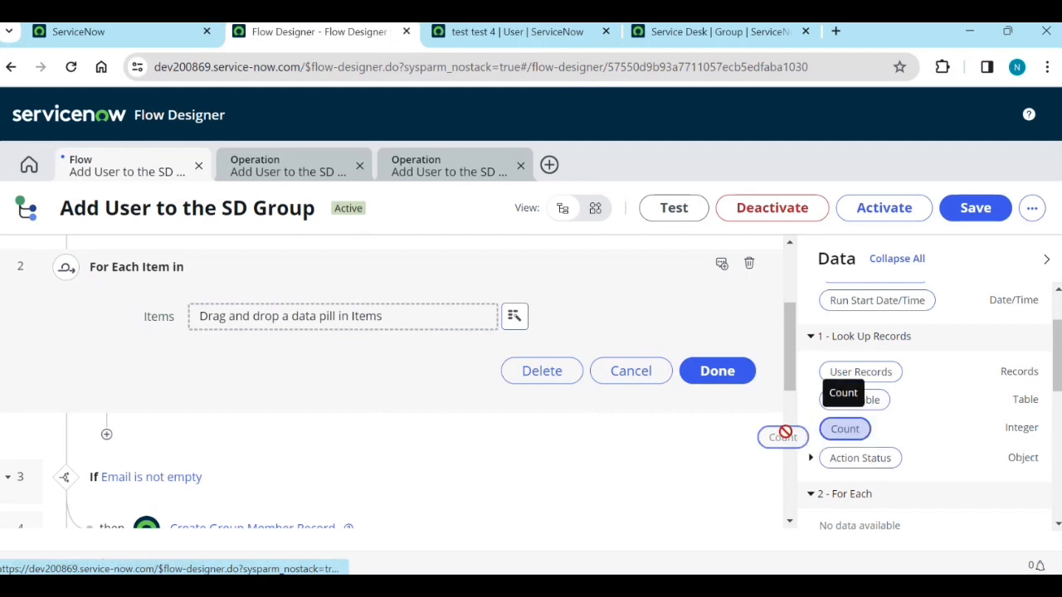
pyautogui.moveTo(352, 330); pyautogui.dragTo(341, 320)
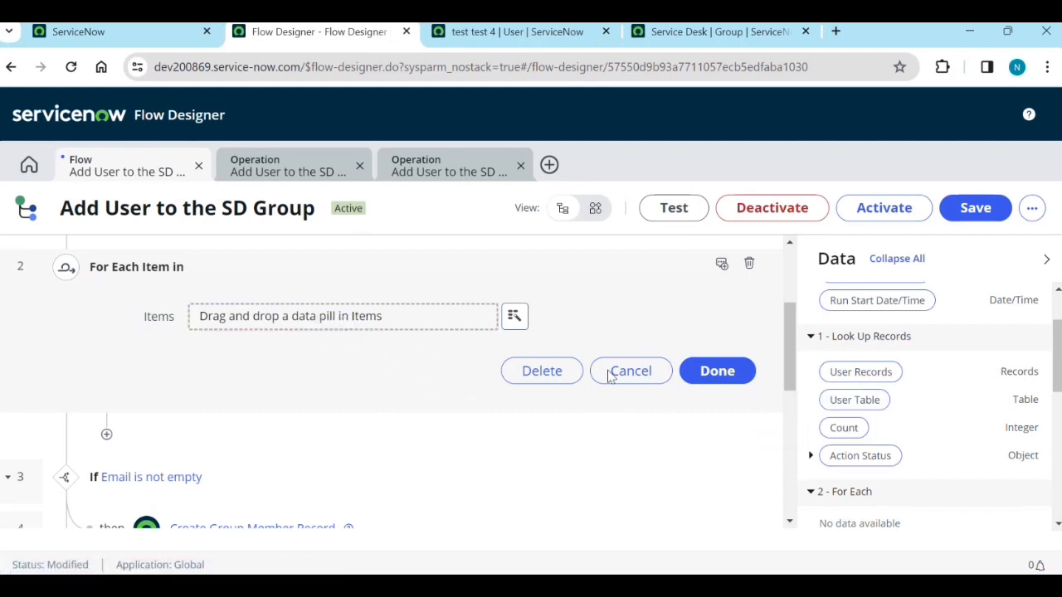
pyautogui.moveTo(828, 433); pyautogui.dragTo(284, 313)
# Assign the User Records output of the Look Up Records step as the For Each items and confirm the loop
pyautogui.scroll(1, 324, 407)
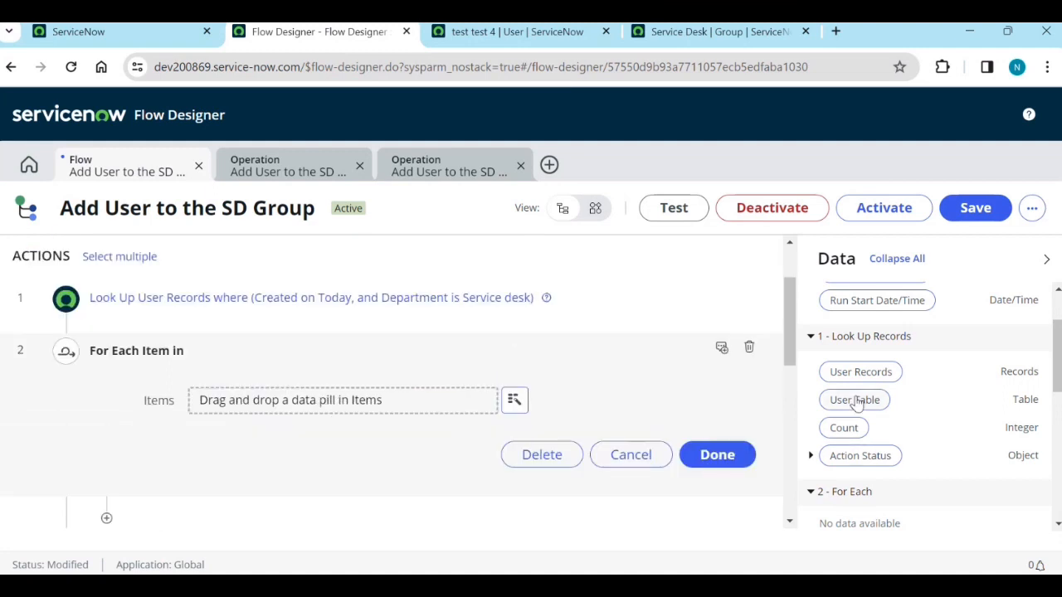
pyautogui.moveTo(863, 372); pyautogui.dragTo(328, 405)
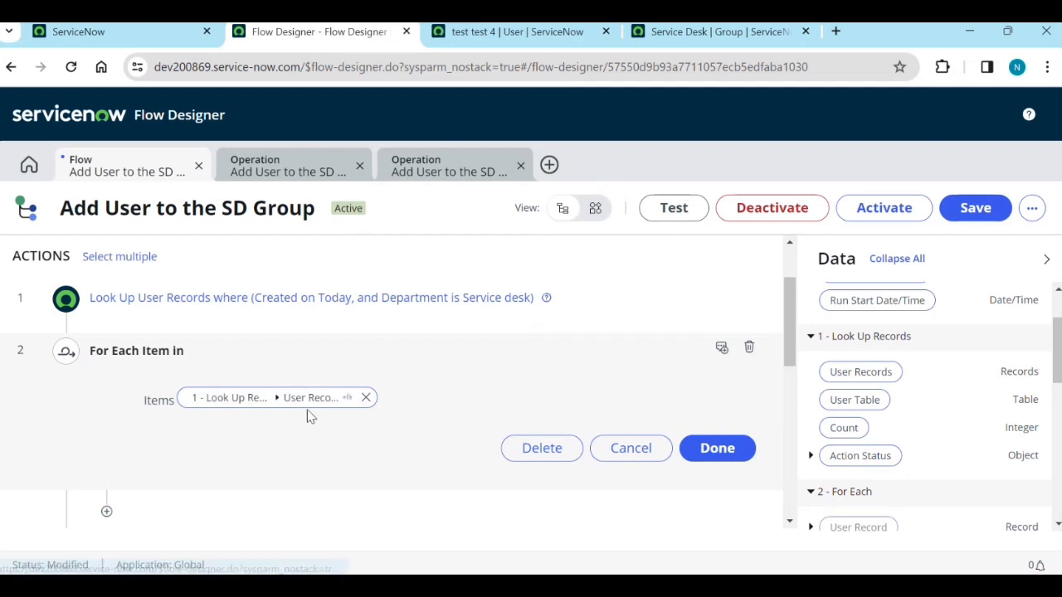
pyautogui.click(717, 448)
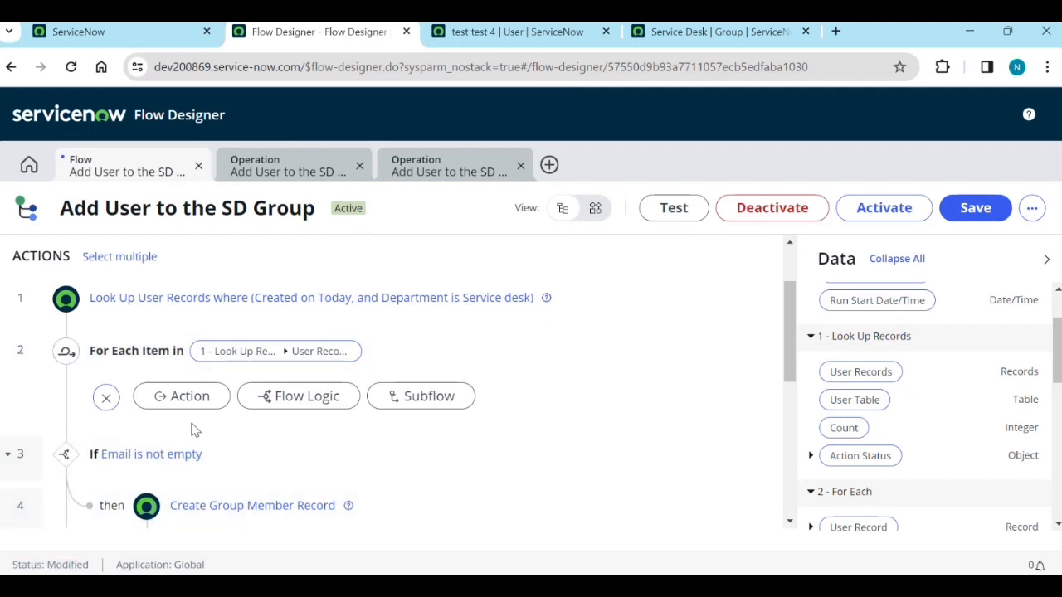
# Add an If flow logic inside the For Each loop with the condition label Email is not empty
pyautogui.scroll(-1, 210, 440)
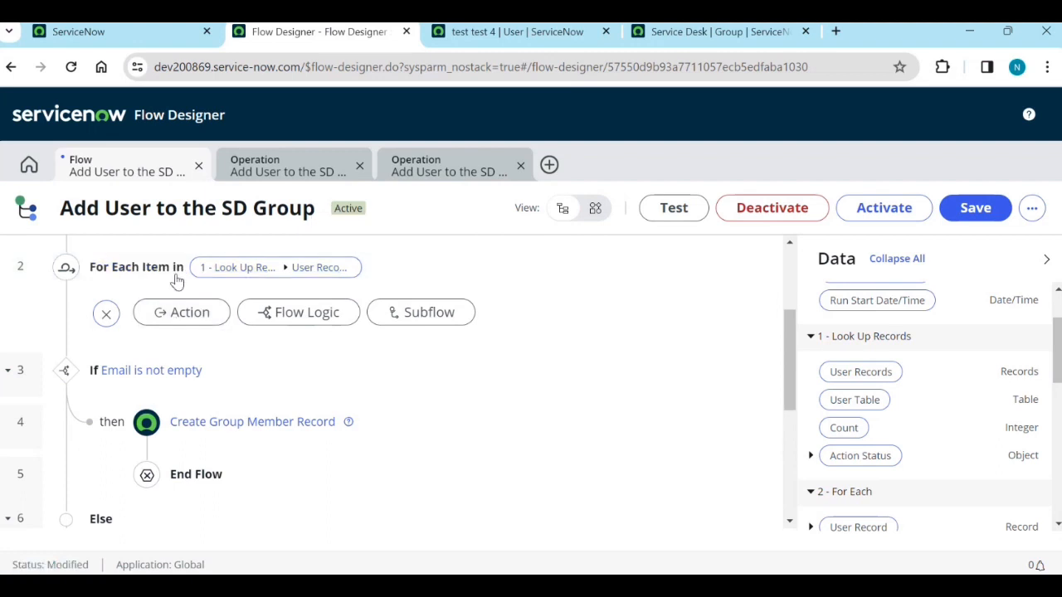
pyautogui.click(195, 313)
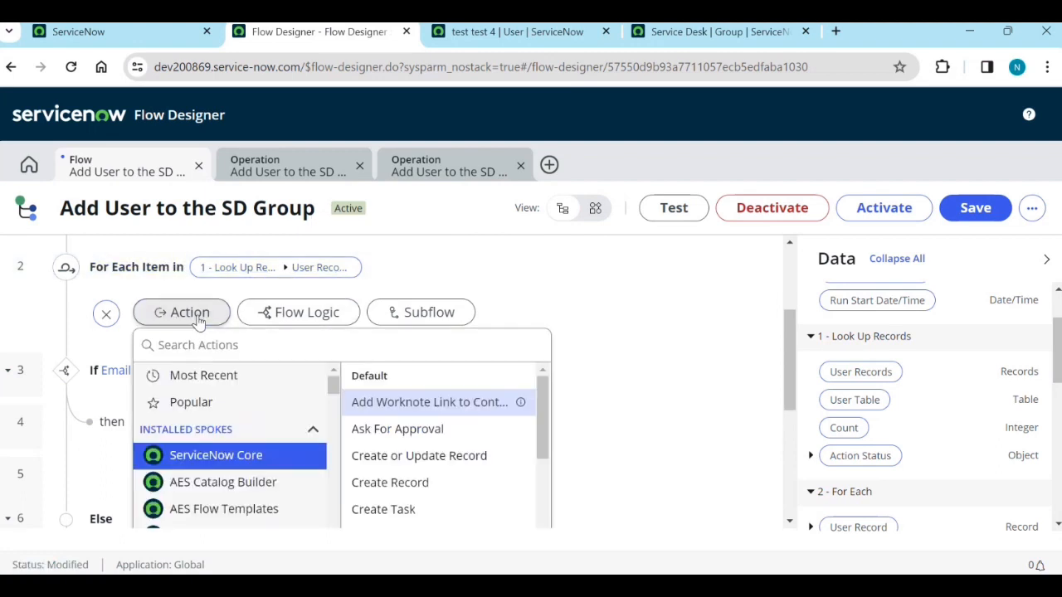
pyautogui.scroll(-1, 295, 439)
pyautogui.scroll(-1, 282, 477)
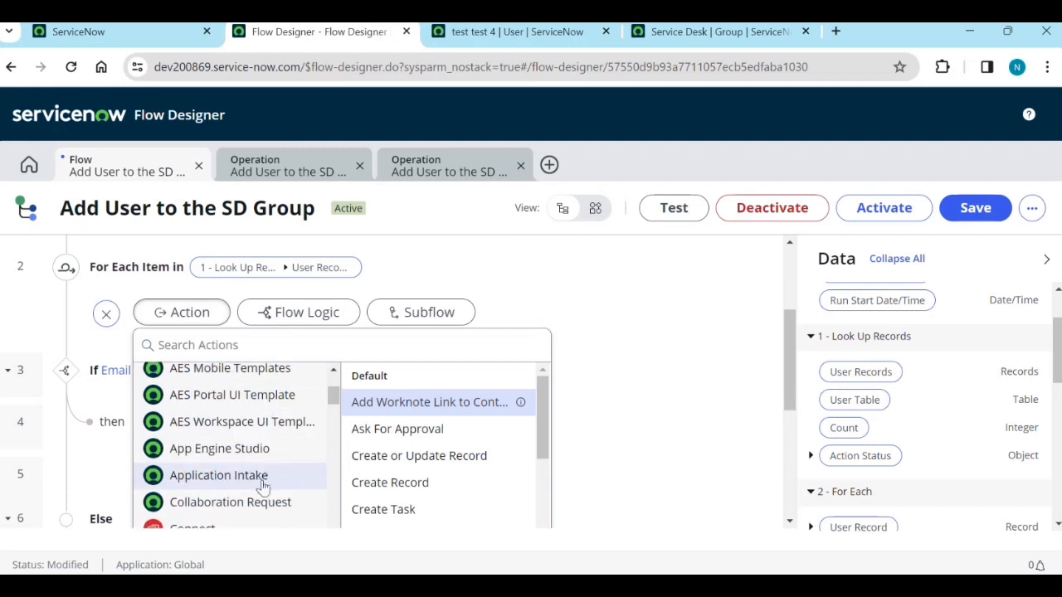
pyautogui.click(296, 316)
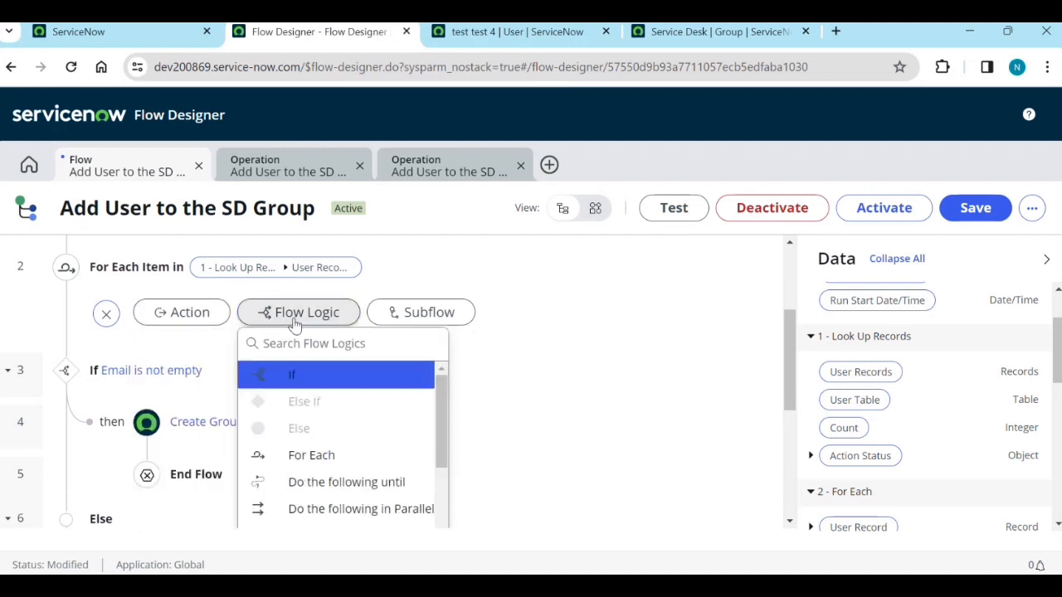
pyautogui.click(302, 384)
pyautogui.click(308, 367)
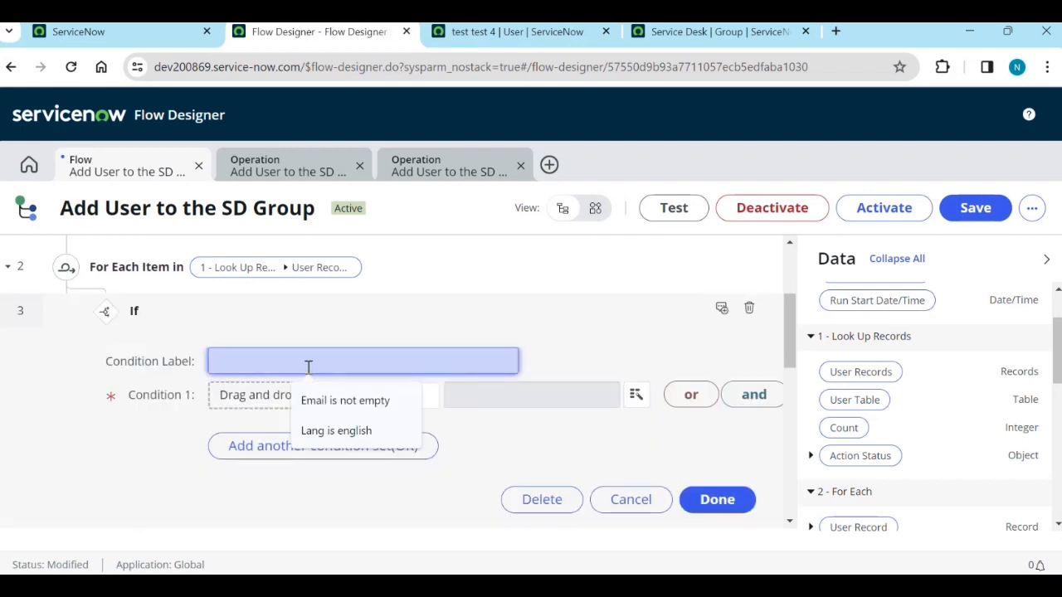
pyautogui.click(327, 401)
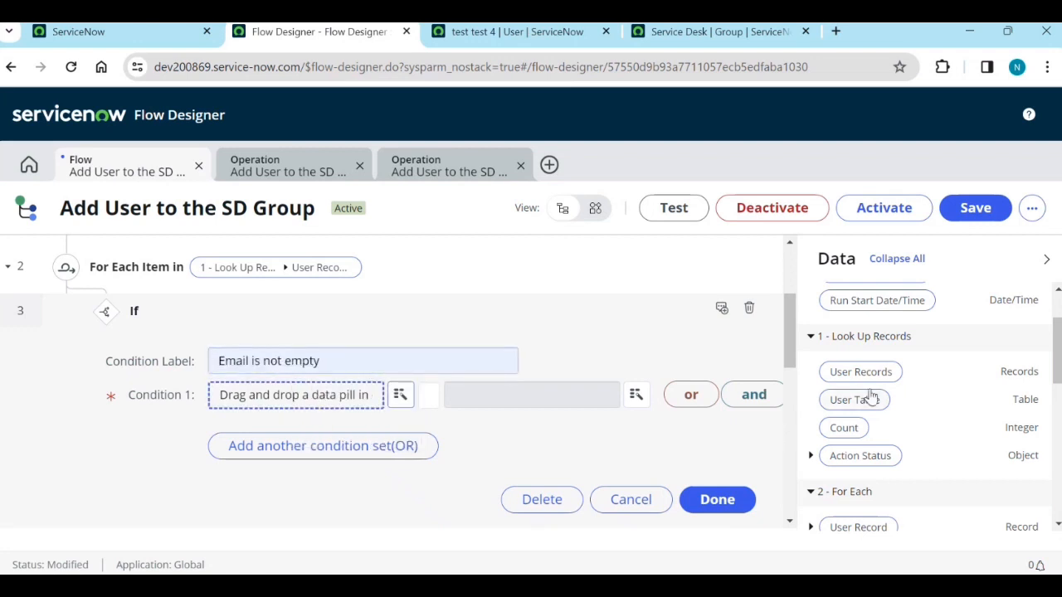
# Set Condition 1 to check that the Email of the For Each User Record is not empty, and confirm the If block
pyautogui.scroll(-1, 876, 423)
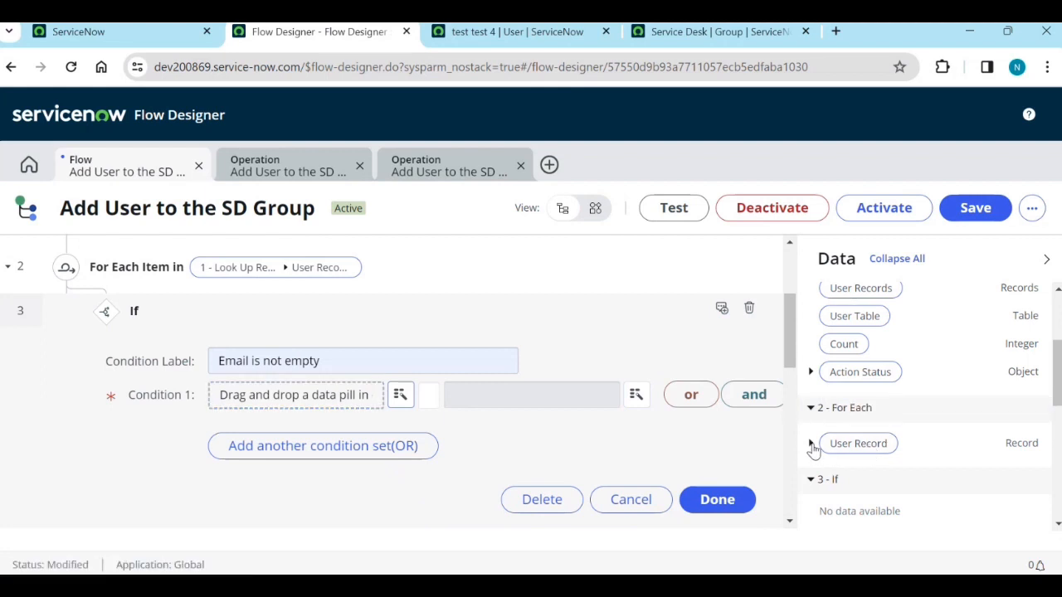
pyautogui.click(811, 444)
pyautogui.scroll(-5, 872, 463)
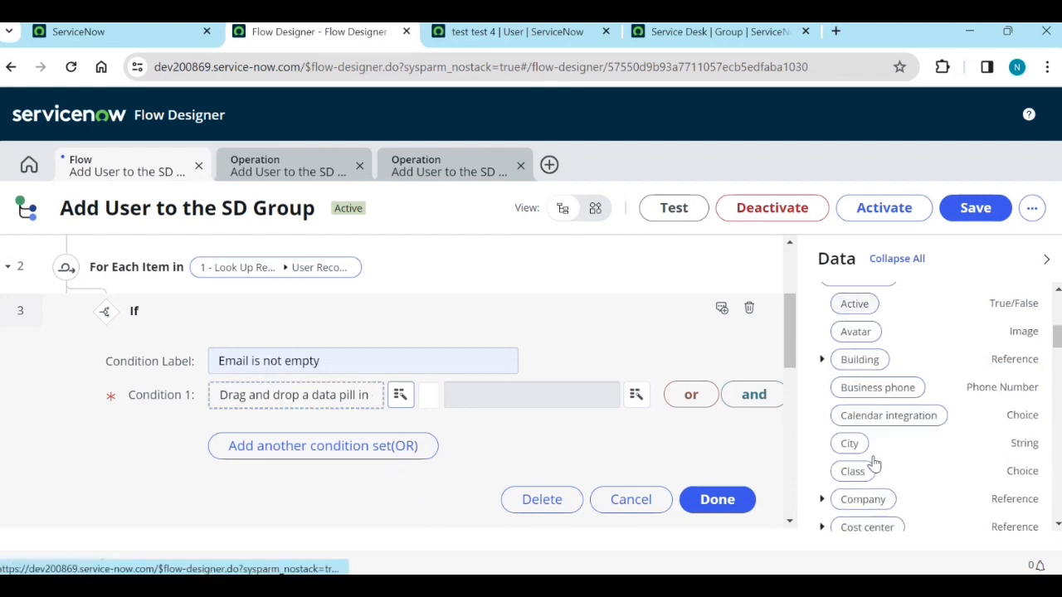
pyautogui.scroll(-1, 877, 471)
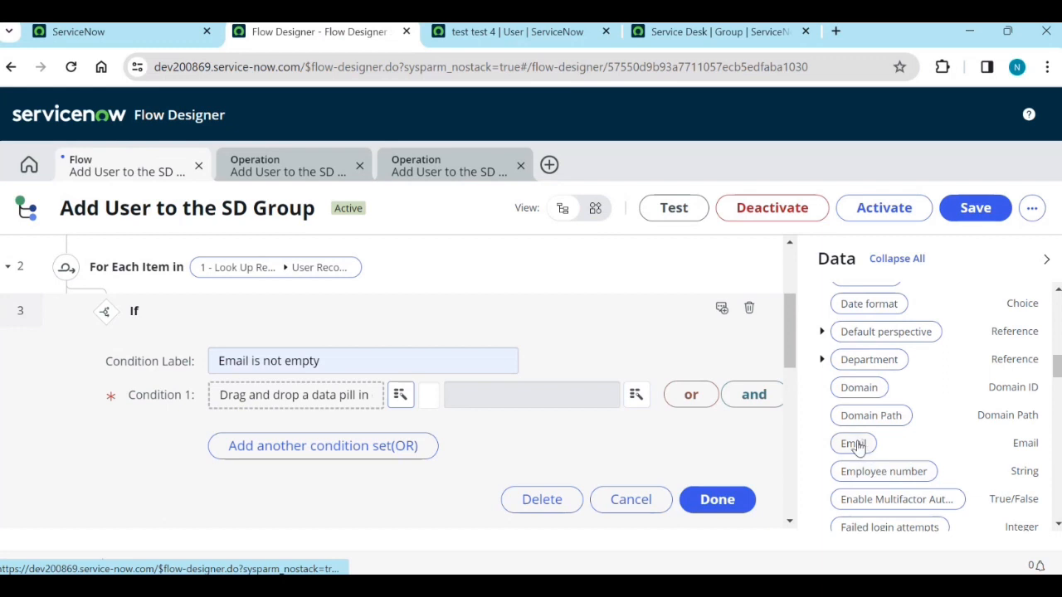
pyautogui.moveTo(857, 446); pyautogui.dragTo(332, 415)
pyautogui.click(391, 399)
pyautogui.click(404, 435)
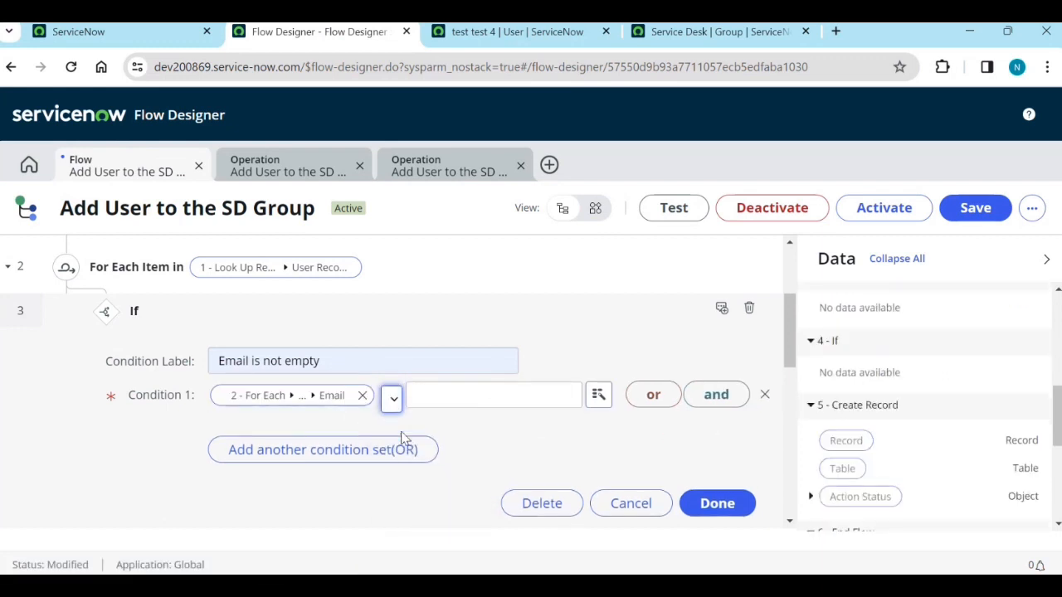
pyautogui.click(717, 503)
pyautogui.scroll(1, 318, 404)
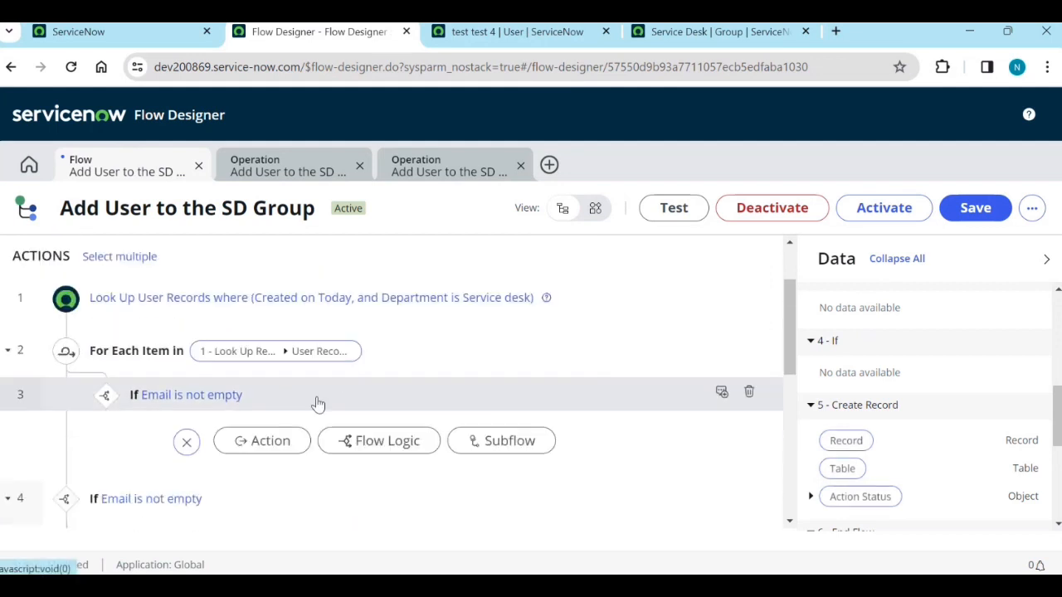
# Add a Create Record action under the If inside the For Each loop, with table Group Member [sys_user_grmember]
pyautogui.scroll(-1, 269, 401)
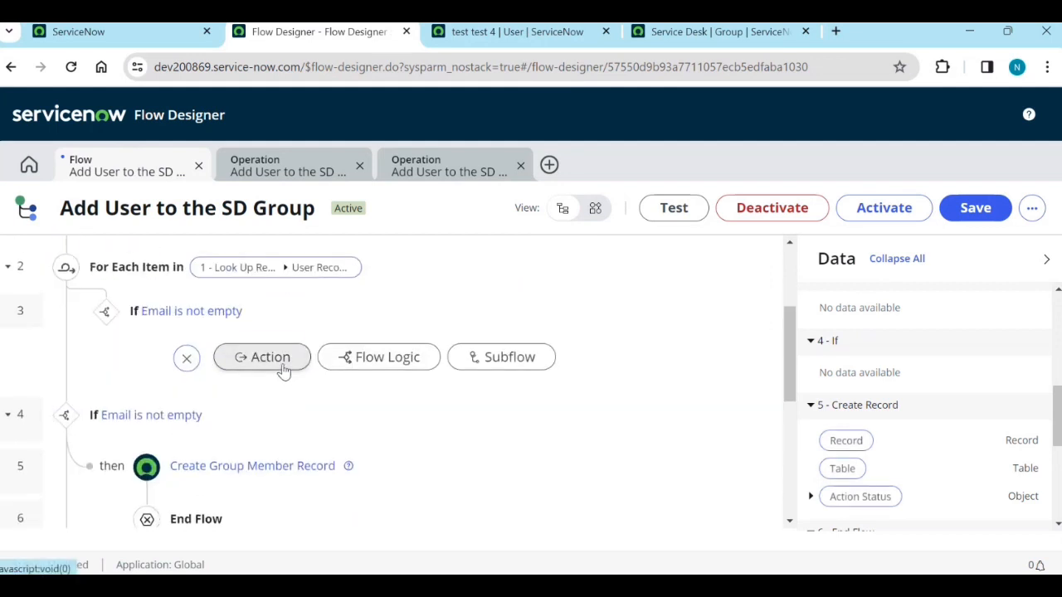
pyautogui.click(283, 370)
pyautogui.scroll(-1, 294, 406)
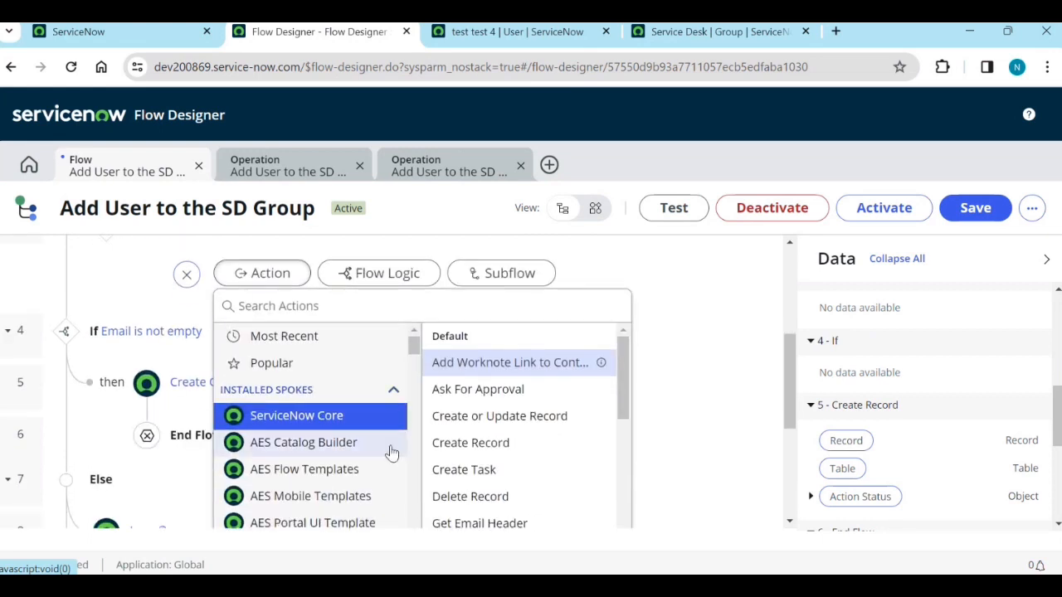
pyautogui.click(478, 446)
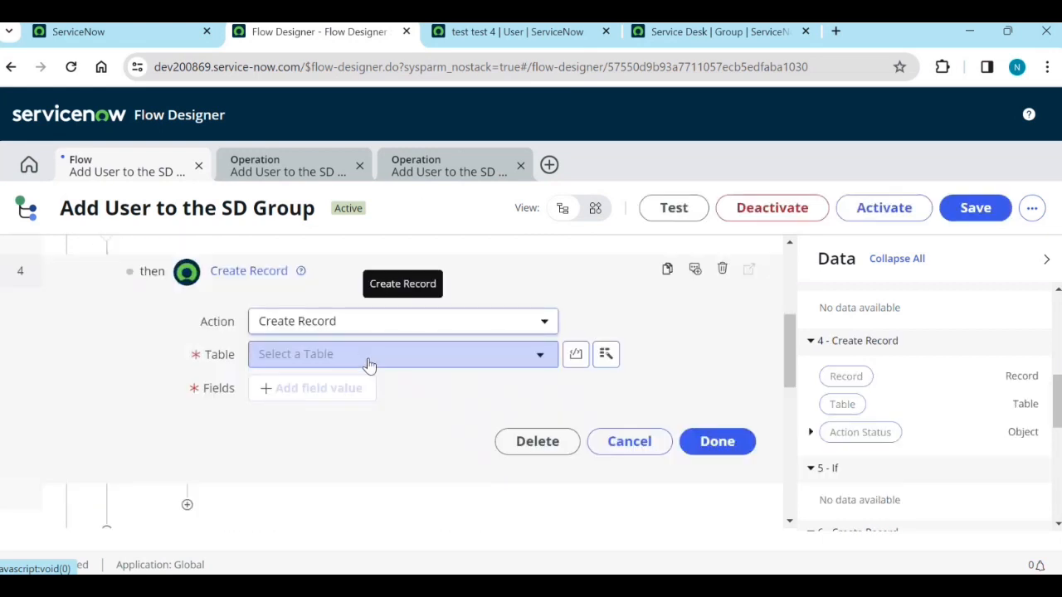
pyautogui.click(361, 356)
pyautogui.write('g')
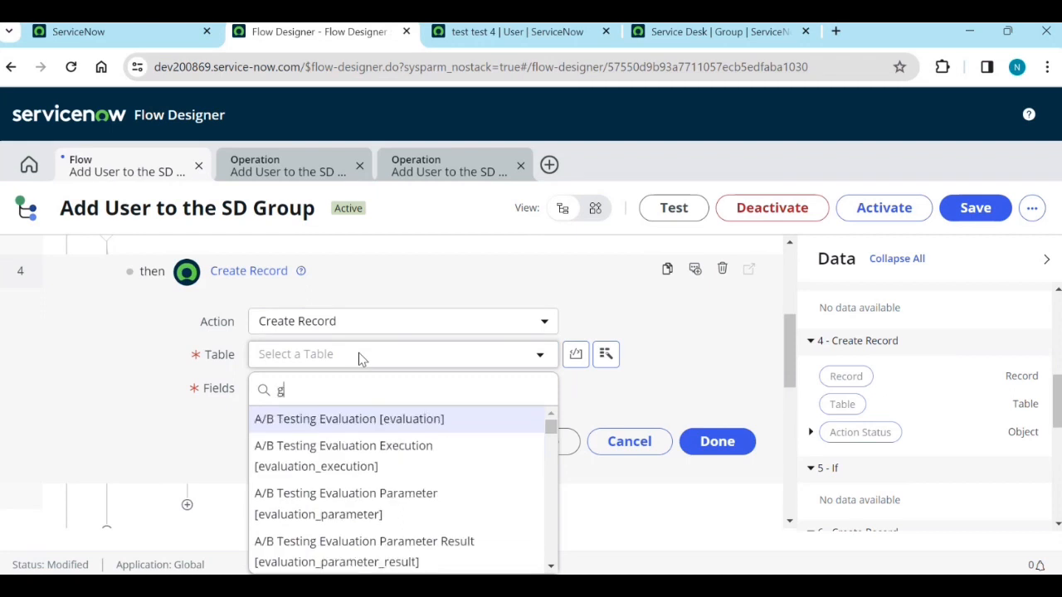
pyautogui.write('roup mem')
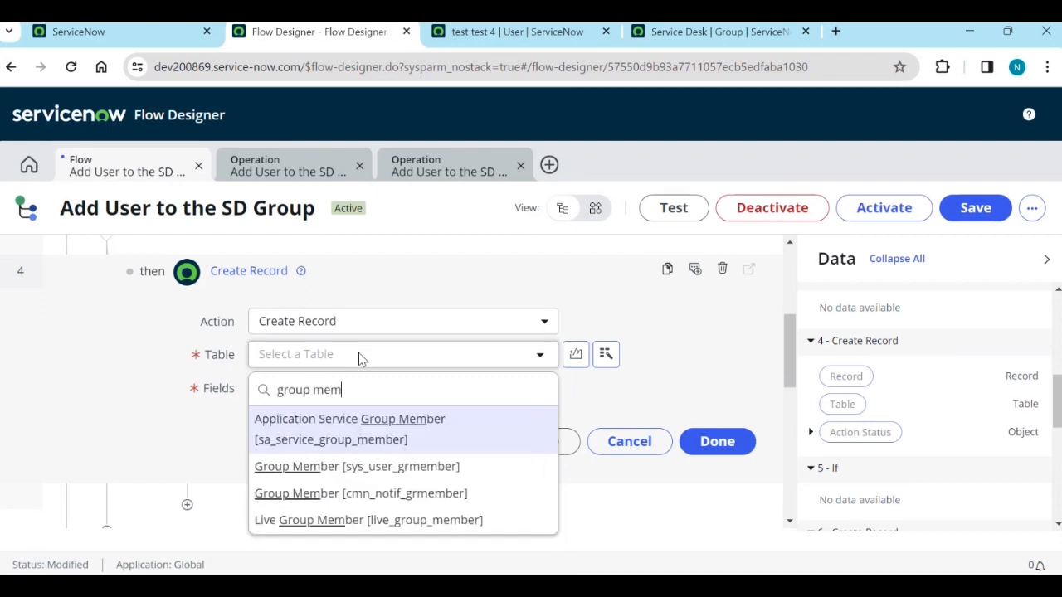
pyautogui.click(413, 472)
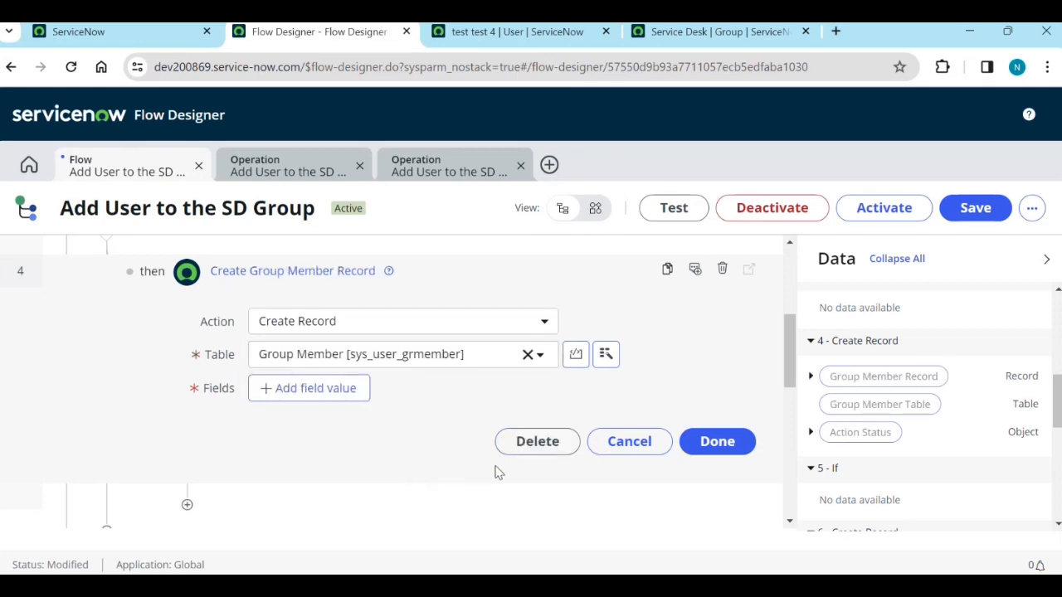
# Add a Group field value to the new Create Record action and set it to Service Desk
pyautogui.click(324, 398)
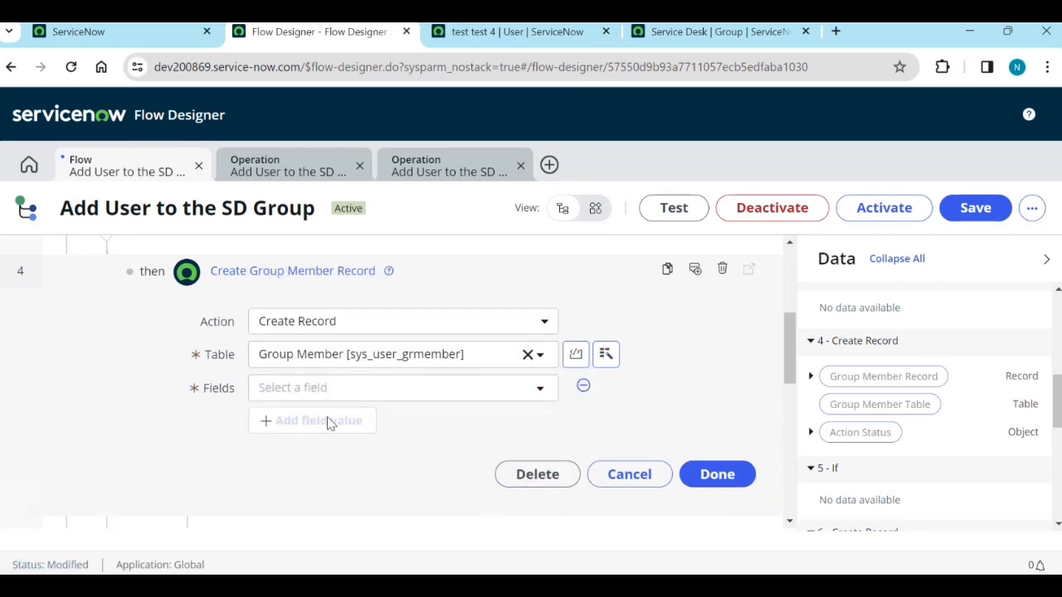
pyautogui.click(331, 396)
pyautogui.scroll(-1, 308, 290)
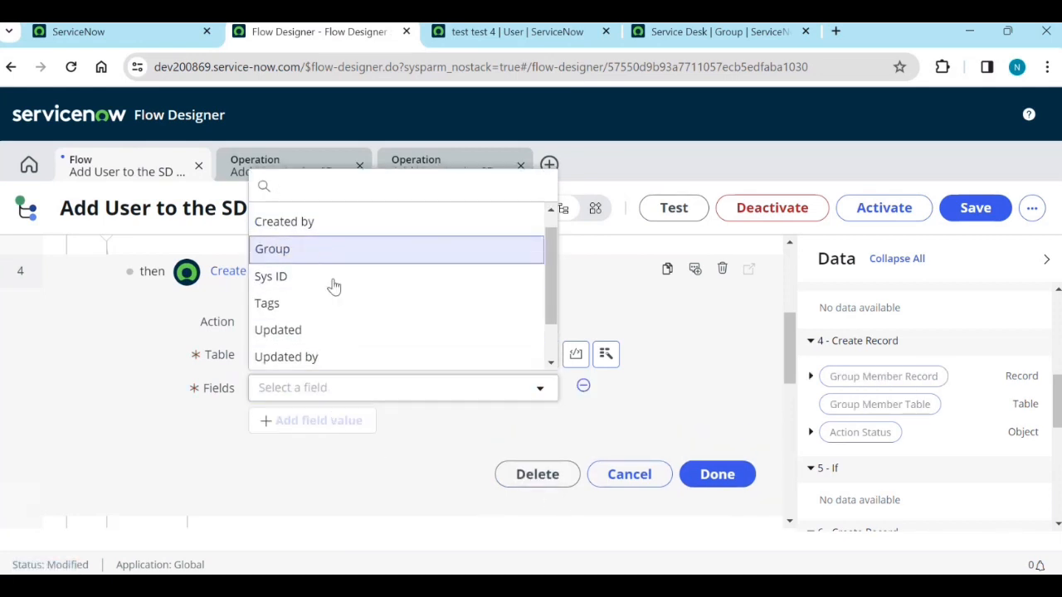
pyautogui.click(332, 249)
pyautogui.click(502, 390)
pyautogui.write('se')
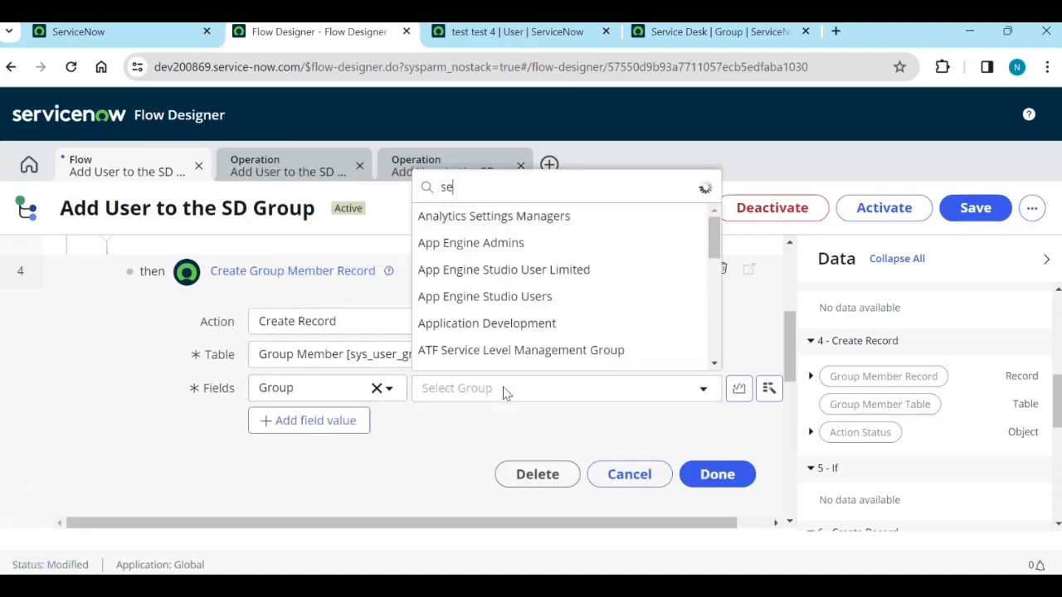
pyautogui.write('r')
pyautogui.click(496, 358)
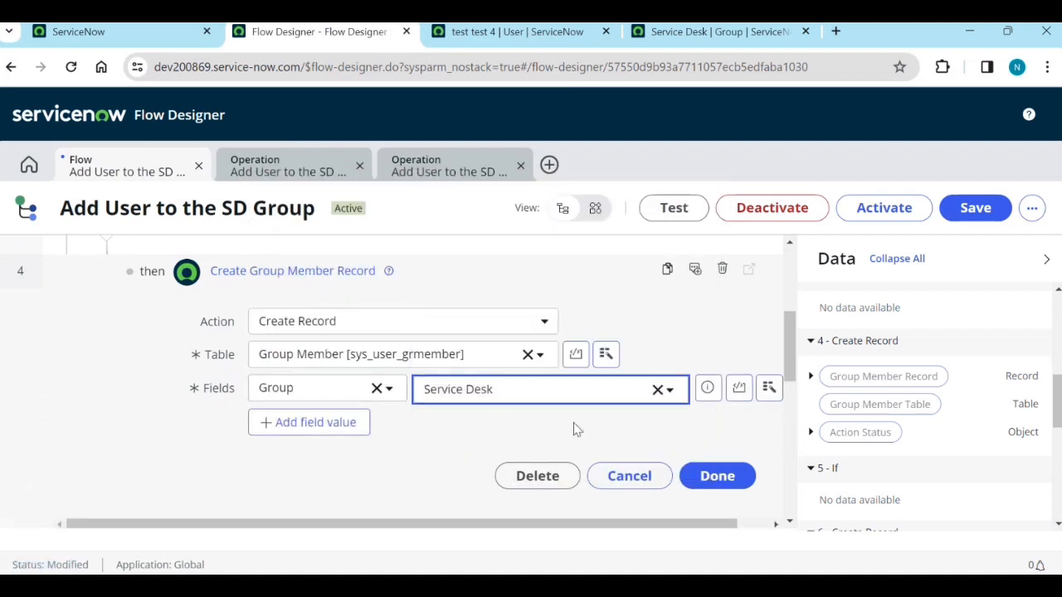
# Add a User field value assigned to the For Each User Record, and confirm the Create Record action
pyautogui.click(330, 423)
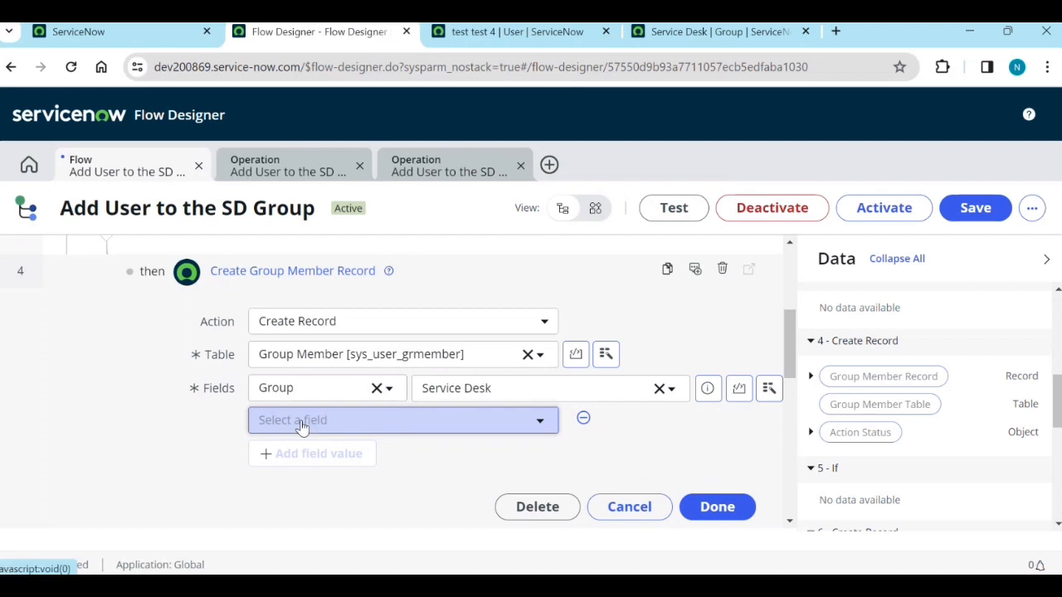
pyautogui.click(303, 424)
pyautogui.scroll(-3, 305, 365)
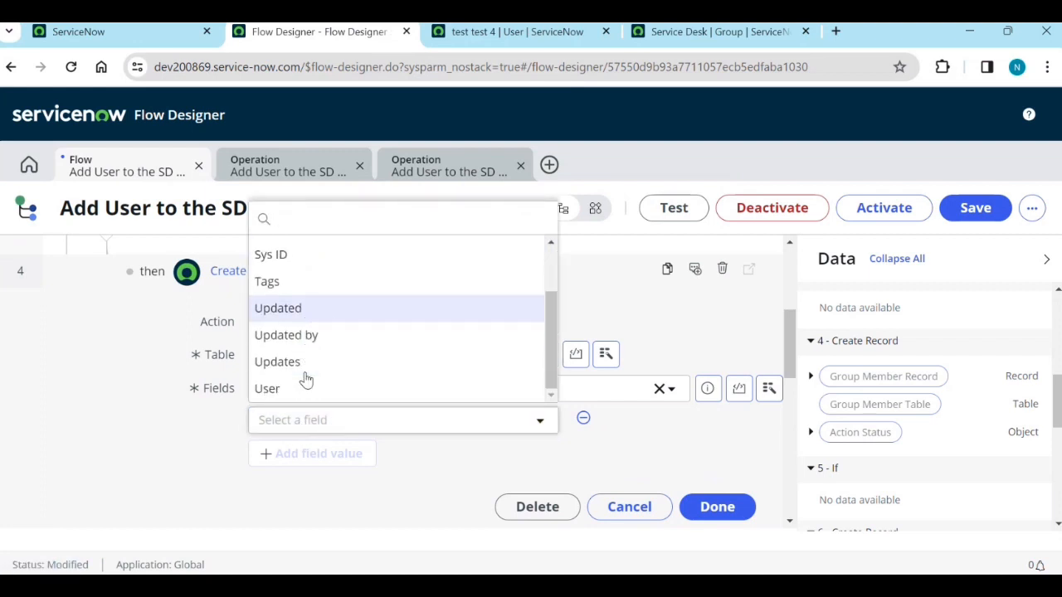
pyautogui.click(329, 402)
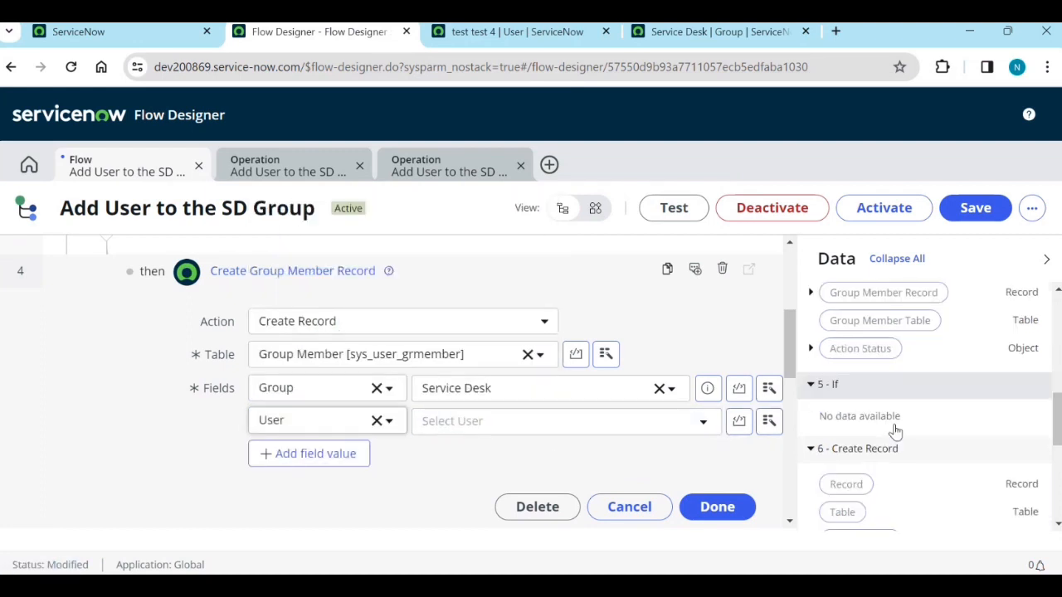
pyautogui.scroll(-4, 893, 434)
pyautogui.scroll(-2, 896, 438)
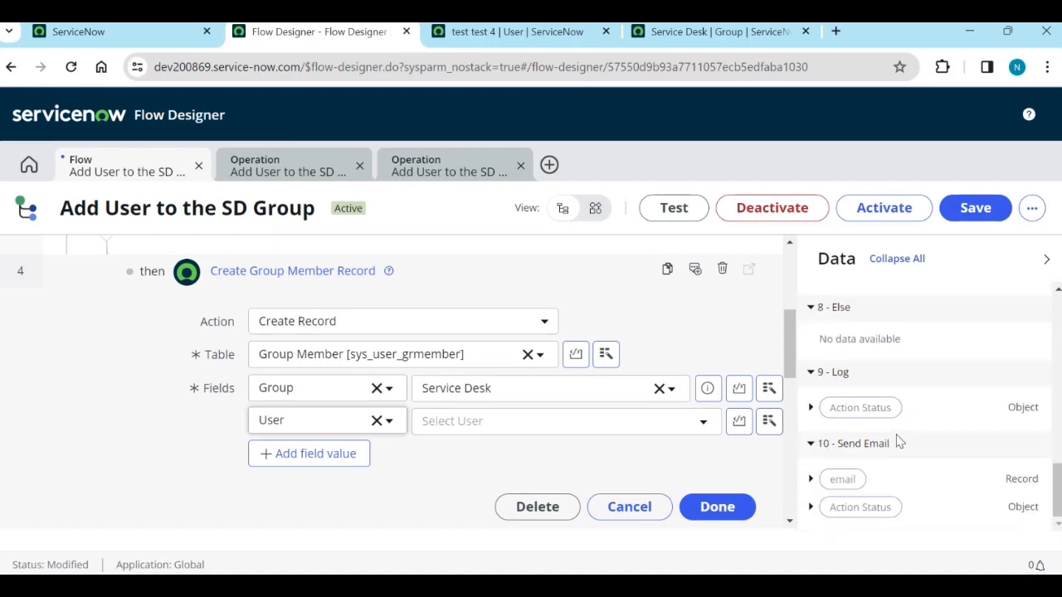
pyautogui.scroll(5, 892, 448)
pyautogui.scroll(1, 893, 448)
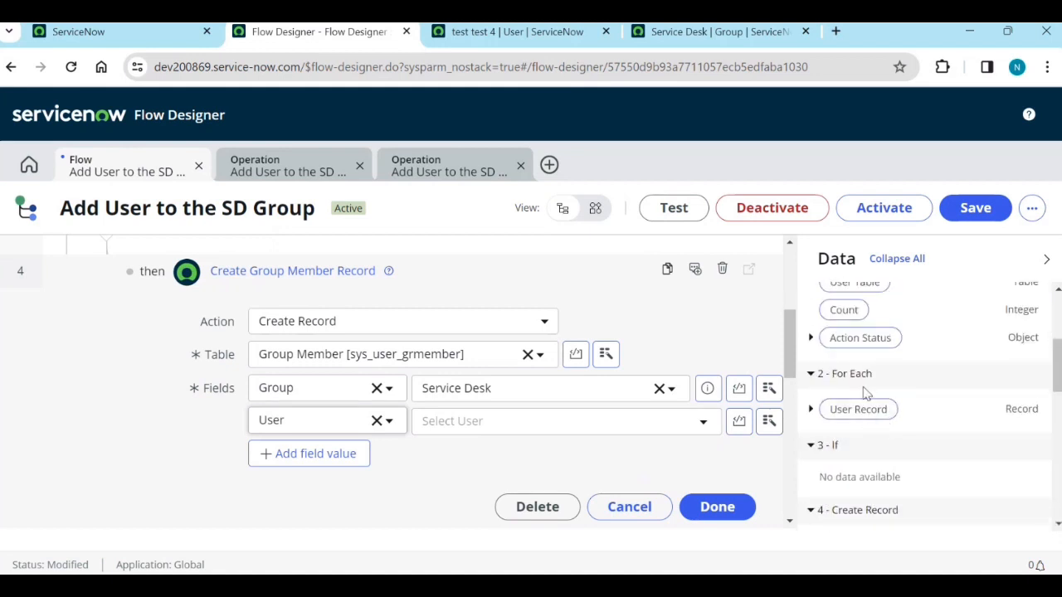
pyautogui.moveTo(871, 420); pyautogui.dragTo(529, 437)
pyautogui.scroll(-1, 460, 472)
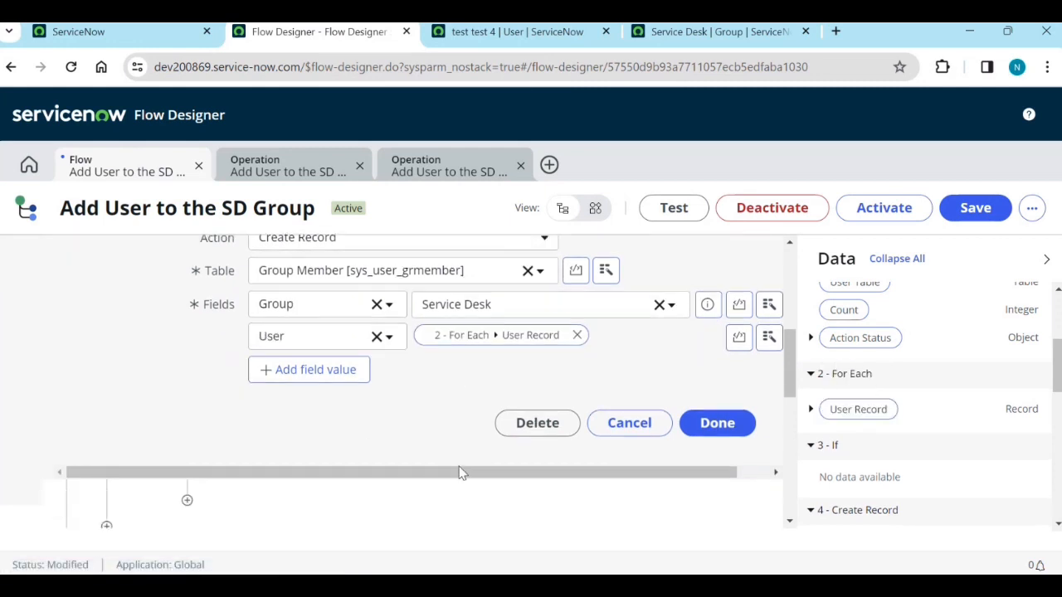
pyautogui.click(718, 424)
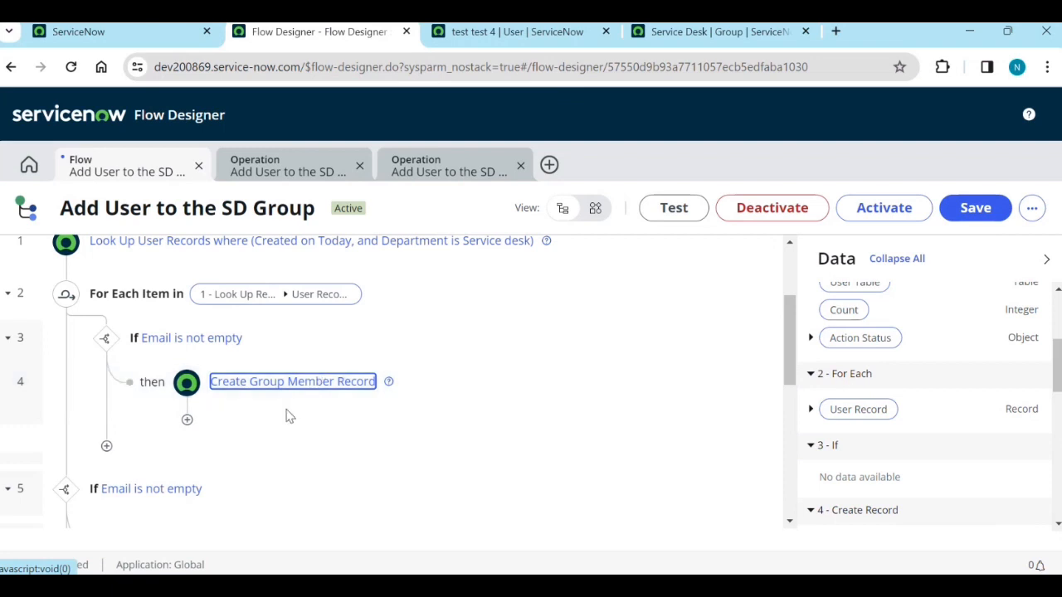
# Add an End Flow logic after the Create Group Member Record action in the loop's If branch
pyautogui.scroll(-1, 304, 410)
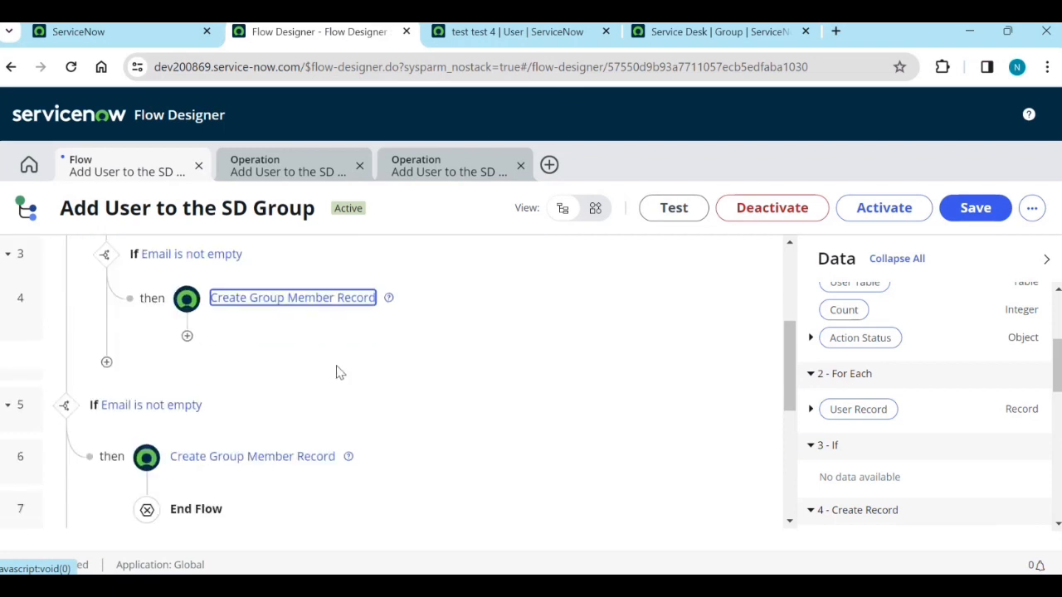
pyautogui.click(188, 338)
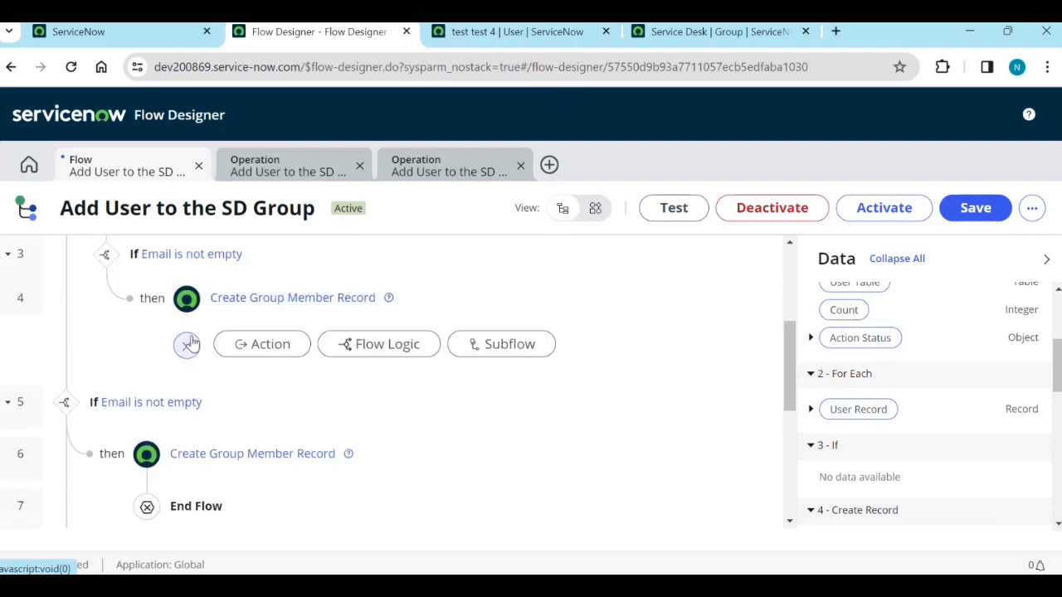
pyautogui.click(375, 350)
pyautogui.scroll(-4, 385, 419)
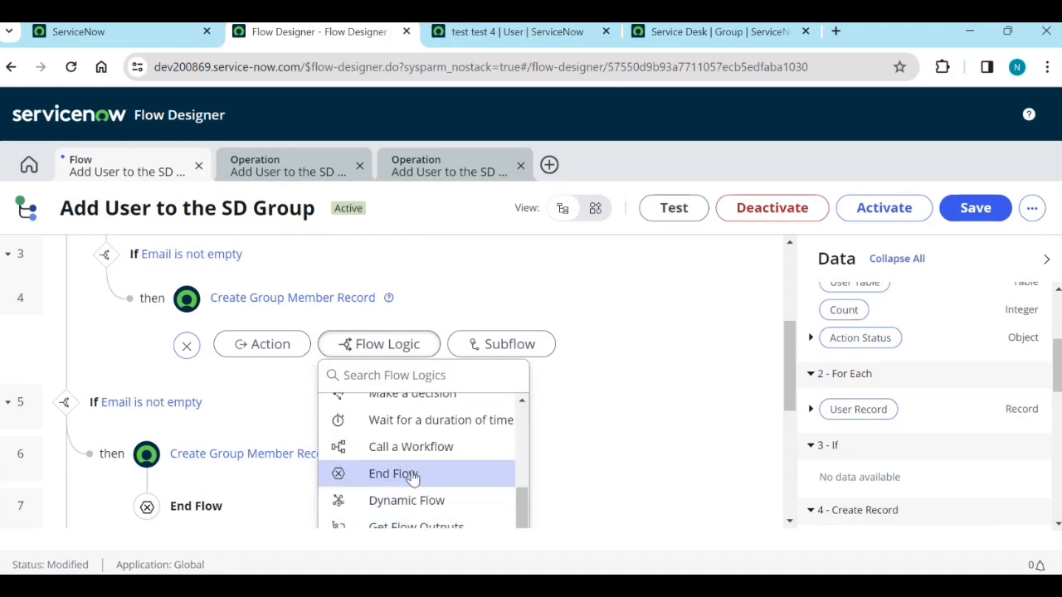
pyautogui.click(413, 474)
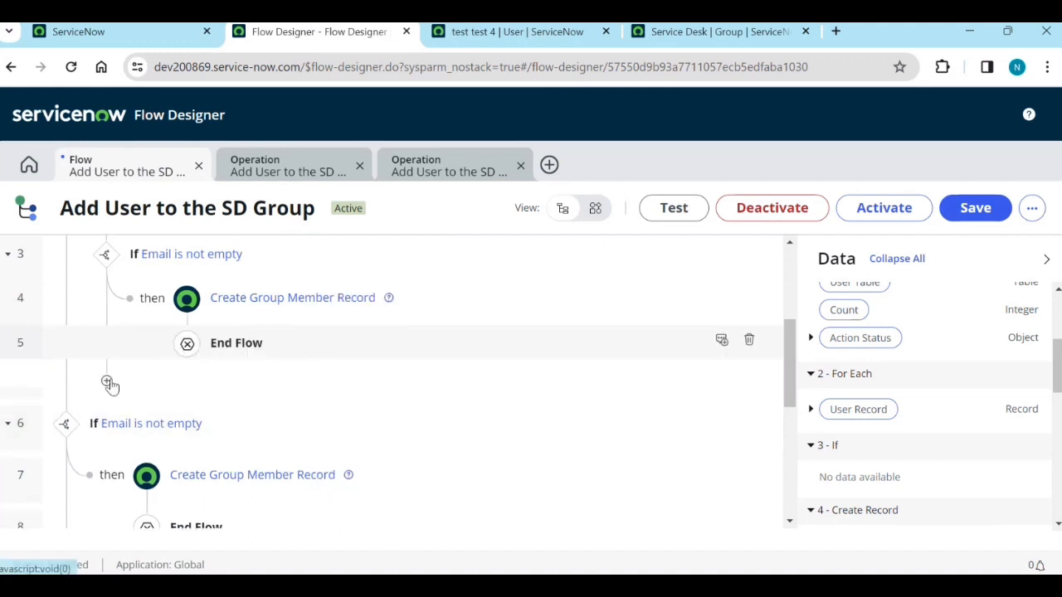
# Add an Else flow logic to the If block inside the For Each loop
pyautogui.scroll(-1, 111, 384)
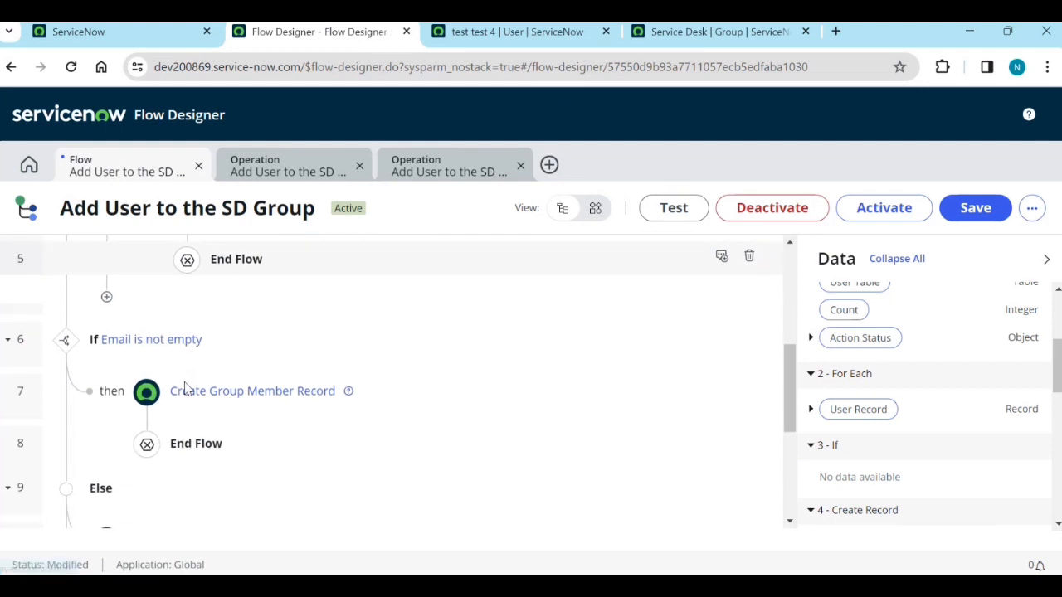
pyautogui.click(107, 300)
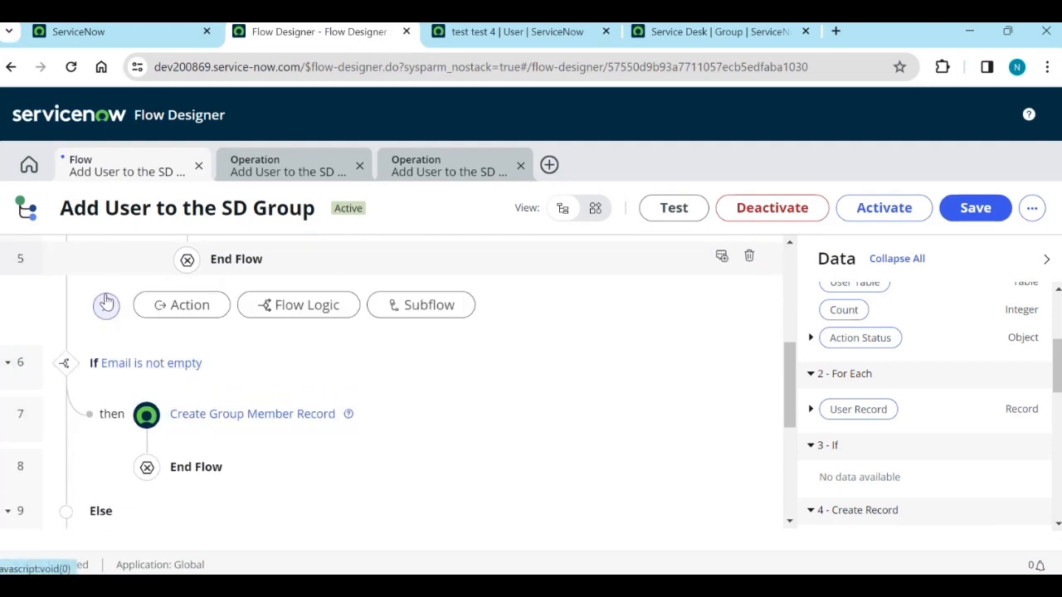
pyautogui.click(264, 309)
pyautogui.click(299, 421)
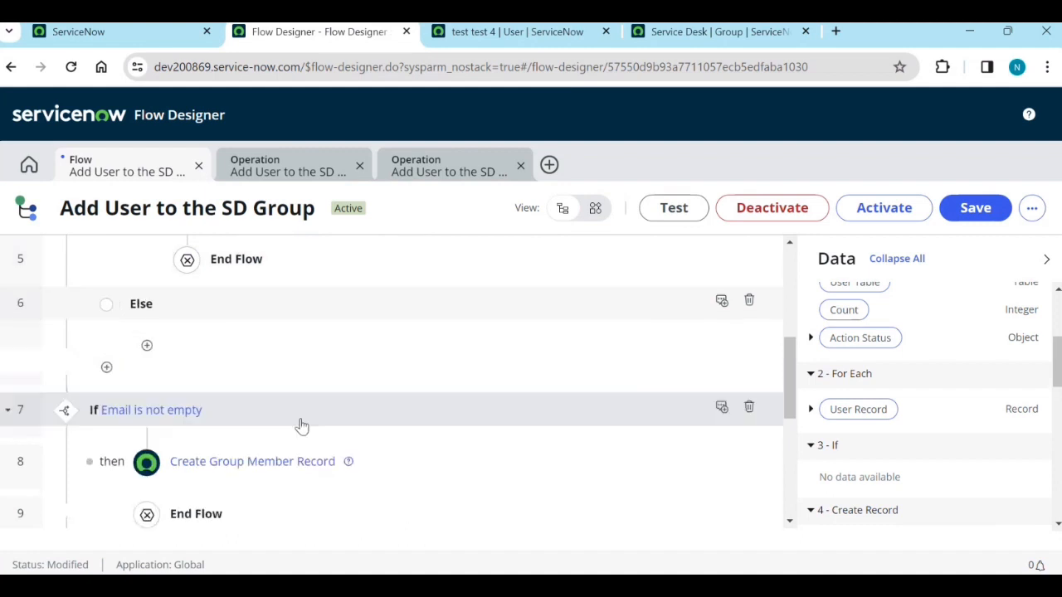
# Add a ServiceNow Core Log action to the Else branch inside the For Each loop
pyautogui.scroll(-2, 270, 385)
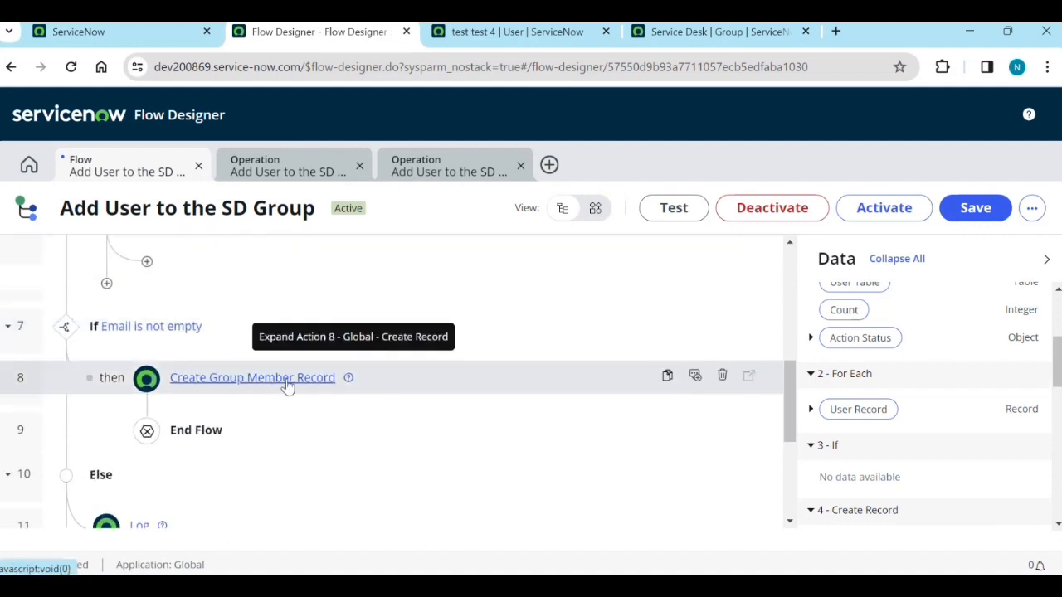
pyautogui.scroll(-2, 286, 389)
pyautogui.scroll(2, 265, 398)
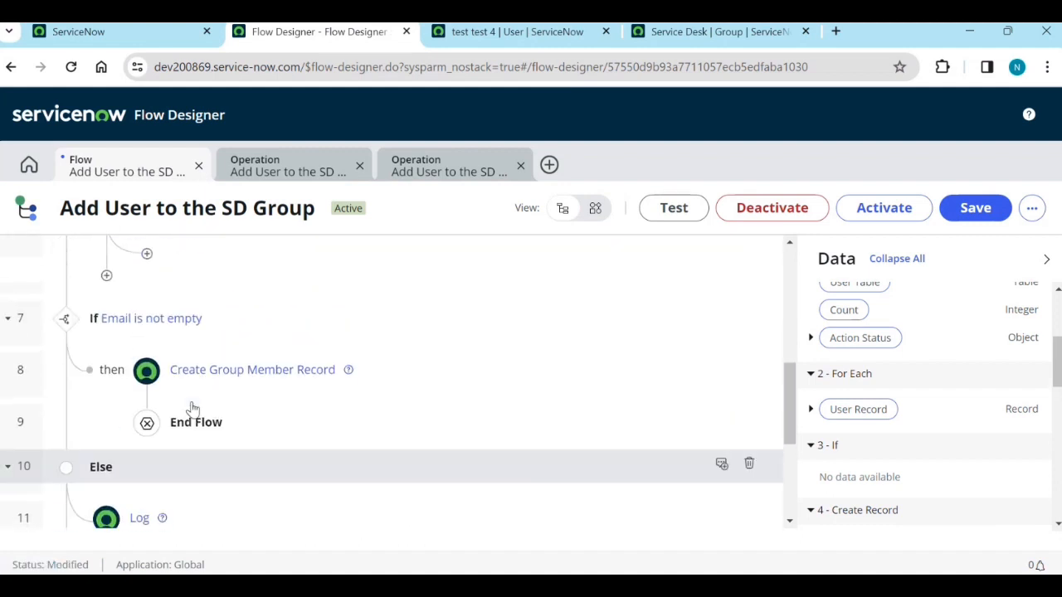
pyautogui.scroll(2, 191, 398)
pyautogui.click(145, 430)
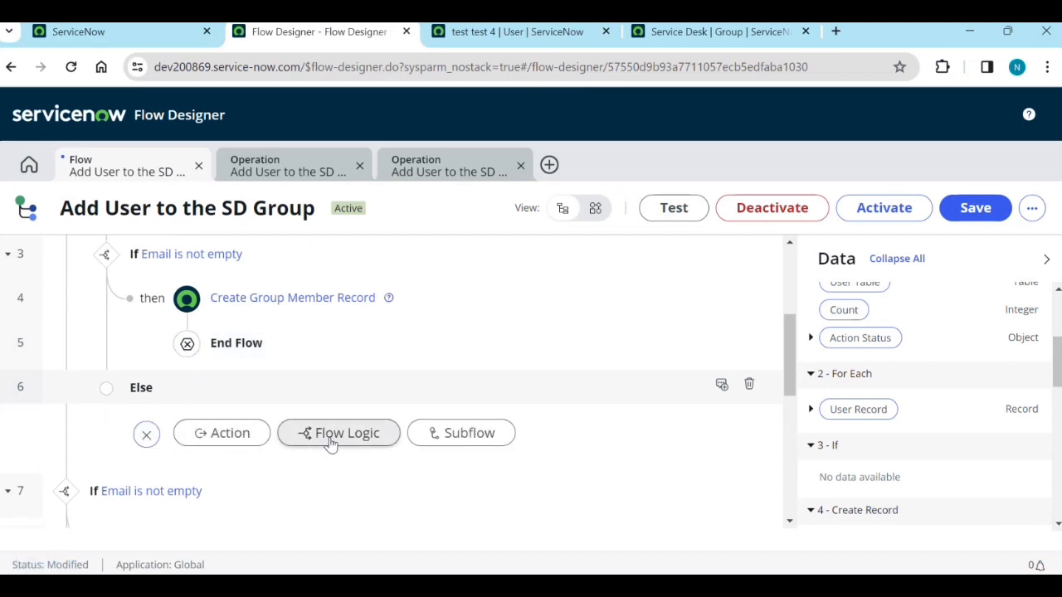
pyautogui.click(297, 441)
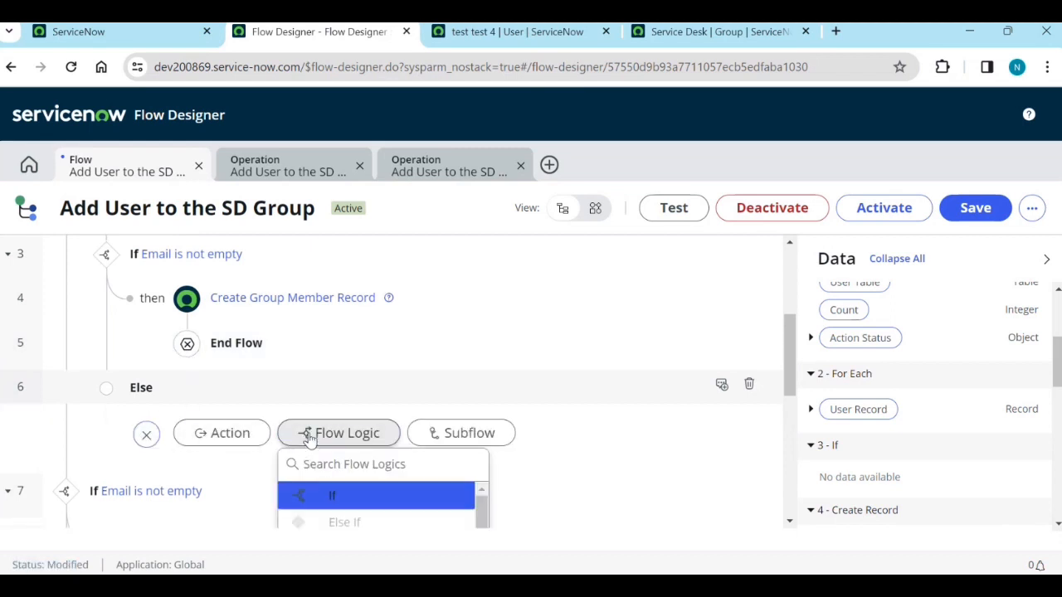
pyautogui.scroll(-3, 363, 443)
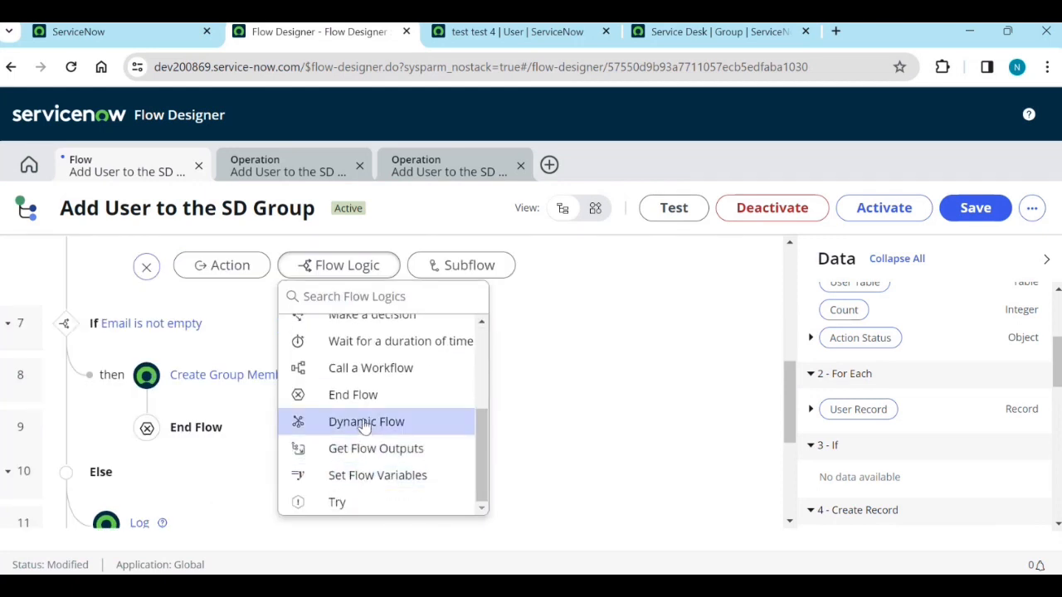
pyautogui.scroll(2, 375, 471)
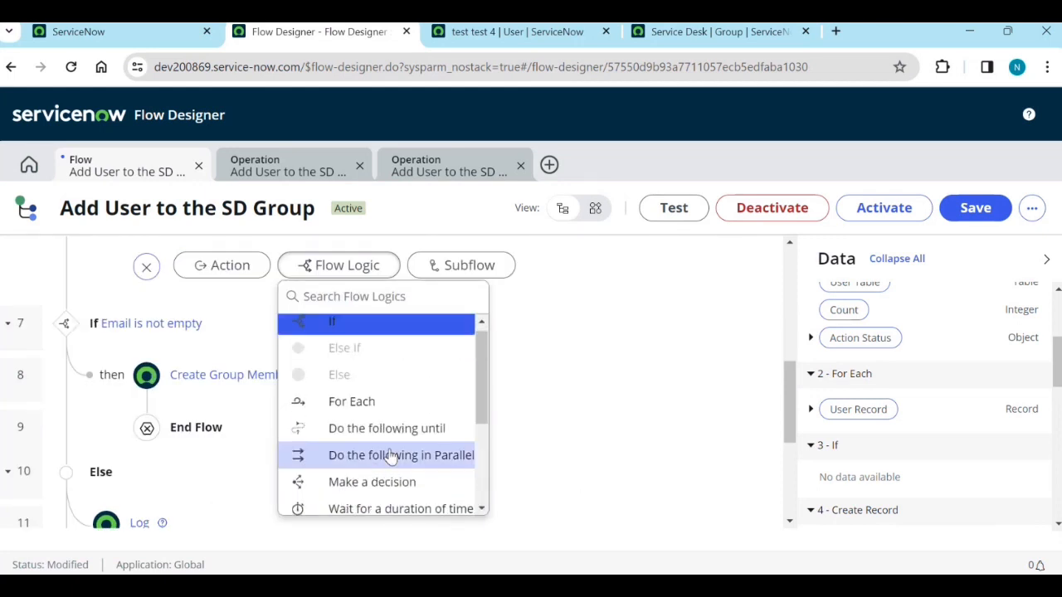
pyautogui.scroll(-1, 375, 471)
pyautogui.scroll(-1, 390, 455)
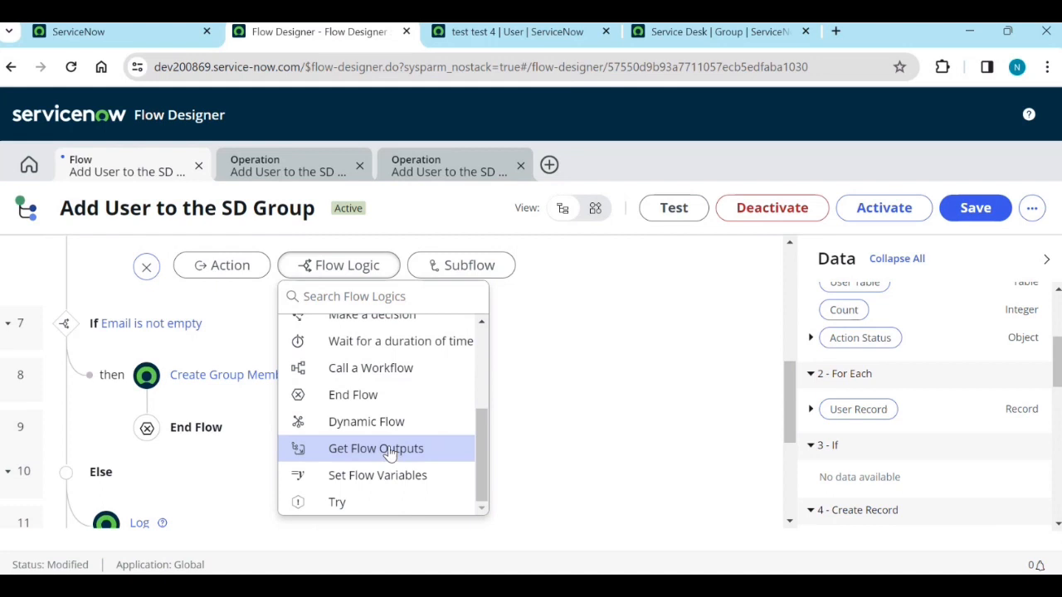
pyautogui.click(225, 267)
pyautogui.scroll(-3, 438, 403)
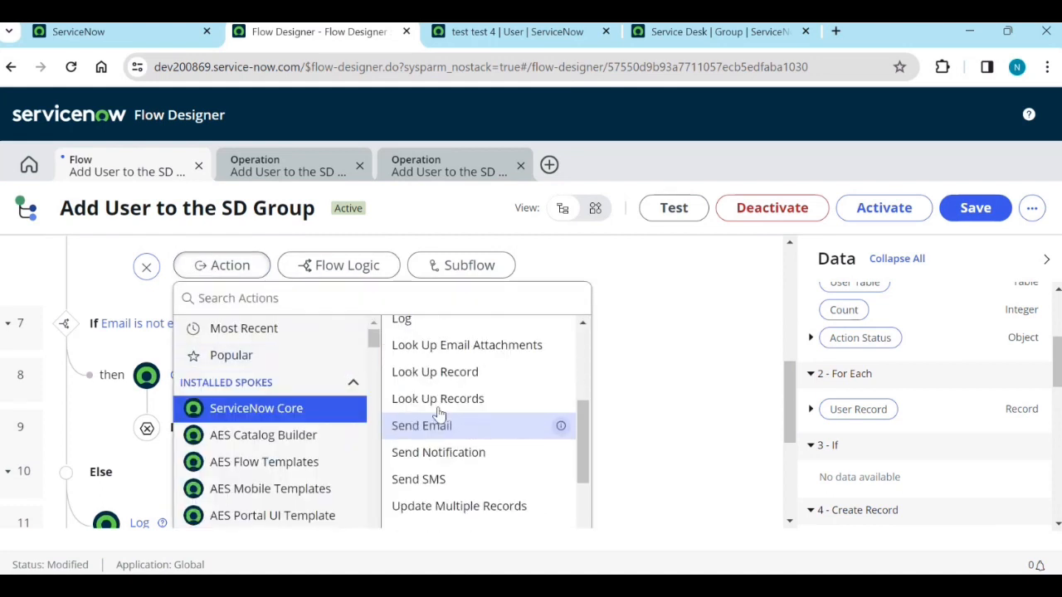
pyautogui.click(440, 328)
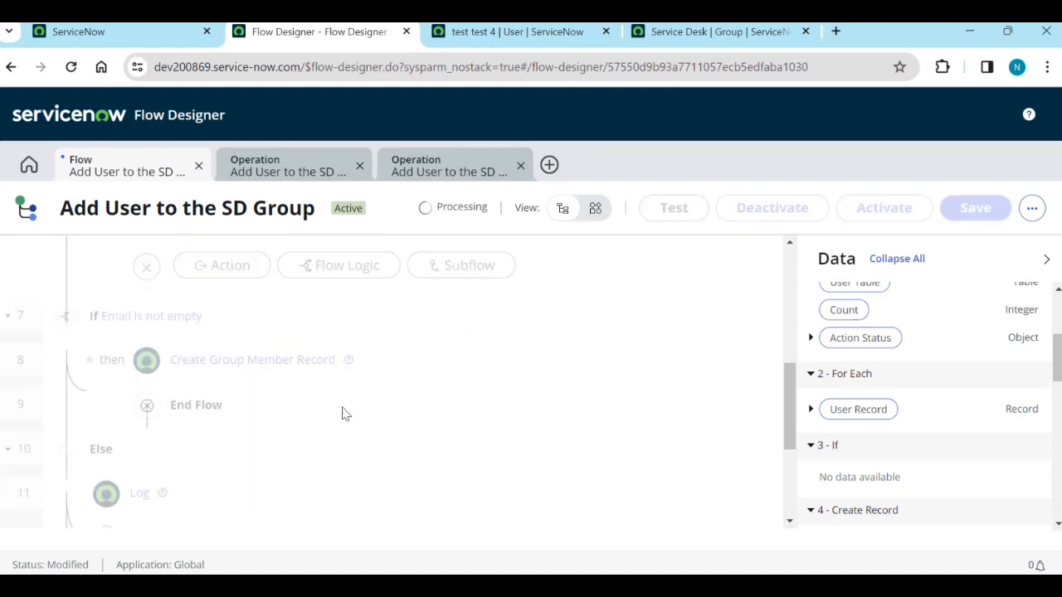
# Set the Else branch Log message to the For Each User Record followed by "with no email", and confirm the action
pyautogui.click(339, 383)
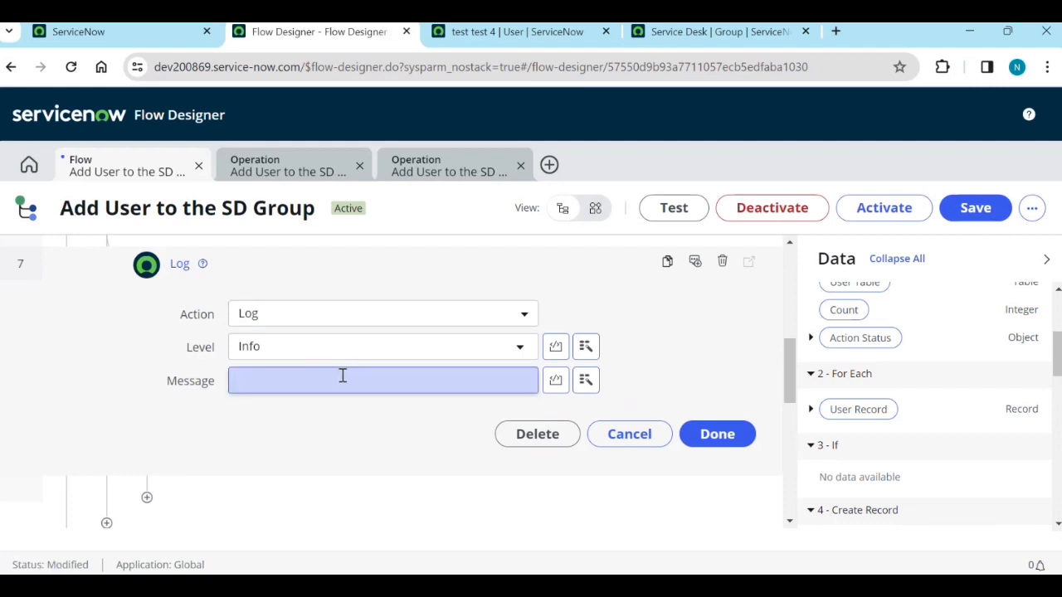
pyautogui.scroll(-2, 343, 378)
pyautogui.moveTo(855, 409); pyautogui.dragTo(308, 308)
pyautogui.scroll(1, 490, 400)
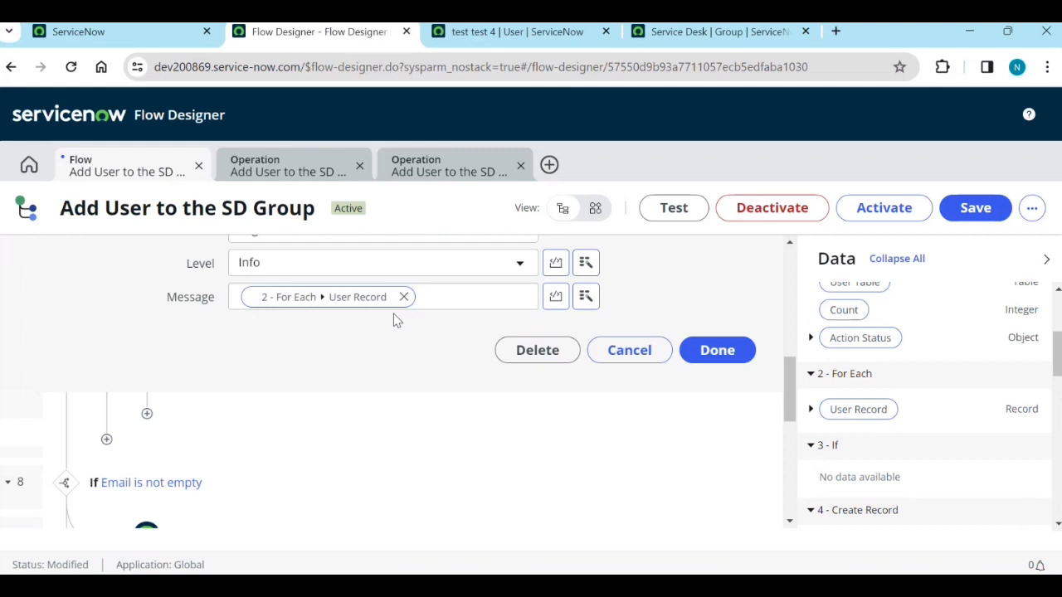
pyautogui.click(438, 297)
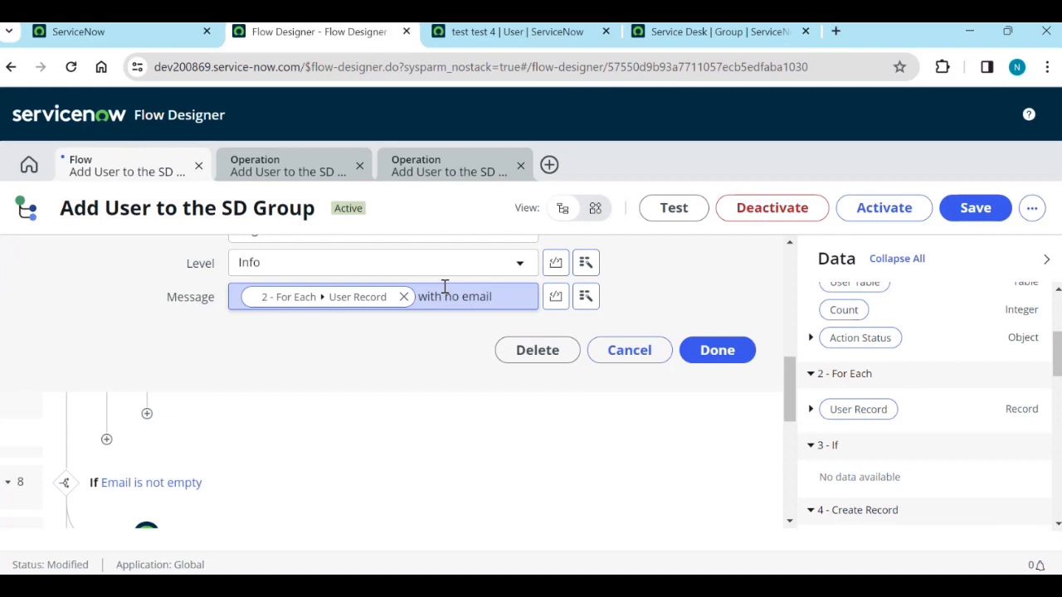
pyautogui.click(680, 374)
pyautogui.click(715, 359)
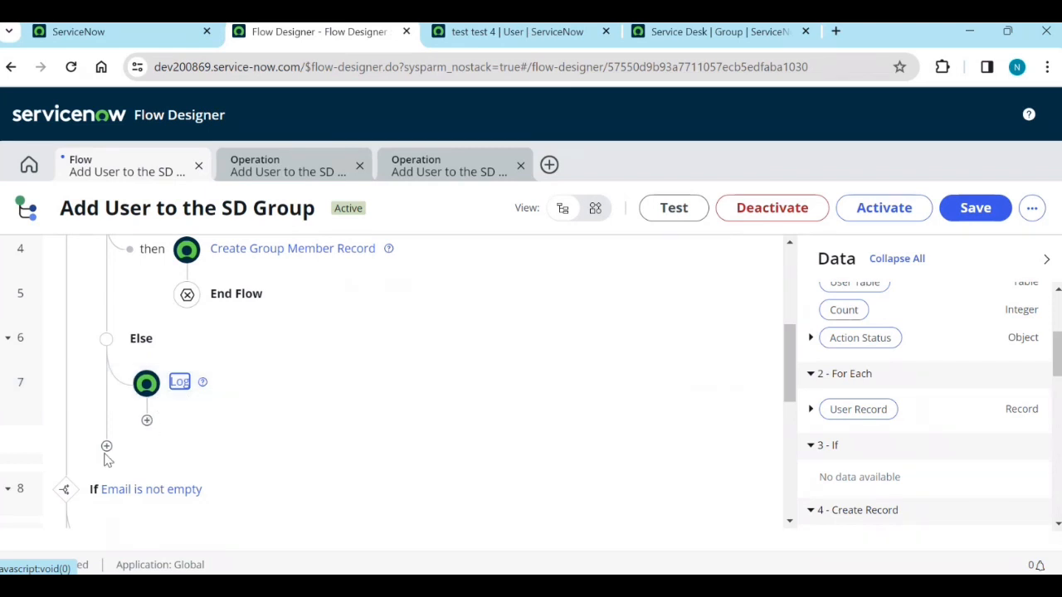
# Add a Send Email action after the If/Else block inside the loop, with the For Each User Record as its target record
pyautogui.scroll(-1, 203, 410)
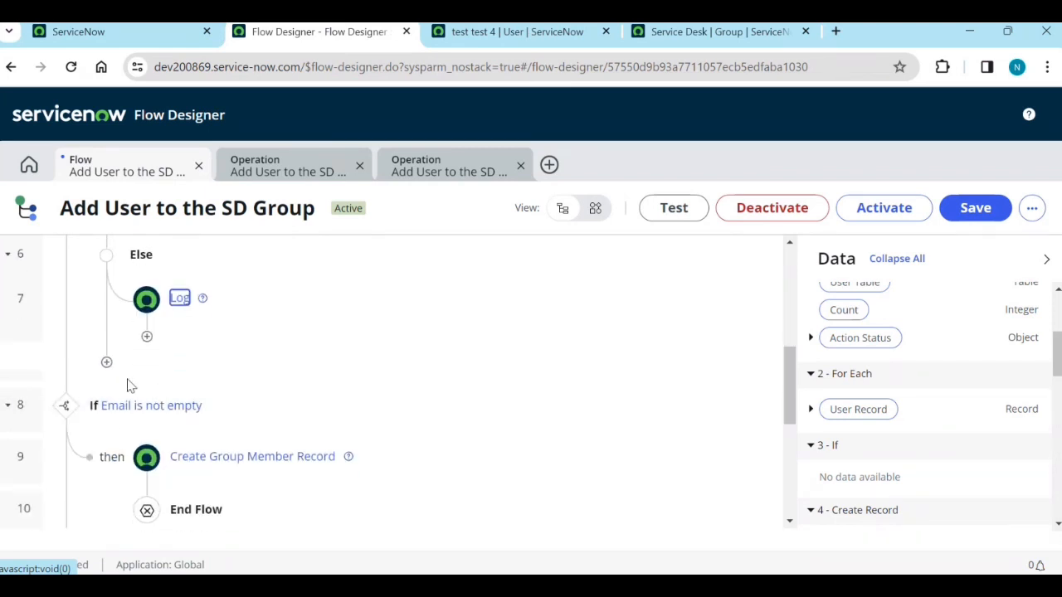
pyautogui.scroll(-2, 166, 406)
pyautogui.scroll(1, 199, 440)
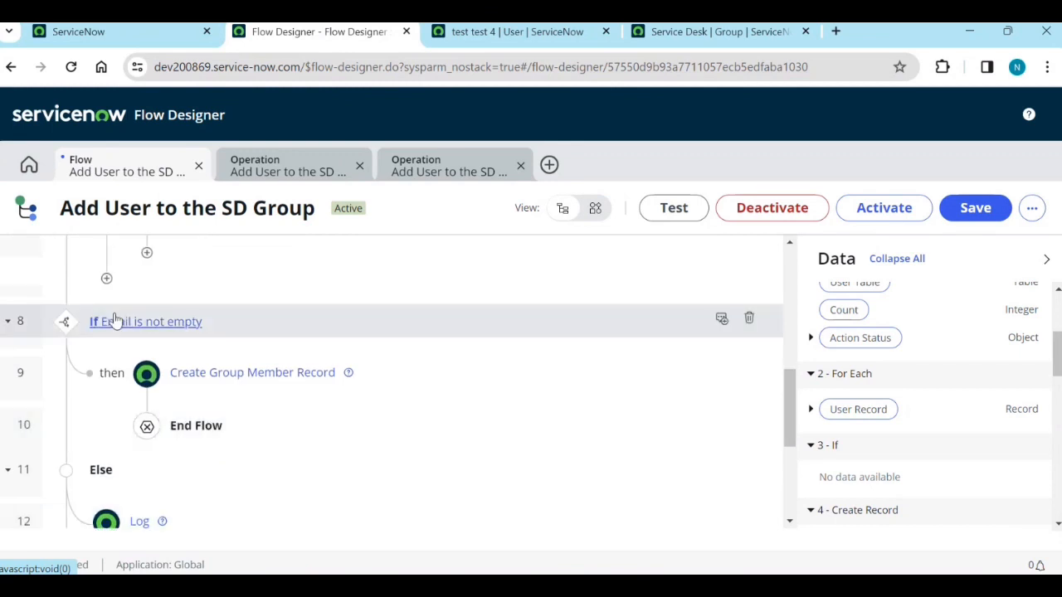
pyautogui.click(105, 280)
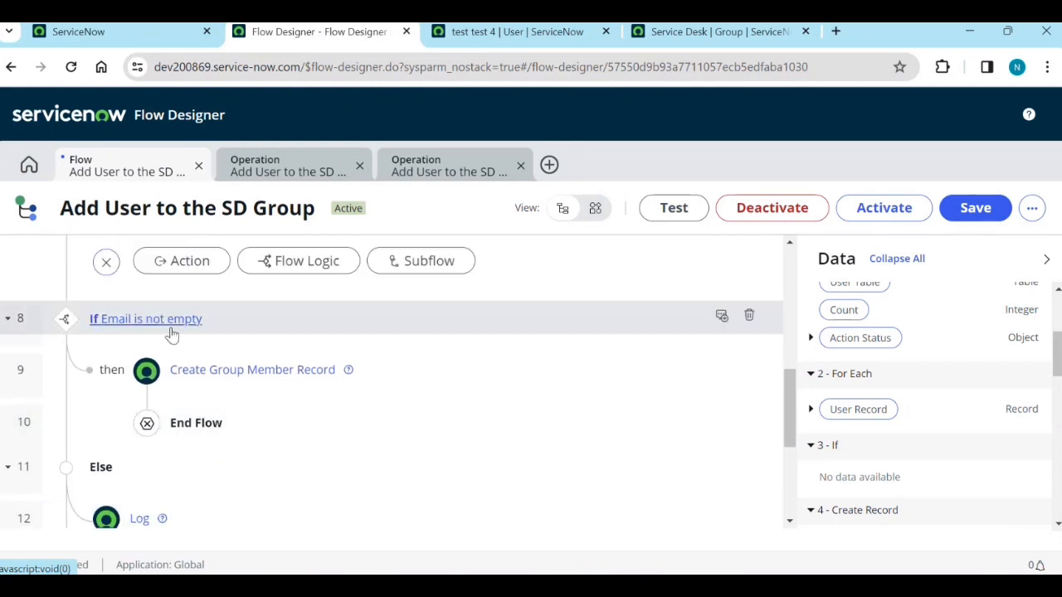
pyautogui.click(200, 272)
pyautogui.scroll(-3, 405, 446)
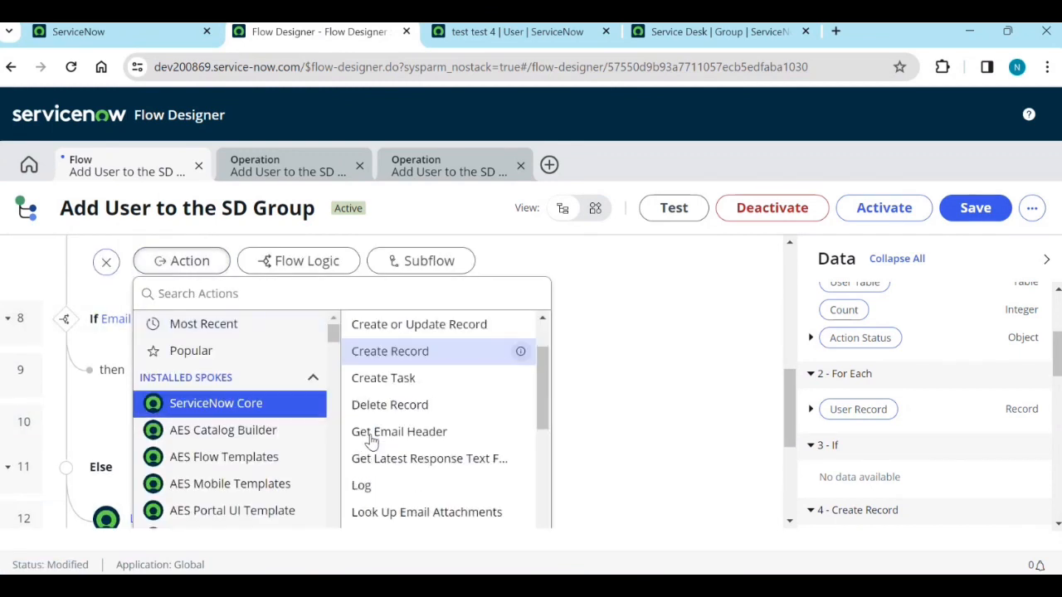
pyautogui.scroll(-1, 406, 446)
pyautogui.click(401, 426)
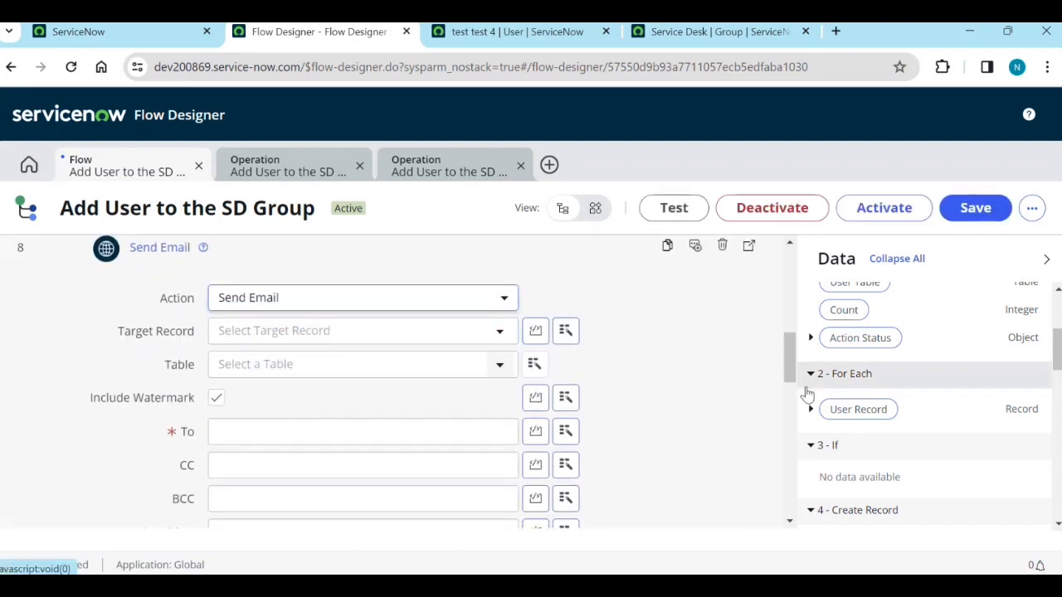
pyautogui.moveTo(857, 411); pyautogui.dragTo(347, 338)
pyautogui.scroll(-1, 349, 407)
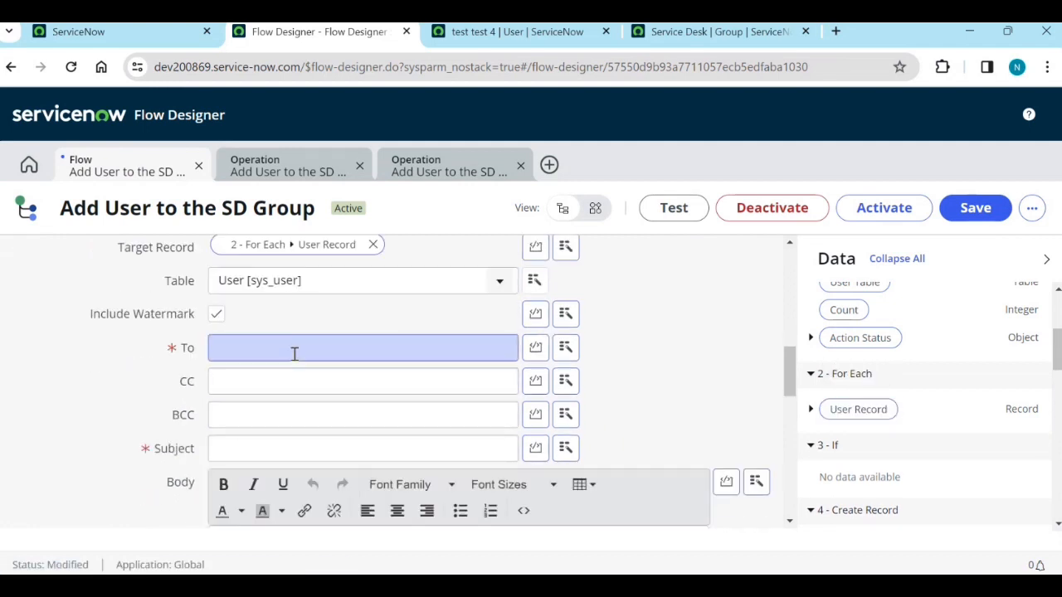
pyautogui.moveTo(876, 414); pyautogui.dragTo(387, 365)
pyautogui.scroll(-1, 407, 414)
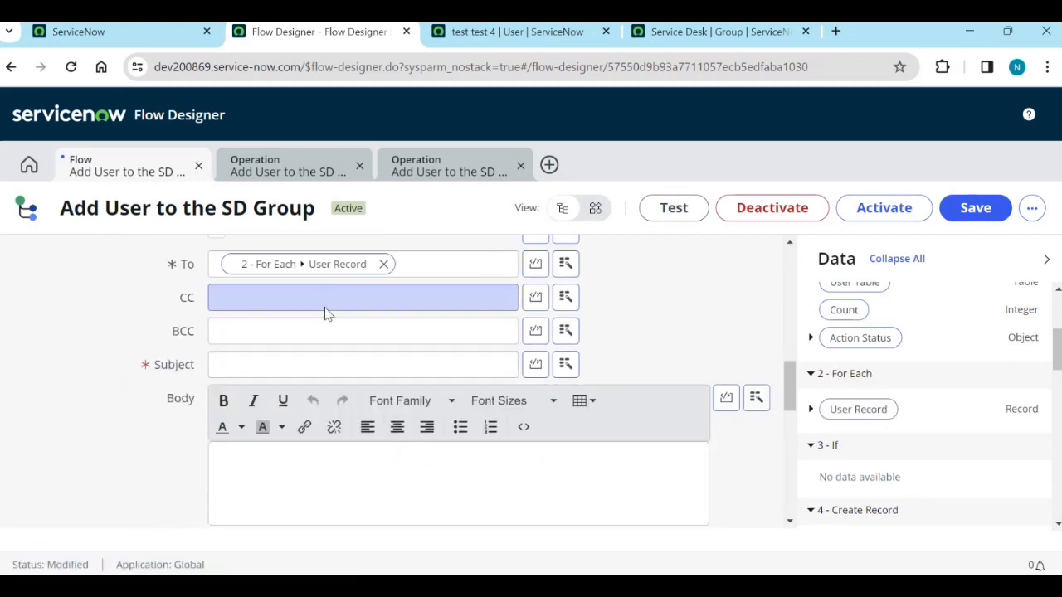
pyautogui.click(383, 264)
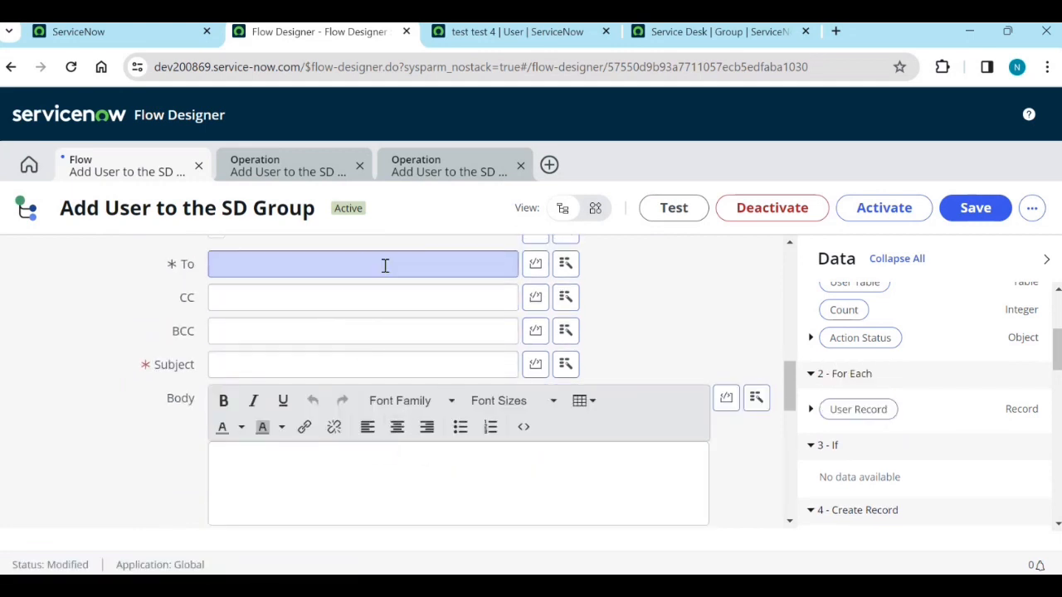
# Address the email to the For Each User Record's Email field, enter the subject "No email", and confirm the Send Email action
pyautogui.click(807, 410)
pyautogui.scroll(-5, 854, 456)
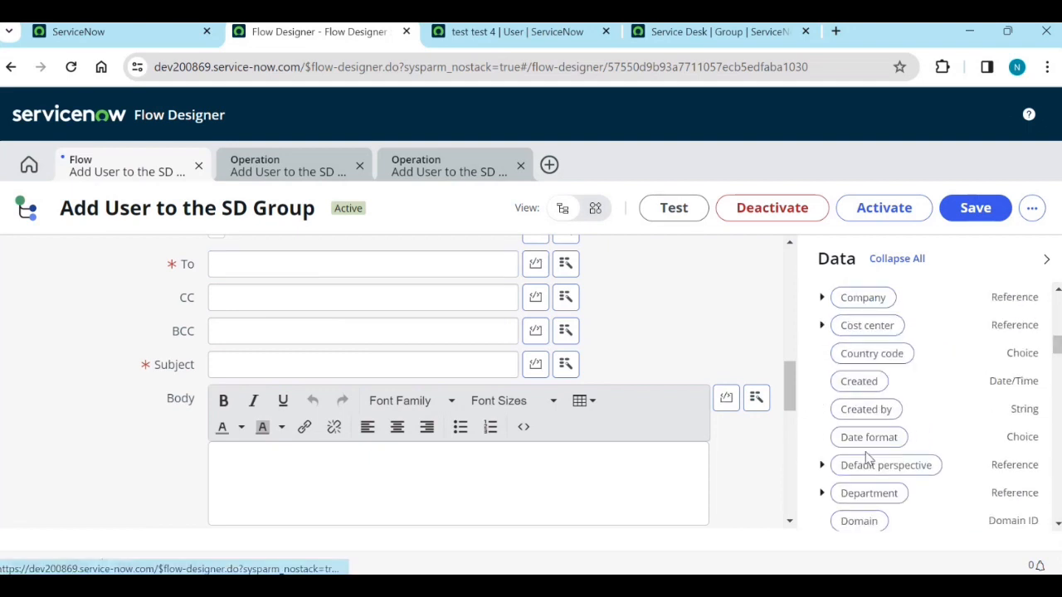
pyautogui.scroll(-4, 865, 455)
pyautogui.moveTo(858, 412); pyautogui.dragTo(282, 286)
pyautogui.click(323, 370)
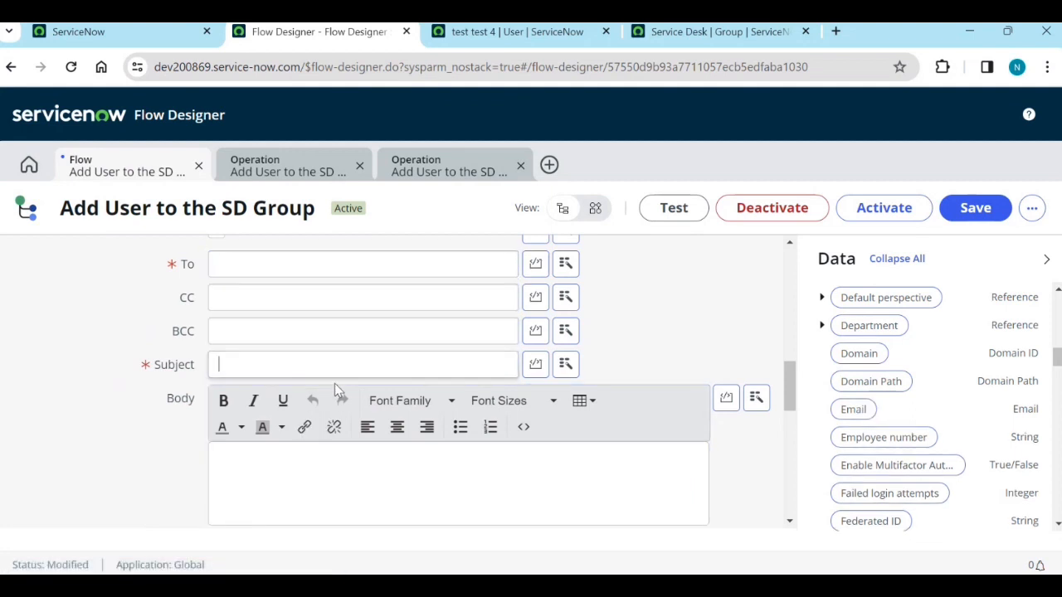
pyautogui.moveTo(855, 410); pyautogui.dragTo(284, 273)
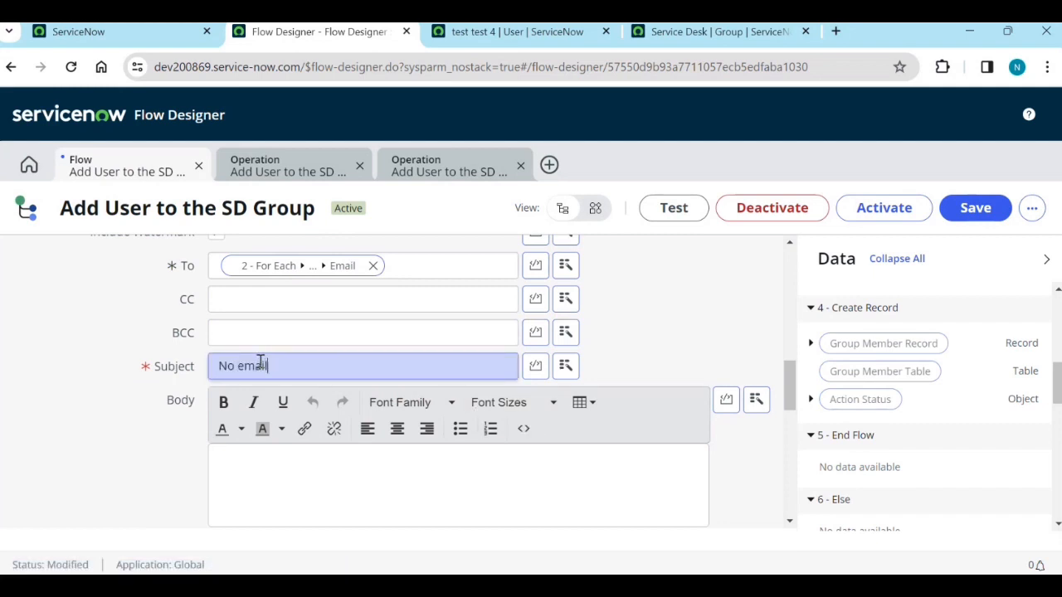
pyautogui.scroll(4, 668, 348)
pyautogui.scroll(-2, 662, 398)
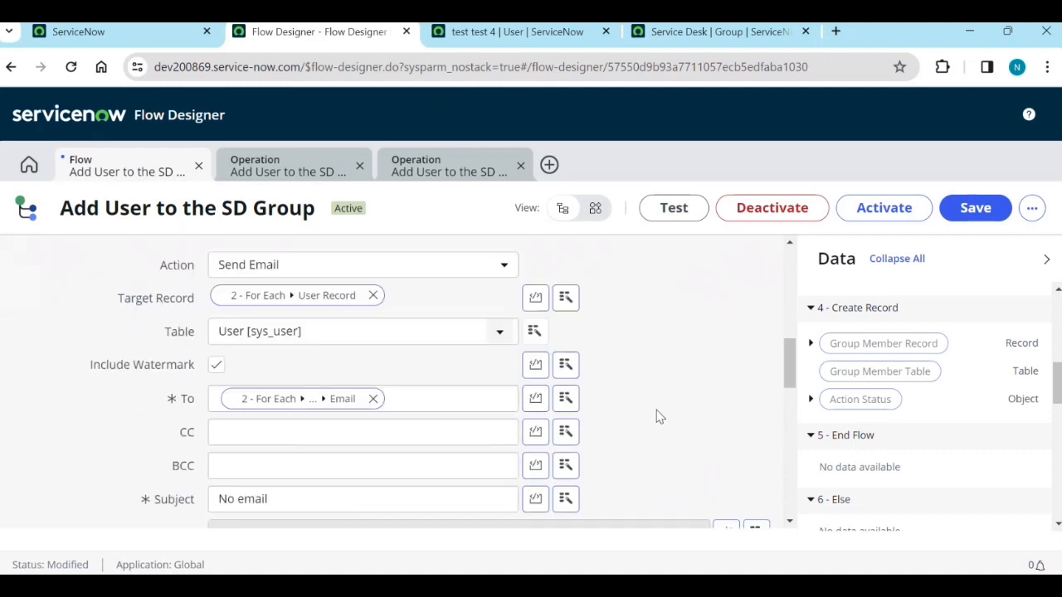
pyautogui.scroll(-5, 659, 416)
pyautogui.click(706, 405)
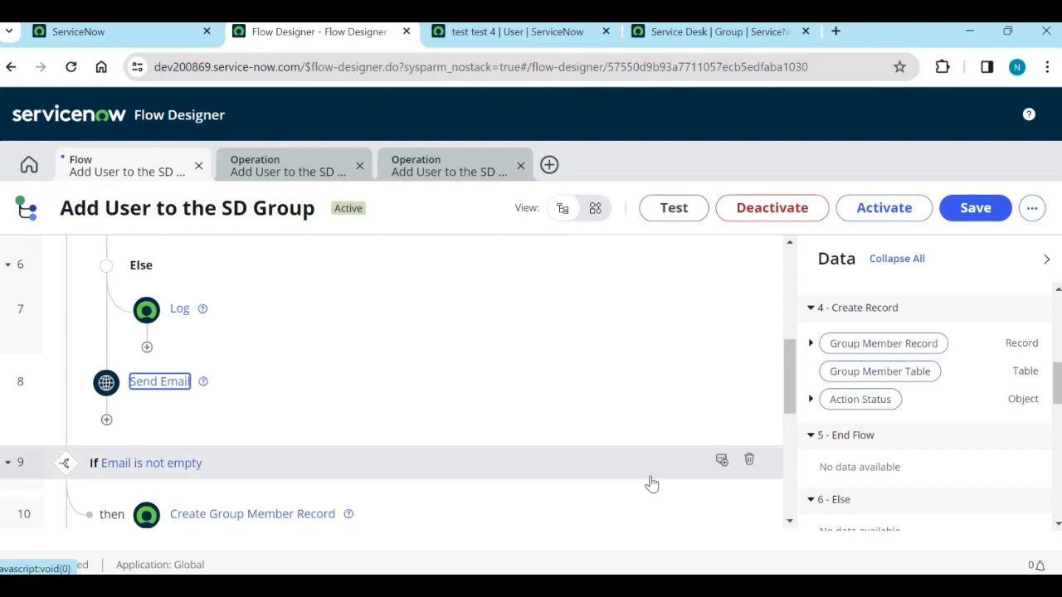
# Delete the old If/Else block and the old Send Email action that sit outside the For Each loop
pyautogui.scroll(-2, 291, 382)
pyautogui.scroll(-2, 159, 438)
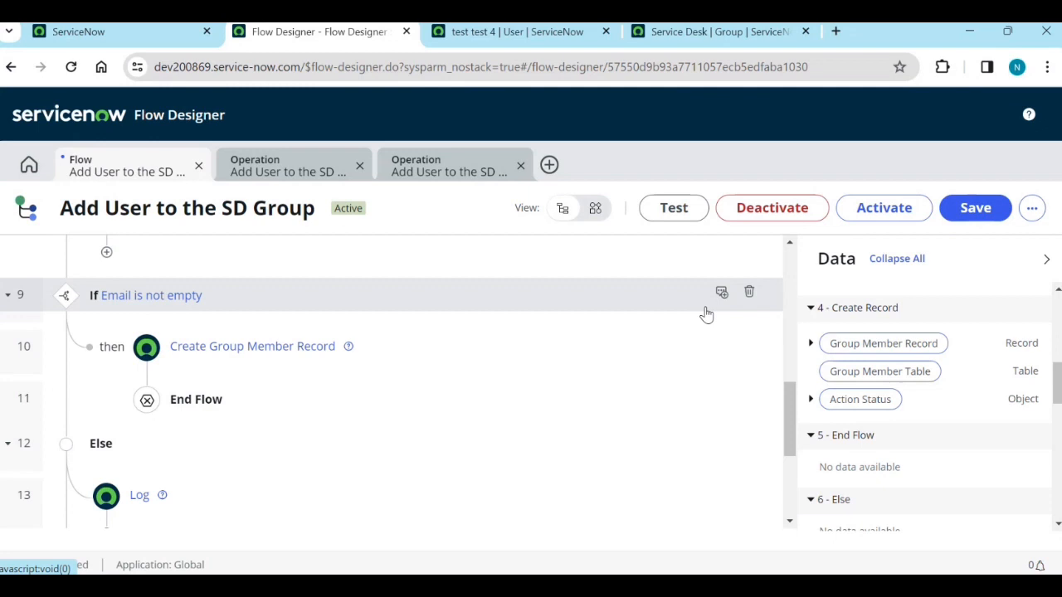
pyautogui.click(749, 292)
pyautogui.click(668, 331)
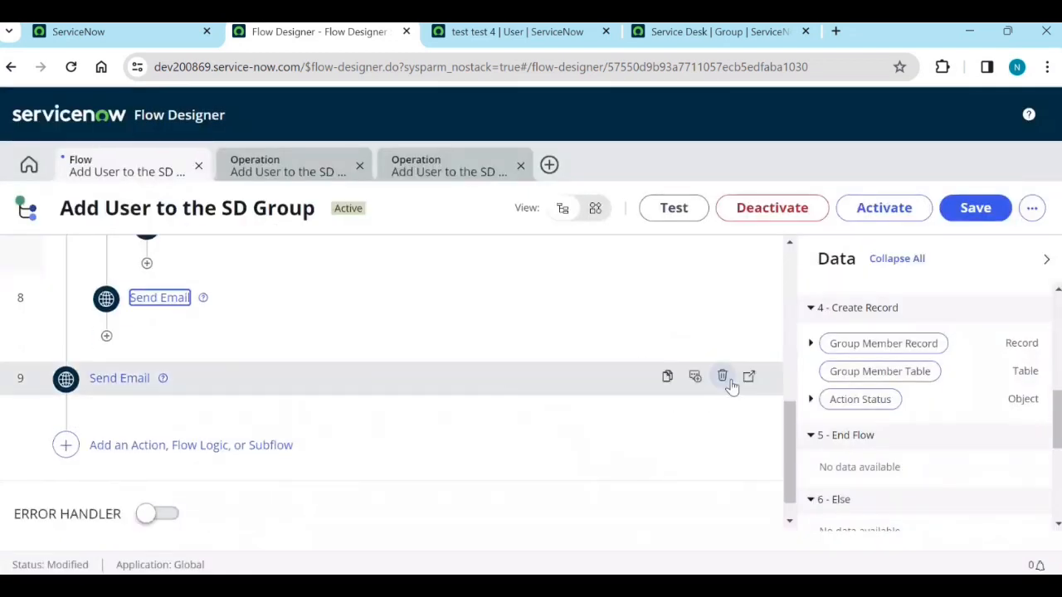
pyautogui.click(722, 376)
pyautogui.click(650, 340)
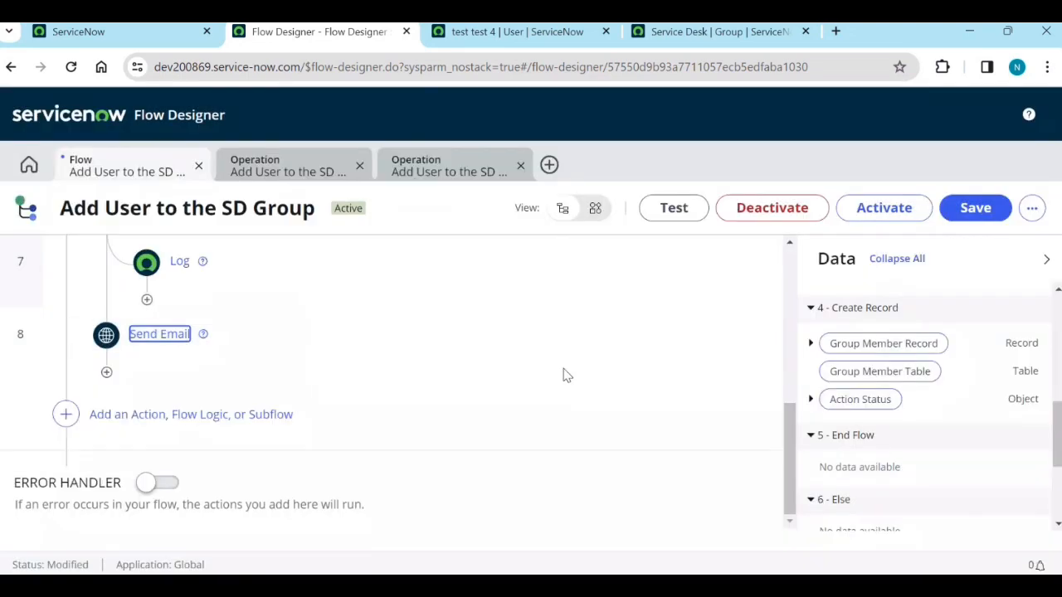
# Review the reworked flow from the daily trigger through the loop's Send Email action, and save it
pyautogui.scroll(5, 334, 434)
pyautogui.scroll(2, 332, 433)
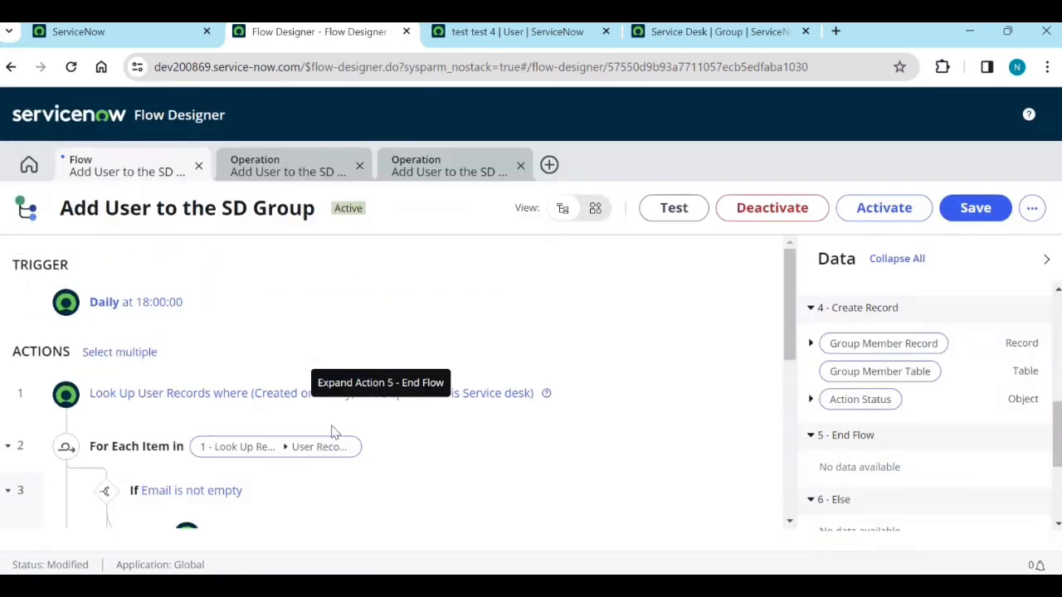
pyautogui.scroll(-3, 190, 399)
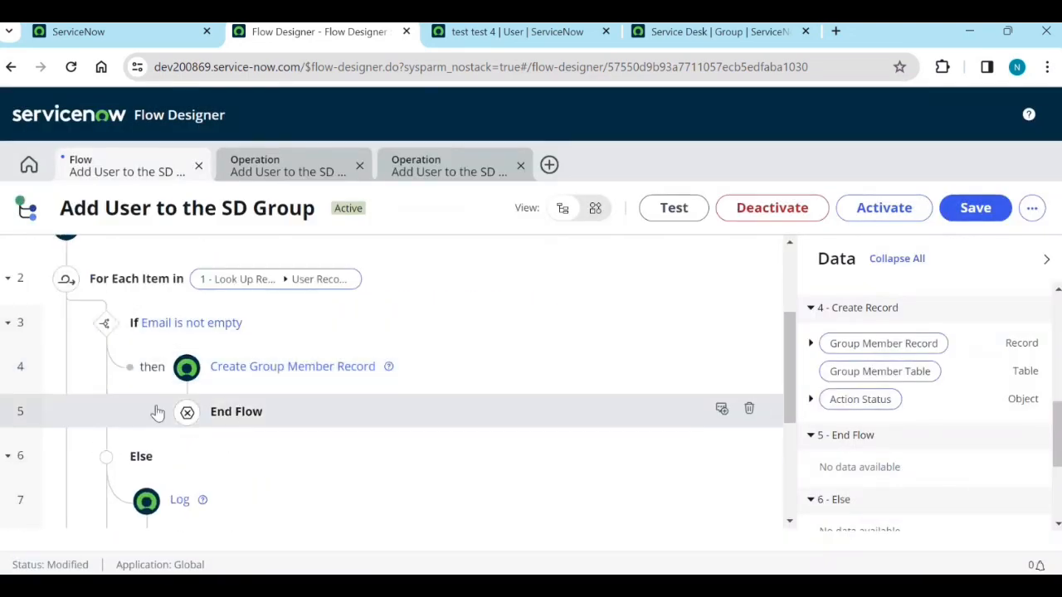
pyautogui.scroll(-3, 109, 356)
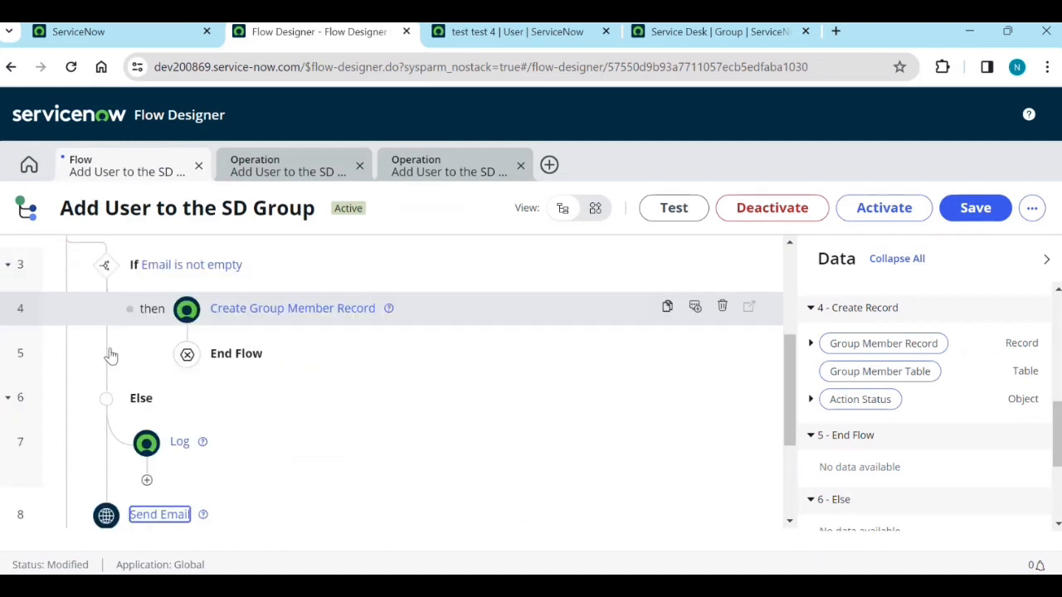
pyautogui.scroll(4, 116, 458)
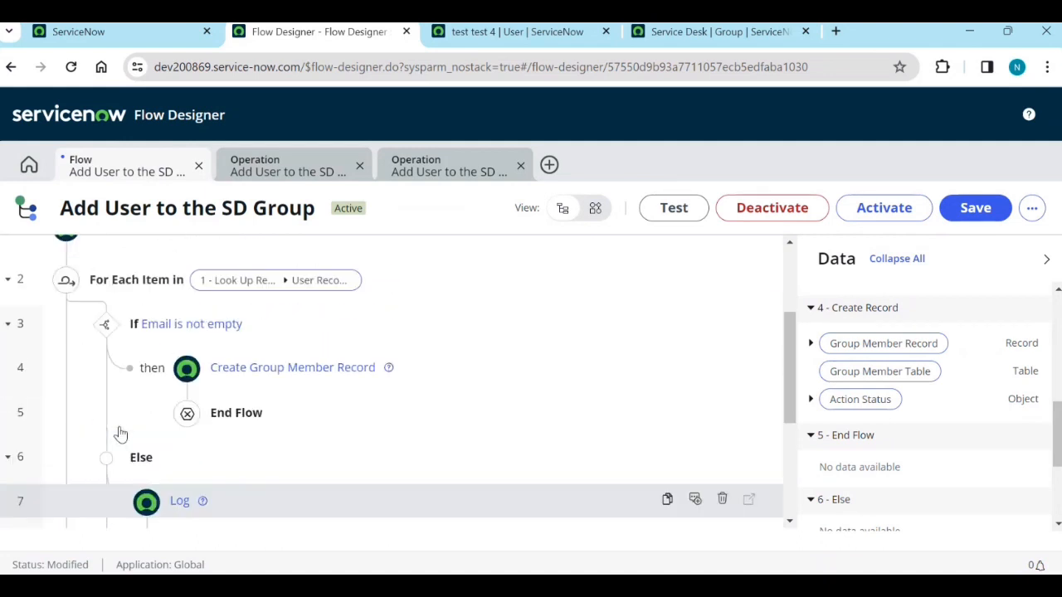
pyautogui.scroll(-2, 177, 407)
pyautogui.scroll(-2, 125, 481)
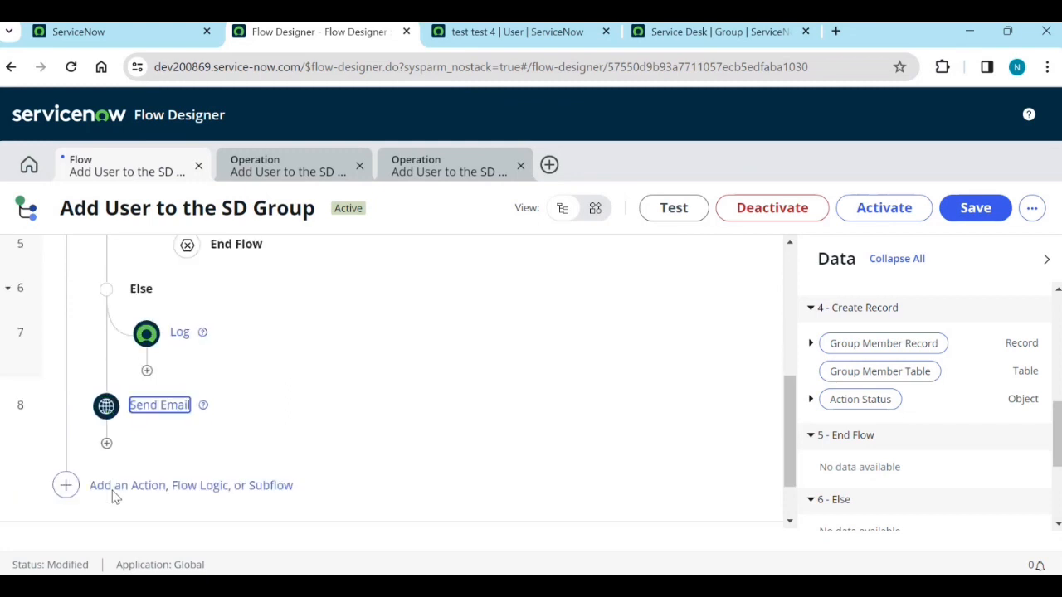
pyautogui.scroll(3, 141, 462)
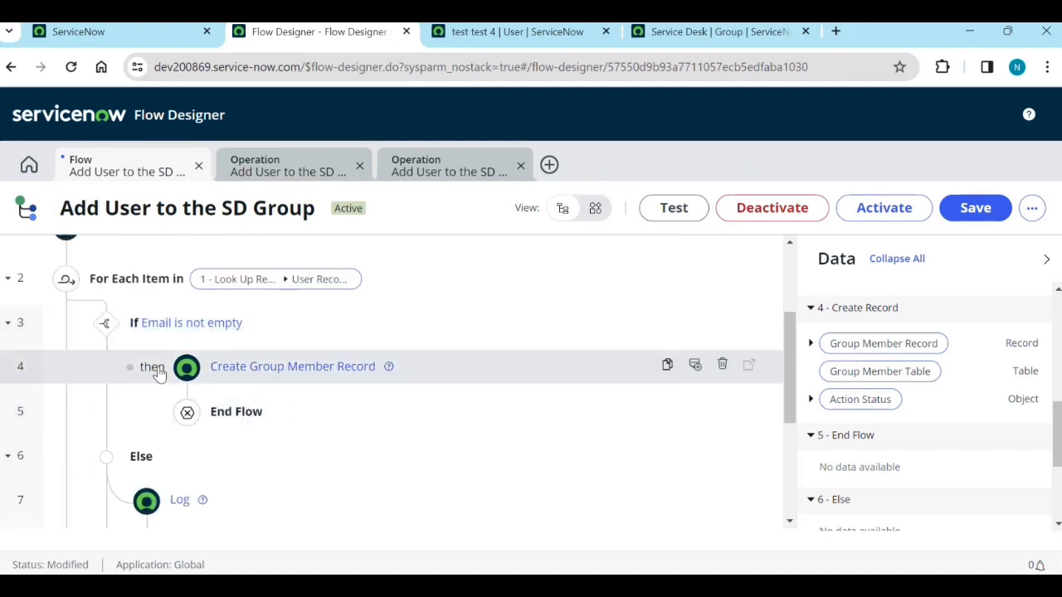
pyautogui.scroll(-1, 161, 456)
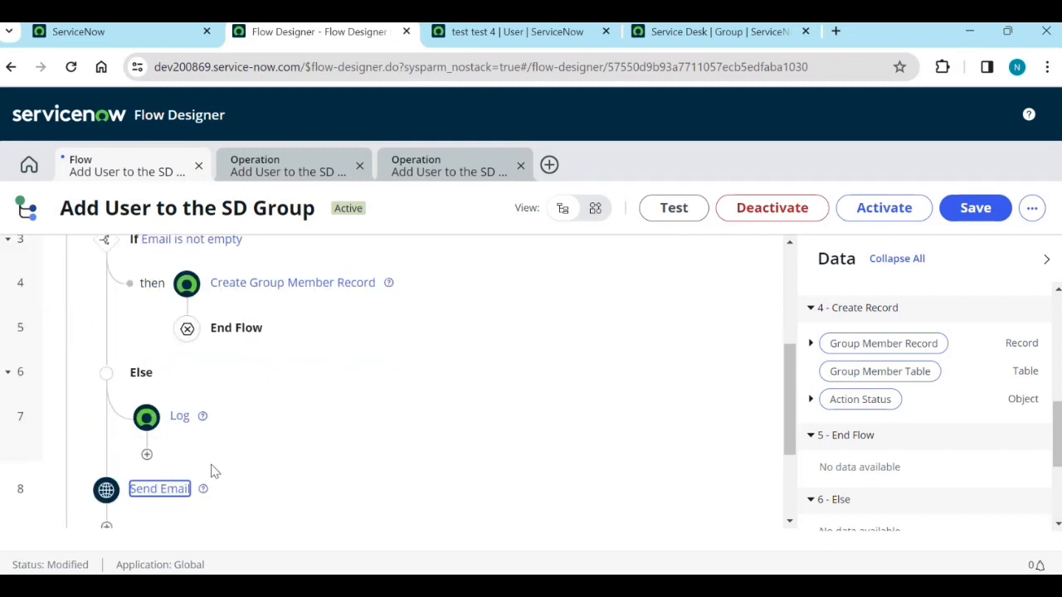
pyautogui.scroll(3, 538, 415)
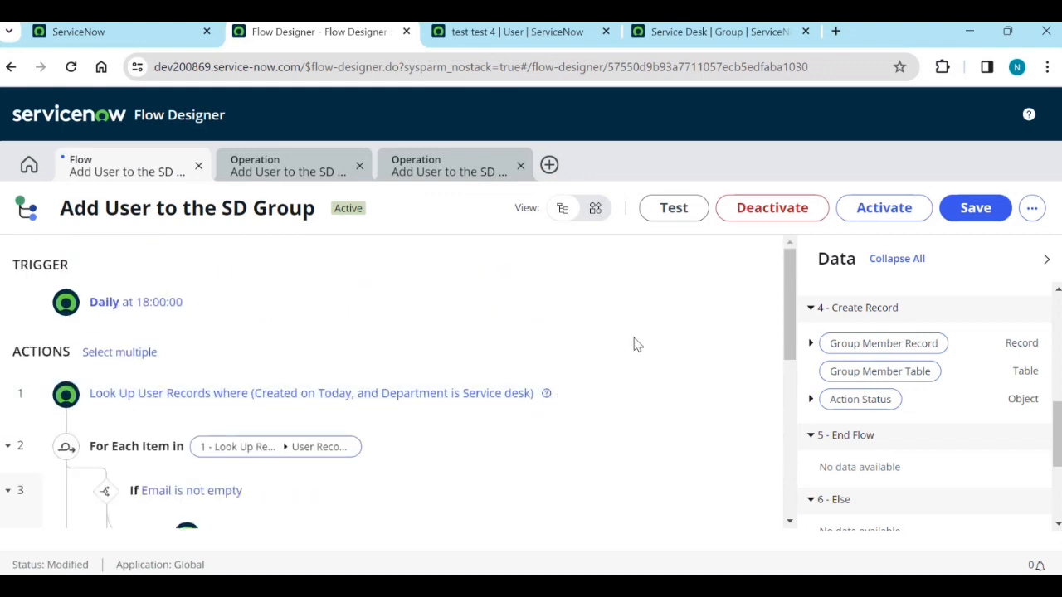
pyautogui.click(966, 214)
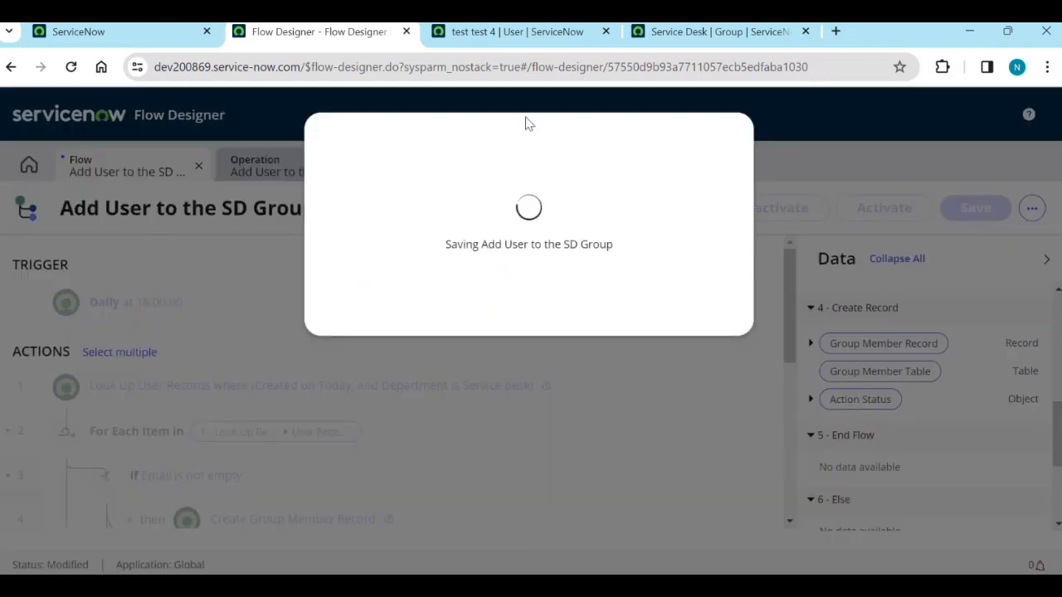
# Remove test test 3, test test 4 and test test2 from the Service Desk group's members and save the list
pyautogui.click(706, 33)
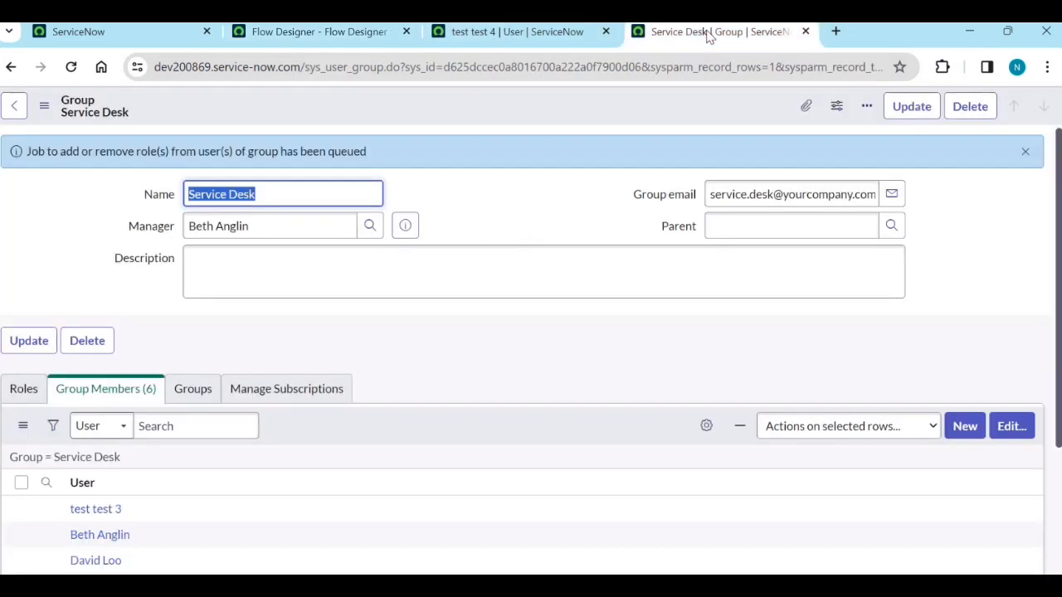
pyautogui.scroll(-3, 398, 415)
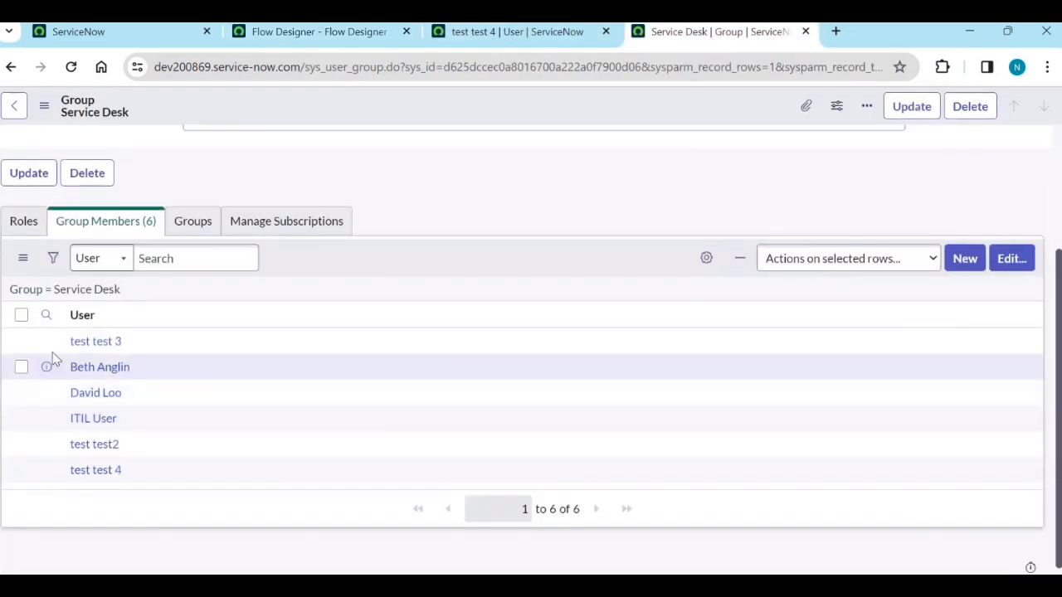
pyautogui.click(1011, 258)
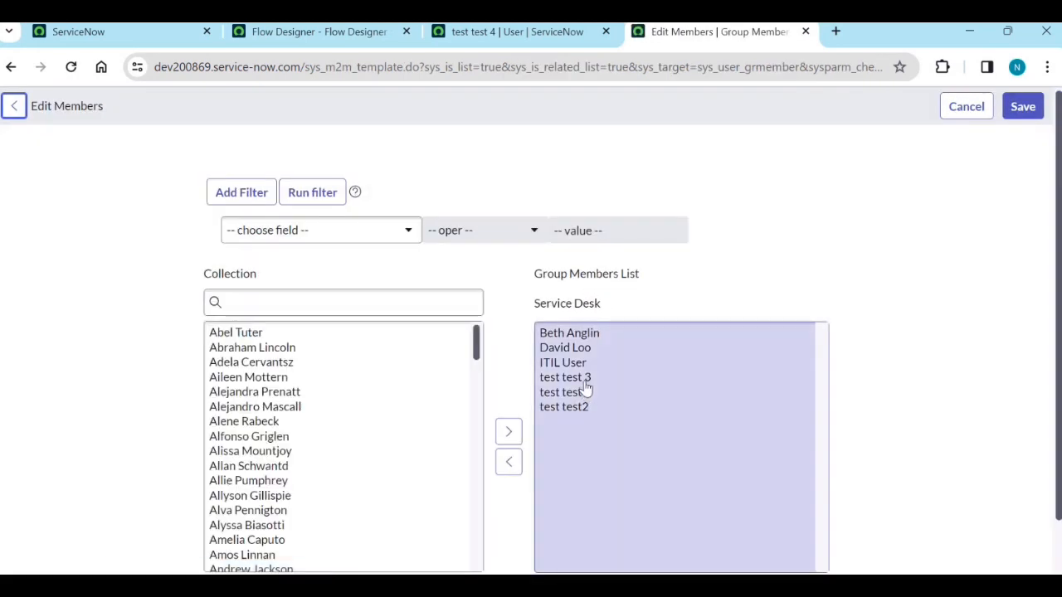
pyautogui.click(584, 382)
pyautogui.keyDown('ctrl'); pyautogui.click(581, 397); pyautogui.keyUp('ctrl')
pyautogui.keyDown('ctrl'); pyautogui.click(579, 407); pyautogui.keyUp('ctrl')
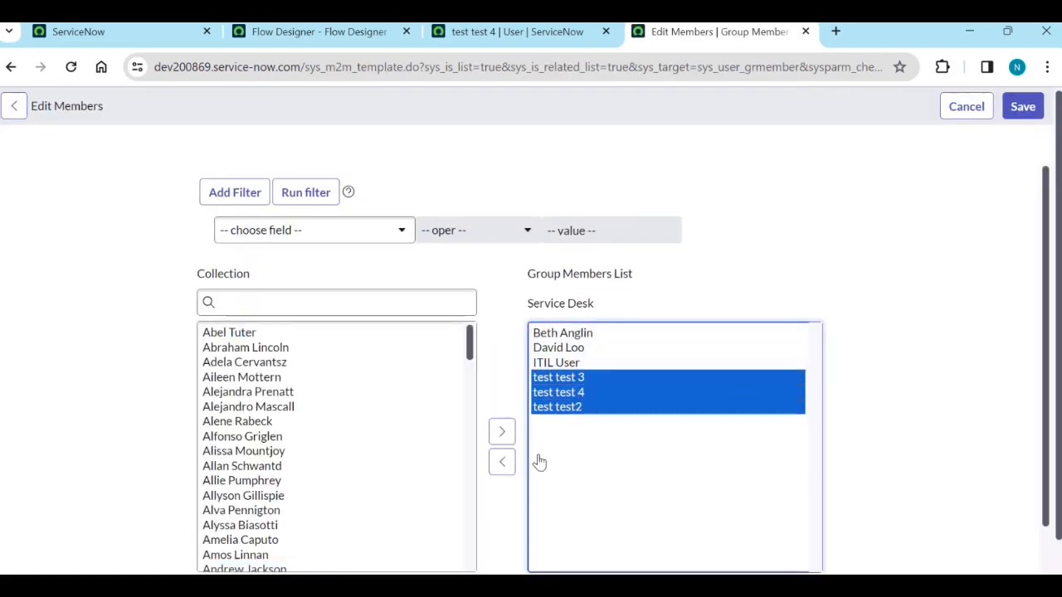
pyautogui.click(502, 462)
pyautogui.scroll(-1, 506, 481)
pyautogui.click(545, 521)
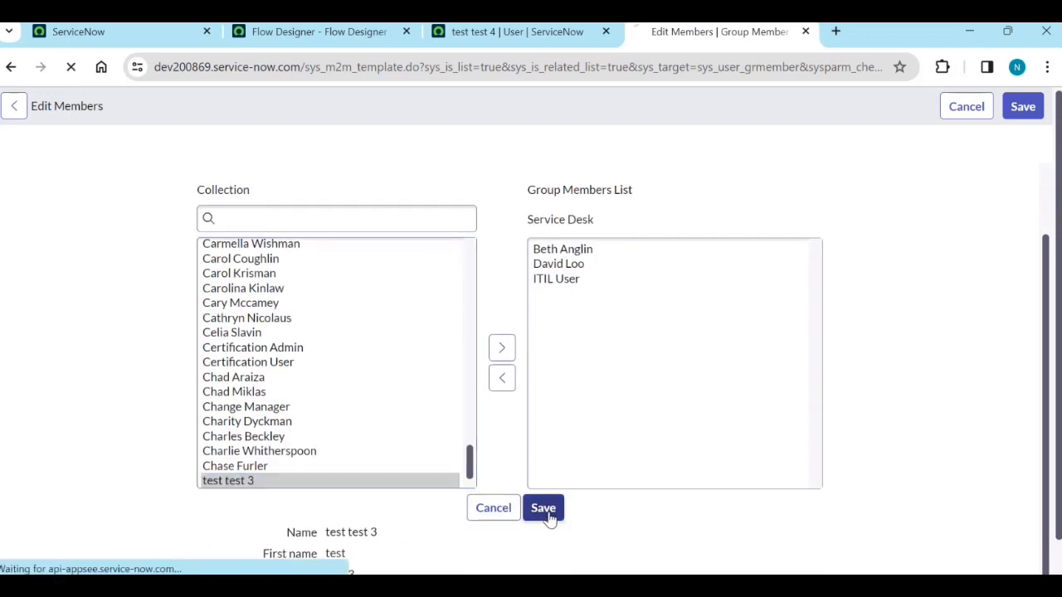
# Open the User Administration Users list in a separate browser tab and sort it by Created, newest first
pyautogui.click(79, 31)
pyautogui.click(172, 108)
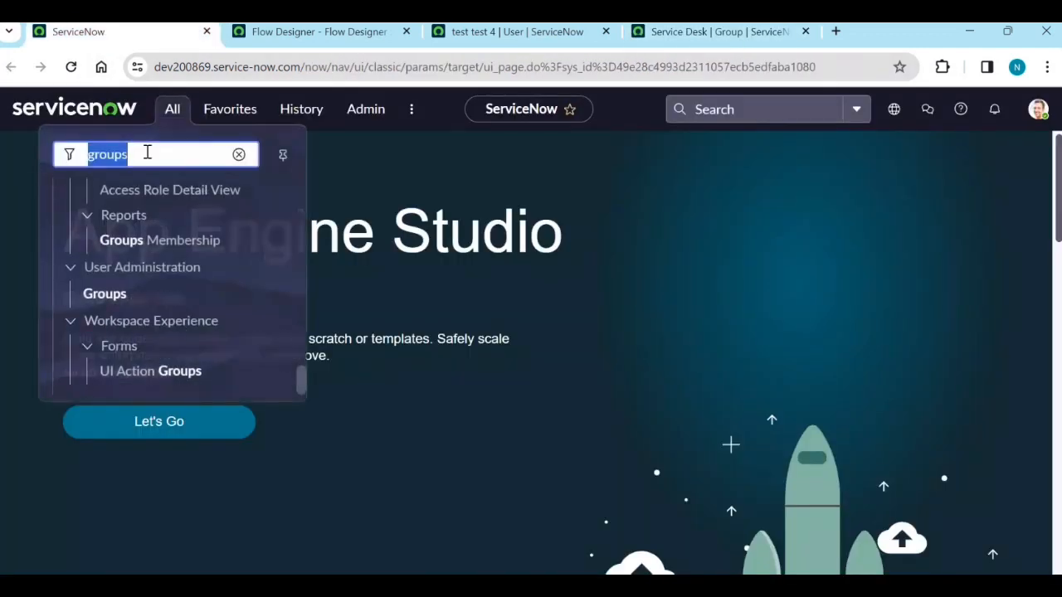
pyautogui.write('users')
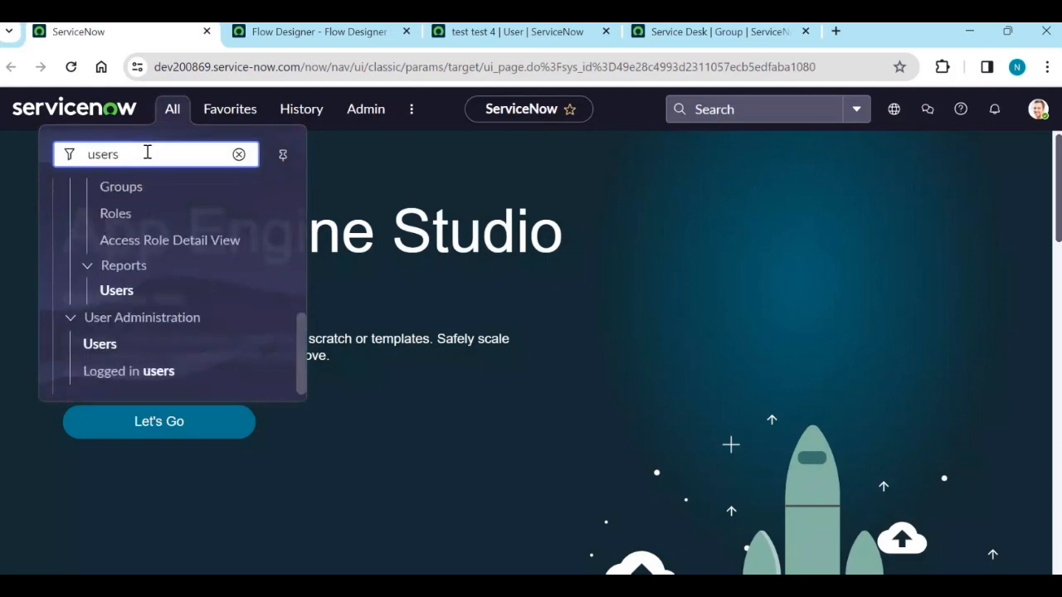
pyautogui.middleClick(101, 348)
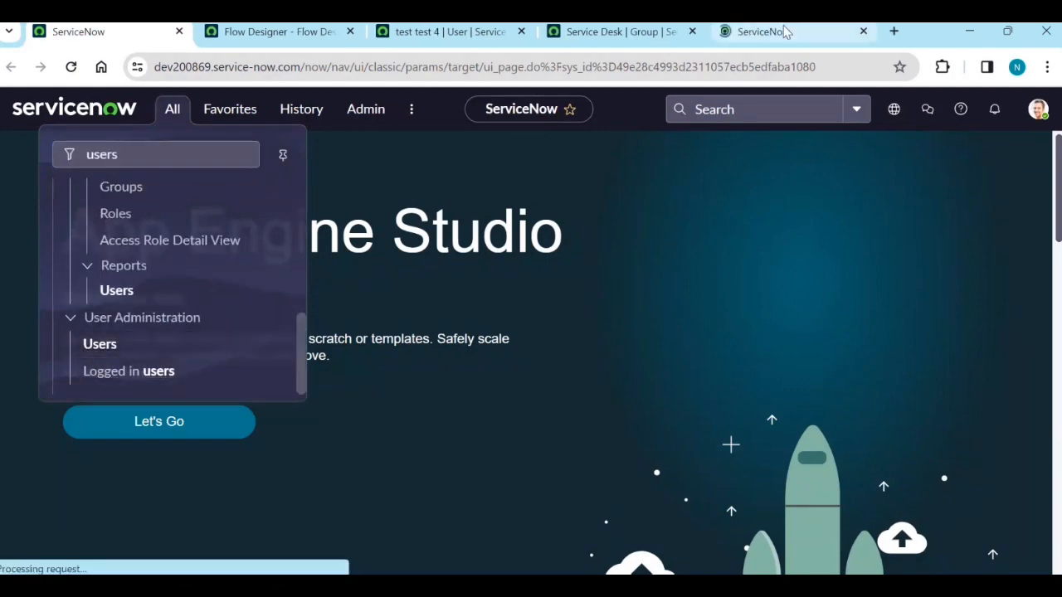
pyautogui.click(786, 31)
pyautogui.rightClick(793, 173)
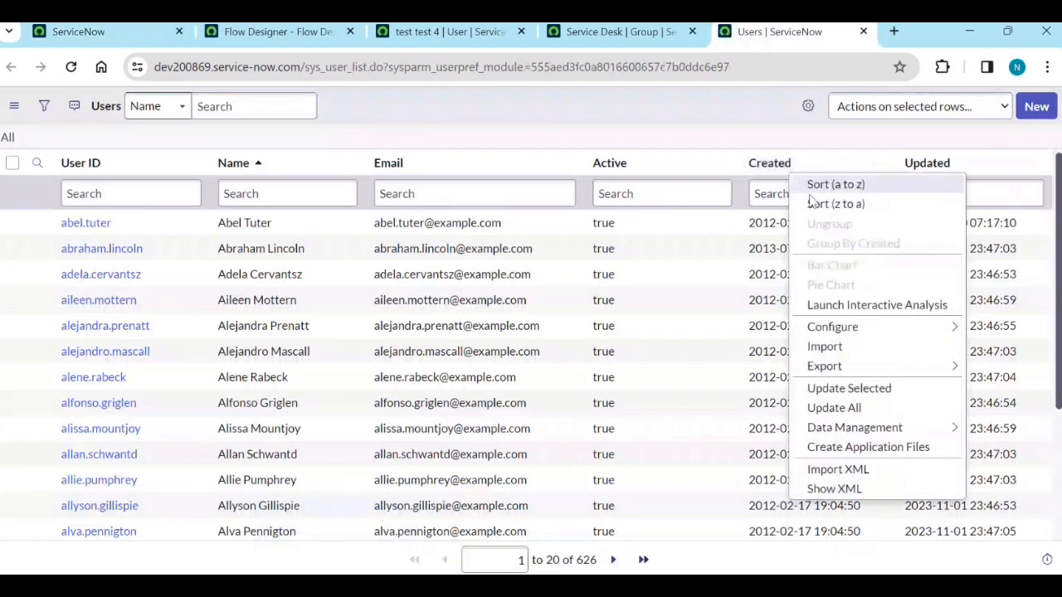
pyautogui.click(817, 203)
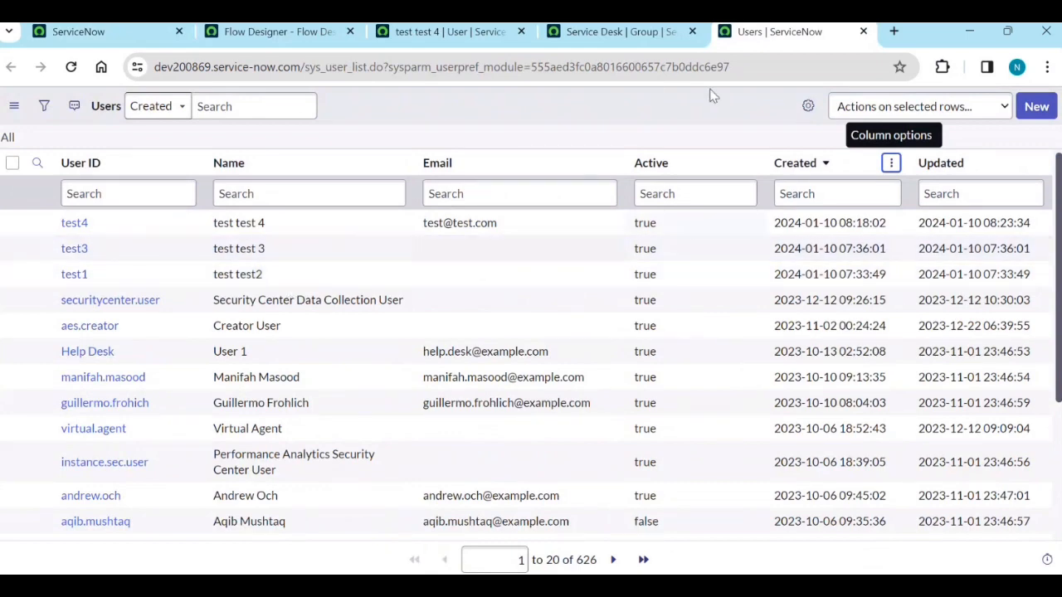
# Run a test of the Add User to the SD Group flow and open its execution details
pyautogui.click(280, 35)
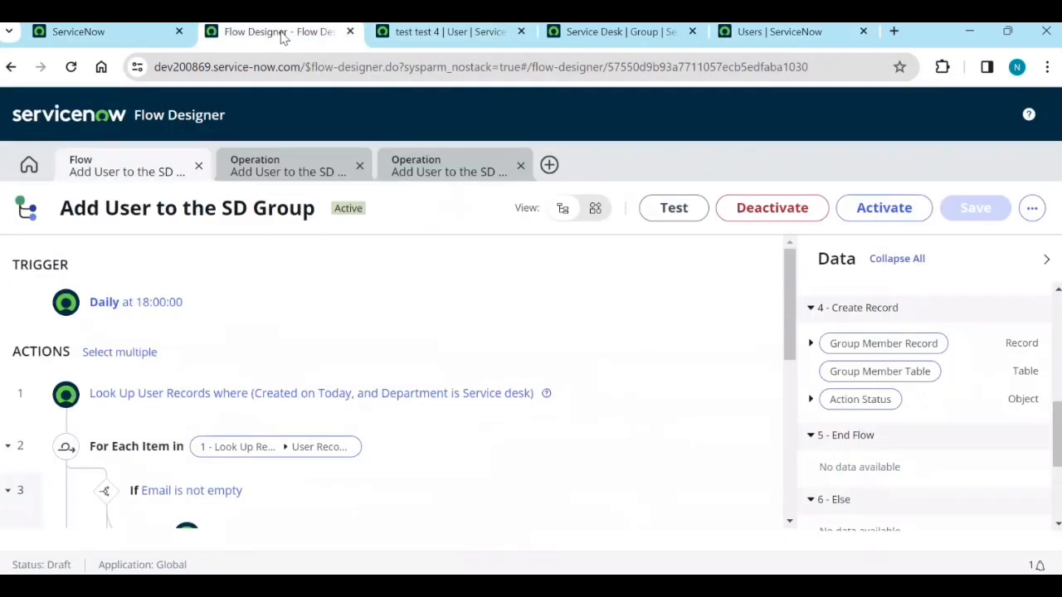
pyautogui.click(675, 208)
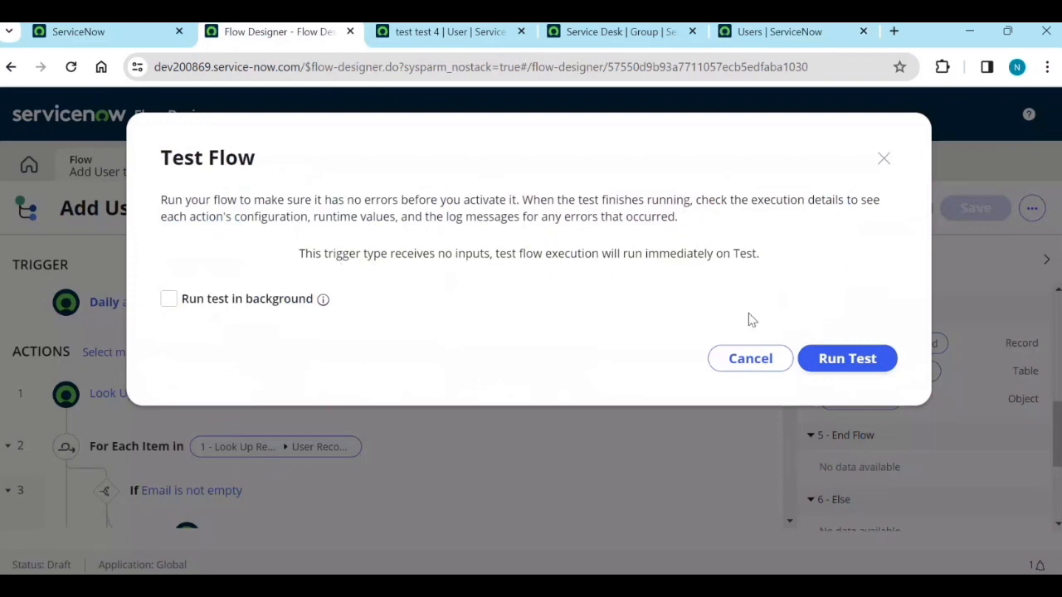
pyautogui.click(837, 363)
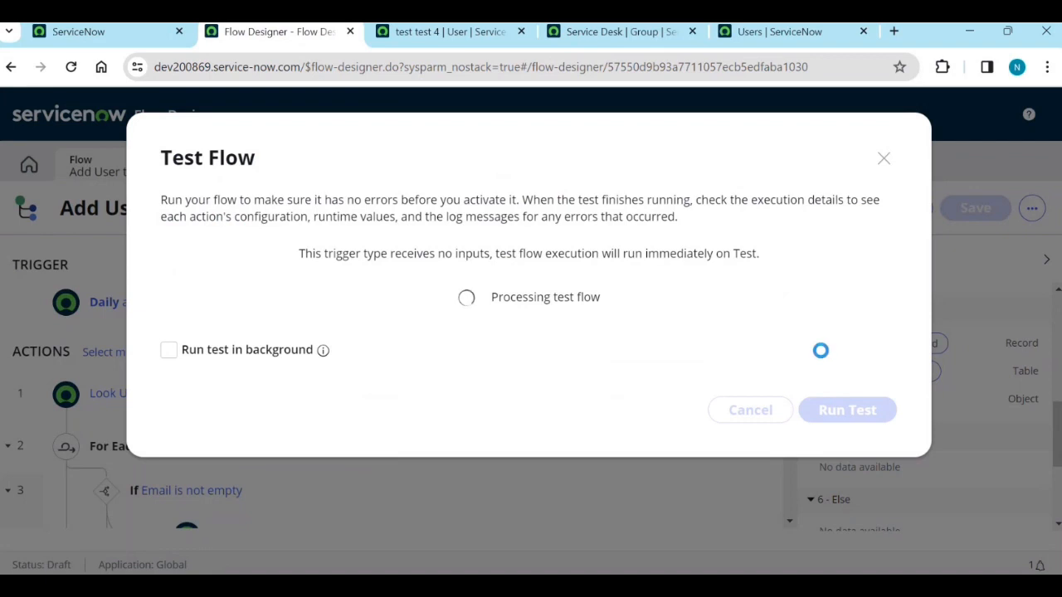
pyautogui.click(618, 300)
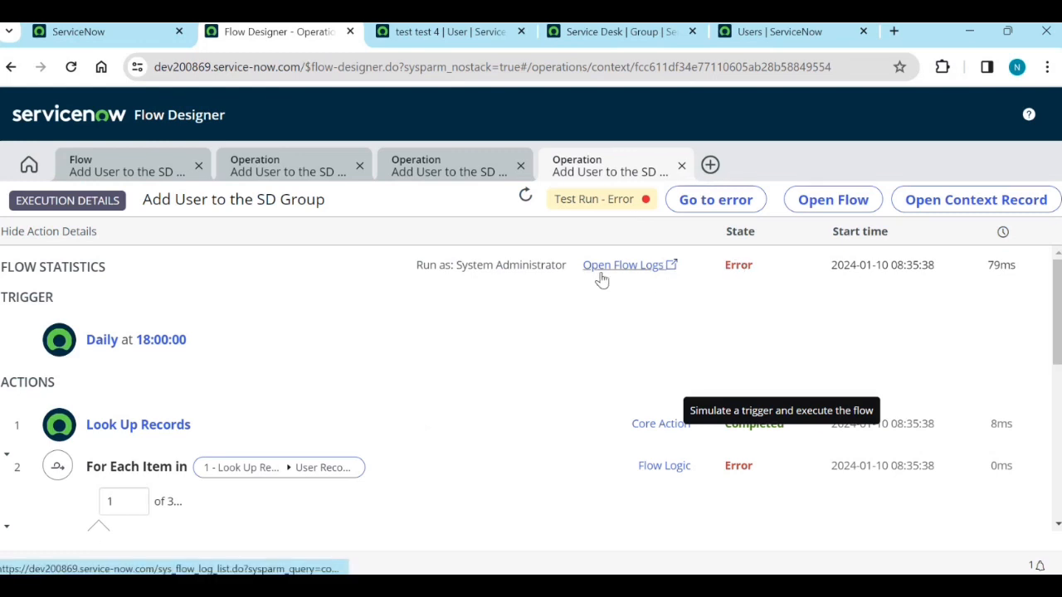
# Examine the For Each loop's state and the user records it received at runtime in the execution details
pyautogui.scroll(-1, 397, 384)
pyautogui.scroll(-2, 398, 383)
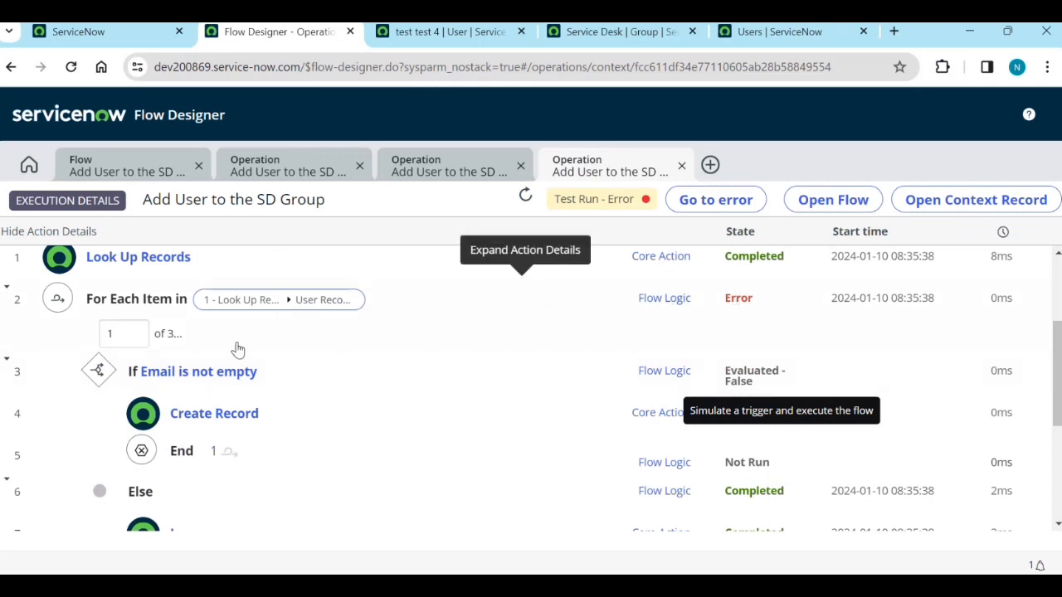
pyautogui.click(170, 339)
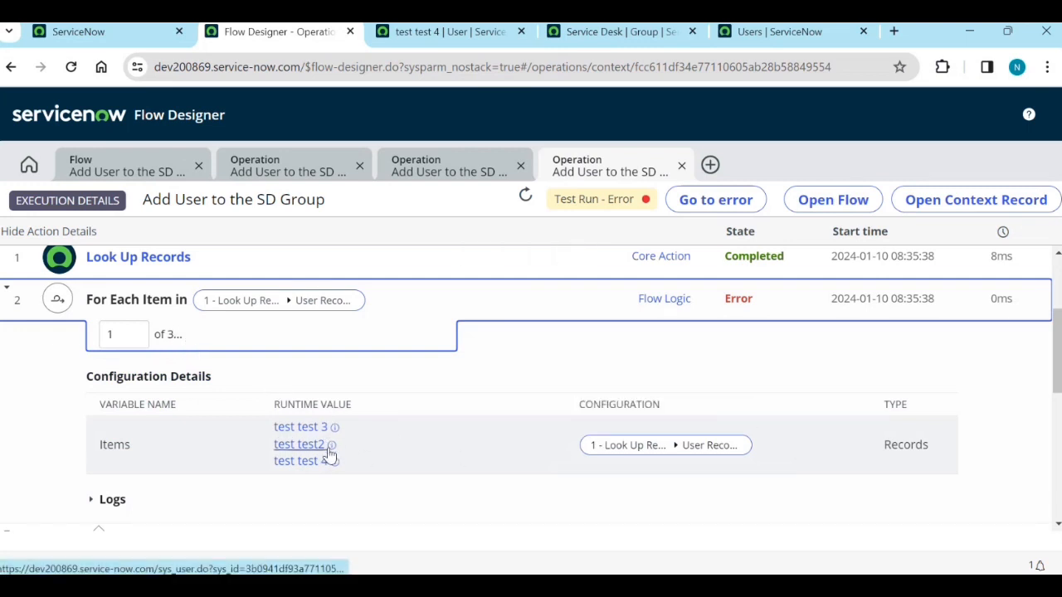
pyautogui.click(746, 307)
pyautogui.click(746, 307)
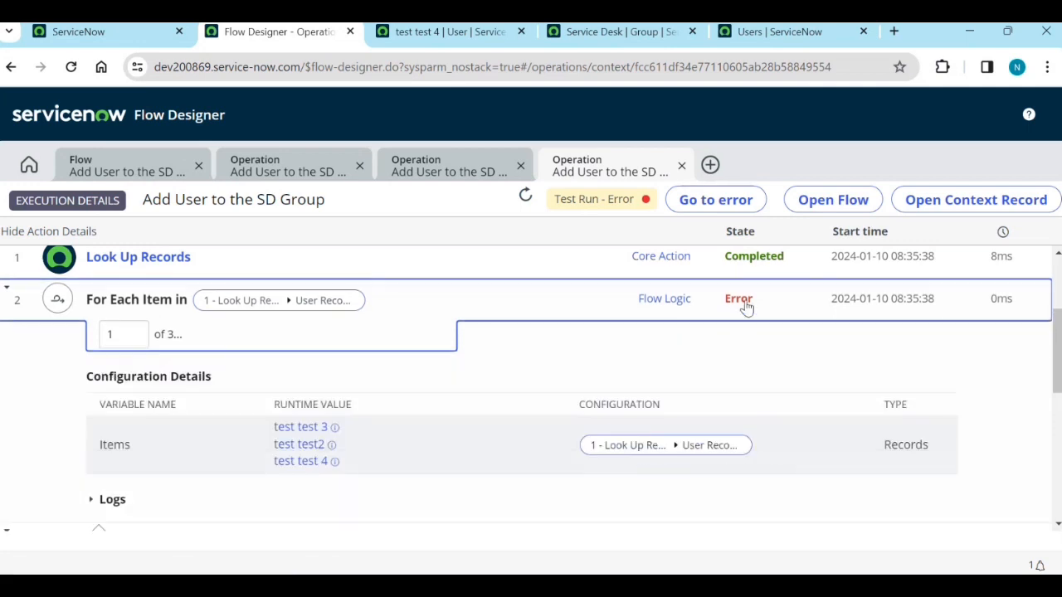
pyautogui.scroll(-2, 277, 434)
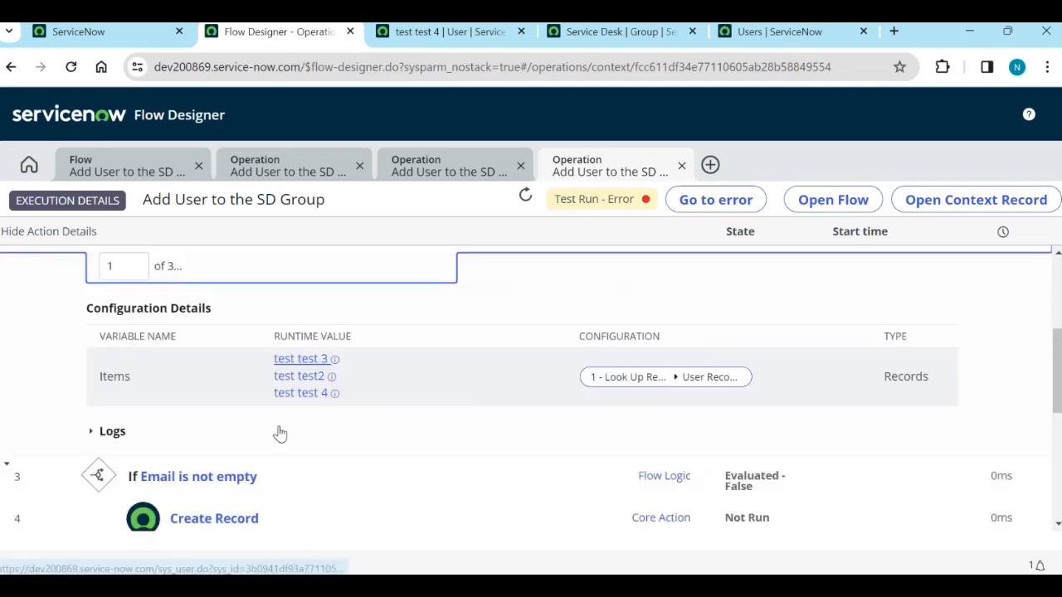
pyautogui.scroll(2, 327, 424)
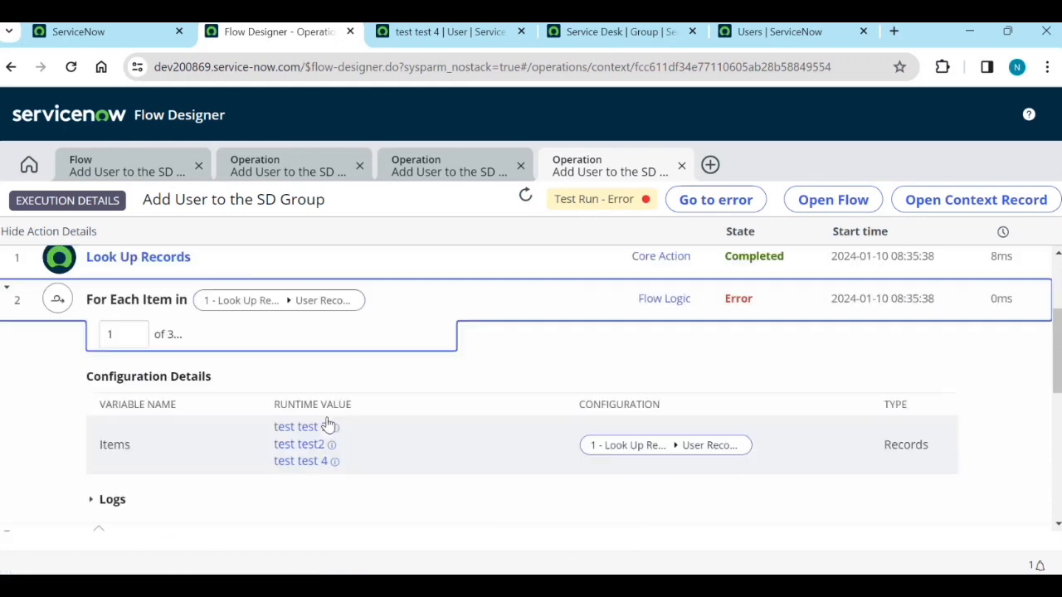
# Read the error messages in the For Each loop's logs, then collapse the logs
pyautogui.click(92, 502)
pyautogui.scroll(-2, 253, 482)
pyautogui.scroll(-1, 274, 492)
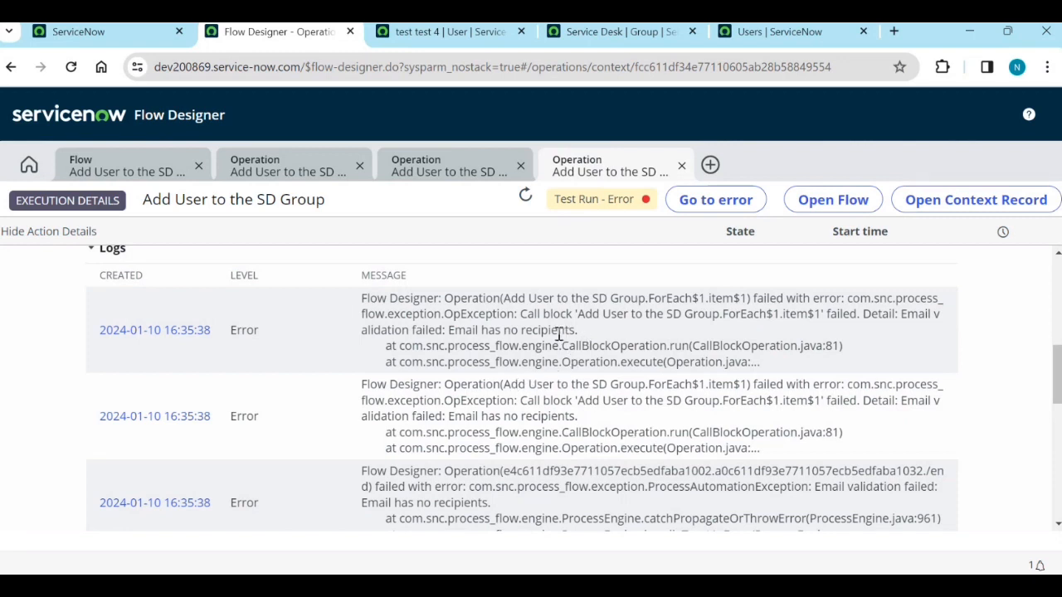
pyautogui.scroll(2, 575, 335)
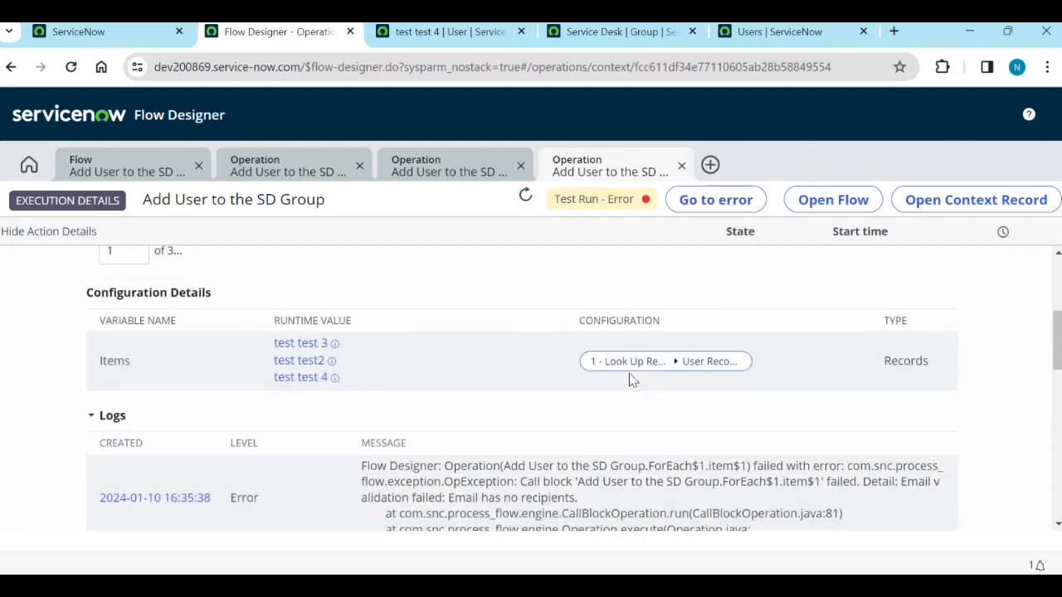
pyautogui.click(92, 417)
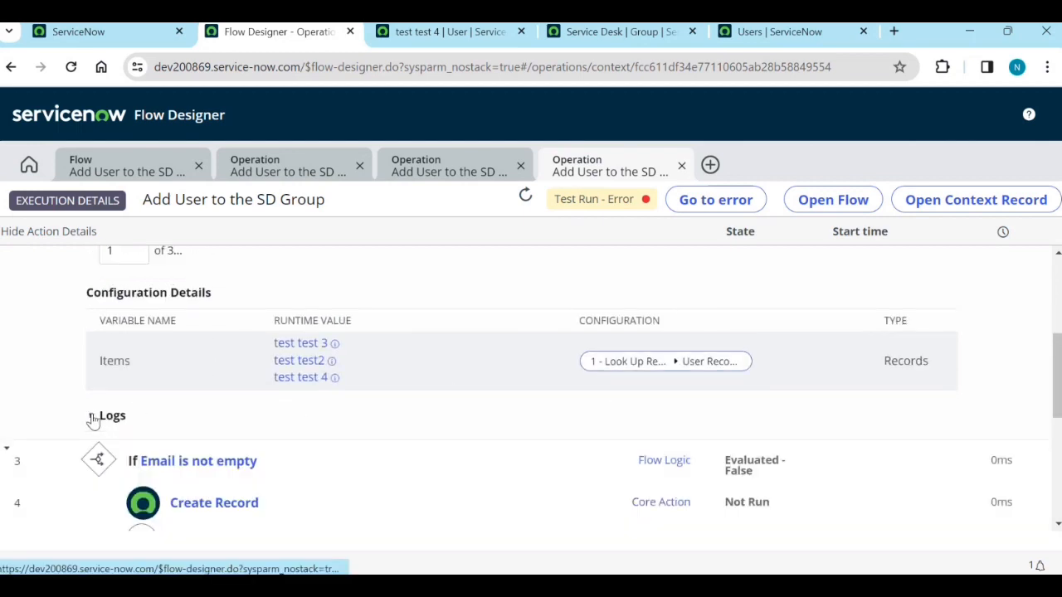
# Examine the Send Email action's error, target record, recipient configuration and output data in the execution details
pyautogui.scroll(-3, 390, 411)
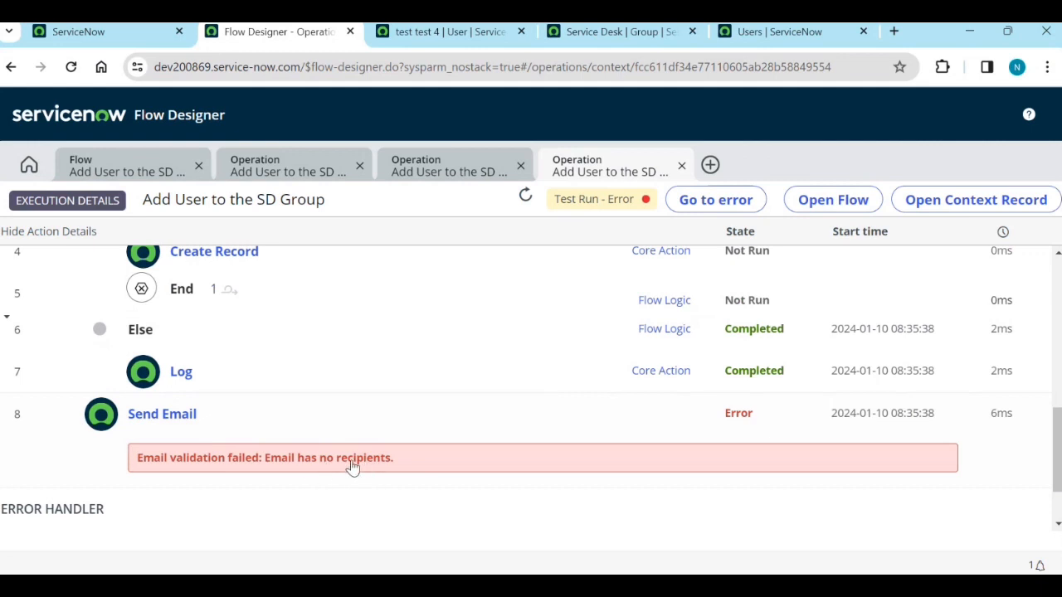
pyautogui.click(173, 421)
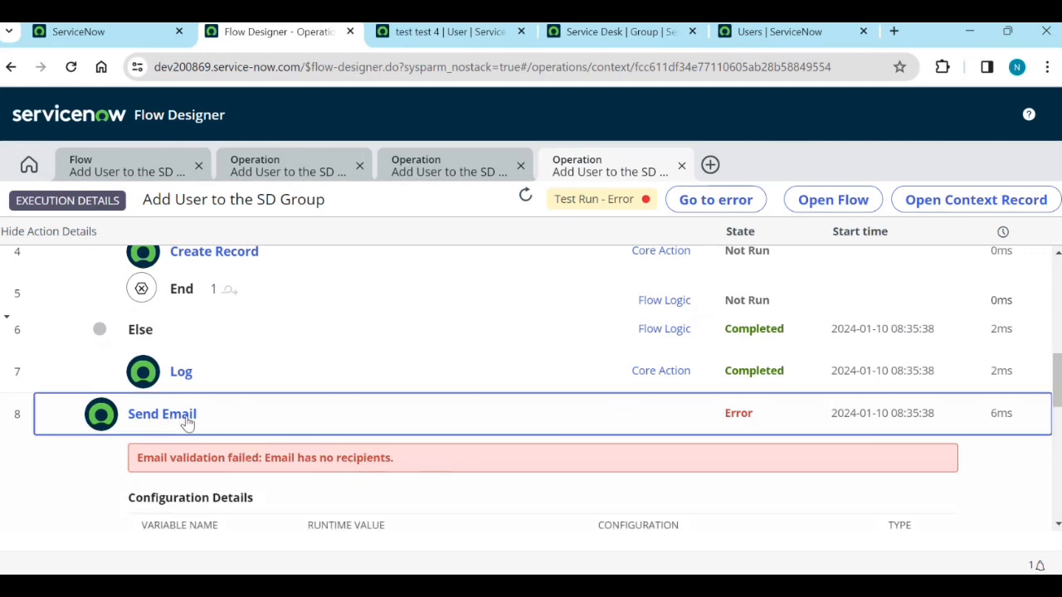
pyautogui.scroll(-2, 312, 459)
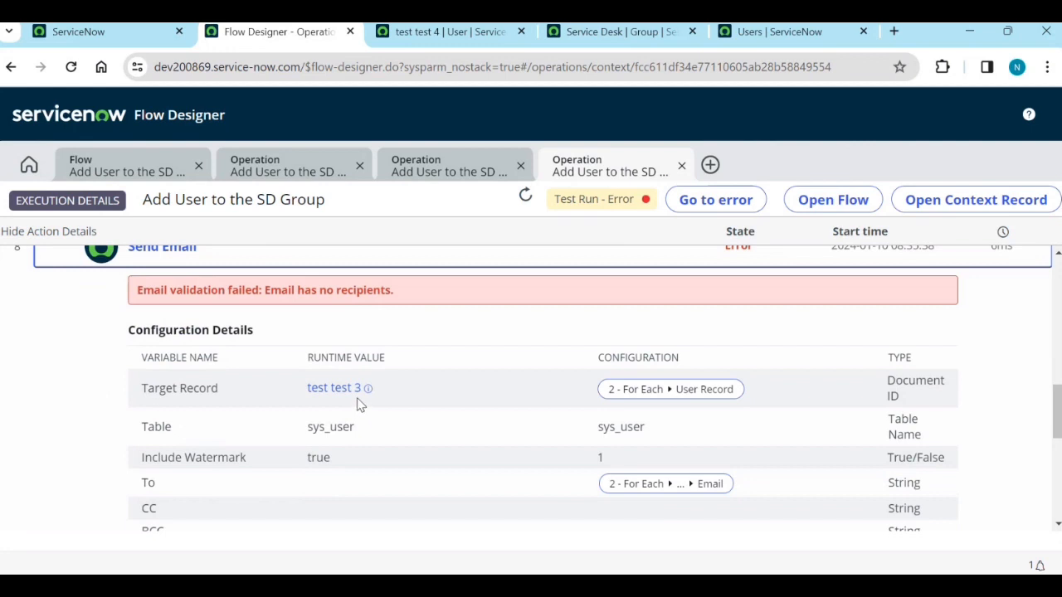
pyautogui.scroll(-1, 644, 406)
pyautogui.scroll(-2, 645, 420)
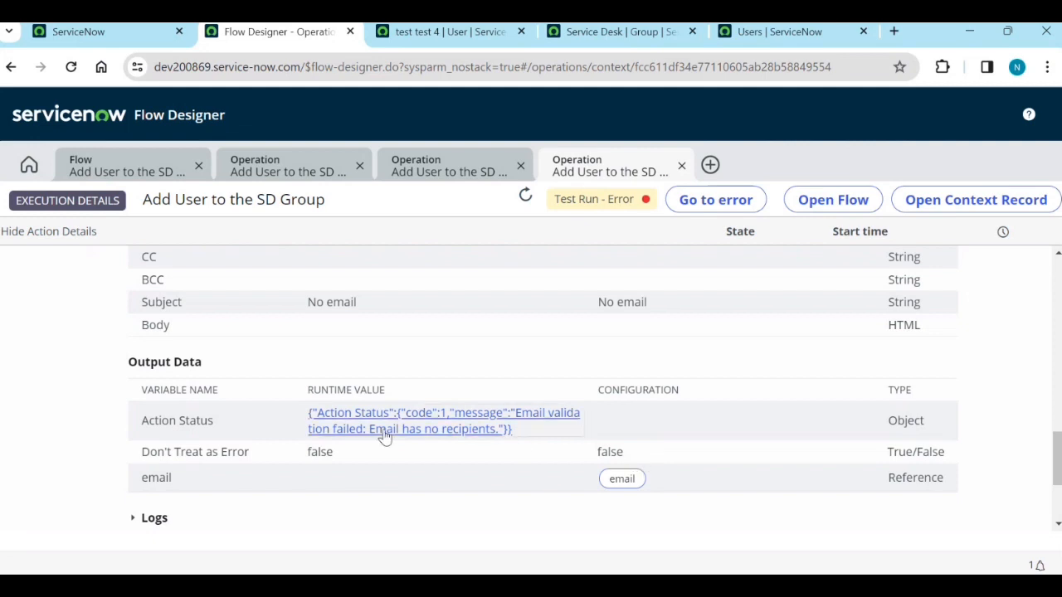
pyautogui.scroll(5, 390, 433)
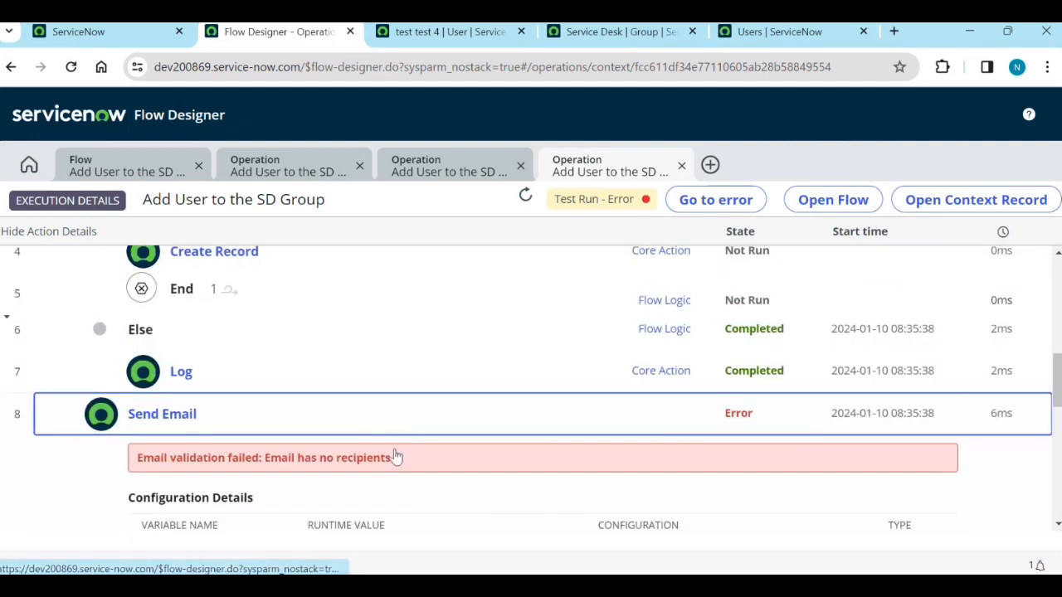
pyautogui.click(138, 420)
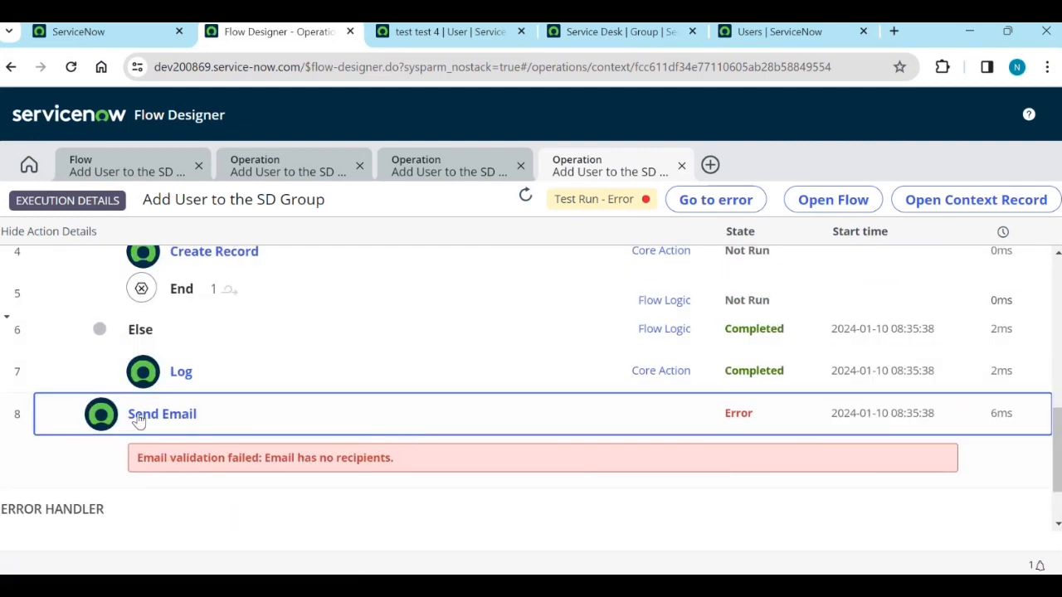
pyautogui.click(142, 423)
pyautogui.scroll(-3, 178, 433)
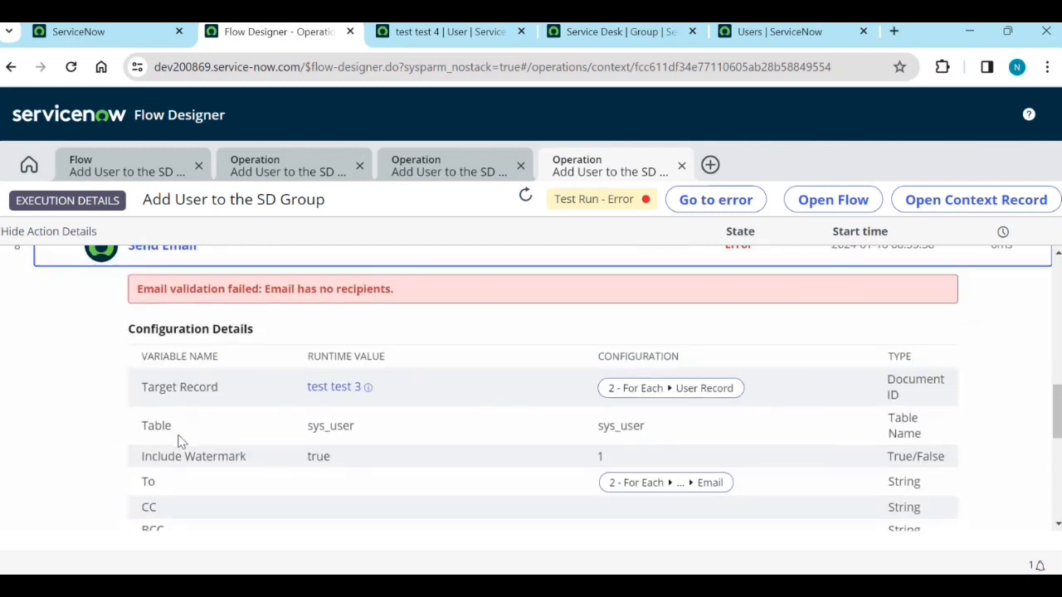
pyautogui.scroll(4, 304, 440)
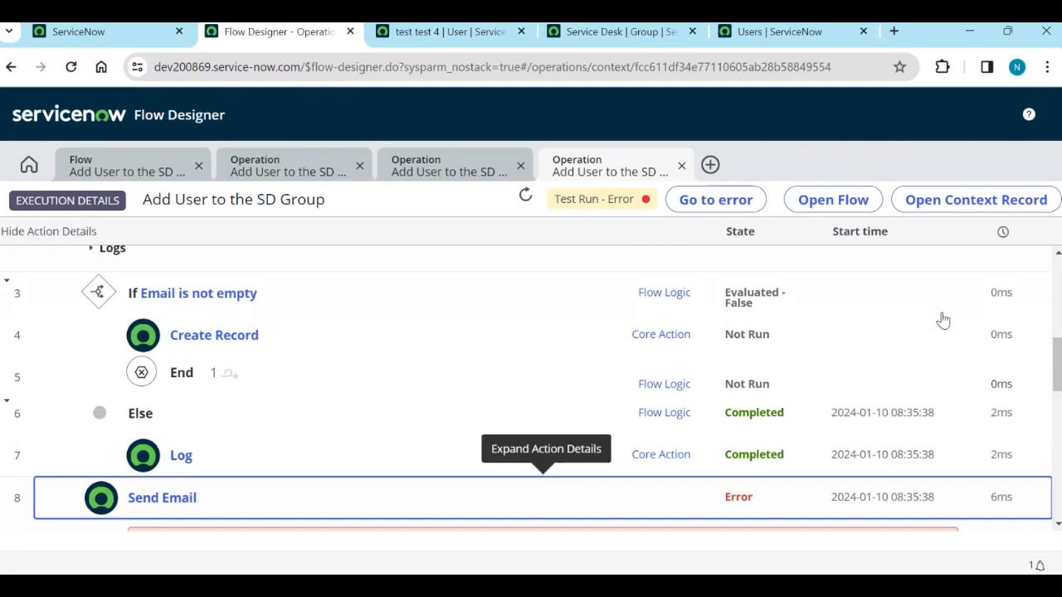
# Return to the flow, dismiss the Test Flow dialog, and check the Service Desk group's member list
pyautogui.click(265, 169)
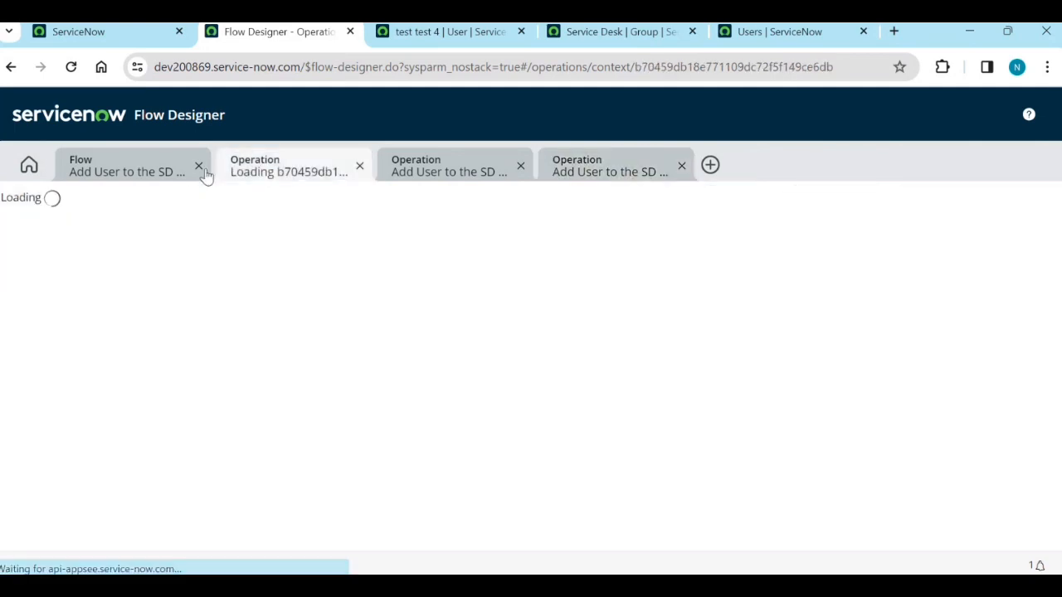
pyautogui.click(149, 170)
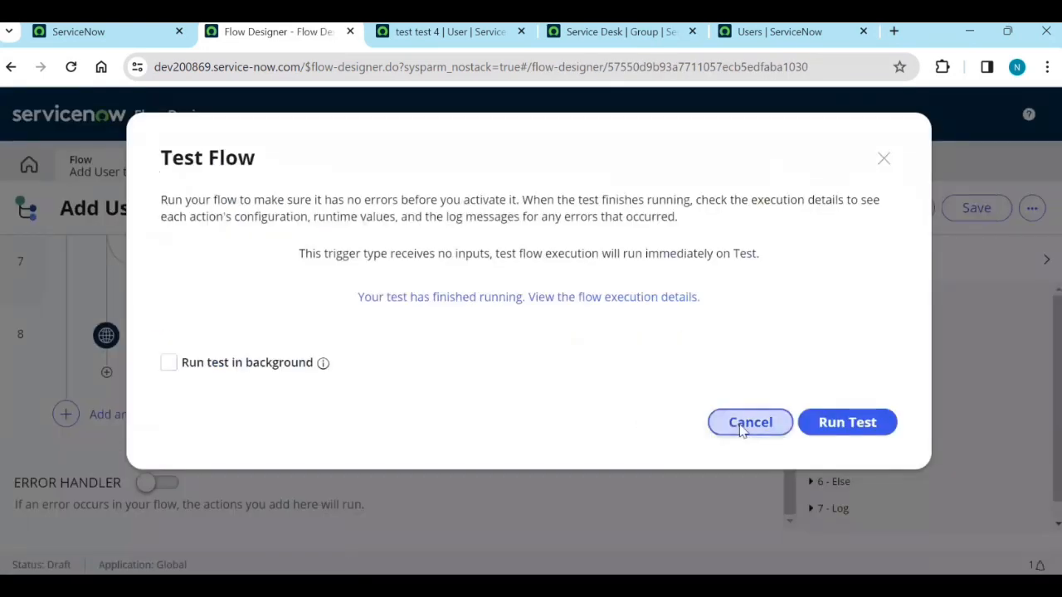
pyautogui.click(747, 424)
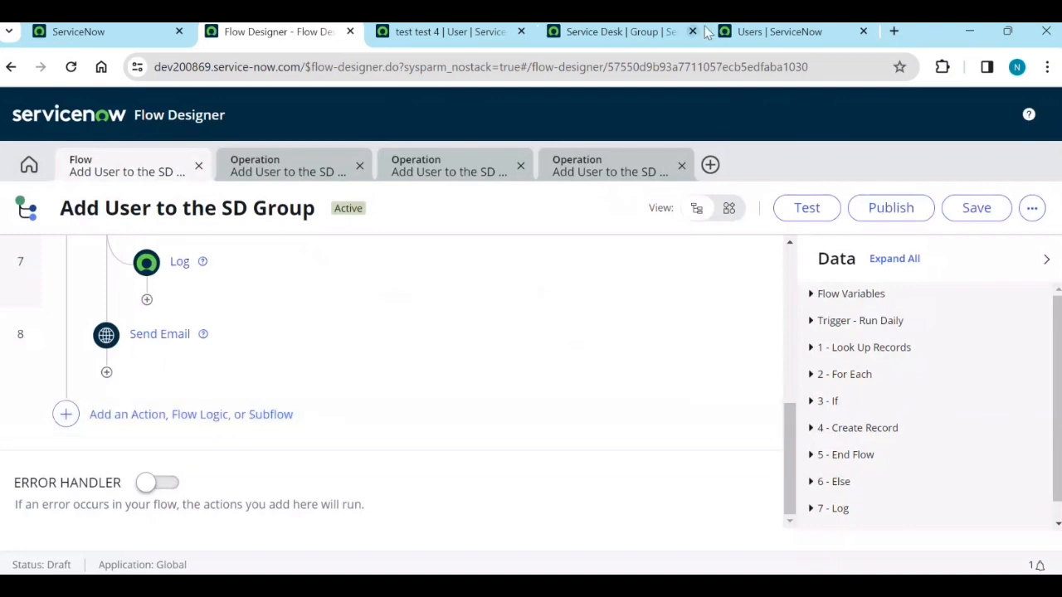
pyautogui.click(771, 33)
pyautogui.hotkey('ctrl', 'shift', 'Tab')
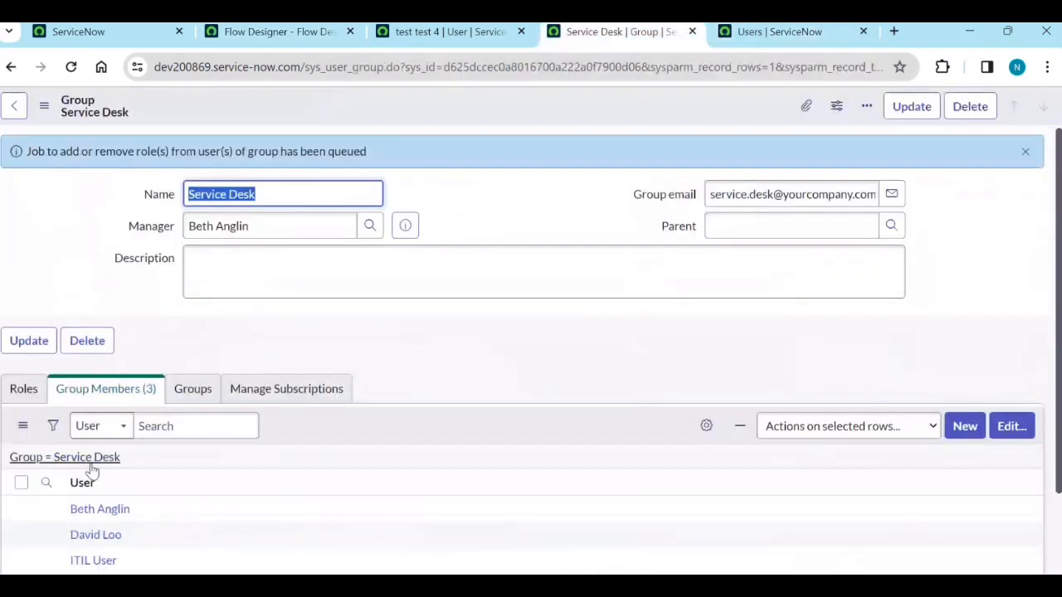
pyautogui.scroll(-1, 91, 469)
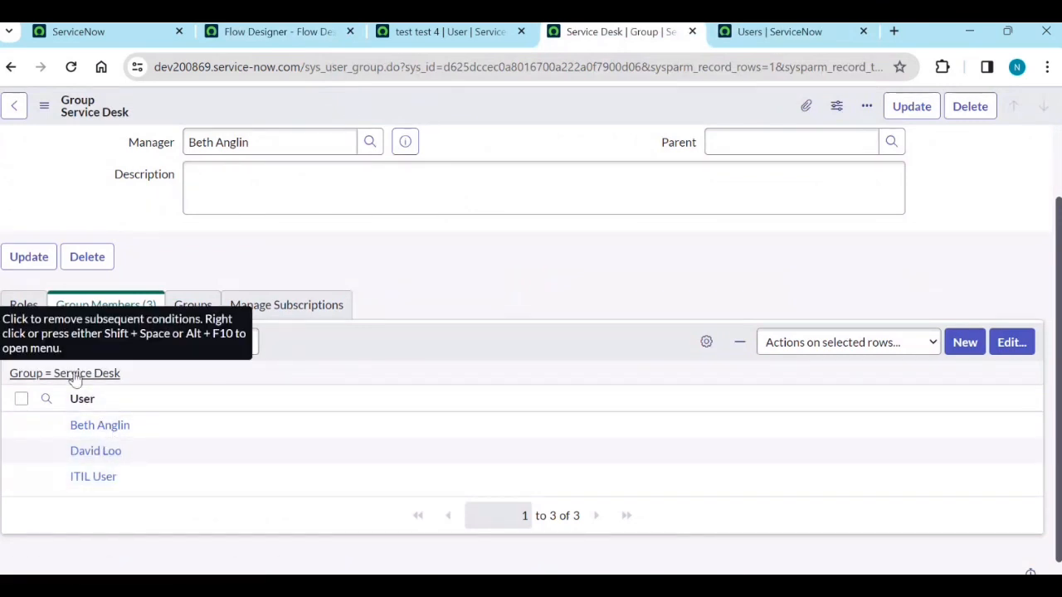
# In the flow's Send Email action, replace the For Each Email value in the To field with a fixed test email address
pyautogui.click(284, 31)
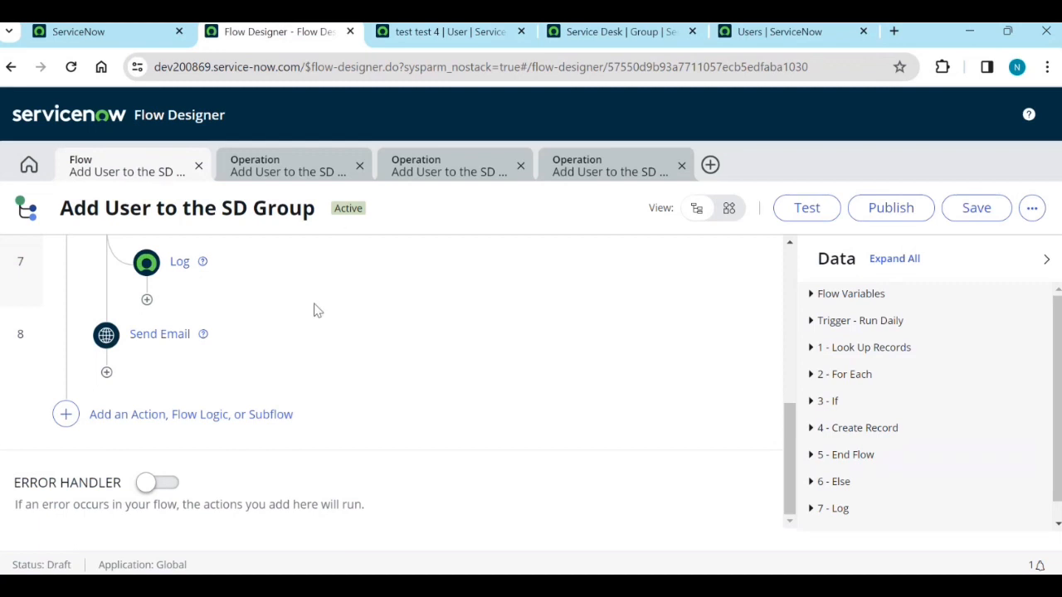
pyautogui.click(170, 336)
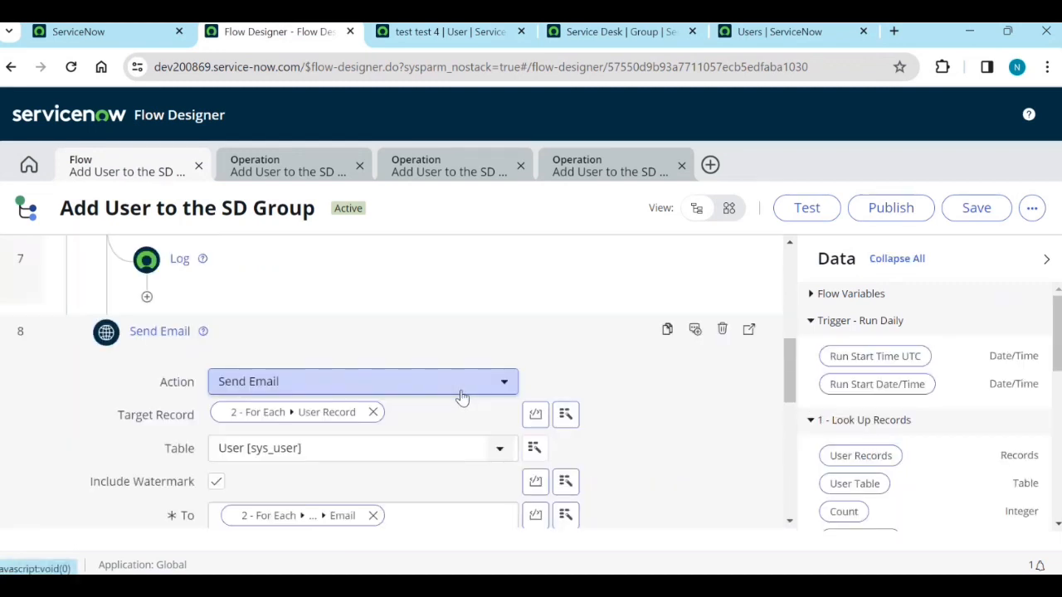
pyautogui.scroll(-2, 462, 398)
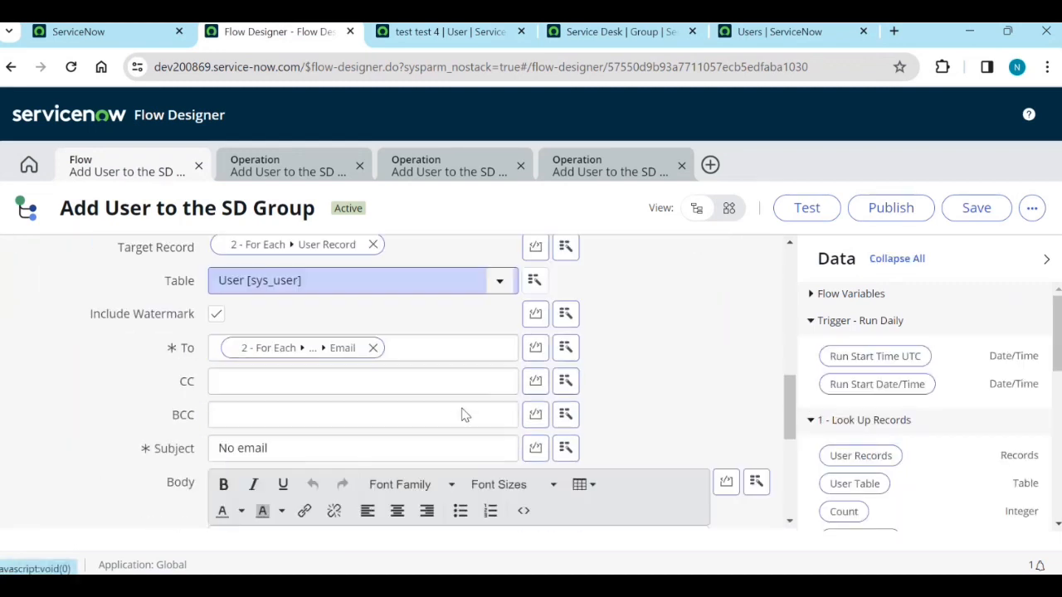
pyautogui.click(373, 349)
pyautogui.click(339, 351)
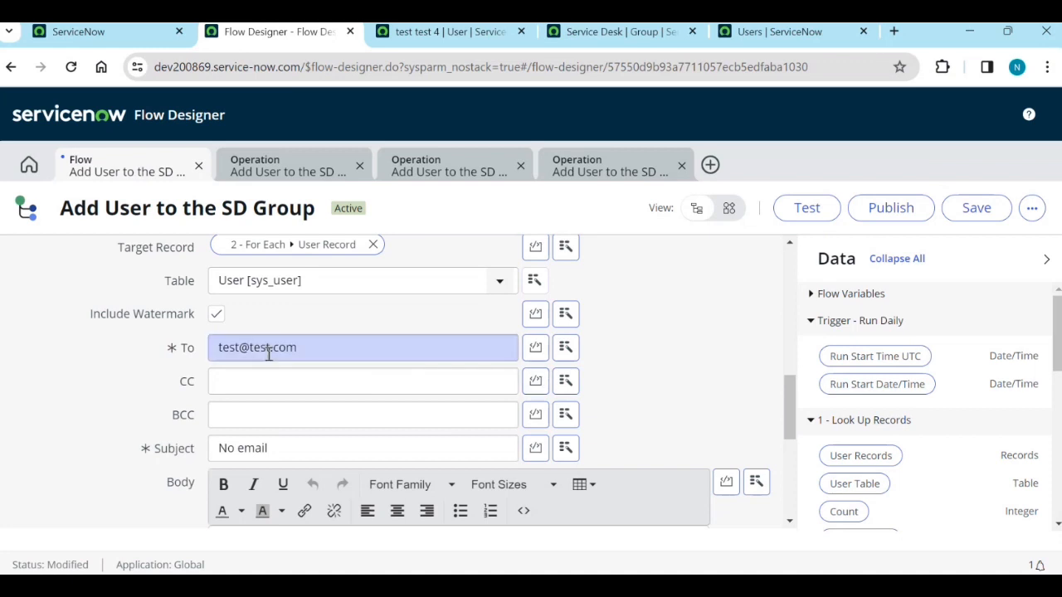
pyautogui.scroll(-1, 363, 384)
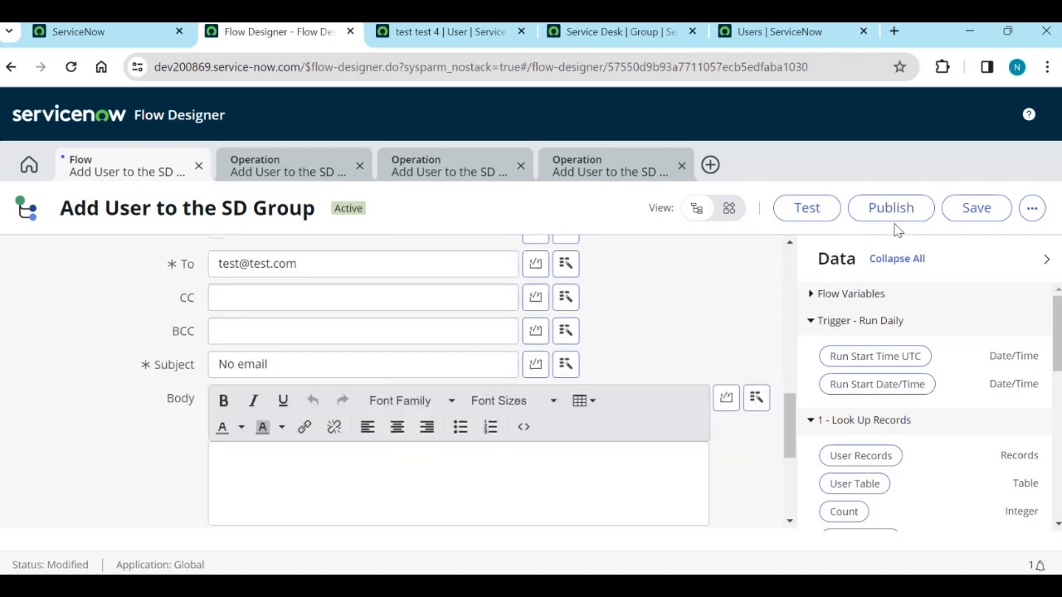
# Try to save the flow and close the open execution details tabs
pyautogui.click(995, 215)
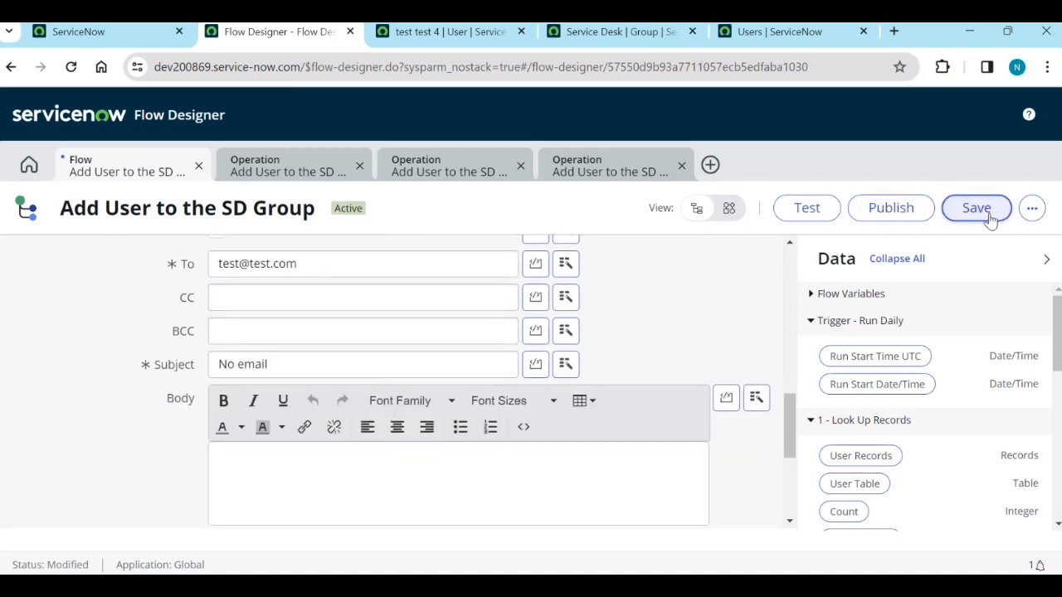
pyautogui.click(358, 164)
pyautogui.click(358, 164)
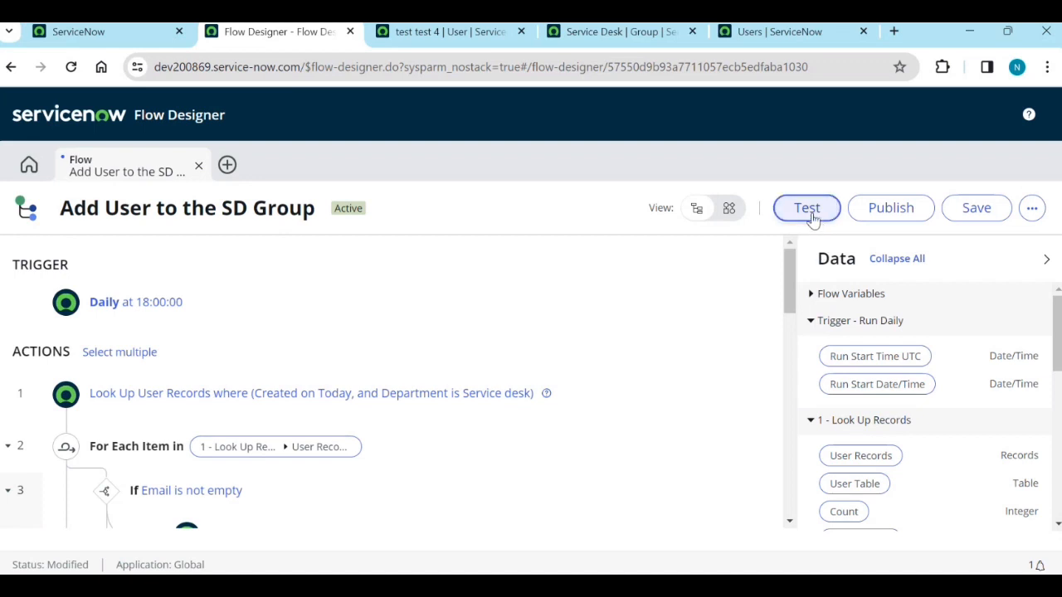
pyautogui.click(979, 212)
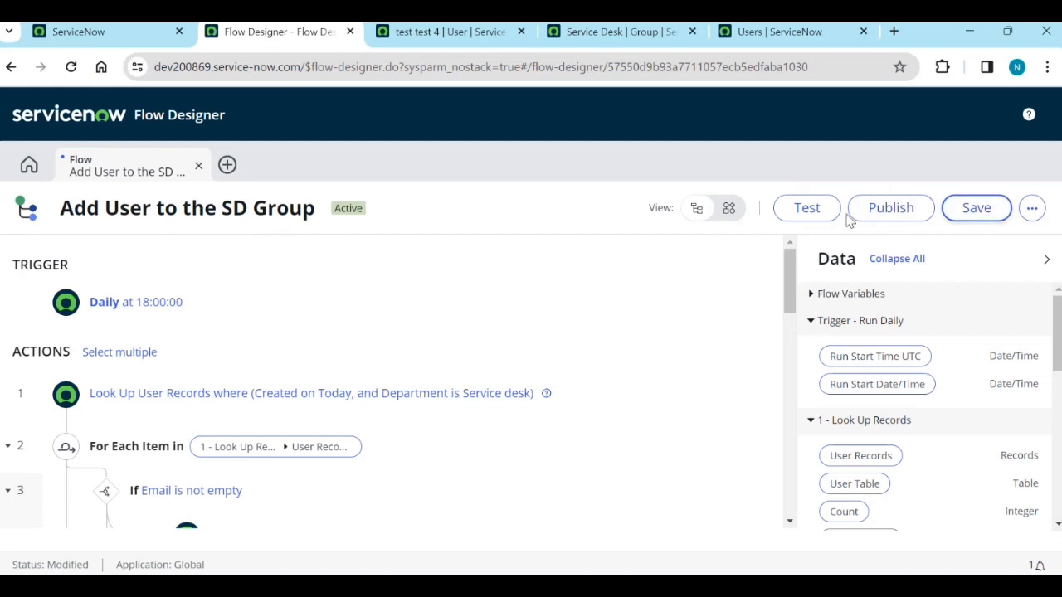
# Check the Send Email action's recipient, collapse the action, and try again to save and test the flow
pyautogui.scroll(-10, 462, 327)
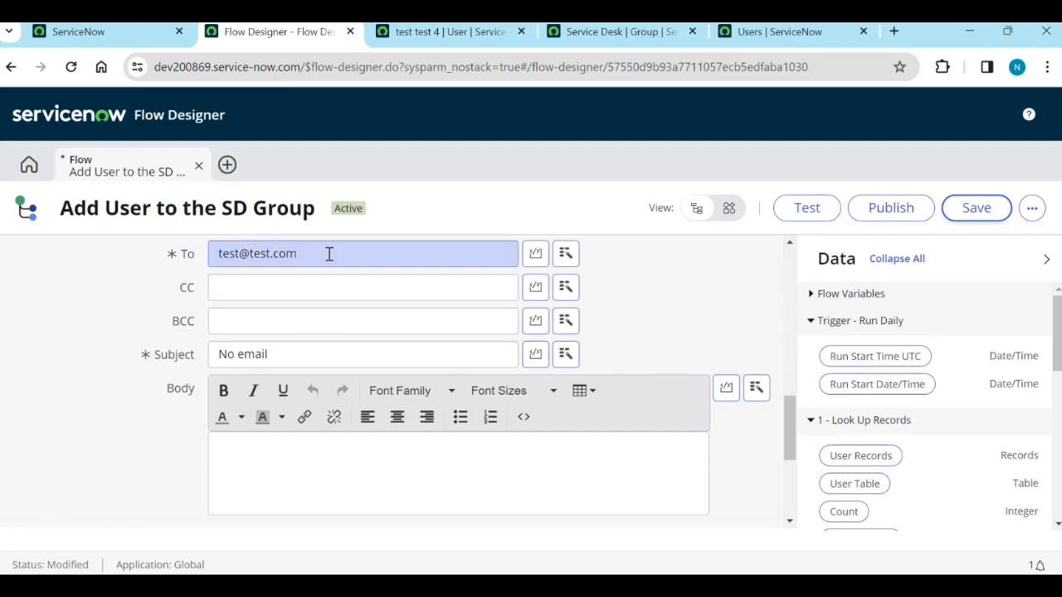
pyautogui.scroll(-3, 377, 283)
pyautogui.click(718, 390)
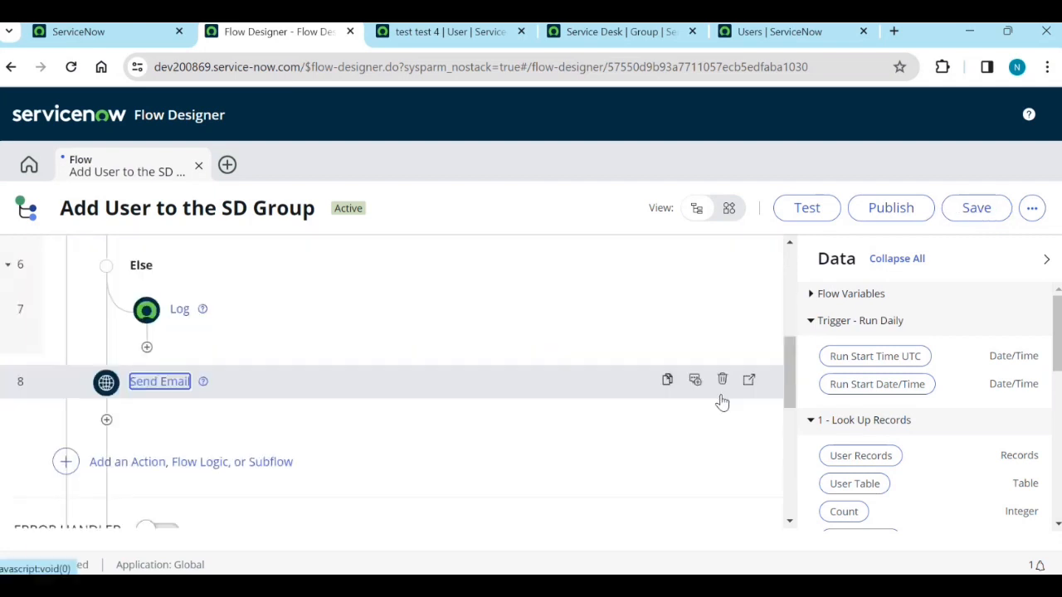
pyautogui.scroll(3, 539, 411)
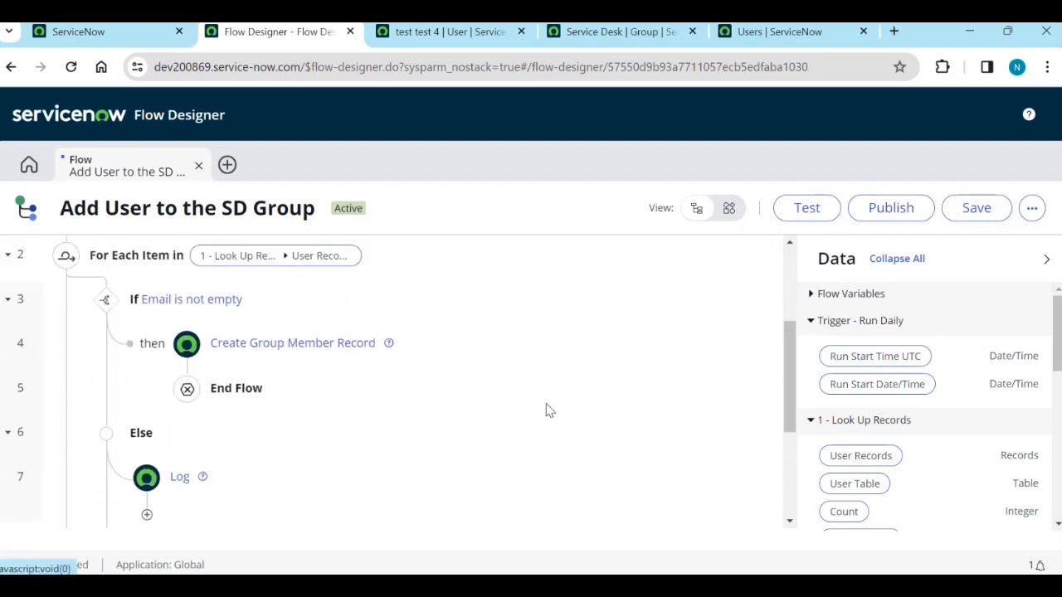
pyautogui.click(977, 212)
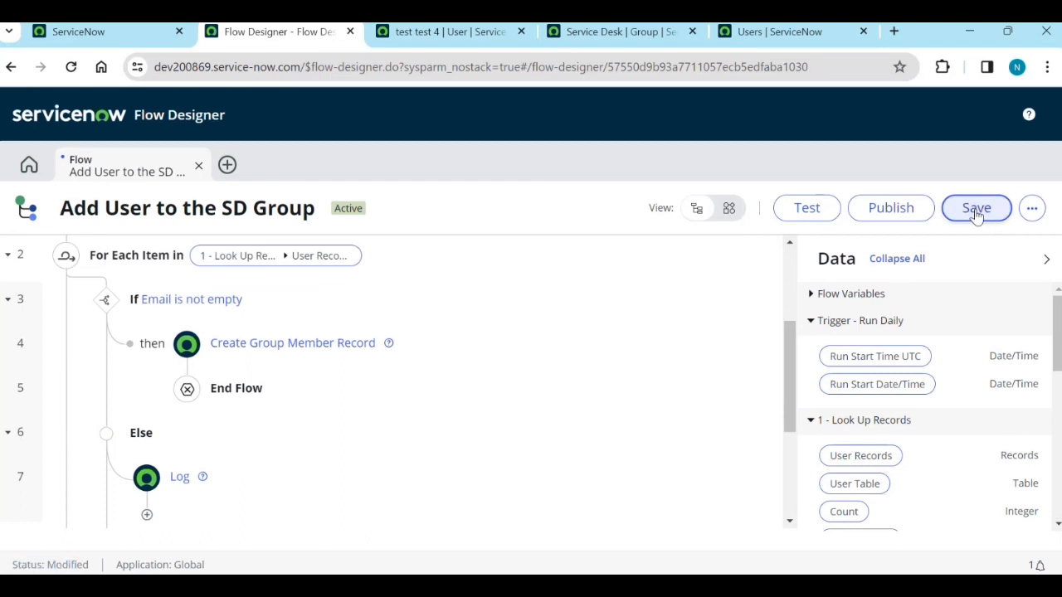
pyautogui.click(809, 211)
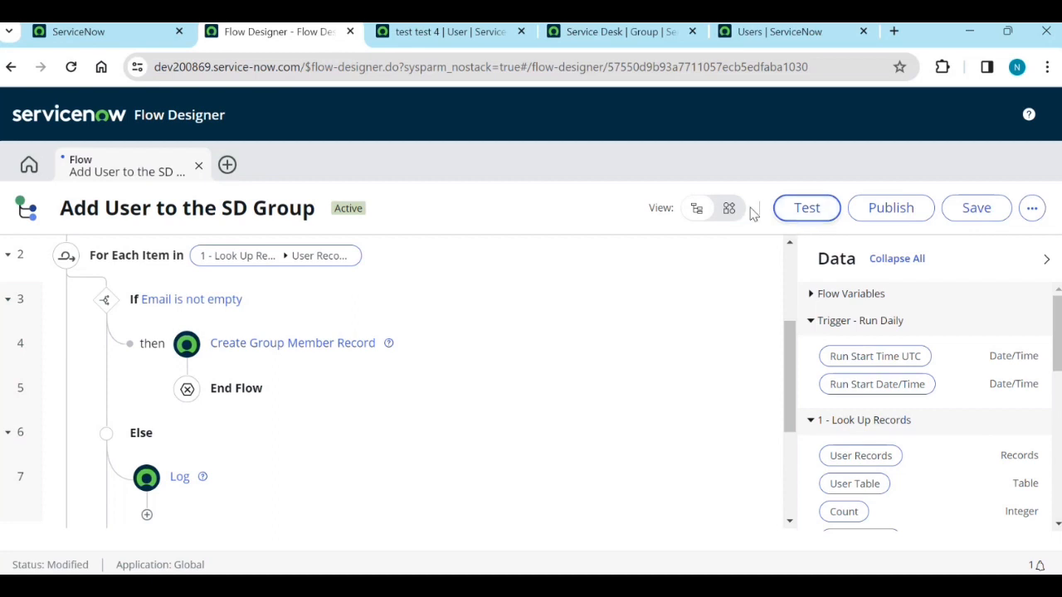
pyautogui.scroll(3, 649, 317)
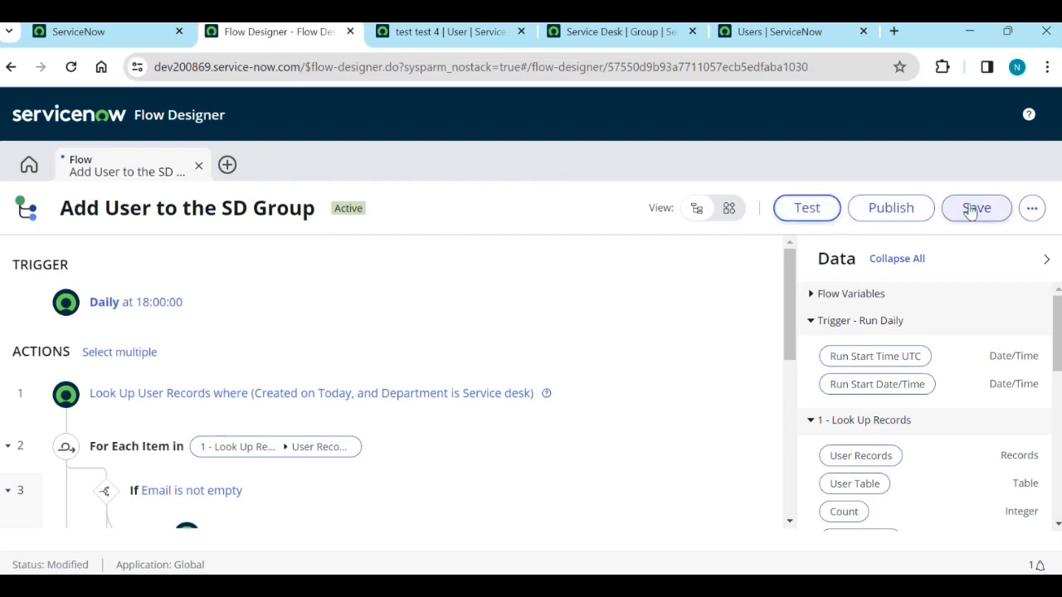
# Reload the flow without its unsaved changes, replace the Send Email action's To value with a fixed test email address, and save
pyautogui.click(69, 66)
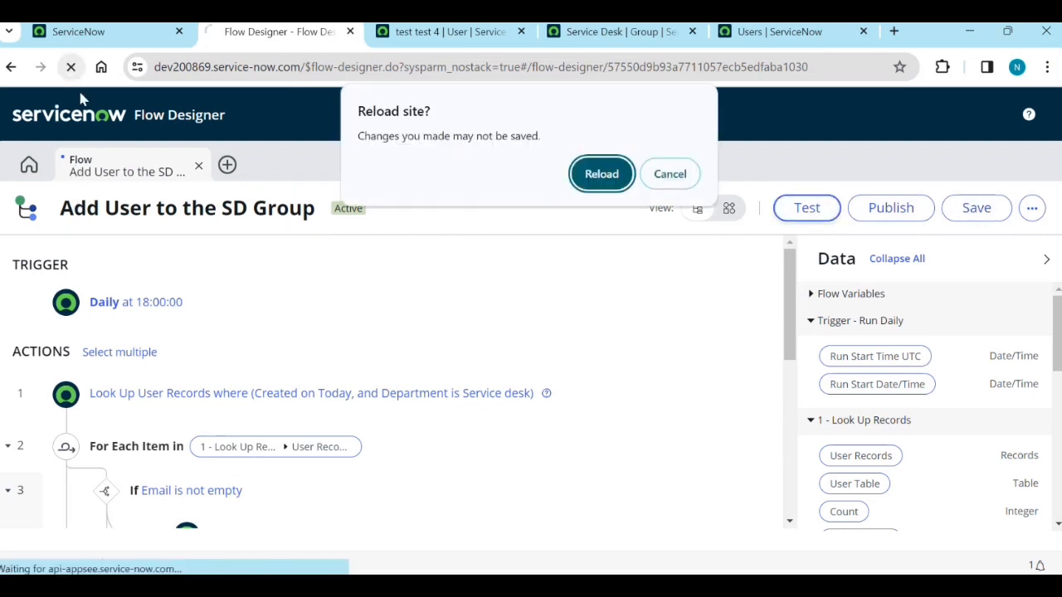
pyautogui.click(602, 175)
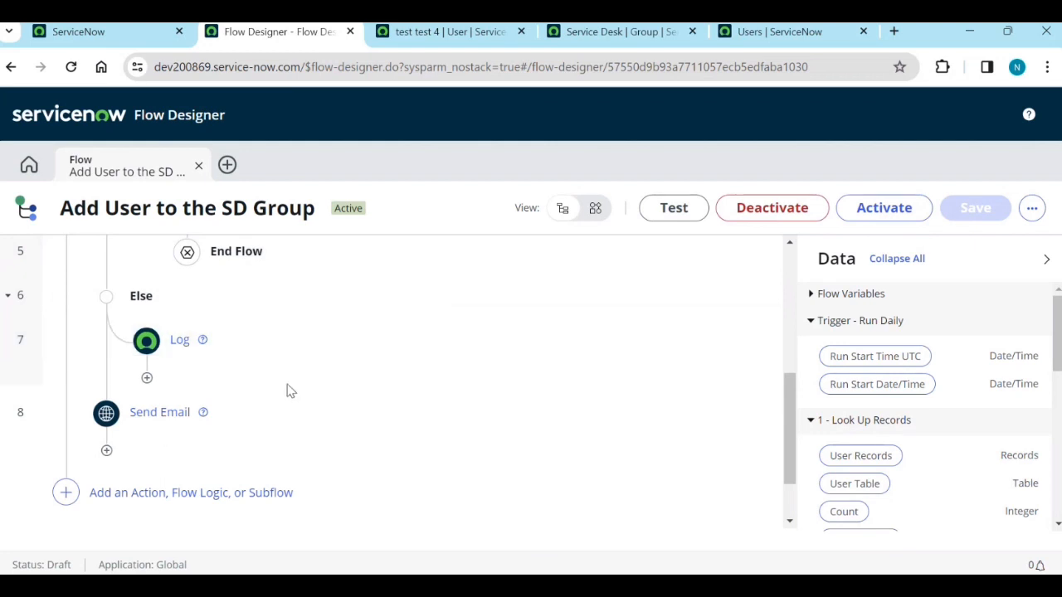
pyautogui.click(422, 419)
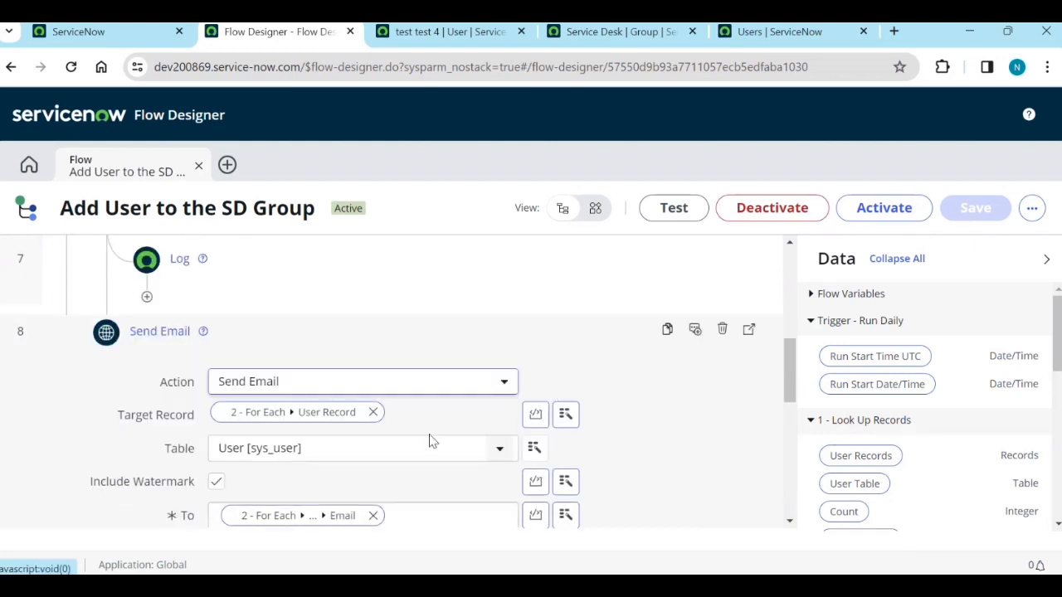
pyautogui.scroll(-2, 430, 442)
pyautogui.click(373, 348)
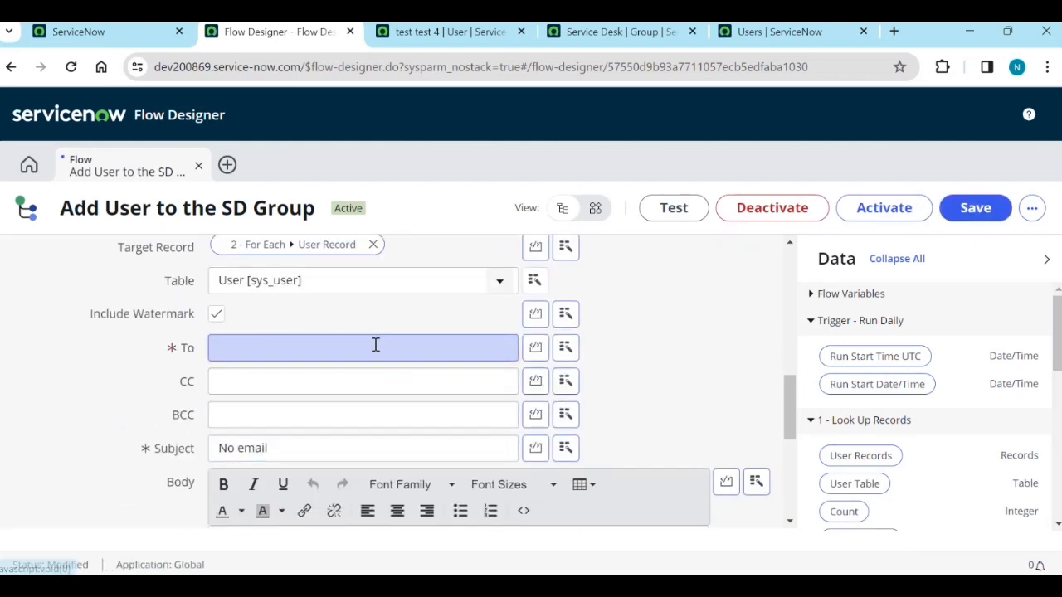
pyautogui.click(283, 352)
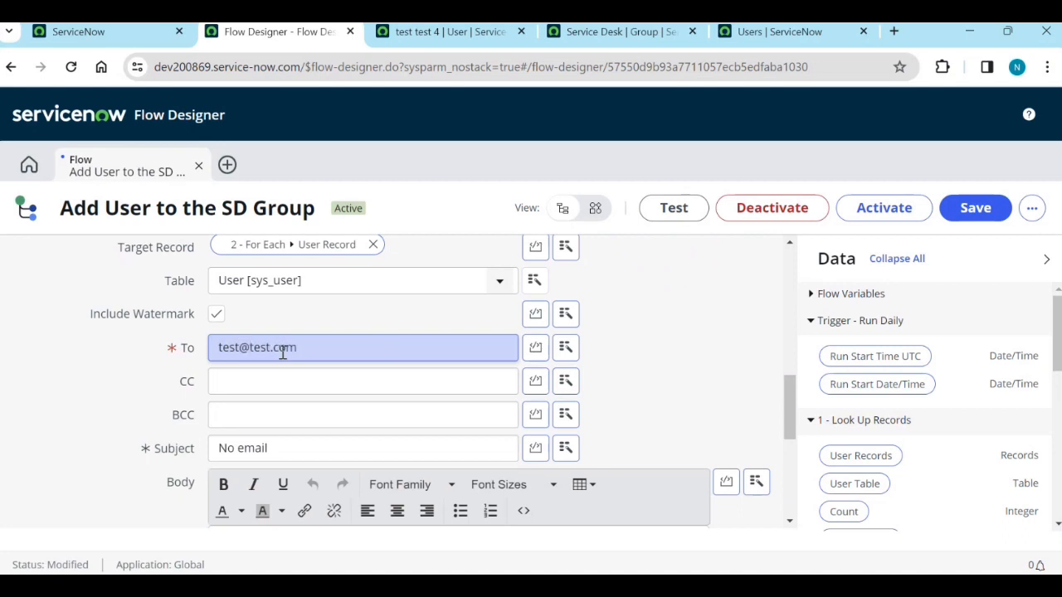
pyautogui.click(976, 208)
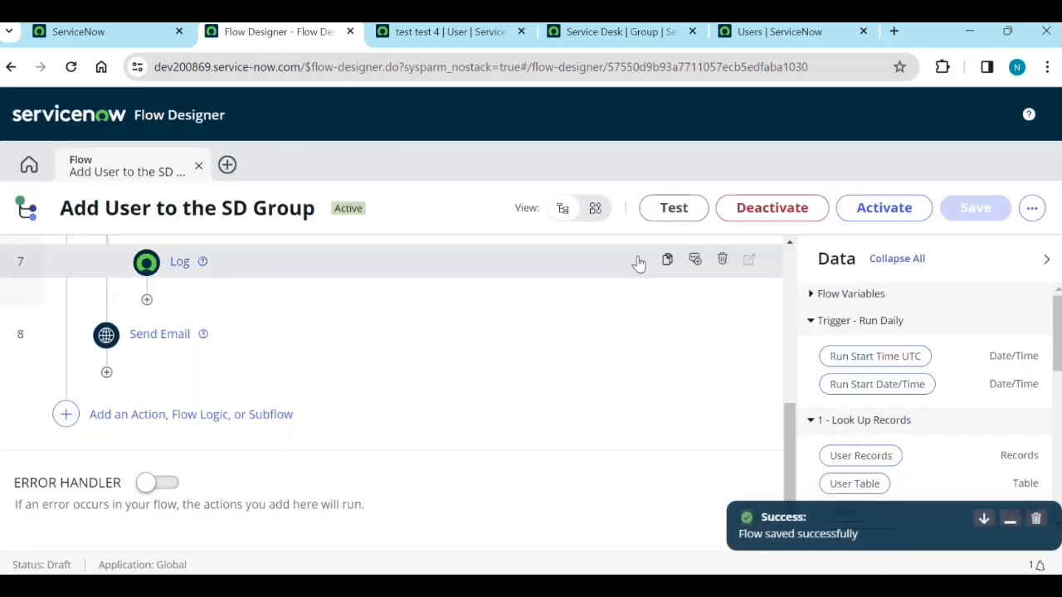
# Run the flow test and review the state of each action in its execution details
pyautogui.click(661, 212)
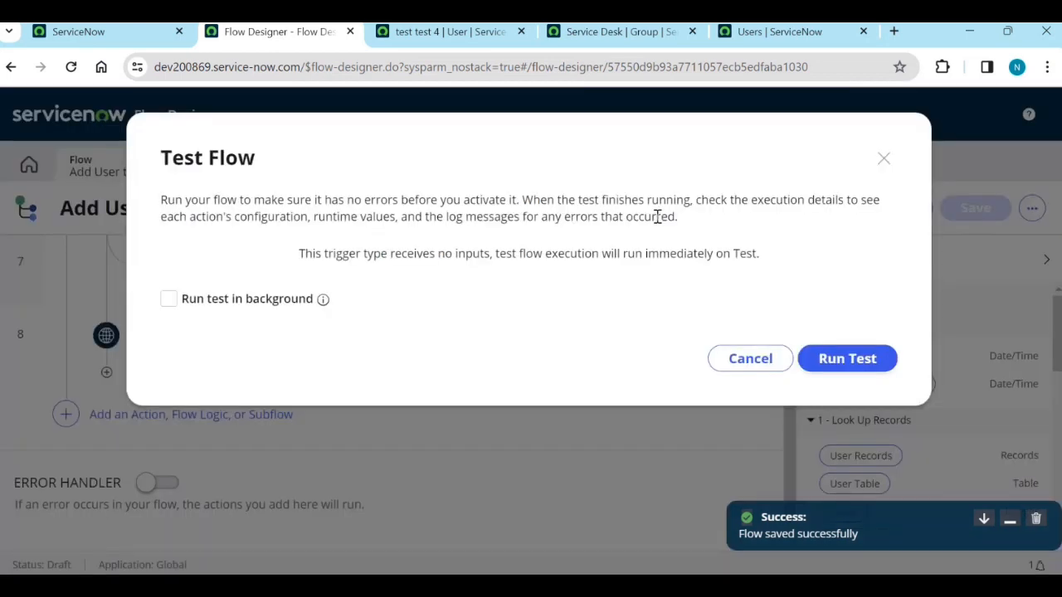
pyautogui.click(853, 369)
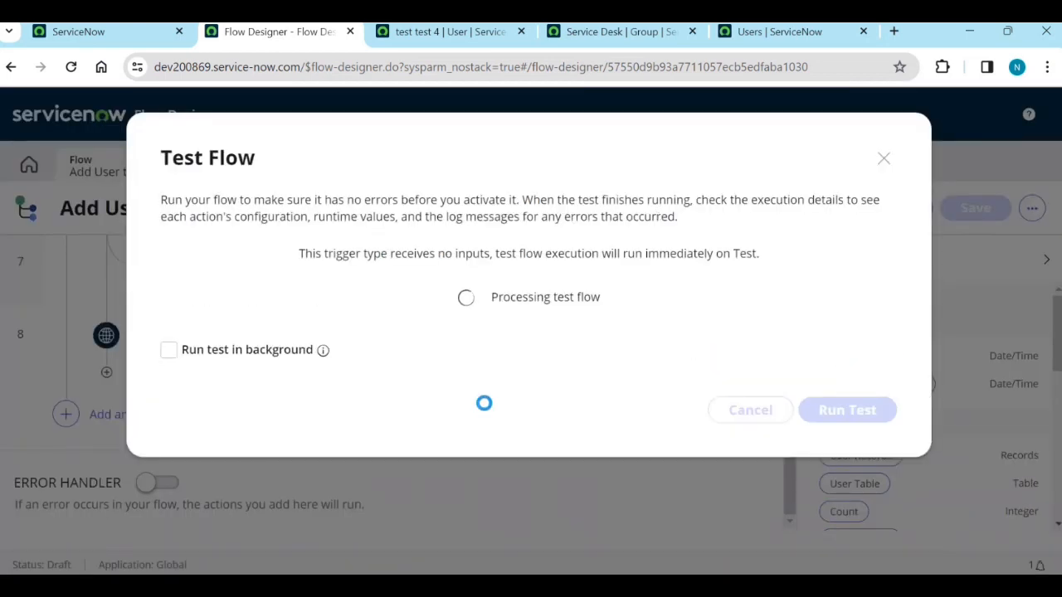
pyautogui.click(540, 302)
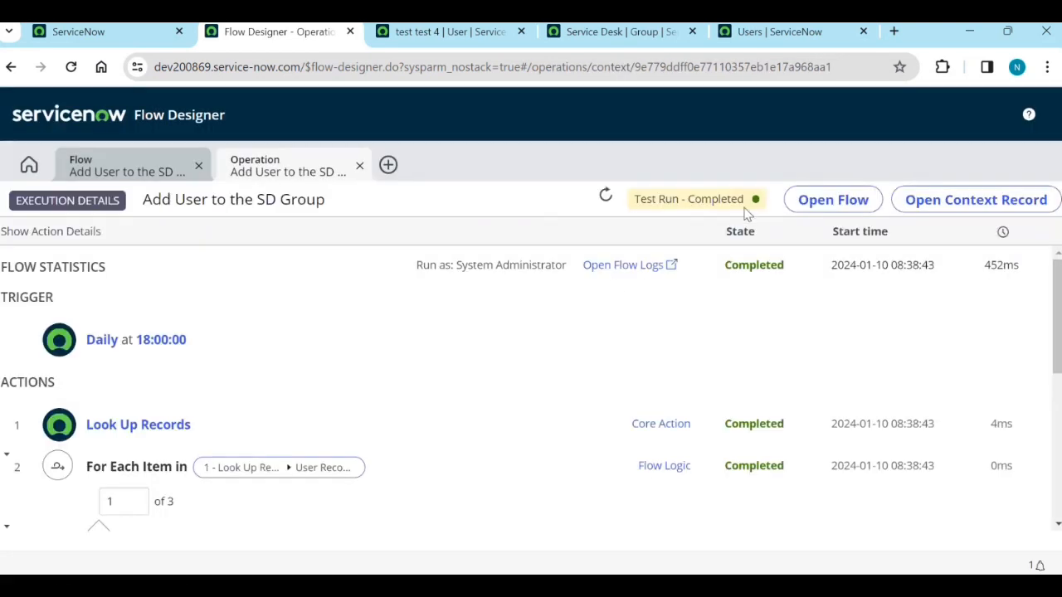
pyautogui.scroll(-10, 545, 403)
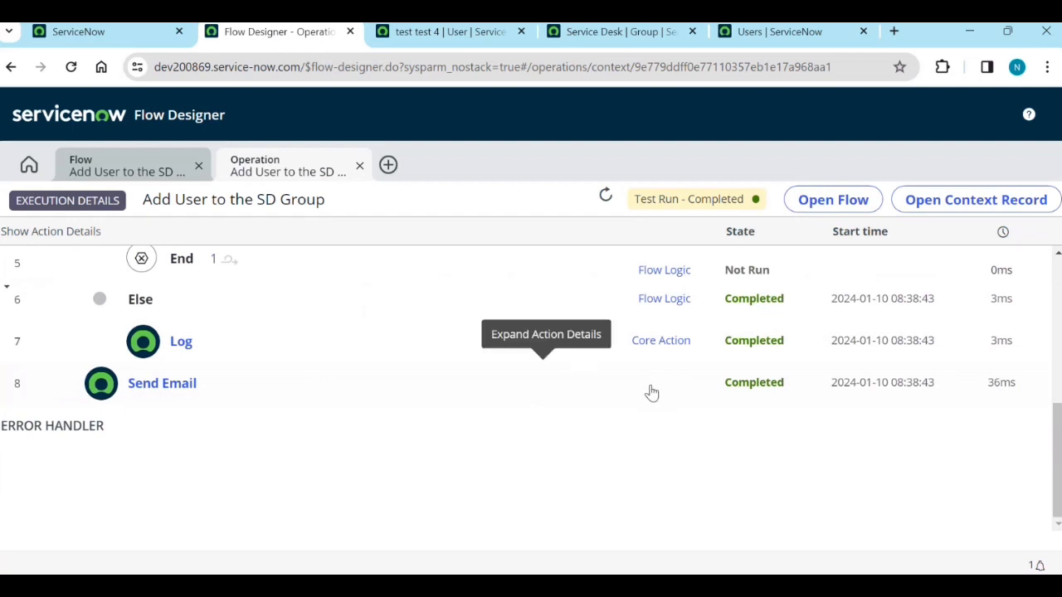
pyautogui.scroll(10, 651, 394)
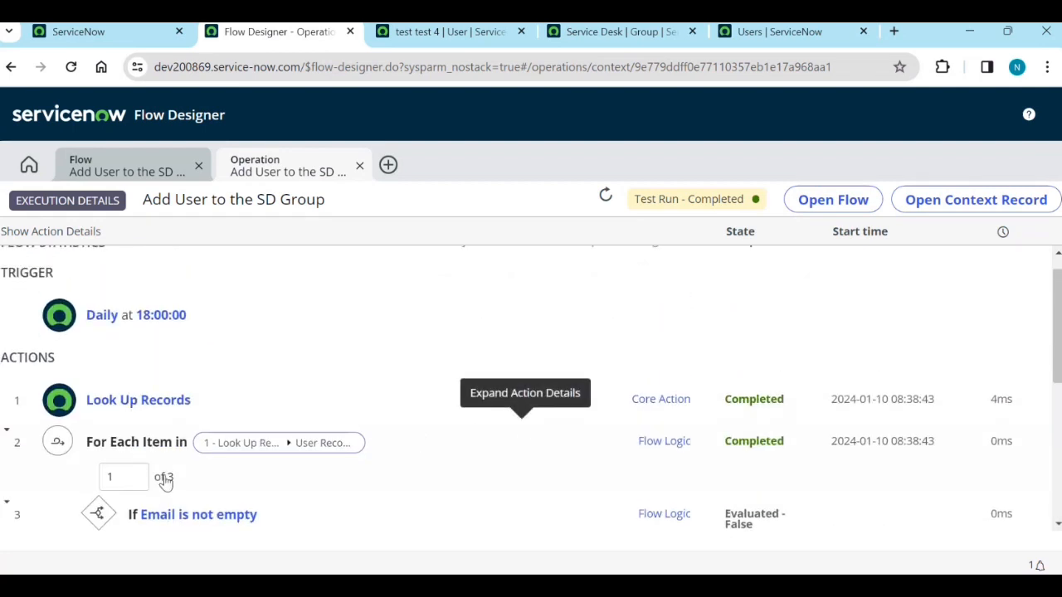
pyautogui.scroll(-3, 165, 482)
# Check the users list and refresh the Service Desk group's member list
pyautogui.click(798, 27)
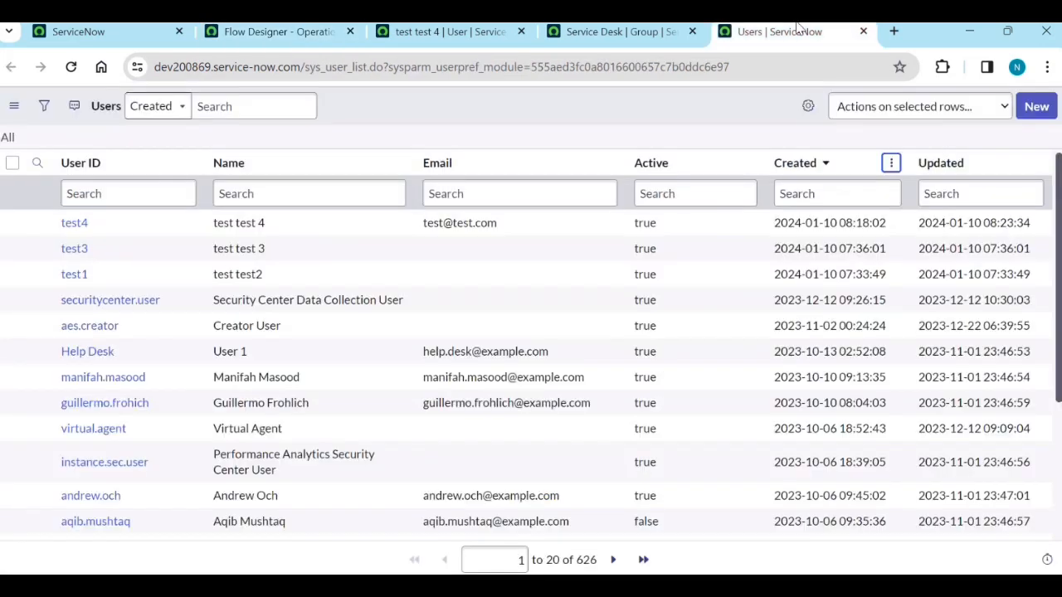
pyautogui.click(622, 32)
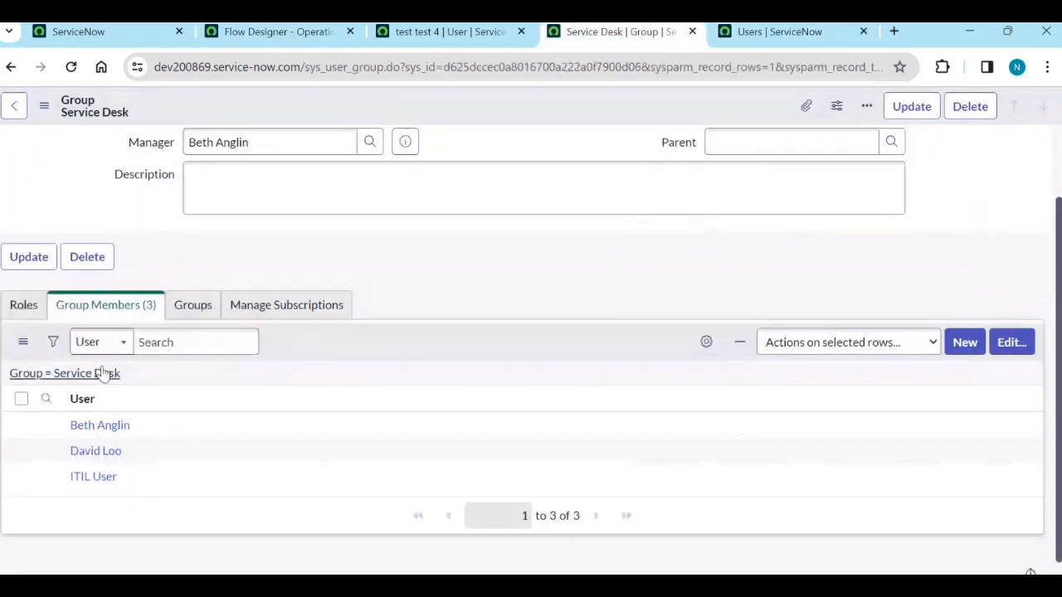
pyautogui.click(104, 374)
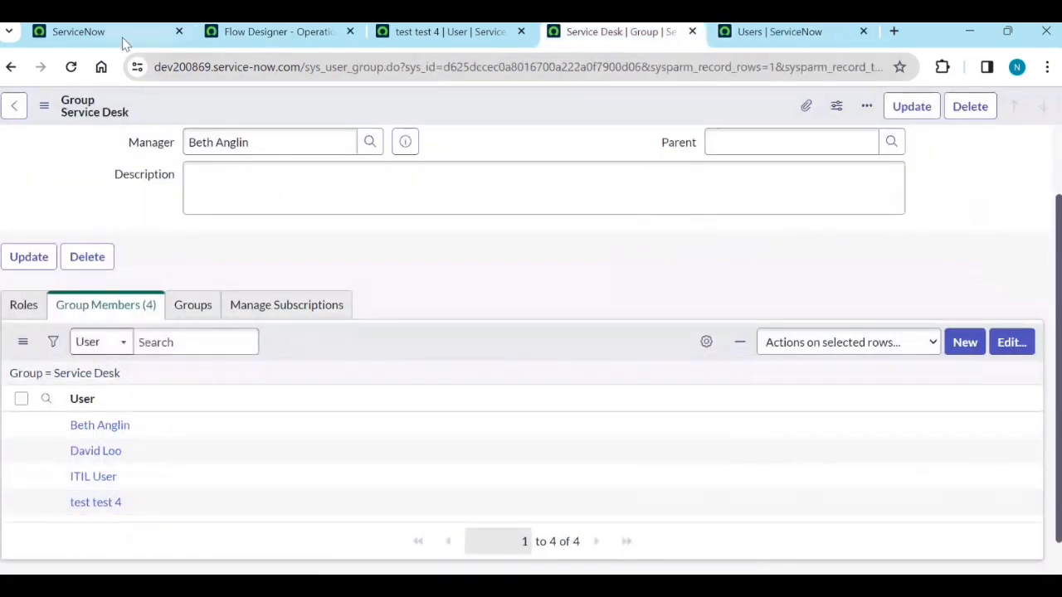
# Find the System Log modules by searching for "logs" and open the All log list in a new browser tab
pyautogui.click(108, 33)
pyautogui.click(166, 110)
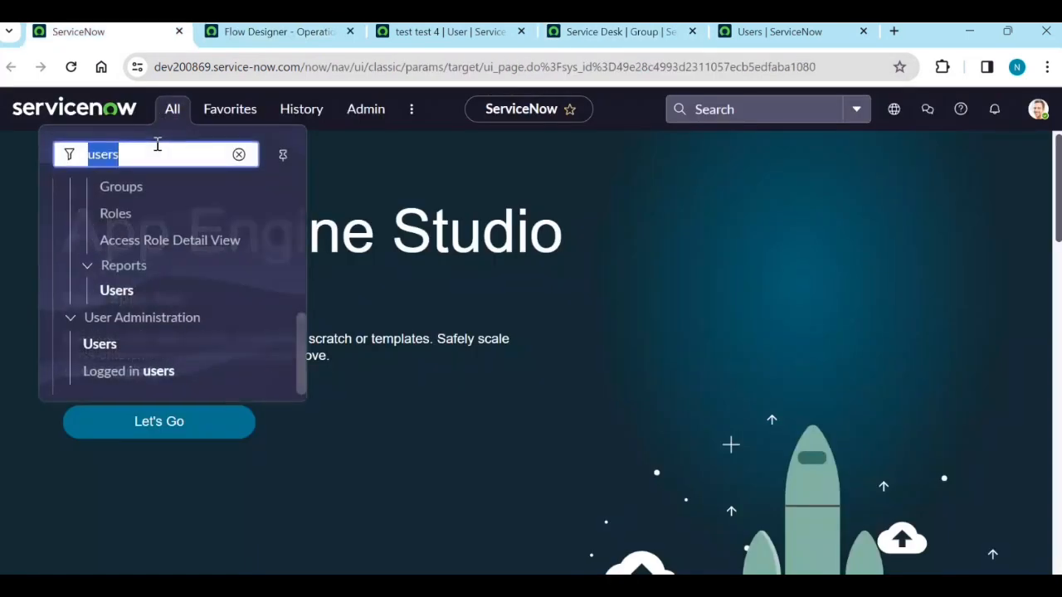
pyautogui.write('logs')
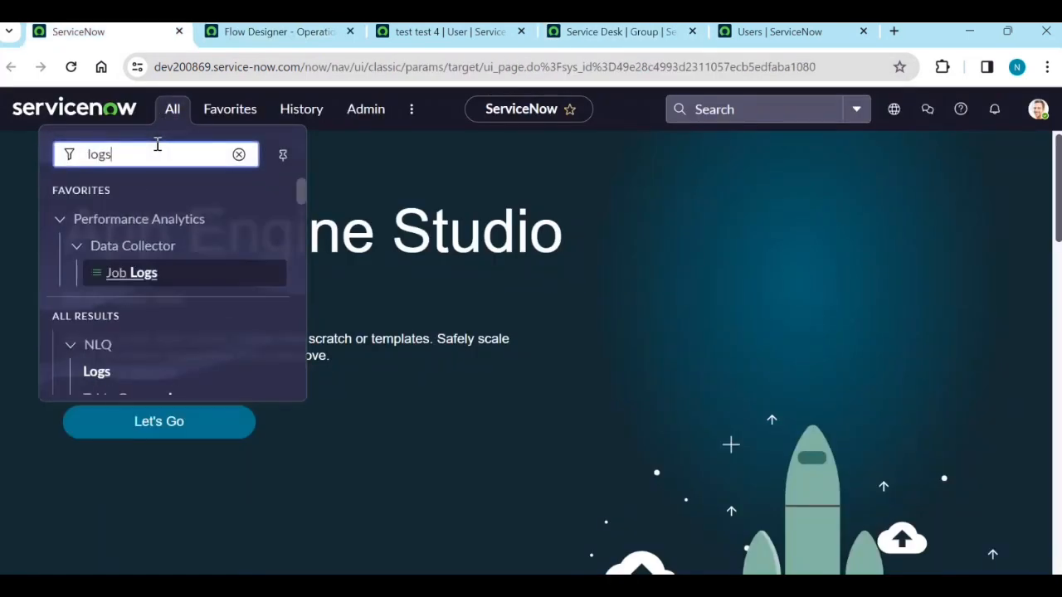
pyautogui.scroll(-15, 194, 284)
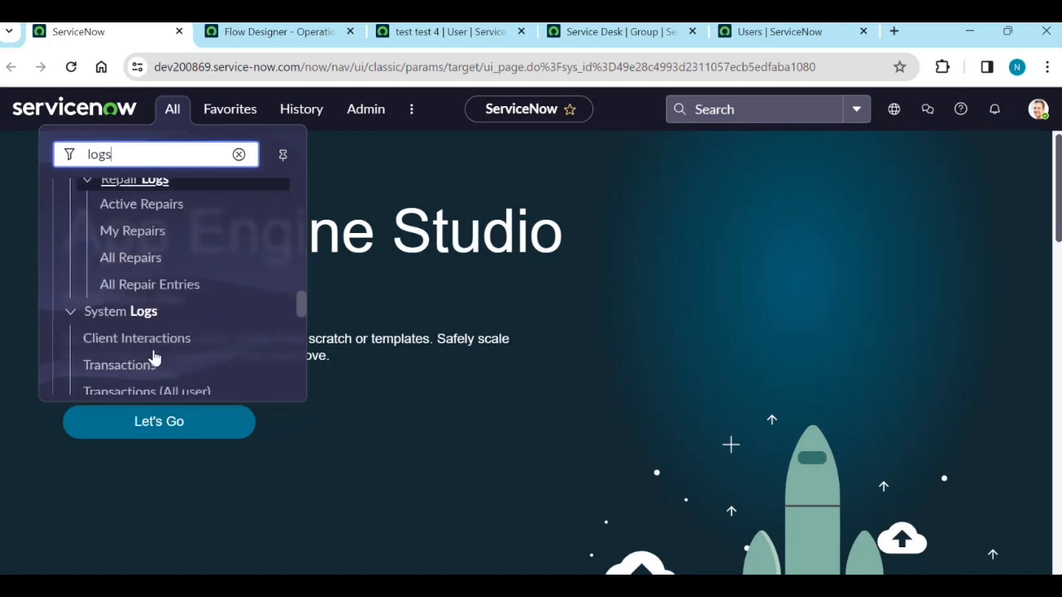
pyautogui.scroll(-2, 145, 357)
pyautogui.scroll(2, 140, 327)
pyautogui.middleClick(106, 239)
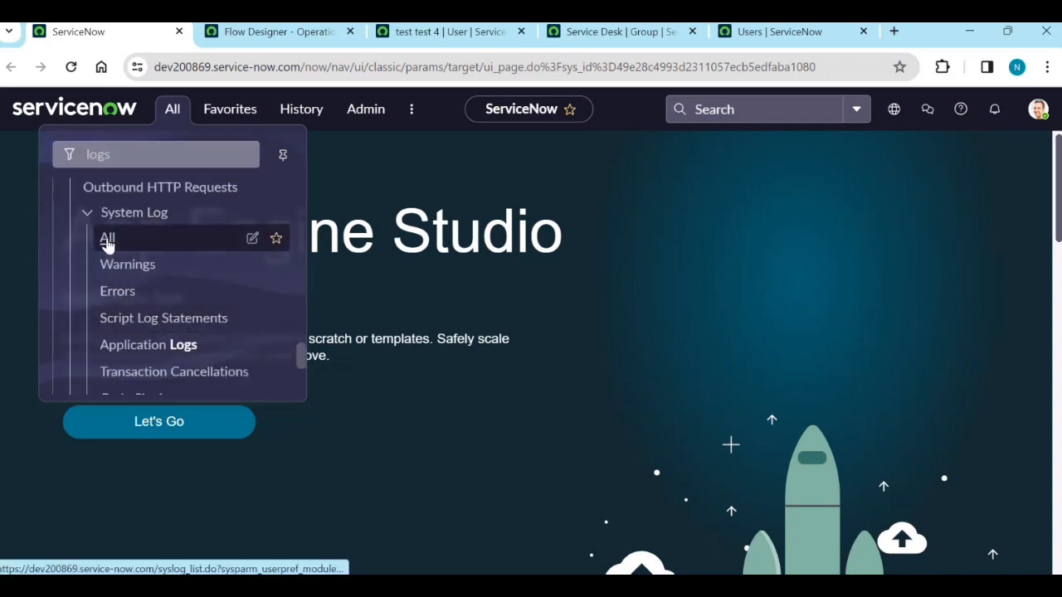
pyautogui.click(778, 30)
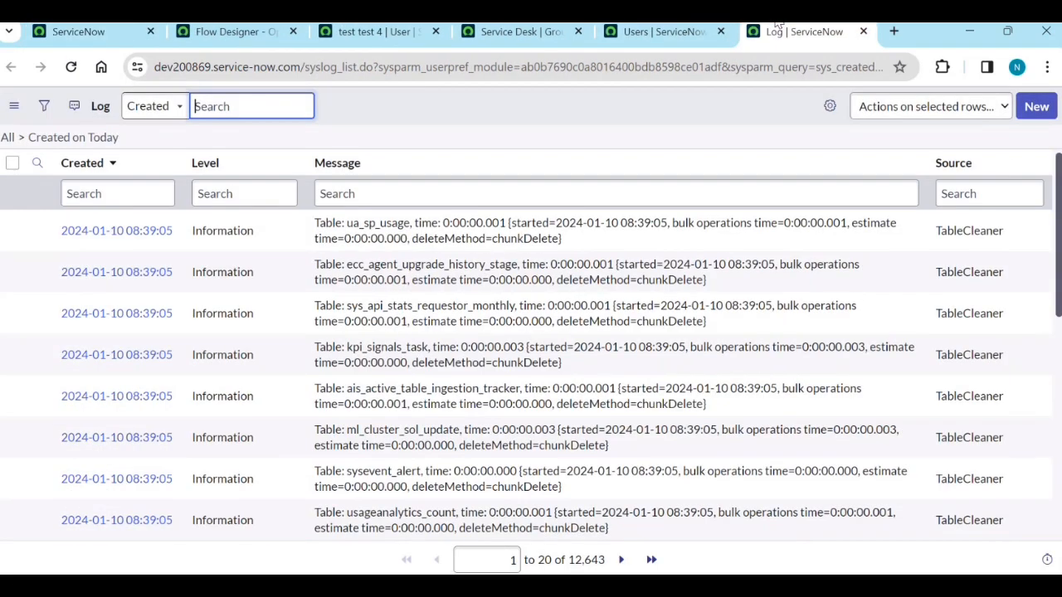
# Filter out the entries with source TableCleaner from today's system log
pyautogui.rightClick(95, 166)
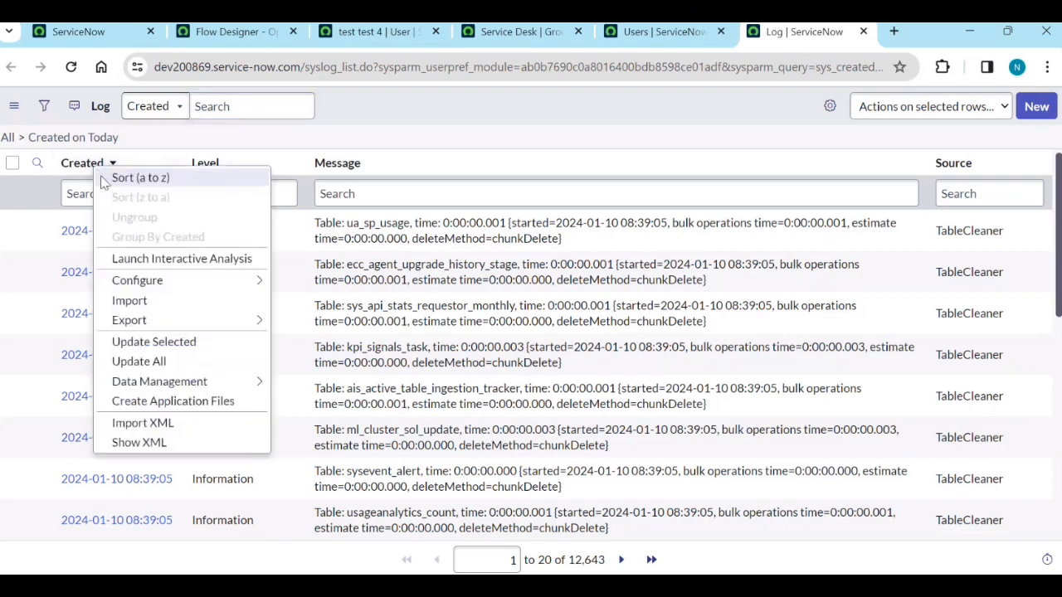
pyautogui.press('Escape')
pyautogui.scroll(-4, 526, 329)
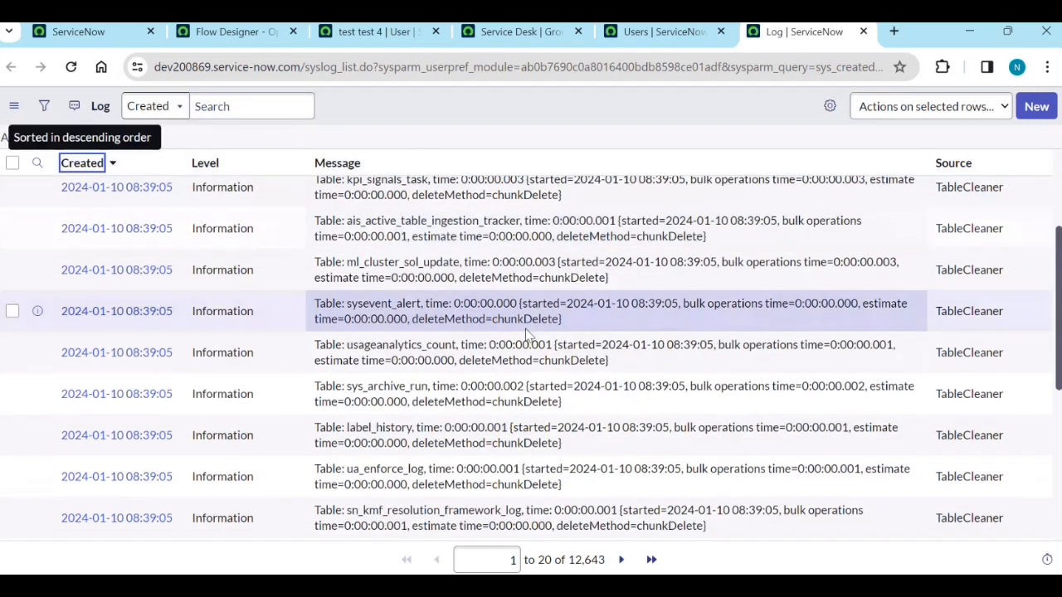
pyautogui.scroll(-2, 525, 329)
pyautogui.rightClick(972, 393)
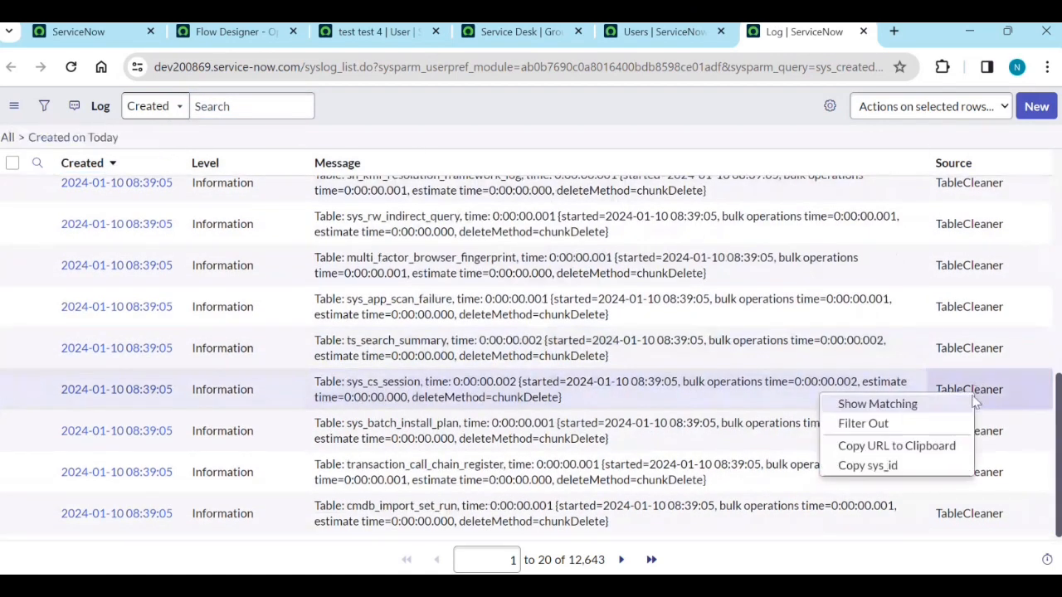
pyautogui.click(863, 423)
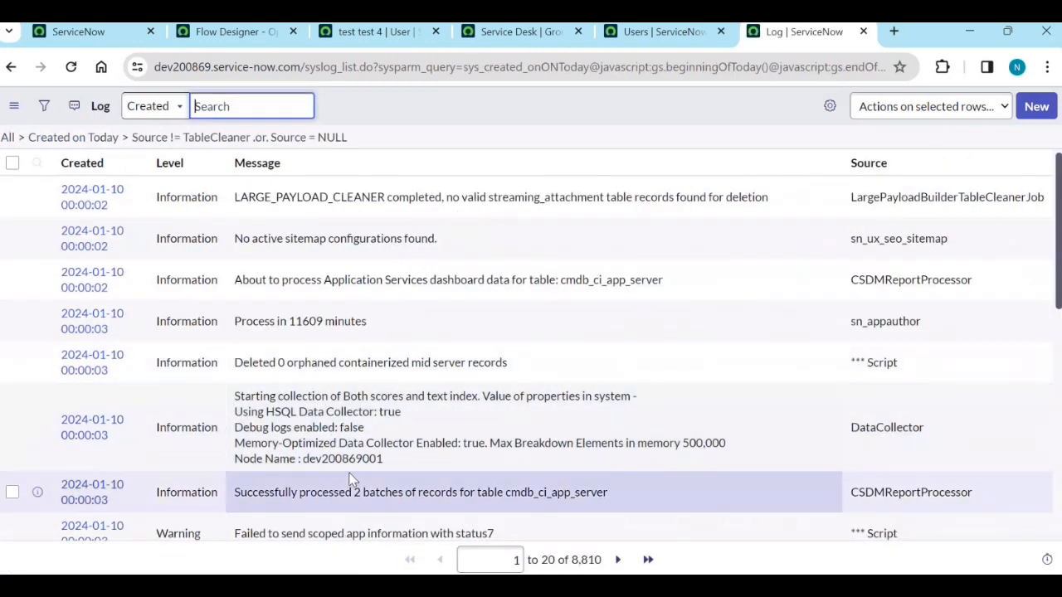
# Look through the messages and sources of today's filtered system log entries for the flow's log output
pyautogui.scroll(-1, 353, 485)
pyautogui.scroll(1, 359, 437)
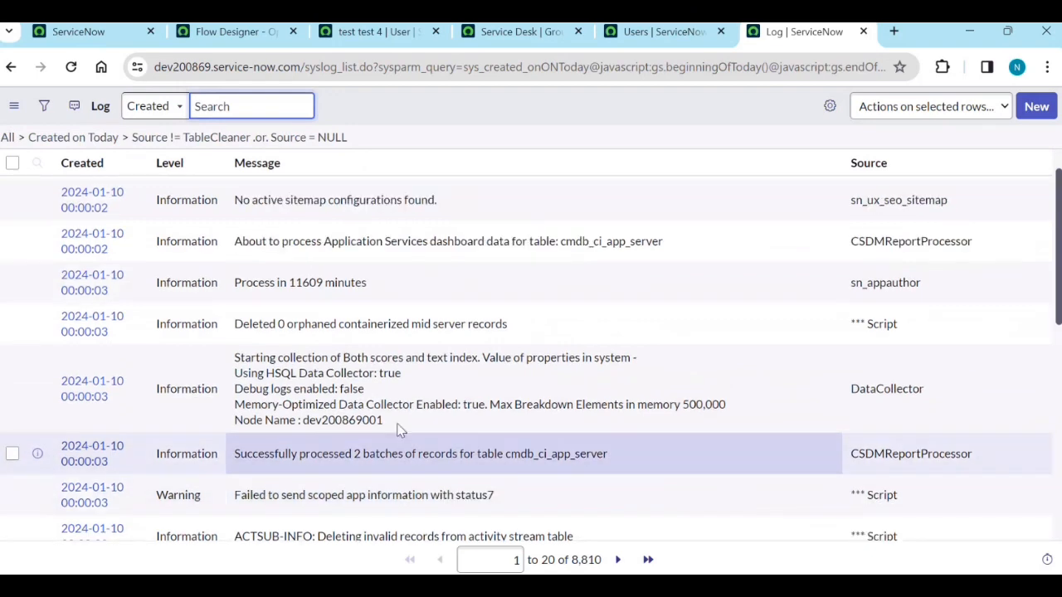
pyautogui.scroll(-3, 356, 286)
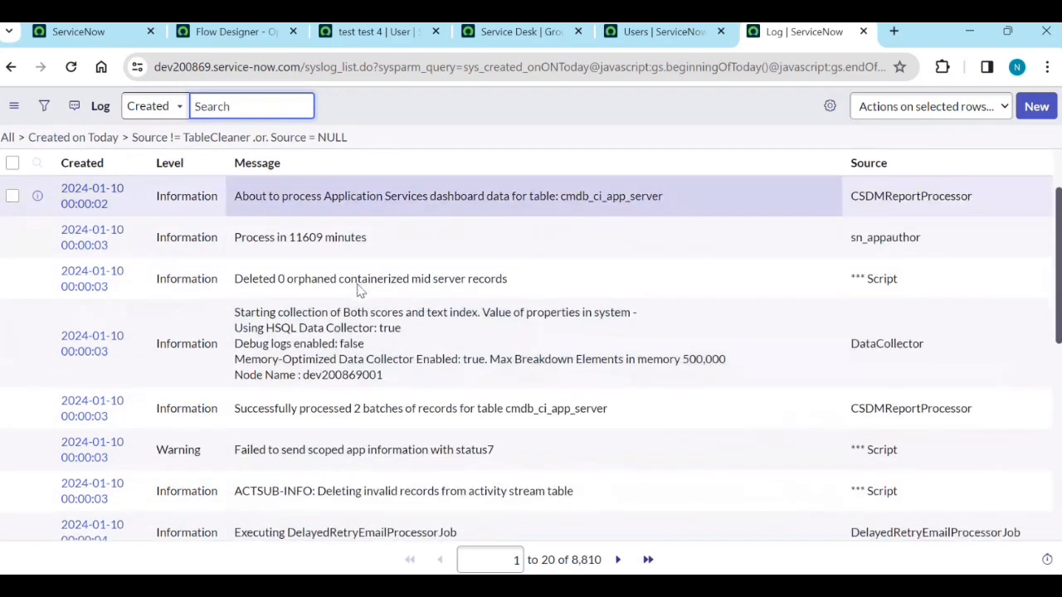
pyautogui.scroll(-3, 360, 305)
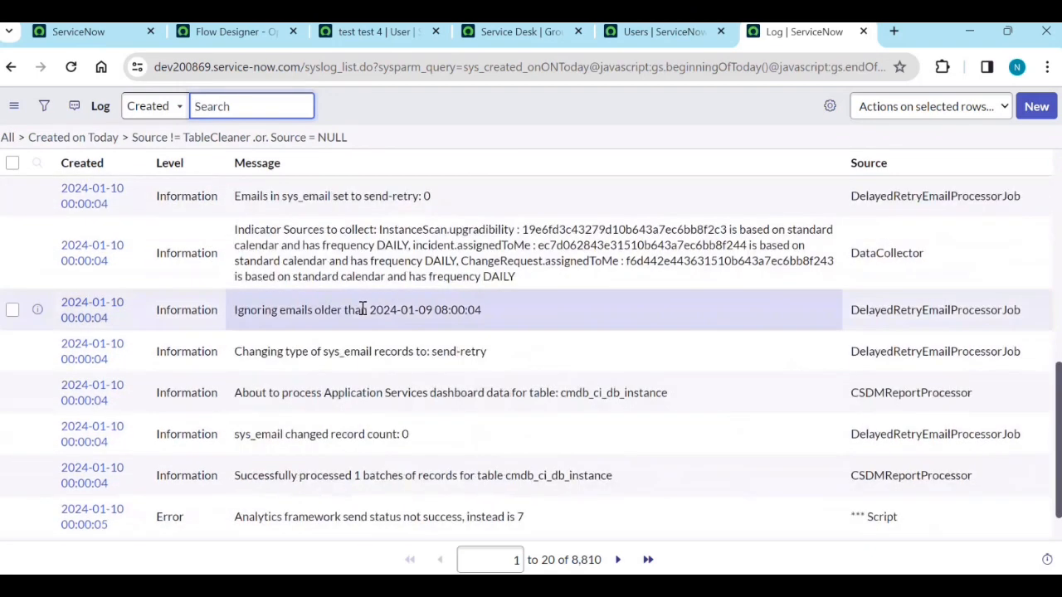
pyautogui.scroll(-1, 365, 324)
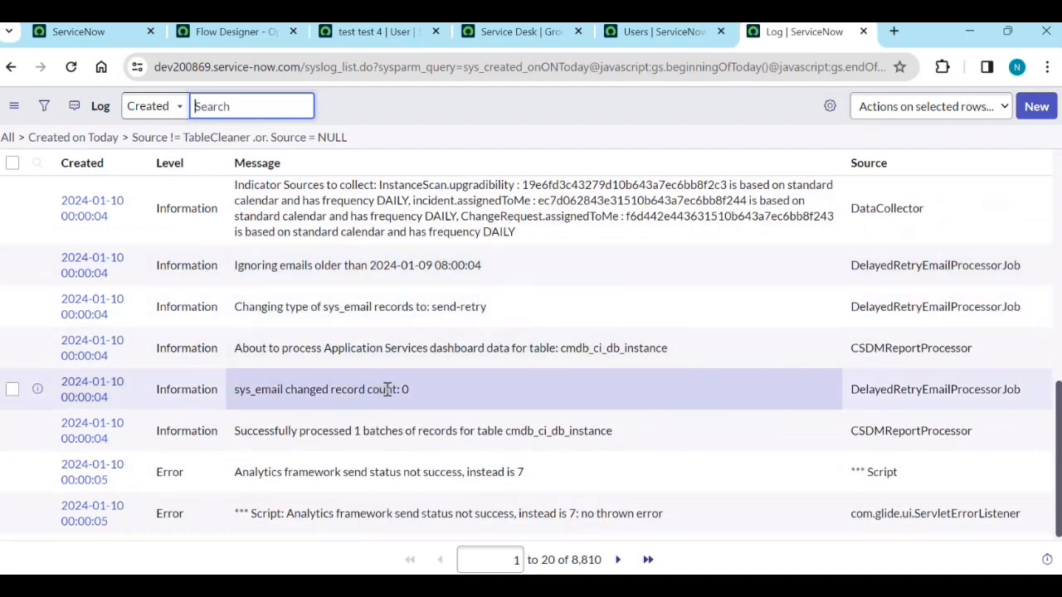
pyautogui.scroll(3, 389, 386)
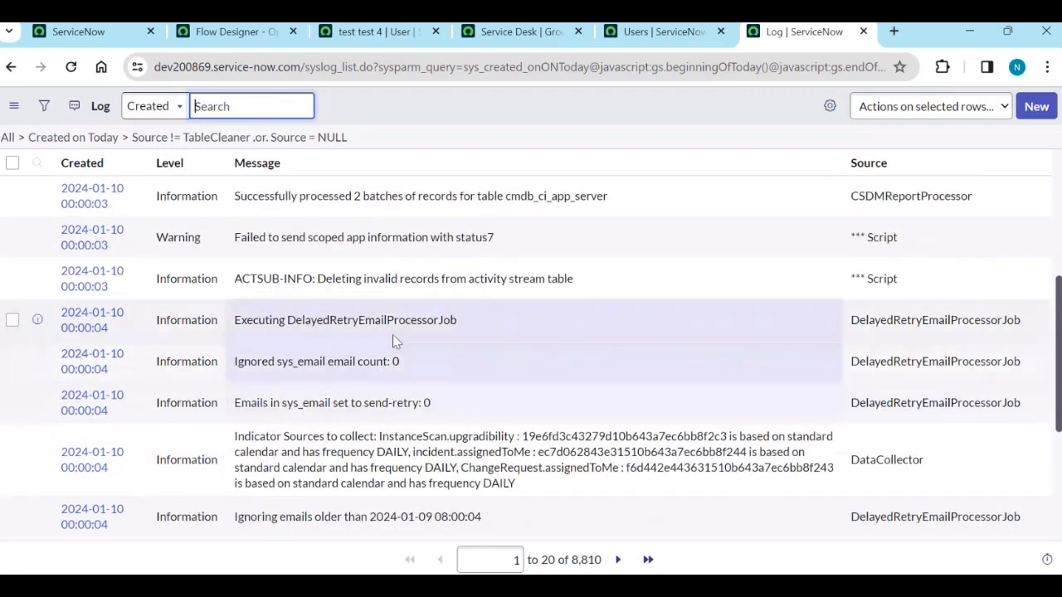
pyautogui.scroll(1, 387, 314)
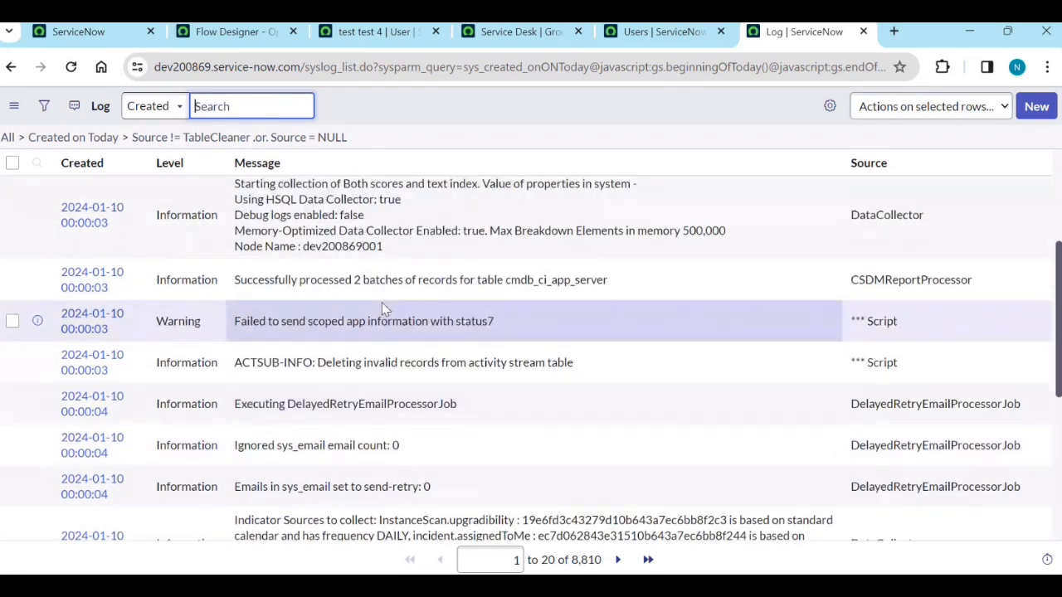
pyautogui.scroll(3, 382, 307)
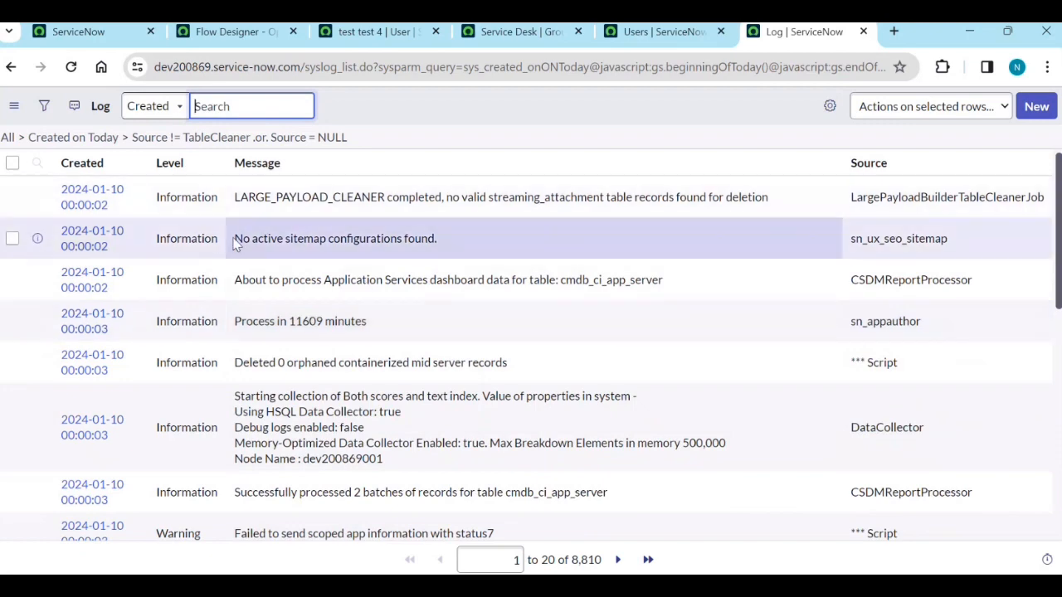
pyautogui.scroll(-5, 316, 419)
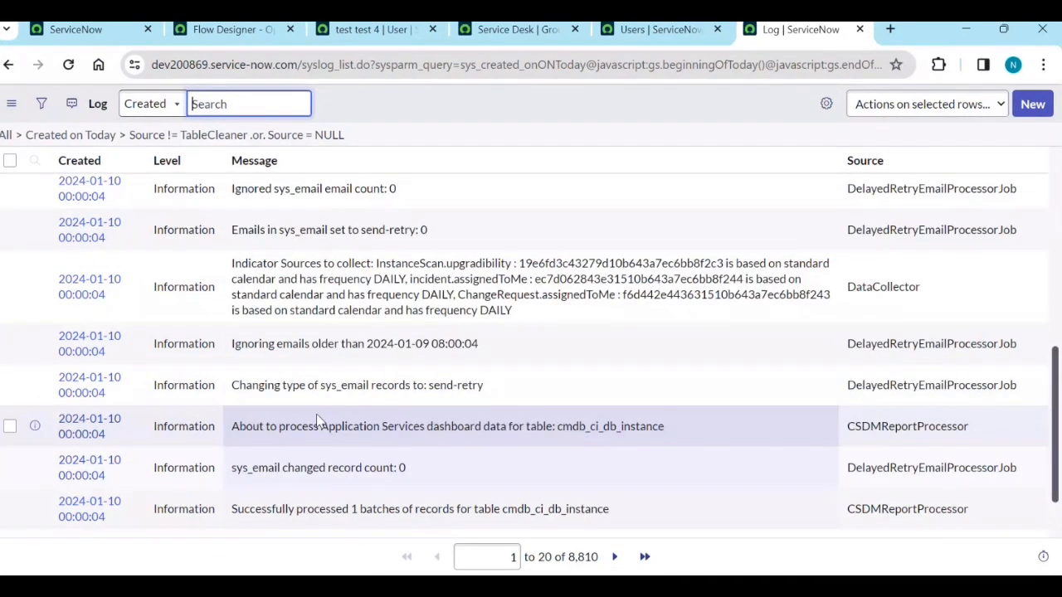
pyautogui.scroll(5, 316, 419)
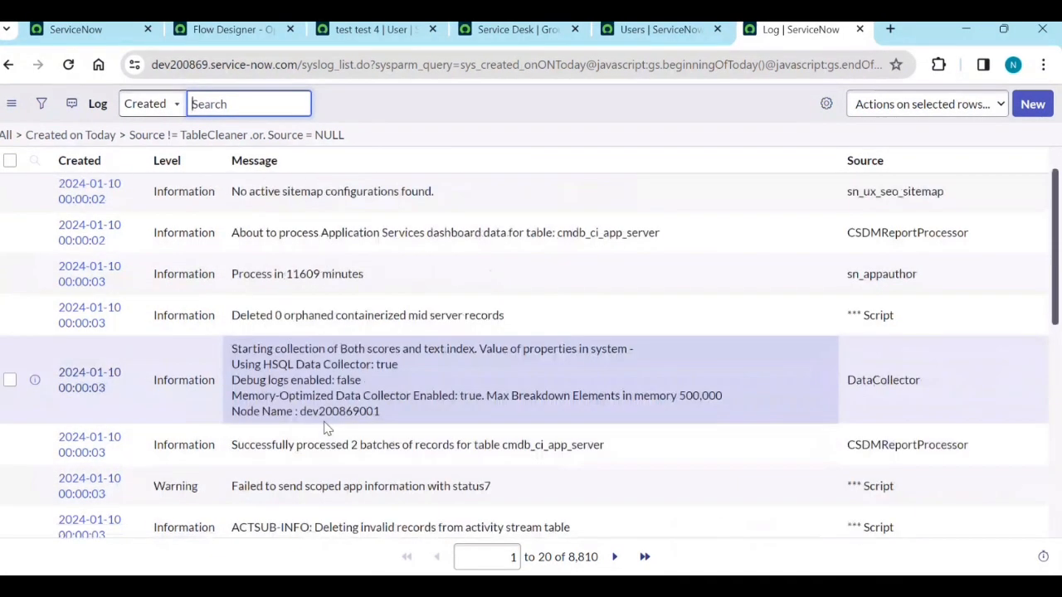
pyautogui.scroll(1, 511, 324)
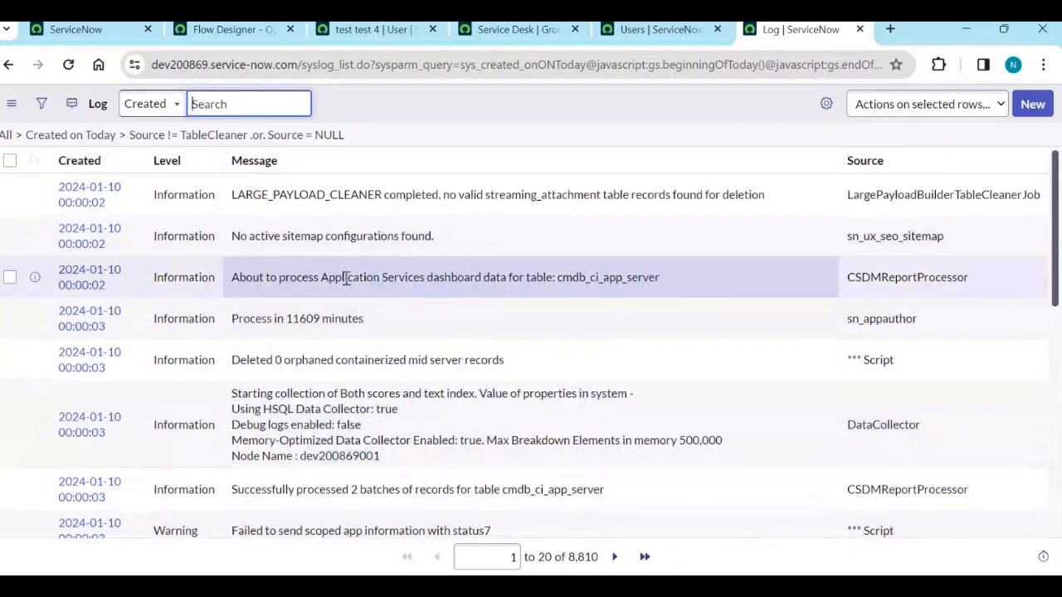
# Return to the flow's execution details and inspect the details of the Else branch, then collapse them
pyautogui.click(220, 30)
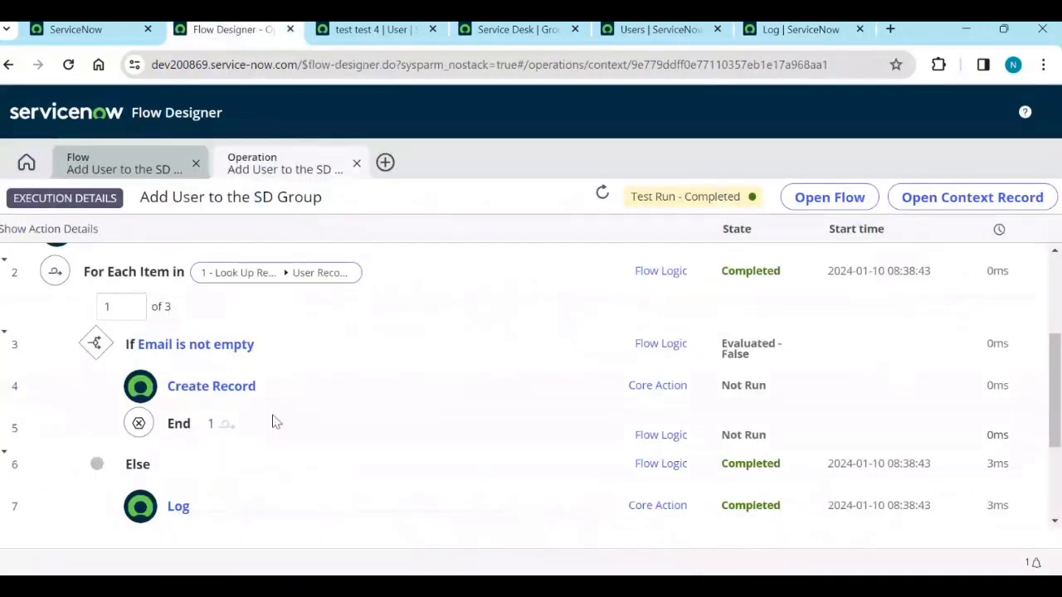
pyautogui.scroll(-1, 243, 442)
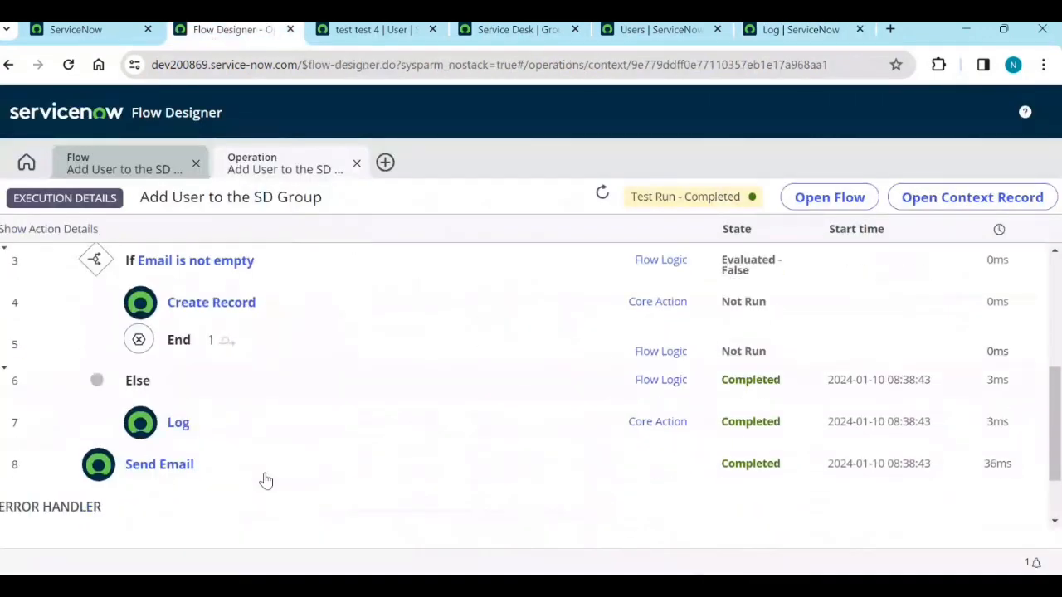
pyautogui.click(143, 383)
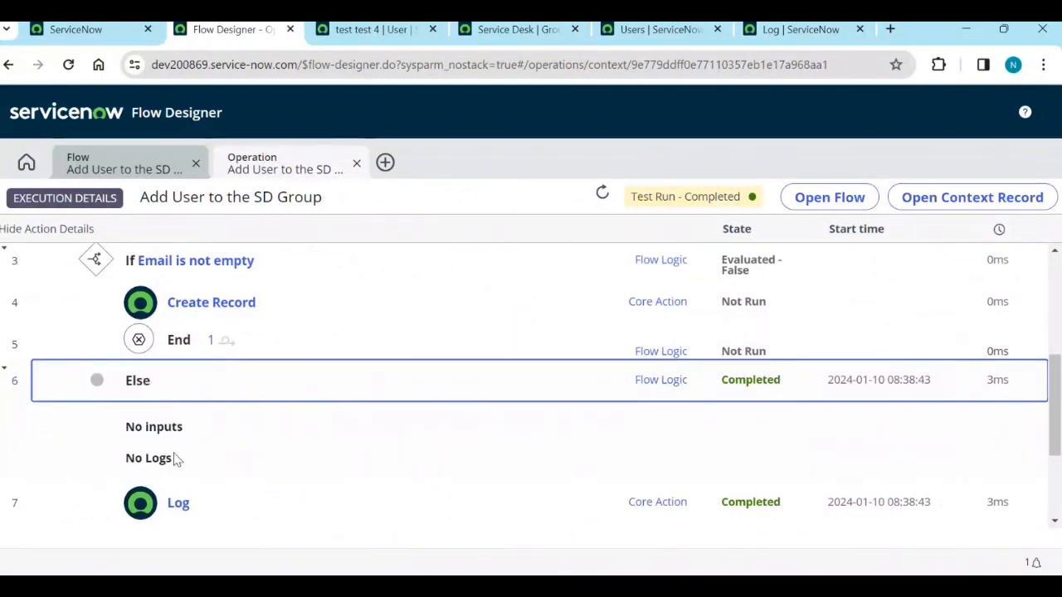
pyautogui.click(134, 388)
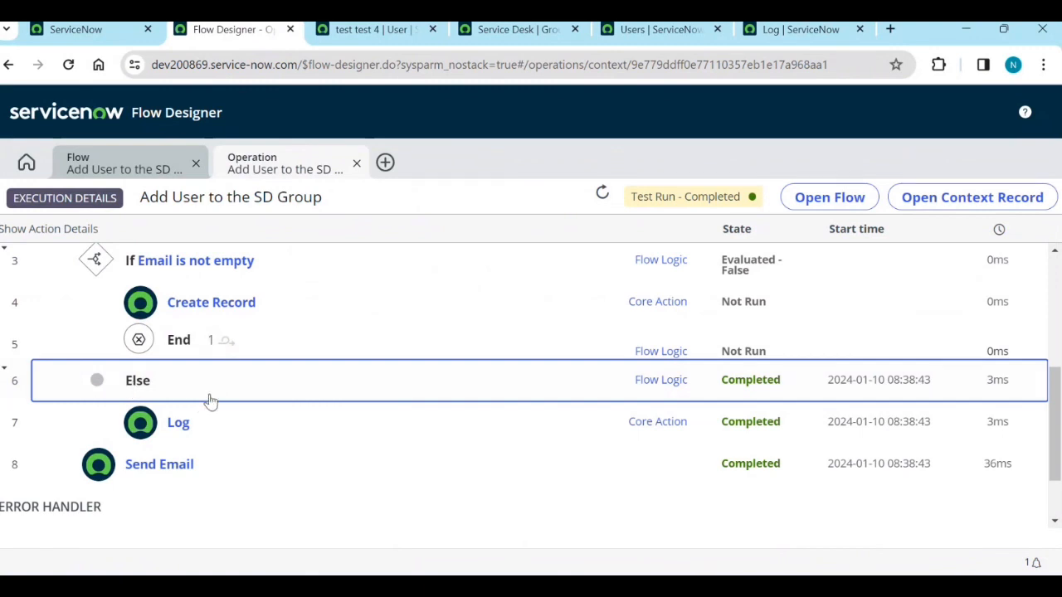
pyautogui.scroll(1, 248, 447)
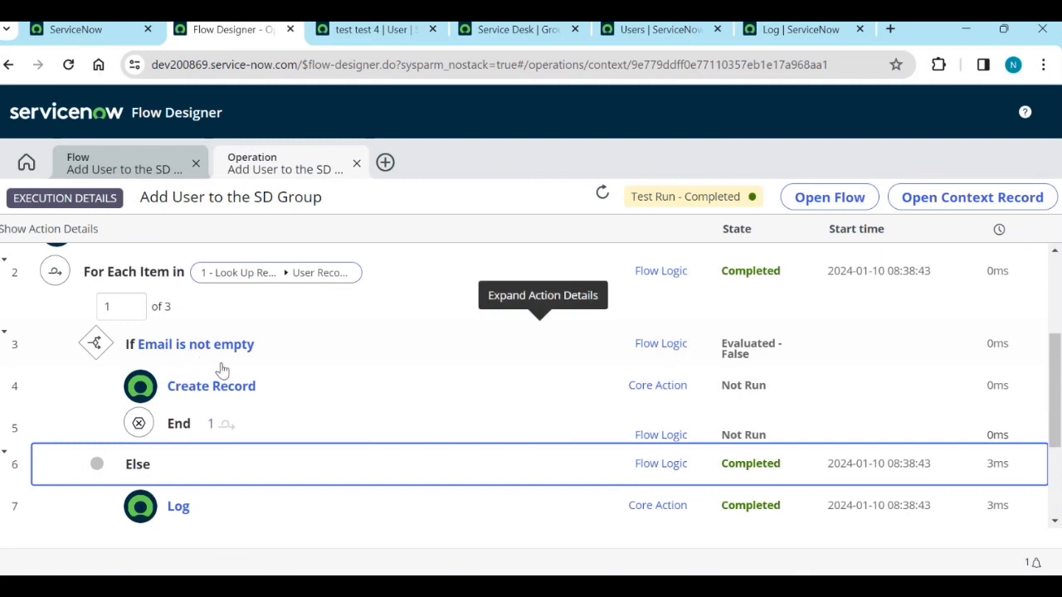
pyautogui.scroll(-1, 233, 428)
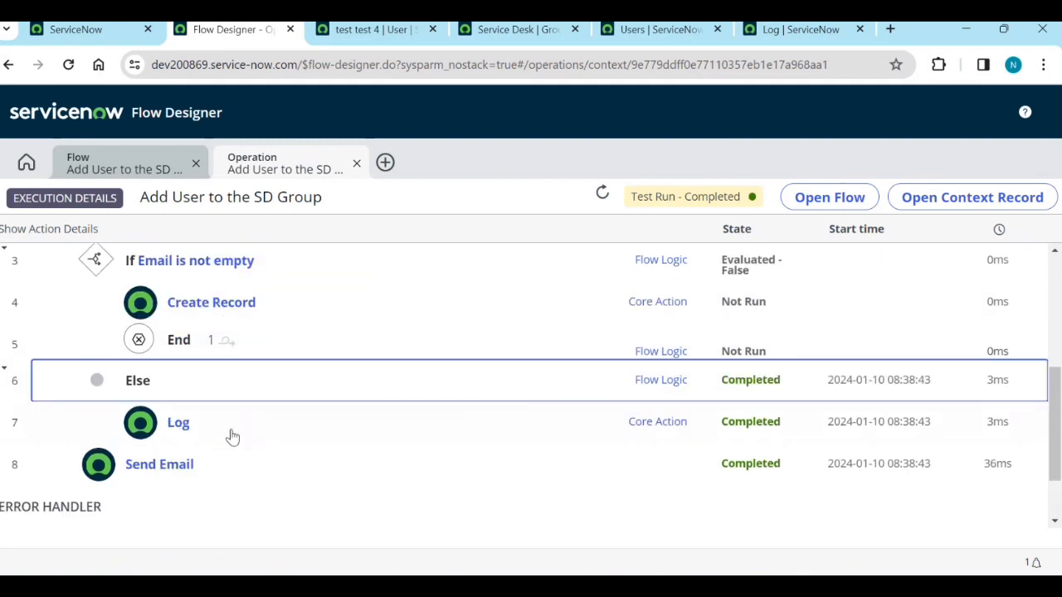
# Expand the Log action under the Else branch and examine its configuration details and output data
pyautogui.click(179, 428)
pyautogui.scroll(-1, 240, 457)
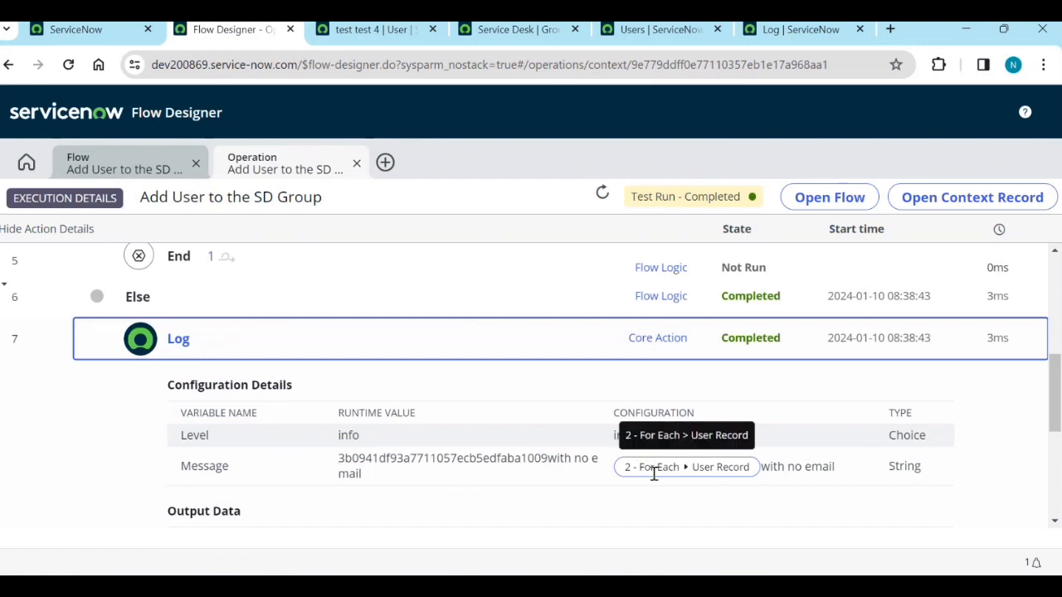
pyautogui.scroll(-2, 375, 467)
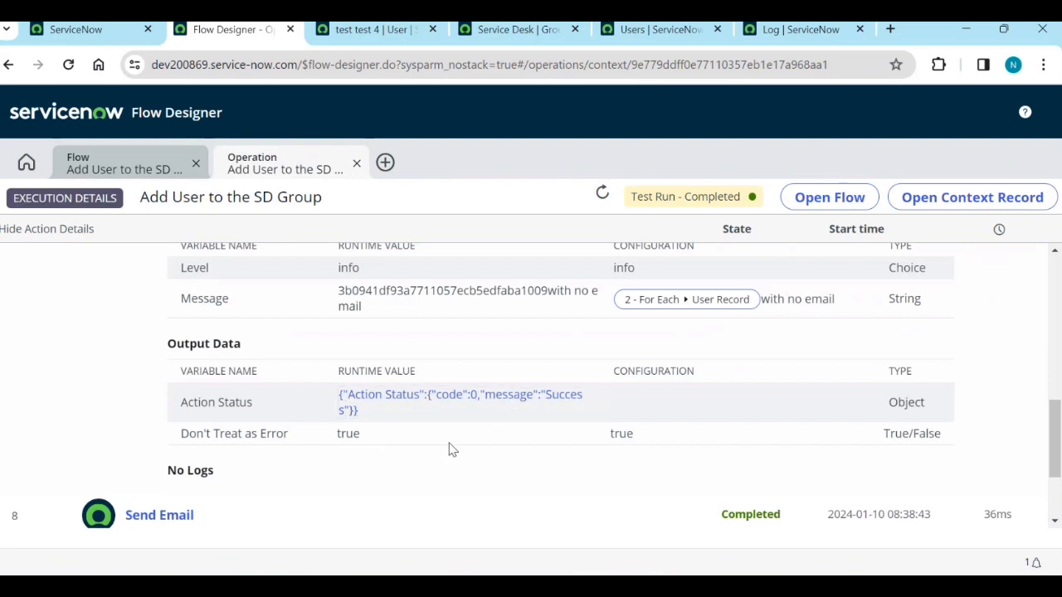
pyautogui.scroll(1, 365, 409)
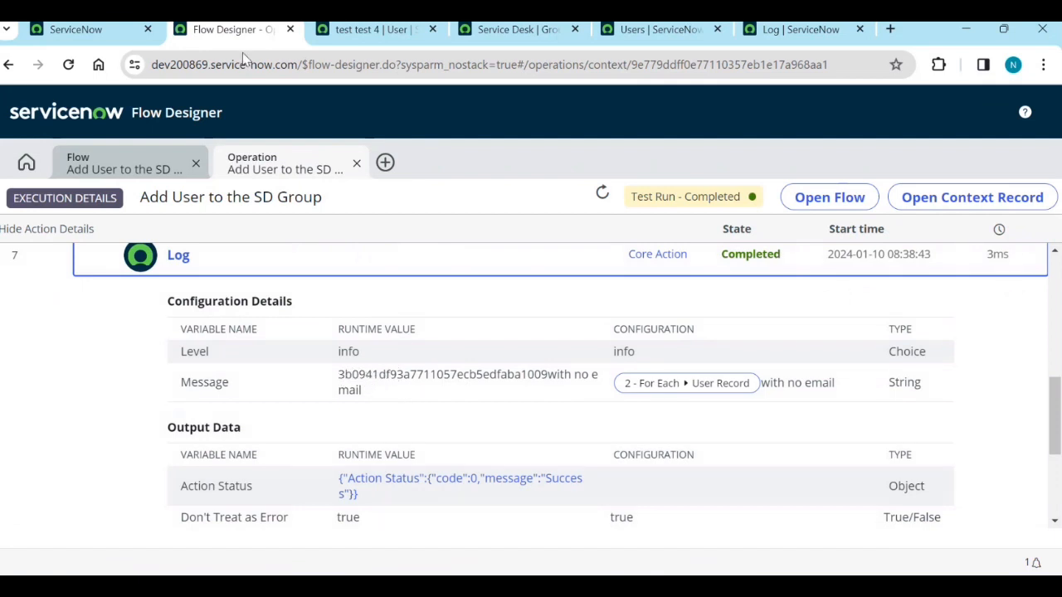
pyautogui.click(80, 33)
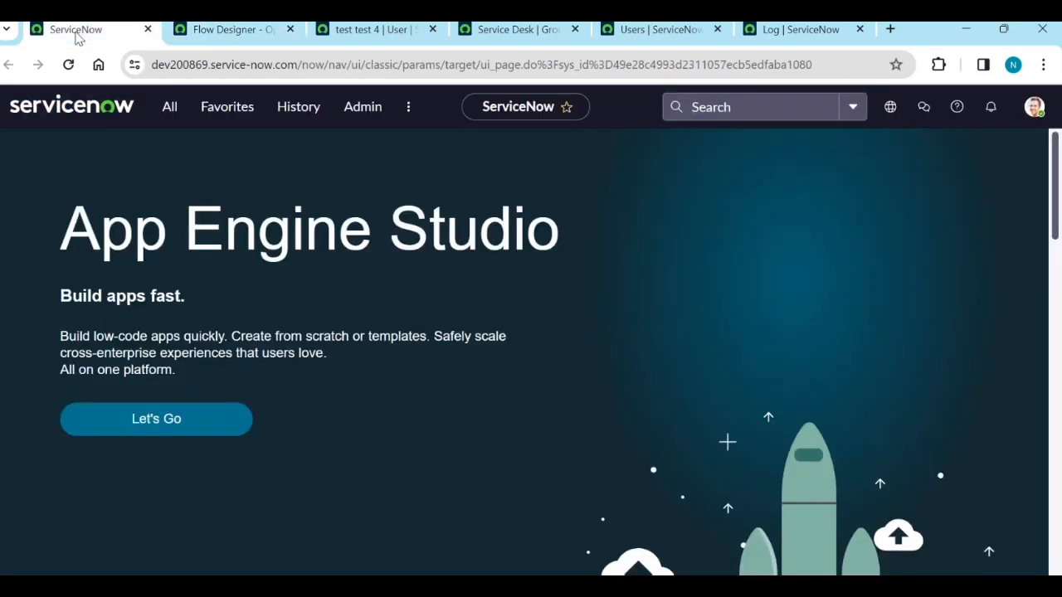
pyautogui.click(215, 31)
pyautogui.scroll(2, 320, 434)
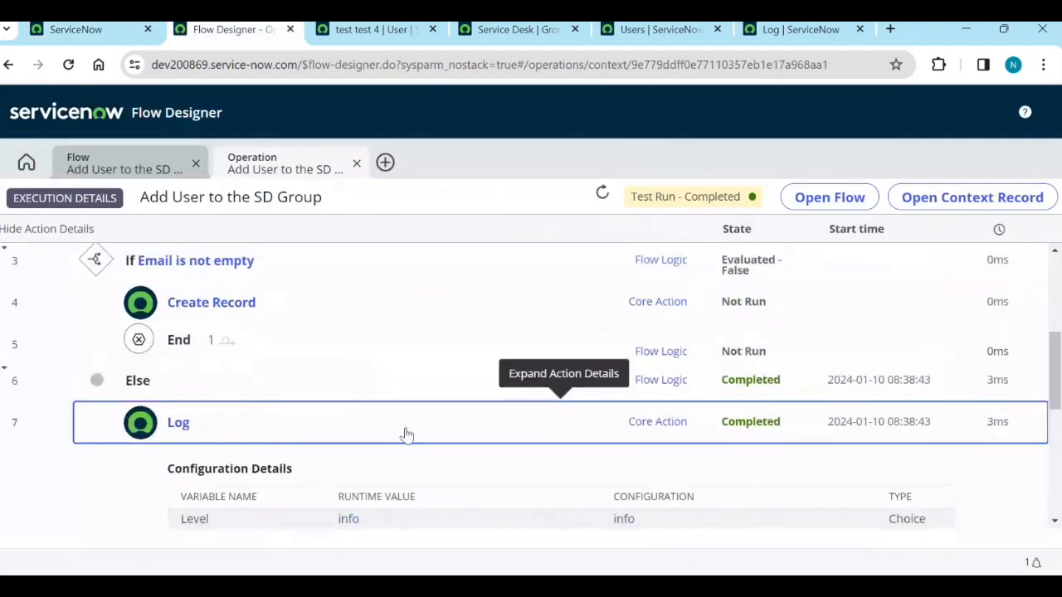
pyautogui.scroll(-3, 628, 429)
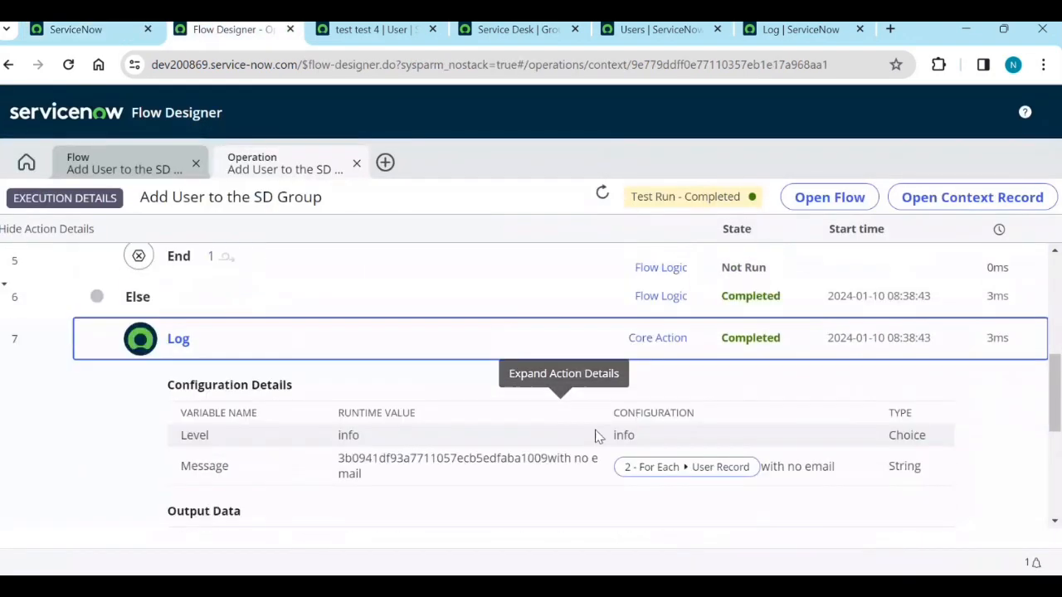
pyautogui.scroll(-1, 594, 440)
# Expand the Send Email action and its Steps section, and review the configuration and output data of the email step
pyautogui.click(186, 433)
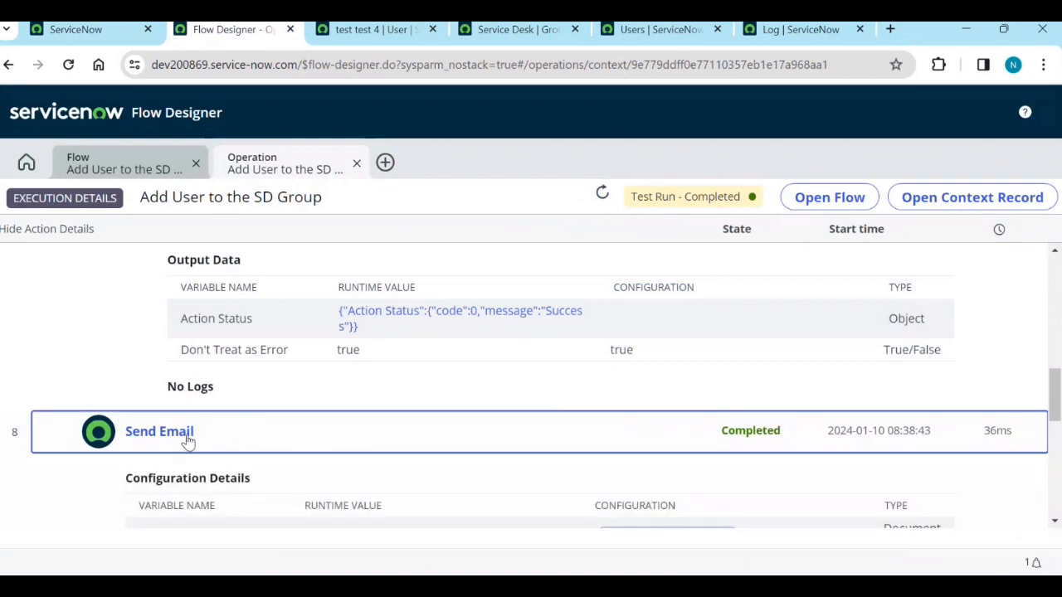
pyautogui.scroll(-2, 357, 461)
pyautogui.scroll(-3, 357, 394)
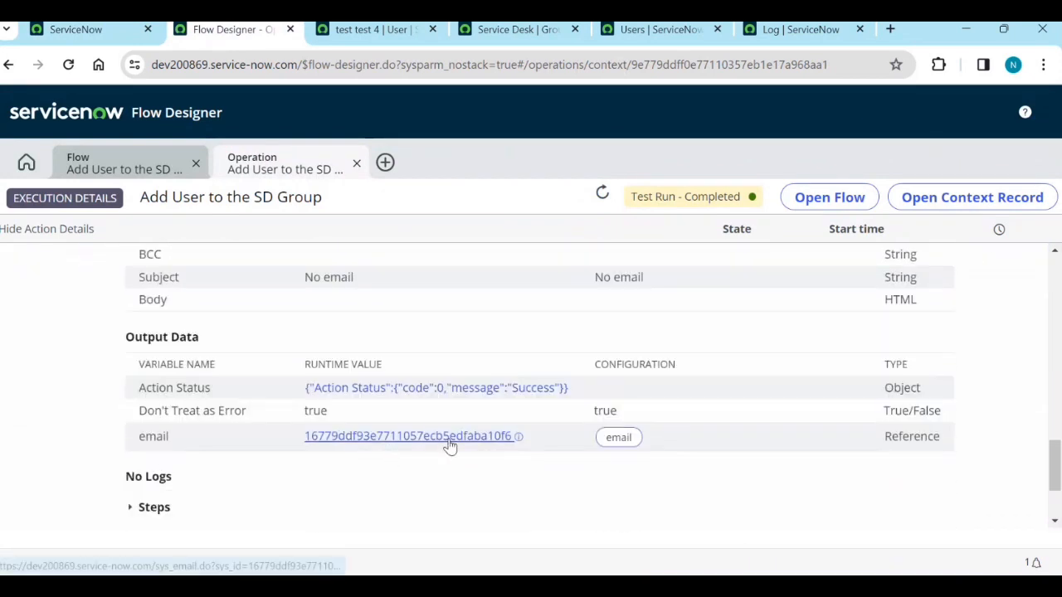
pyautogui.scroll(-1, 327, 481)
pyautogui.click(133, 426)
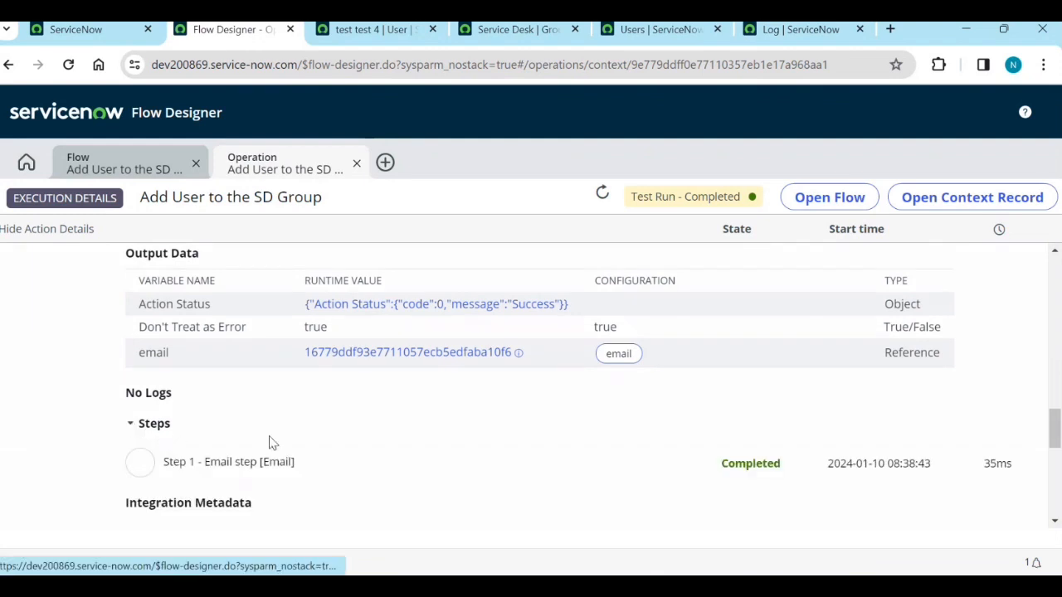
pyautogui.scroll(-3, 301, 451)
pyautogui.scroll(-5, 569, 443)
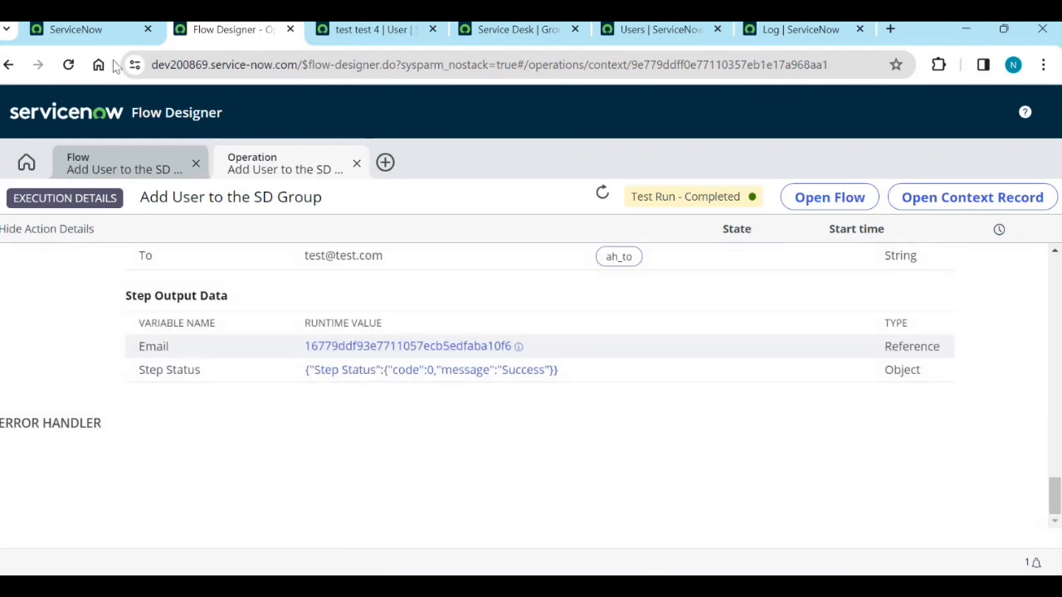
# Find the Emails module under System Logs by searching for "emails" and open it in a new browser tab
pyautogui.click(83, 31)
pyautogui.click(161, 115)
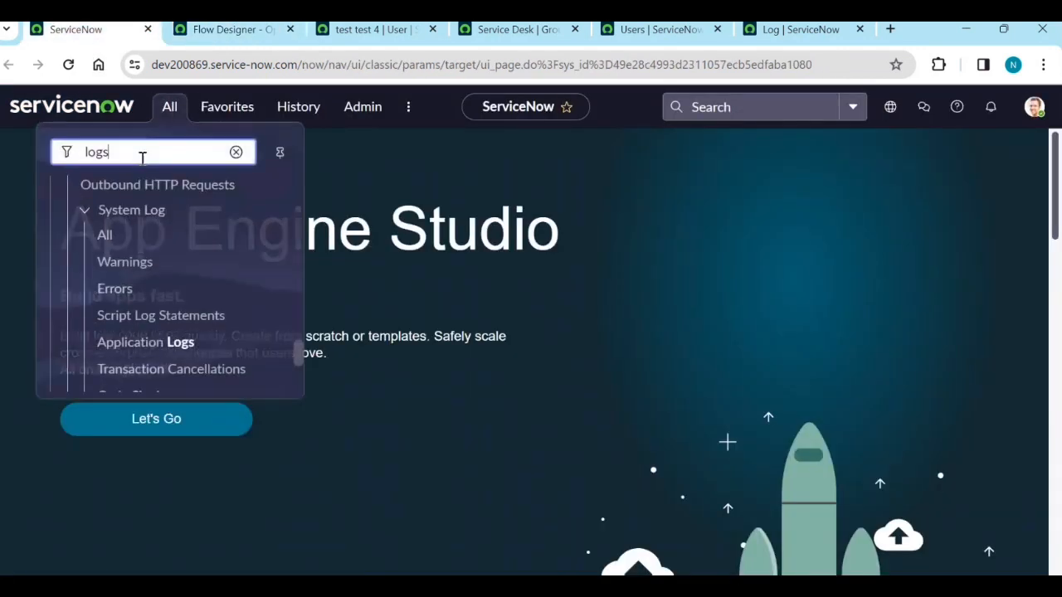
pyautogui.doubleClick(141, 158)
pyautogui.write('emails')
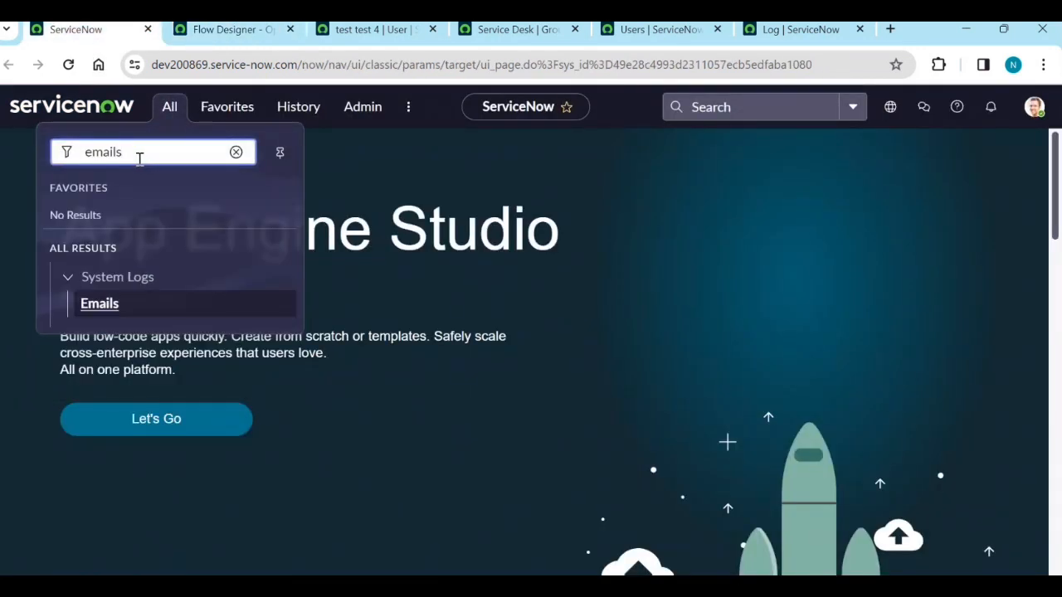
pyautogui.middleClick(100, 304)
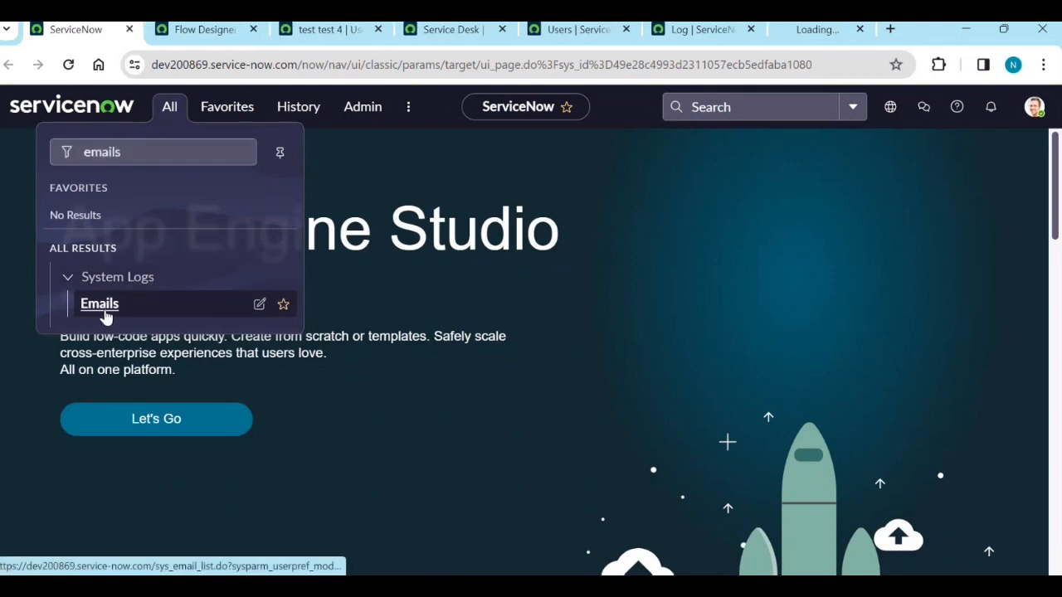
pyautogui.click(822, 30)
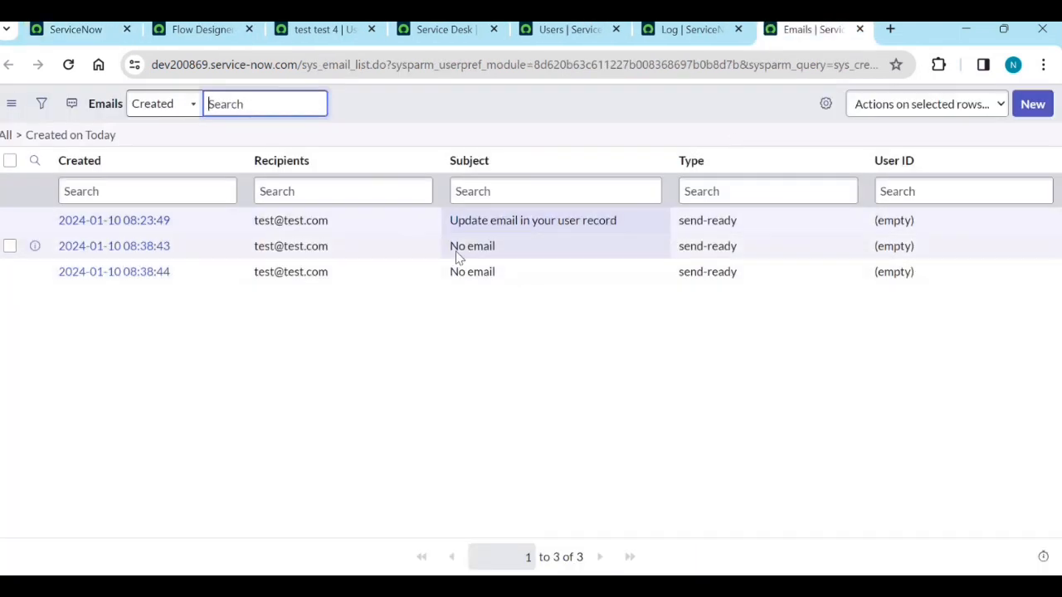
# Open both "No email" email records in separate browser tabs and check the target user on each
pyautogui.middleClick(142, 247)
pyautogui.middleClick(145, 272)
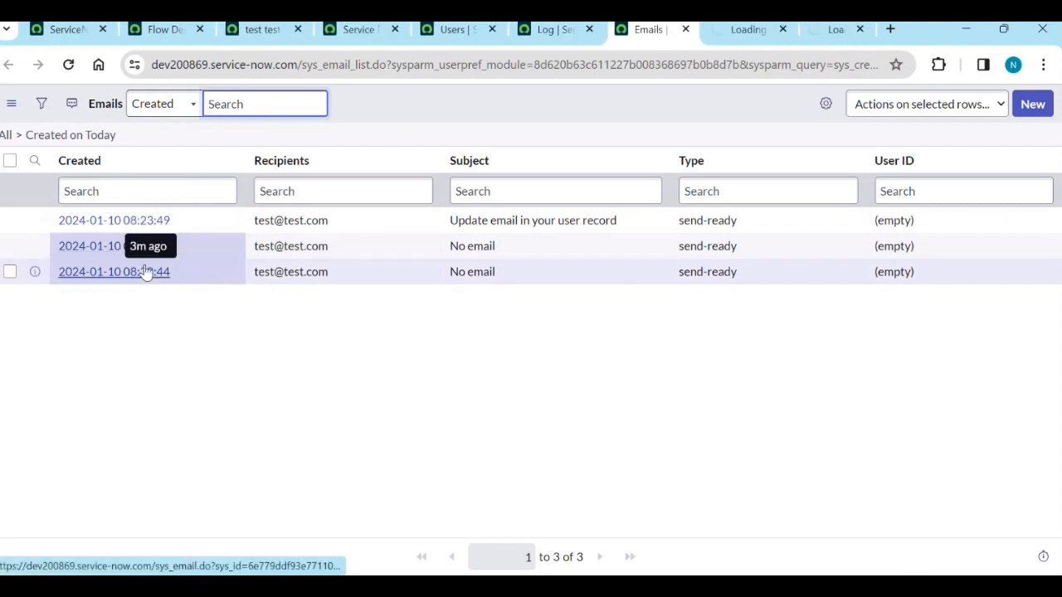
pyautogui.click(749, 30)
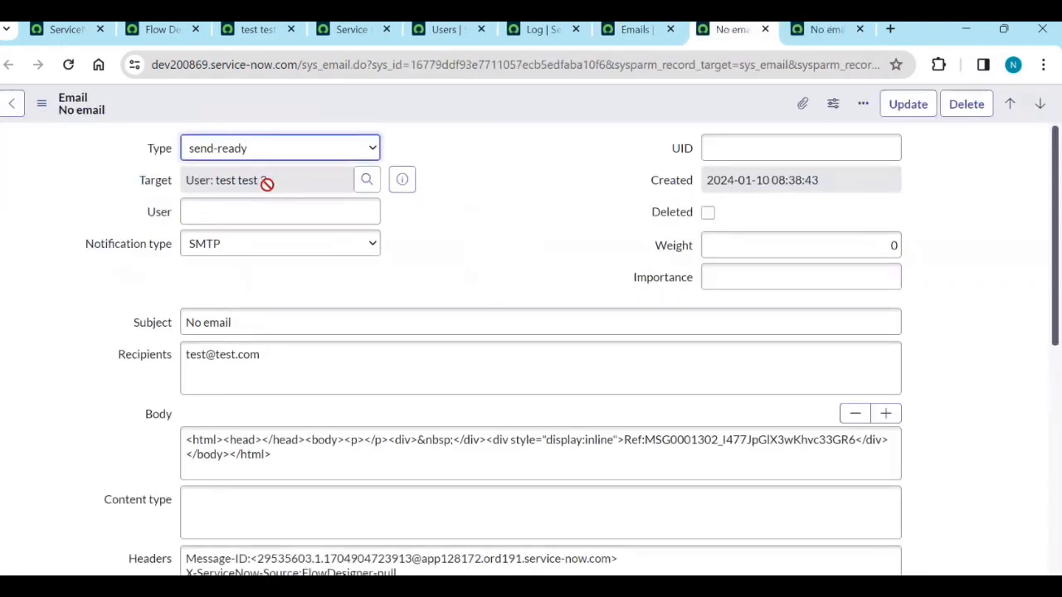
pyautogui.click(827, 29)
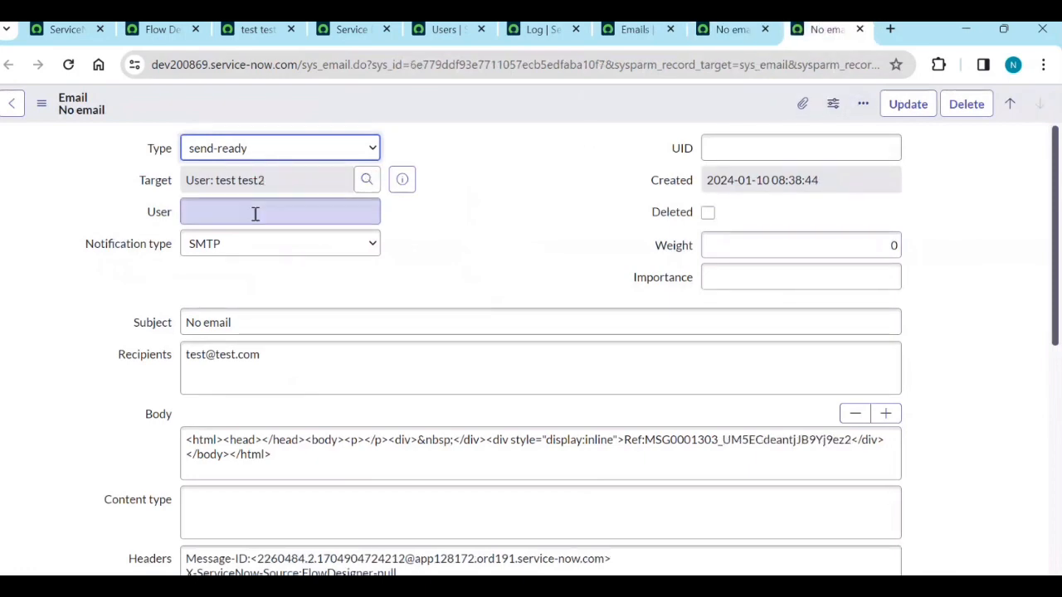
# Return to Flow Designer and close the execution details of the Add User to the SD Group flow
pyautogui.click(444, 29)
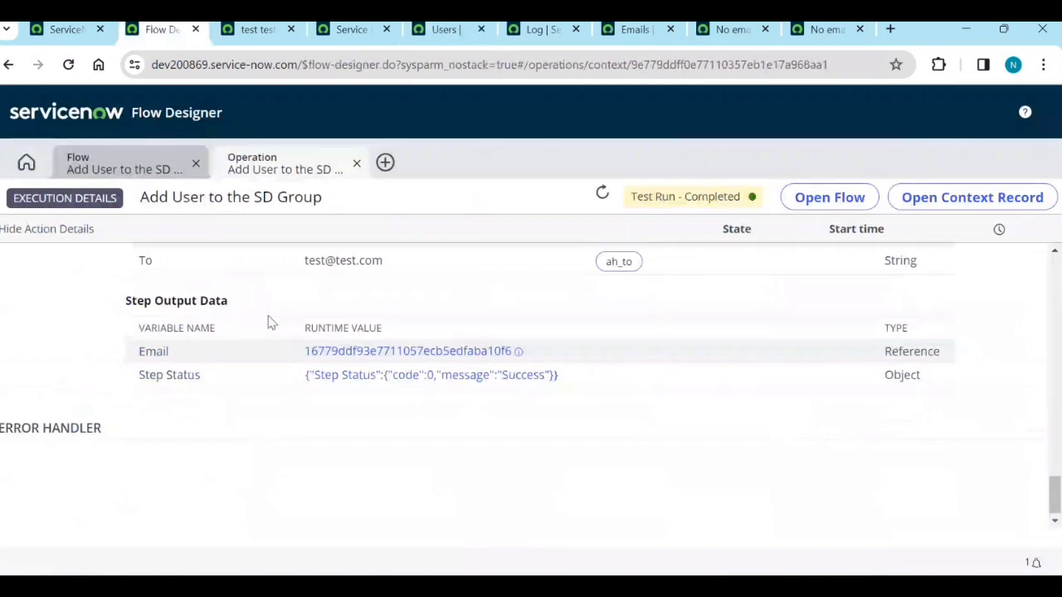
pyautogui.scroll(5, 276, 323)
pyautogui.click(357, 166)
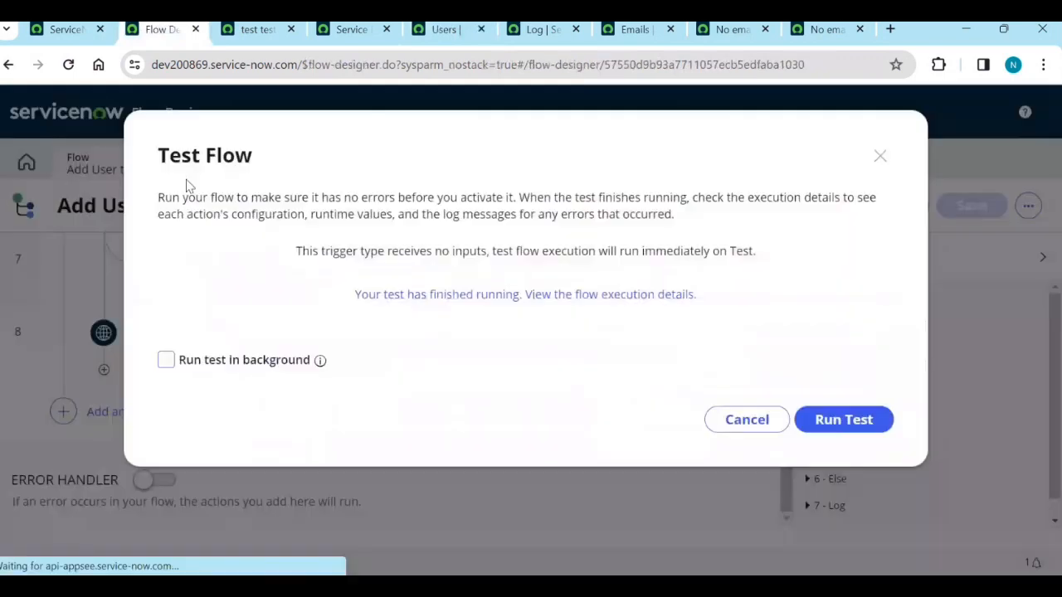
# Close the Test Flow dialog and review the flow's structure from the daily trigger through the Send Email action
pyautogui.click(749, 422)
pyautogui.scroll(10, 239, 319)
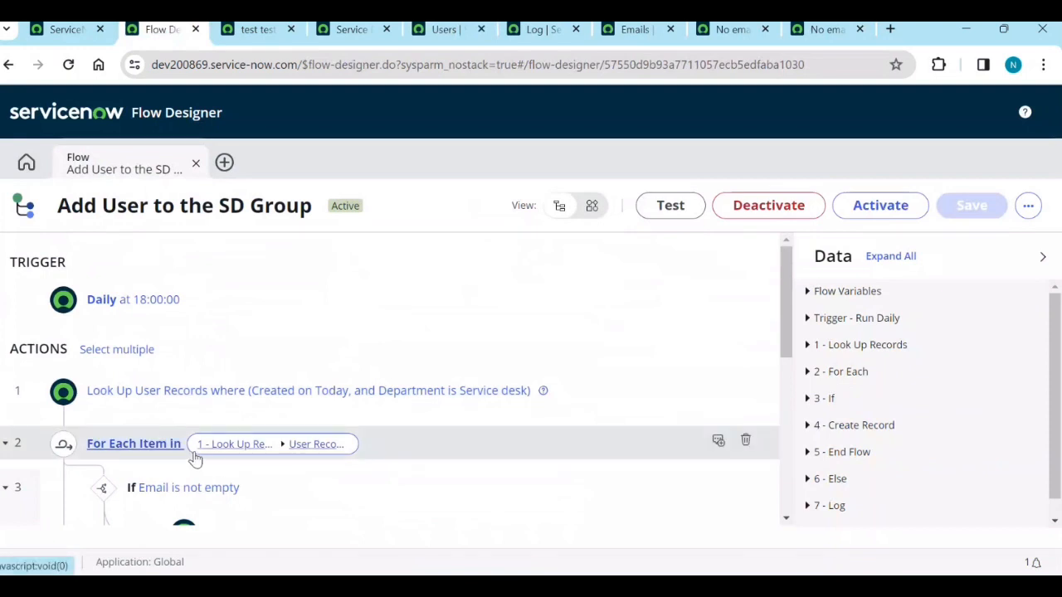
pyautogui.scroll(-1, 293, 461)
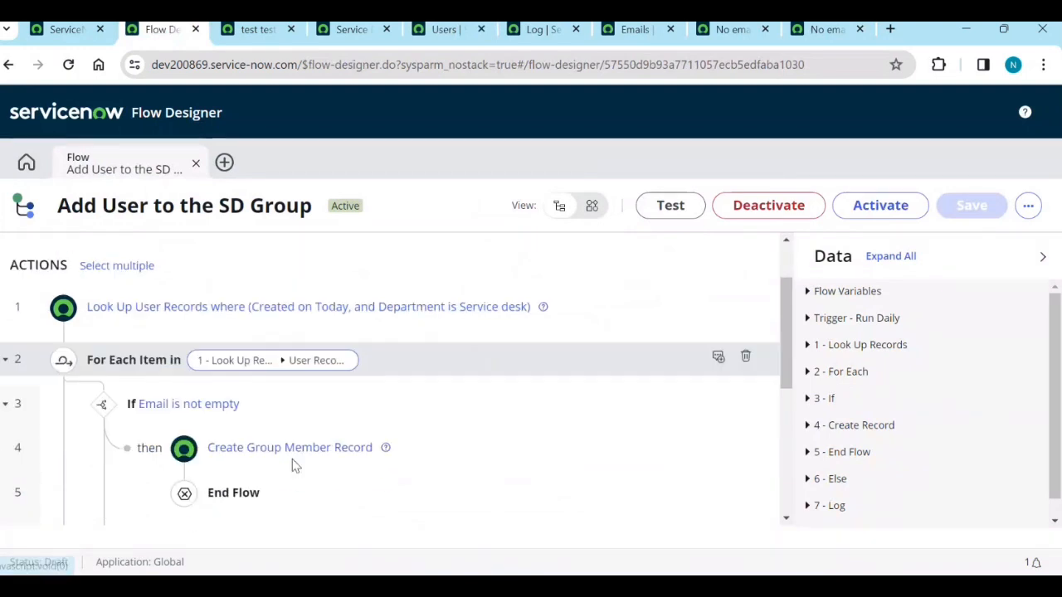
pyautogui.scroll(-1, 249, 441)
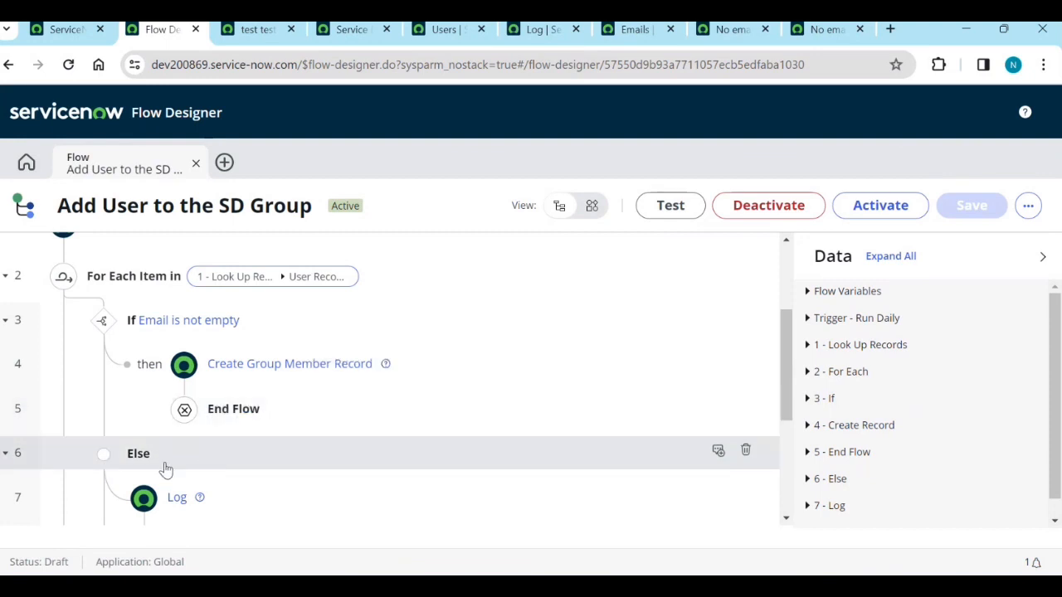
pyautogui.scroll(-1, 876, 415)
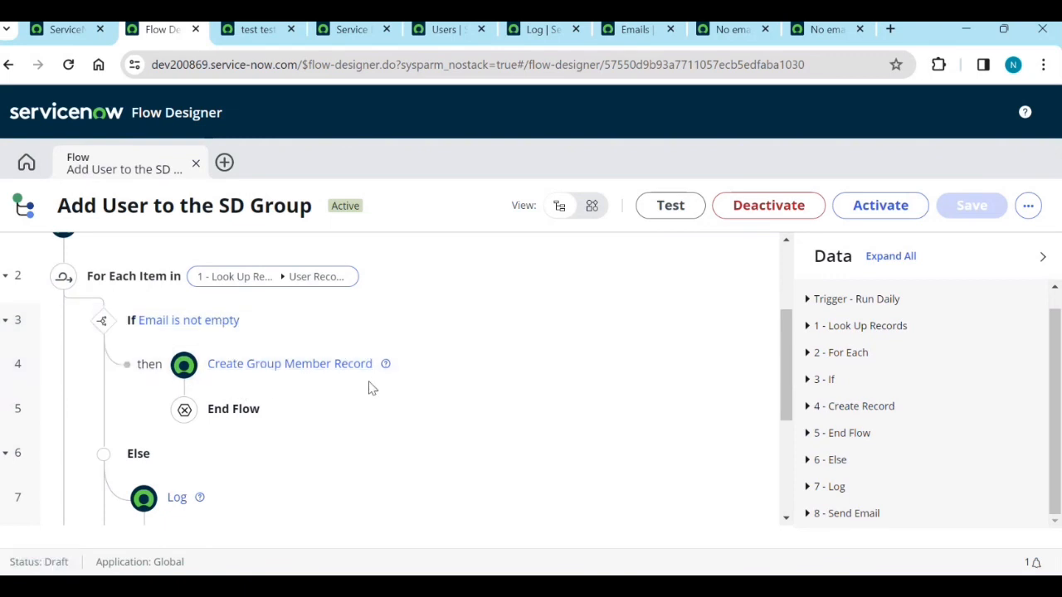
pyautogui.scroll(-1, 373, 419)
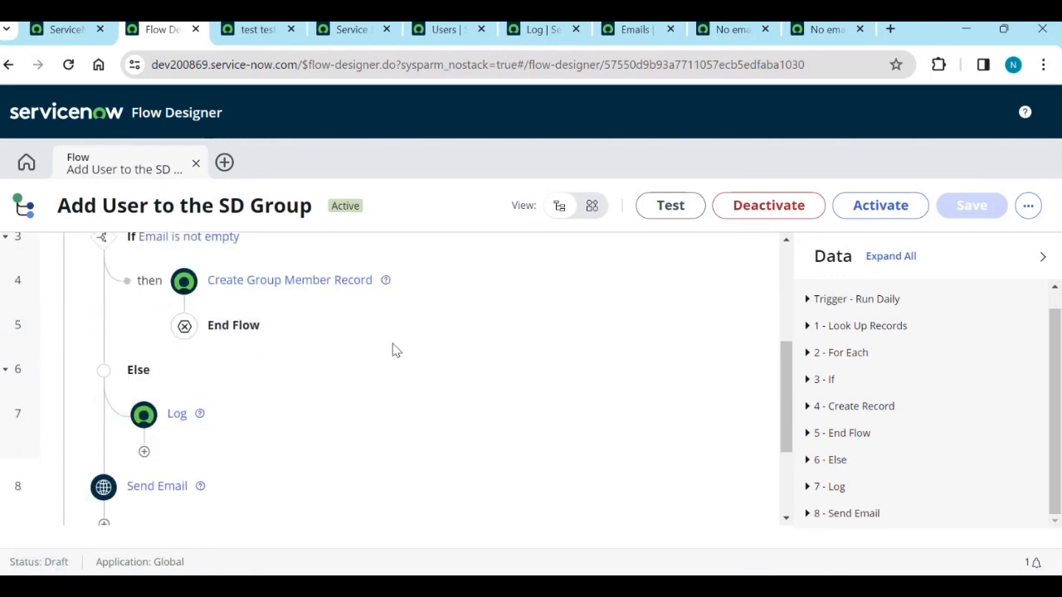
pyautogui.scroll(3, 417, 328)
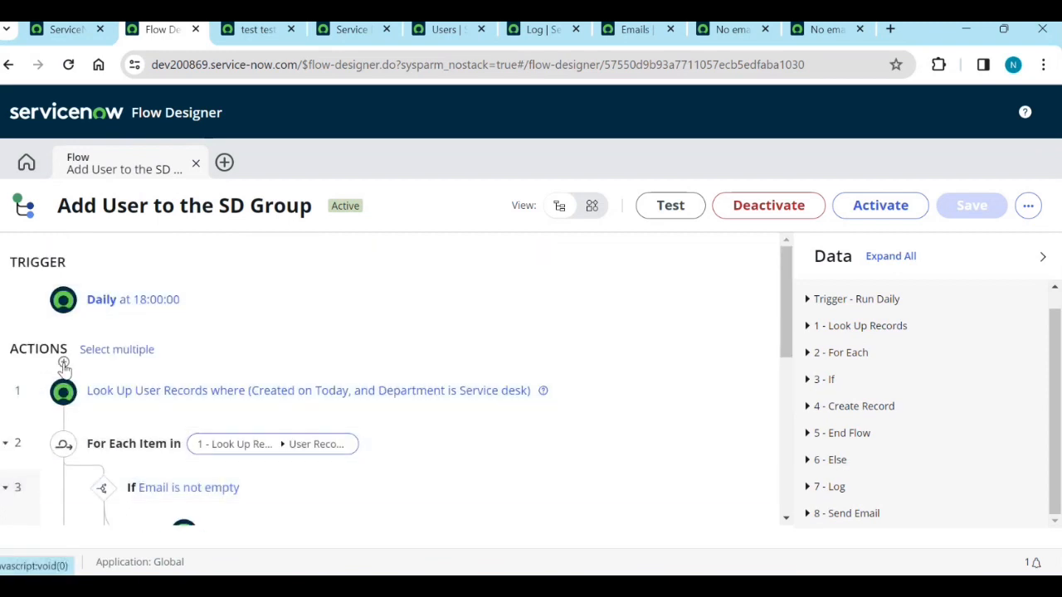
# Open the step picker above the Look Up User Records action and examine the available ServiceNow Core actions, flow logic options and installed spokes
pyautogui.click(64, 370)
pyautogui.click(164, 373)
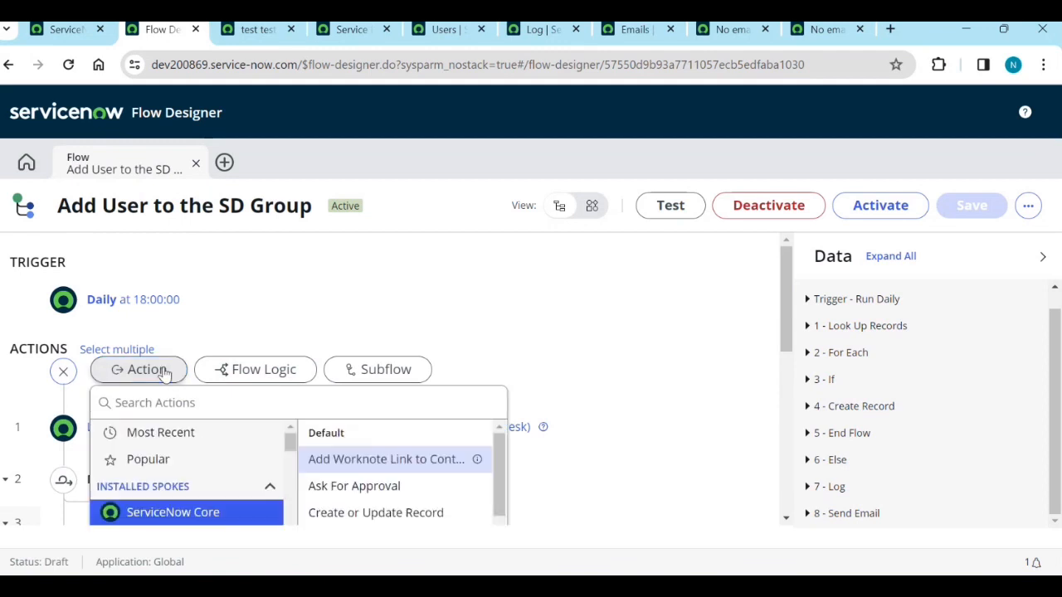
pyautogui.scroll(-1, 437, 492)
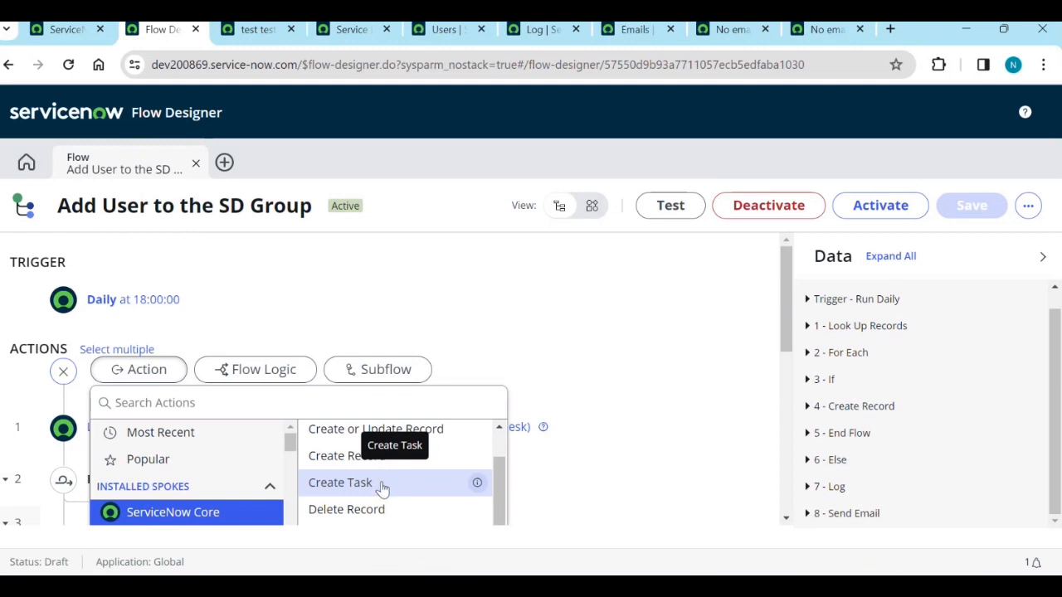
pyautogui.scroll(-1, 381, 487)
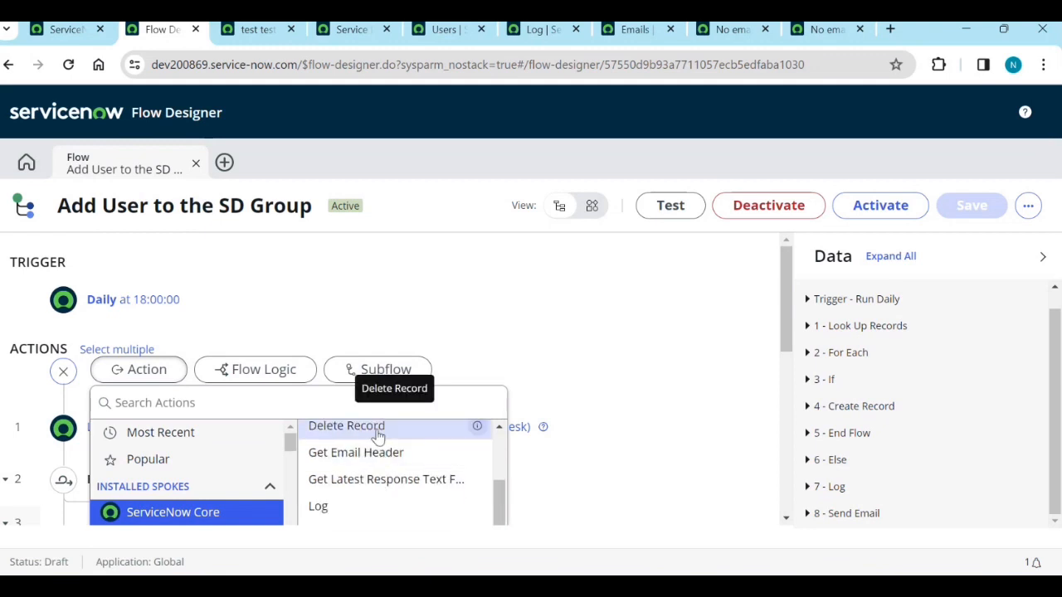
pyautogui.scroll(-1, 386, 477)
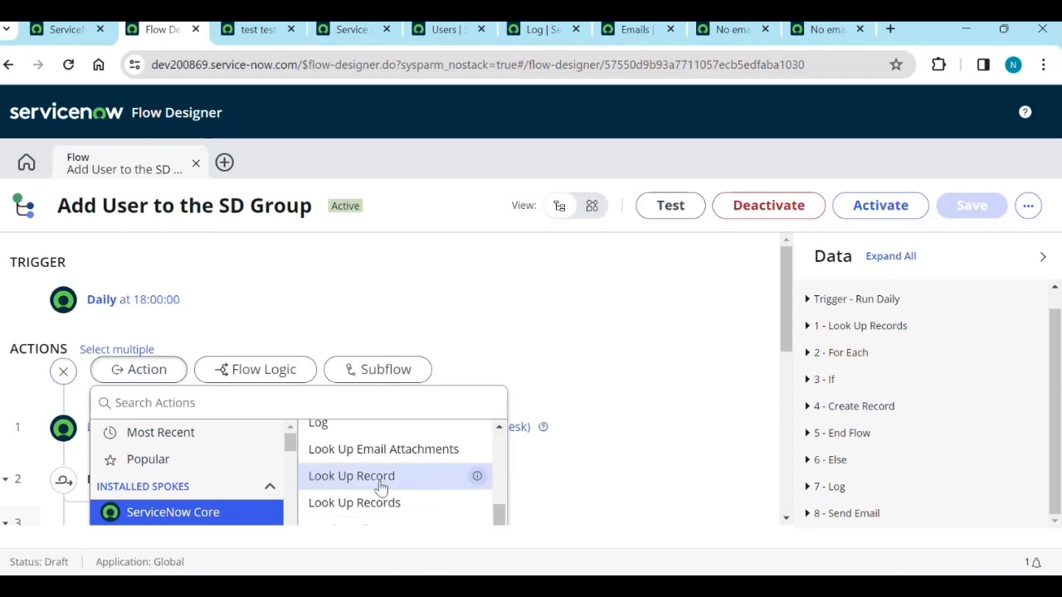
pyautogui.scroll(-1, 382, 488)
pyautogui.scroll(-1, 380, 486)
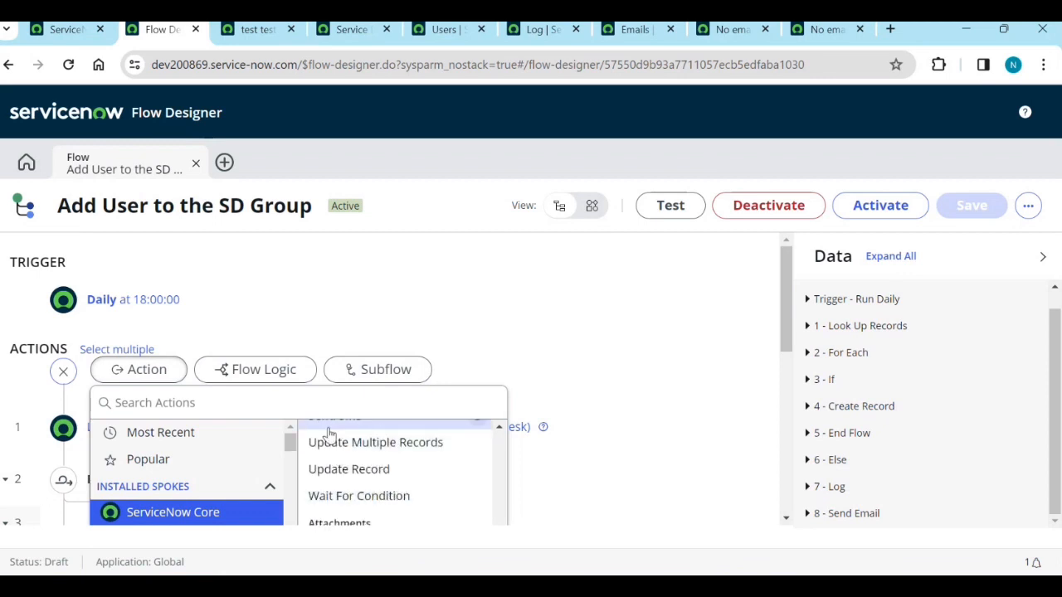
pyautogui.click(257, 385)
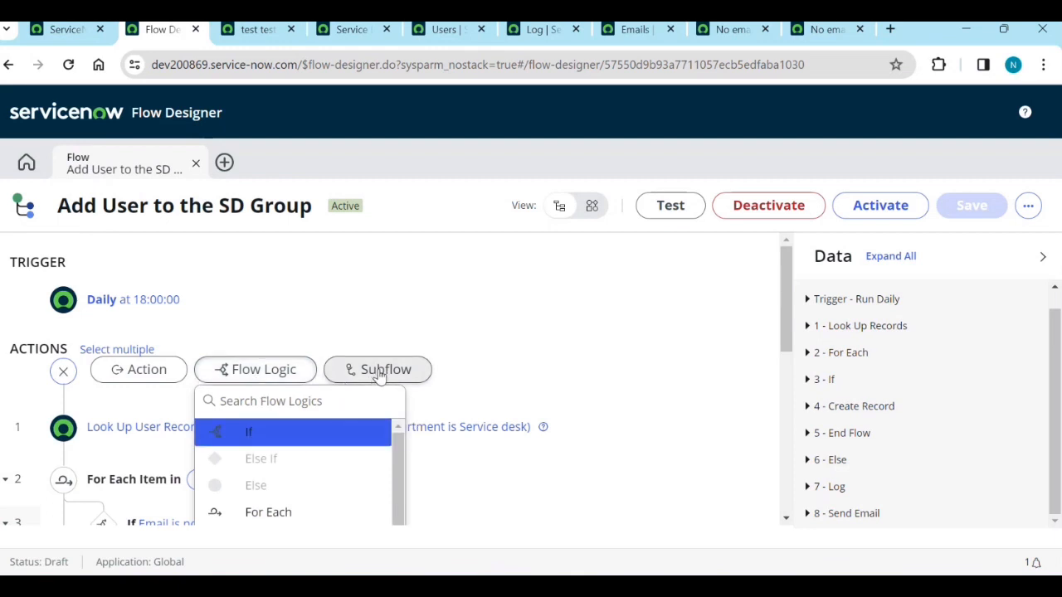
pyautogui.click(148, 384)
pyautogui.scroll(-3, 190, 502)
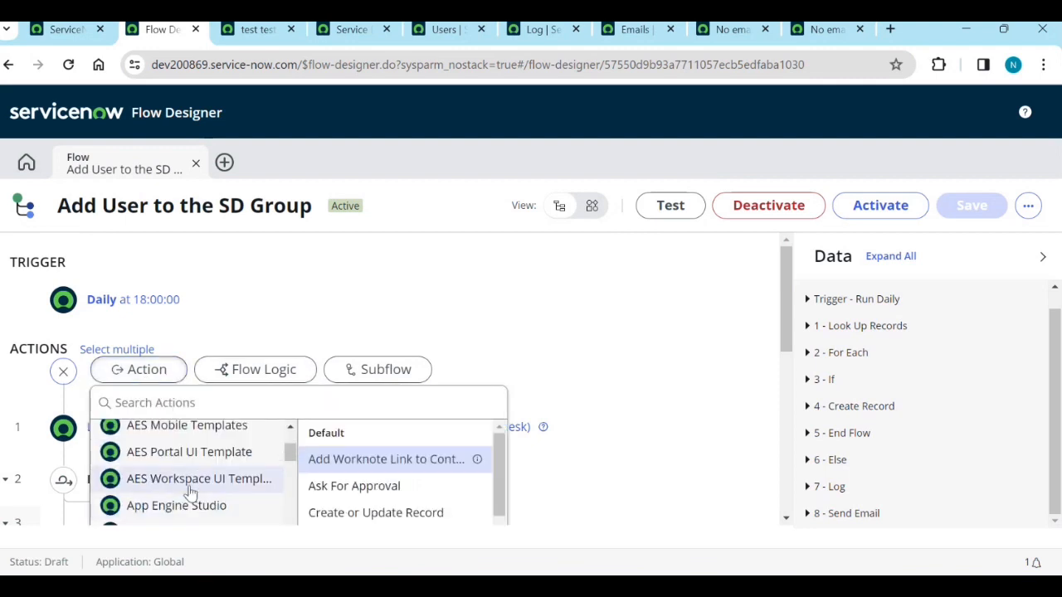